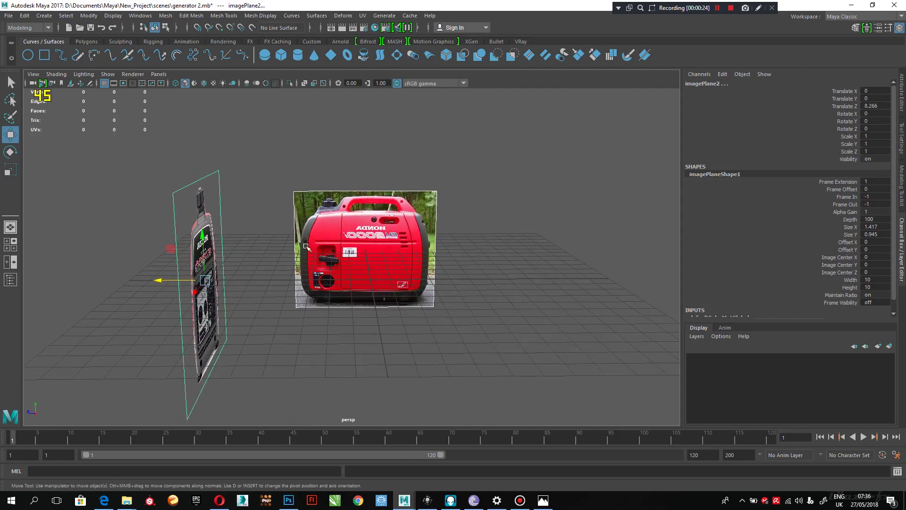
Step: Hide the grid in the perspective view and create a display layer for the two generator image planes
{"action": "left_click", "coordinate": [106, 83]}
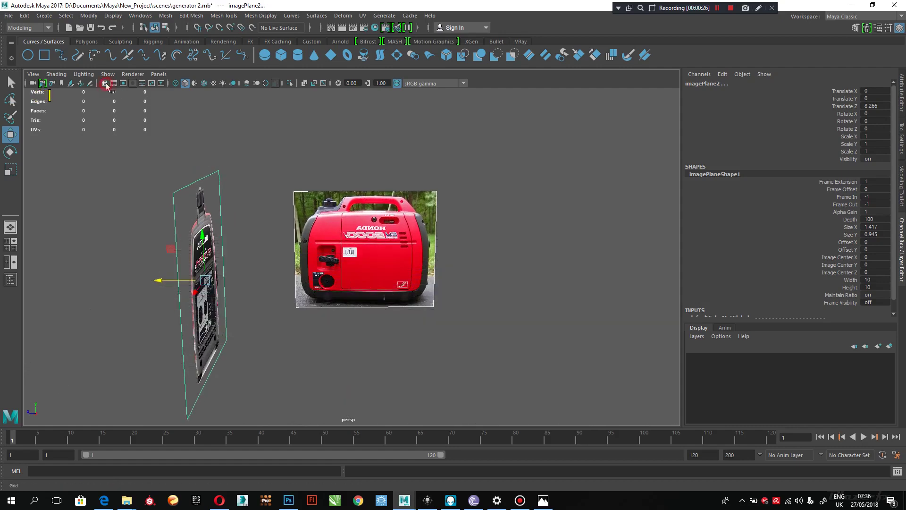
{"action": "left_click_drag", "start_coordinate": [491, 132], "coordinate": [104, 321]}
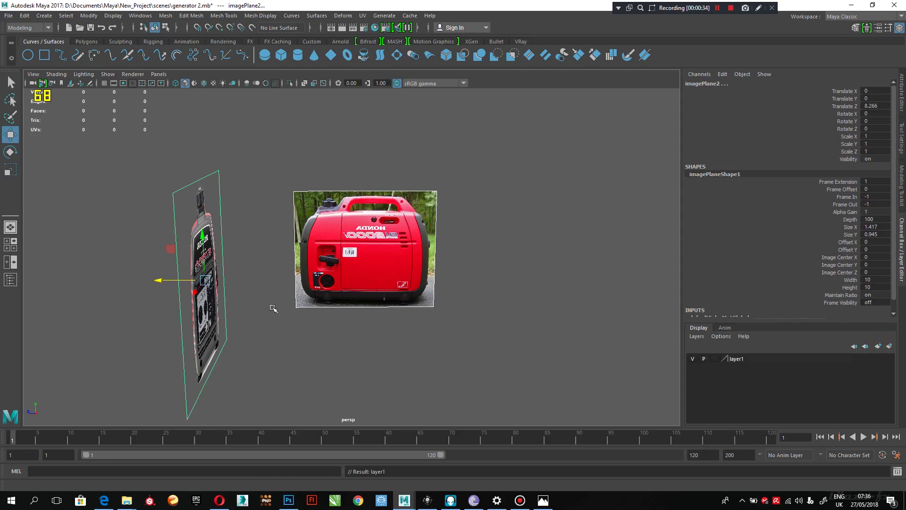
{"action": "left_click", "coordinate": [486, 373]}
{"action": "key", "text": "ctrl+z"}
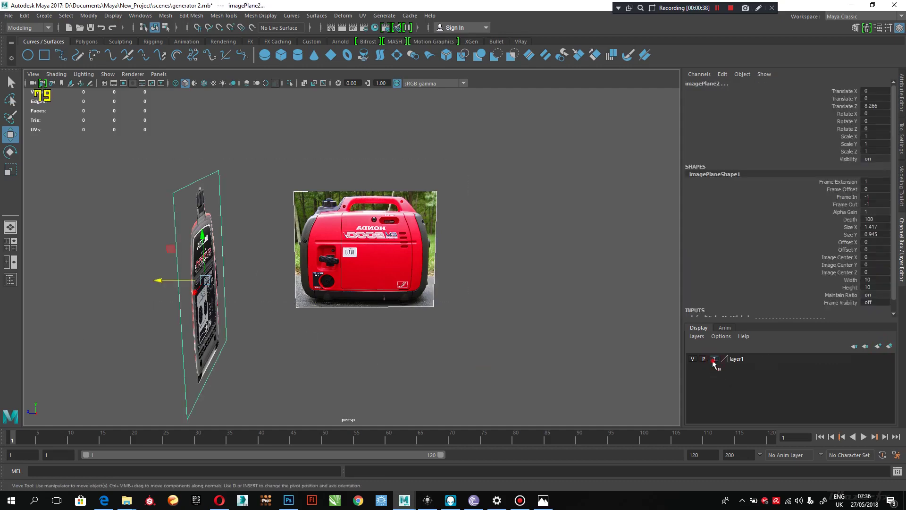
Step: Try the new layer's reference and visibility settings, testing whether the image planes can still be selected
{"action": "left_click", "coordinate": [507, 138]}
{"action": "left_click_drag", "start_coordinate": [507, 138], "coordinate": [156, 300]}
{"action": "left_click", "coordinate": [524, 161]}
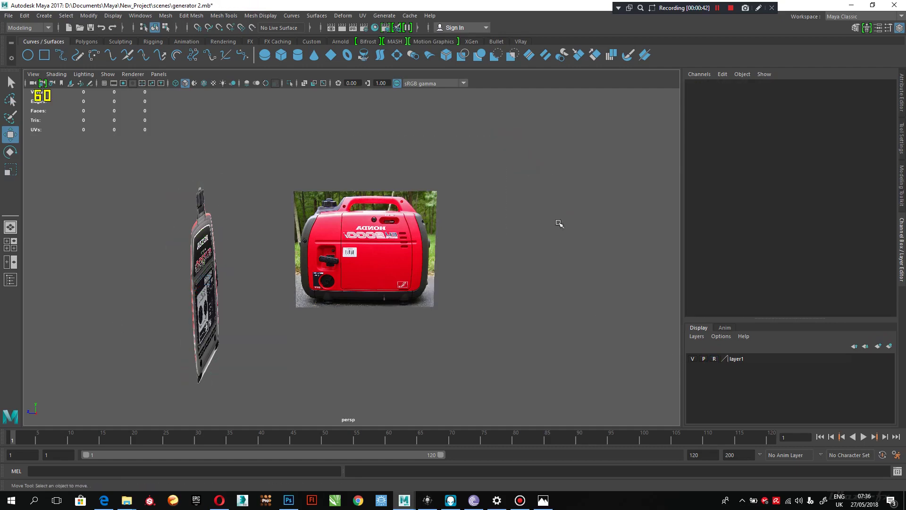
{"action": "left_click", "coordinate": [716, 363]}
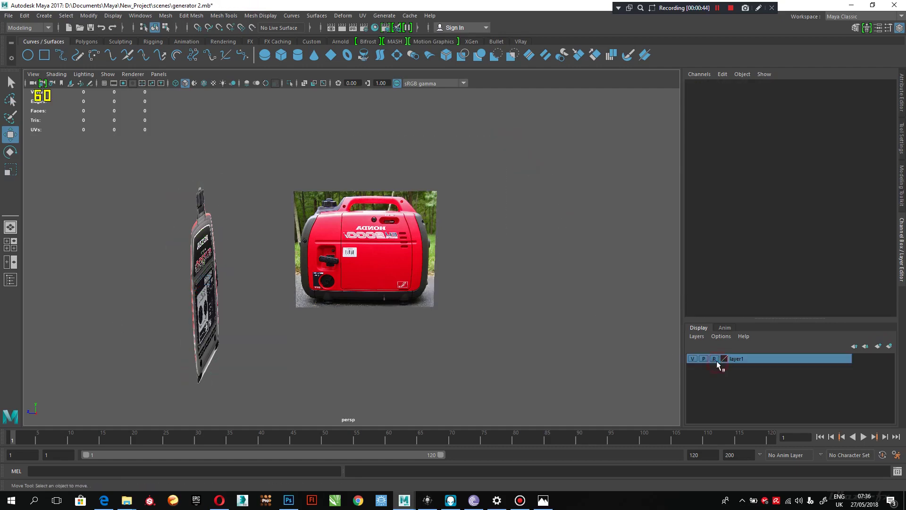
{"action": "left_click", "coordinate": [693, 360]}
{"action": "left_click", "coordinate": [502, 190]}
{"action": "left_click_drag", "start_coordinate": [512, 145], "coordinate": [28, 306]}
{"action": "left_click", "coordinate": [518, 322]}
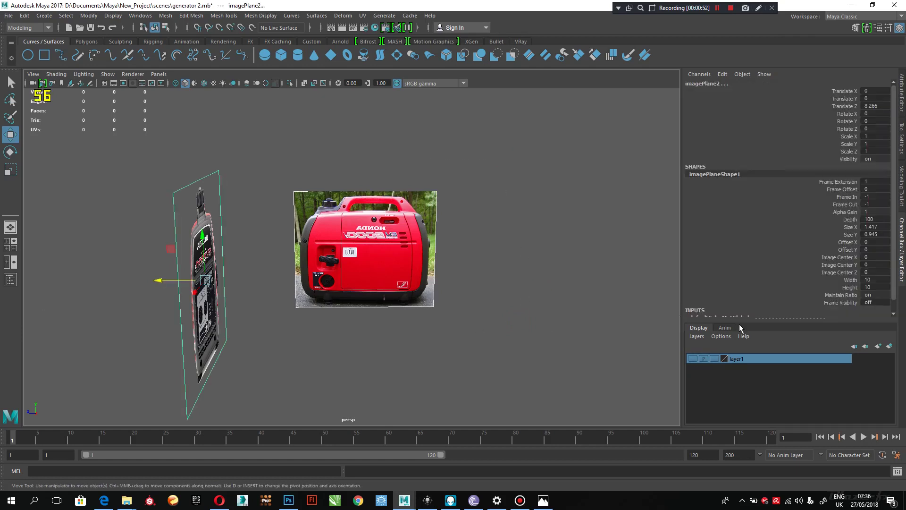
Step: Set the display layer to reference and add both image planes to it
{"action": "left_click", "coordinate": [715, 358]}
{"action": "left_click", "coordinate": [715, 359]}
{"action": "left_click_drag", "start_coordinate": [515, 301], "coordinate": [133, 154]}
{"action": "right_click", "coordinate": [764, 360]}
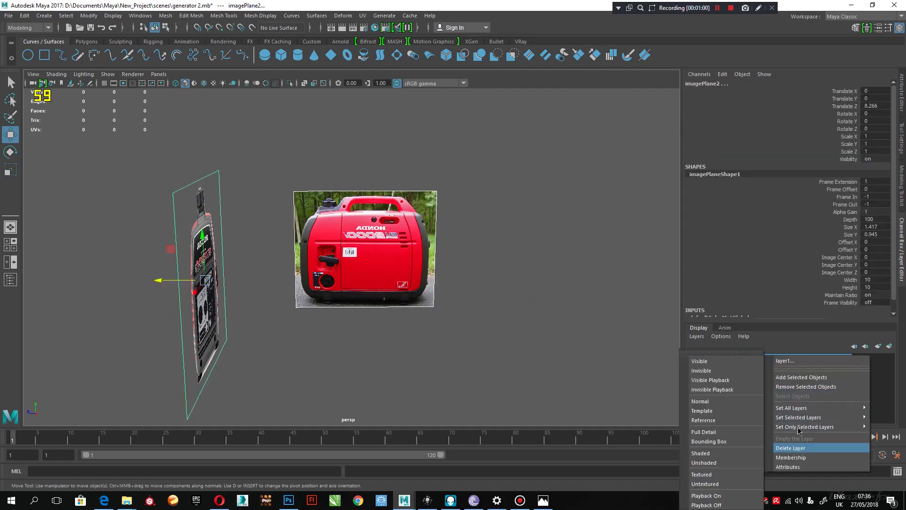
{"action": "left_click", "coordinate": [802, 378]}
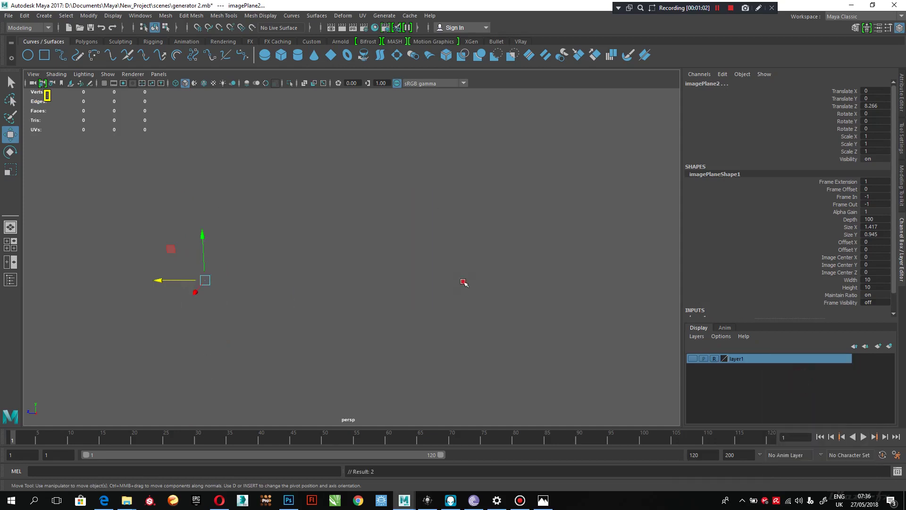
Step: Turn the layer's visibility on with the reference setting kept, and test that the image planes are locked against selection
{"action": "left_click", "coordinate": [463, 281]}
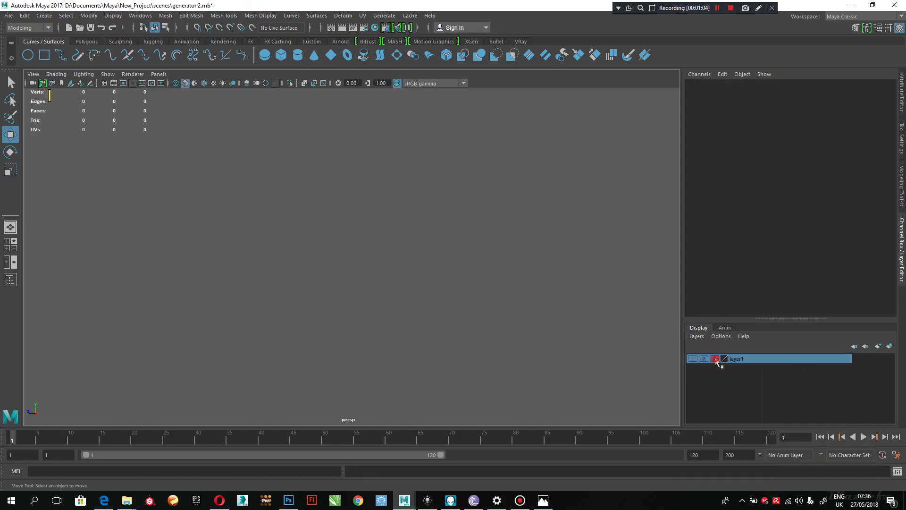
{"action": "left_click", "coordinate": [693, 359]}
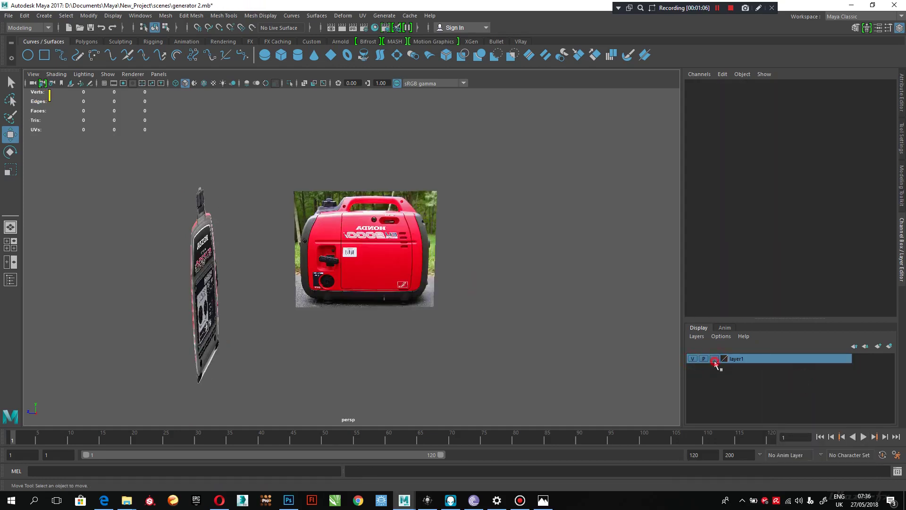
{"action": "left_click", "coordinate": [714, 359]}
{"action": "left_click", "coordinate": [715, 359]}
{"action": "left_click", "coordinate": [539, 217]}
{"action": "left_click_drag", "start_coordinate": [513, 153], "coordinate": [441, 183]}
{"action": "left_click_drag", "start_coordinate": [509, 158], "coordinate": [236, 235]}
{"action": "left_click", "coordinate": [510, 198]}
Step: Examine both image planes in perspective and inspect the generator's front reference closely in the front view
{"action": "left_click_drag", "start_coordinate": [305, 267], "coordinate": [391, 265], "text": "alt"}
{"action": "right_click_drag", "start_coordinate": [391, 265], "coordinate": [333, 257], "text": "alt"}
{"action": "left_click_drag", "start_coordinate": [333, 257], "coordinate": [370, 260], "text": "alt"}
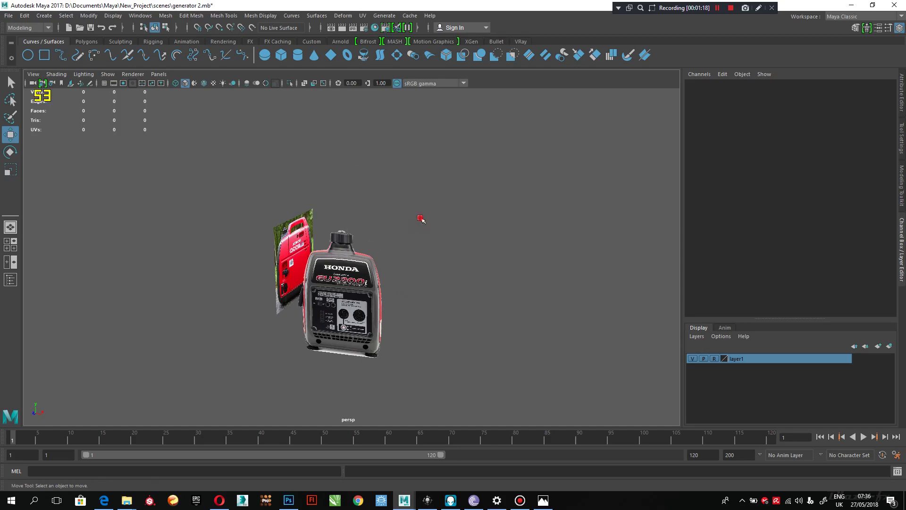
{"action": "key", "text": "space"}
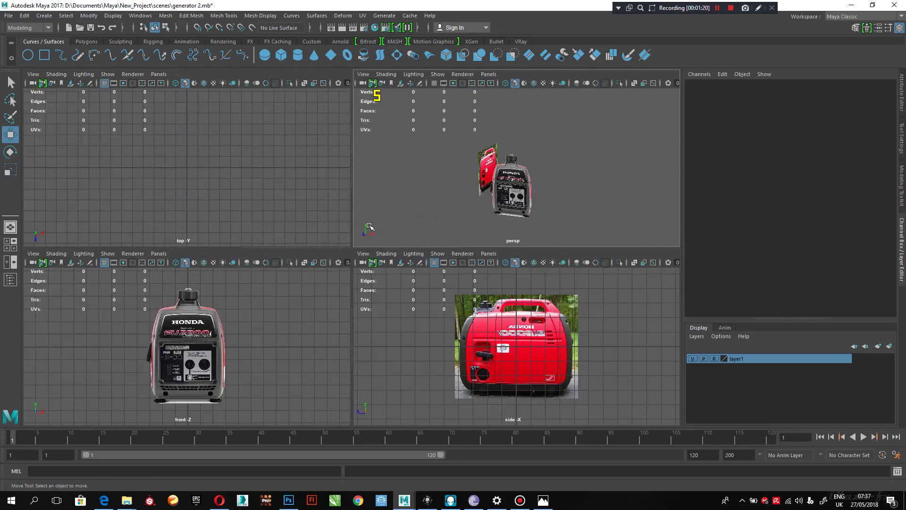
{"action": "key", "text": "space"}
{"action": "left_click_drag", "start_coordinate": [485, 179], "coordinate": [408, 282]}
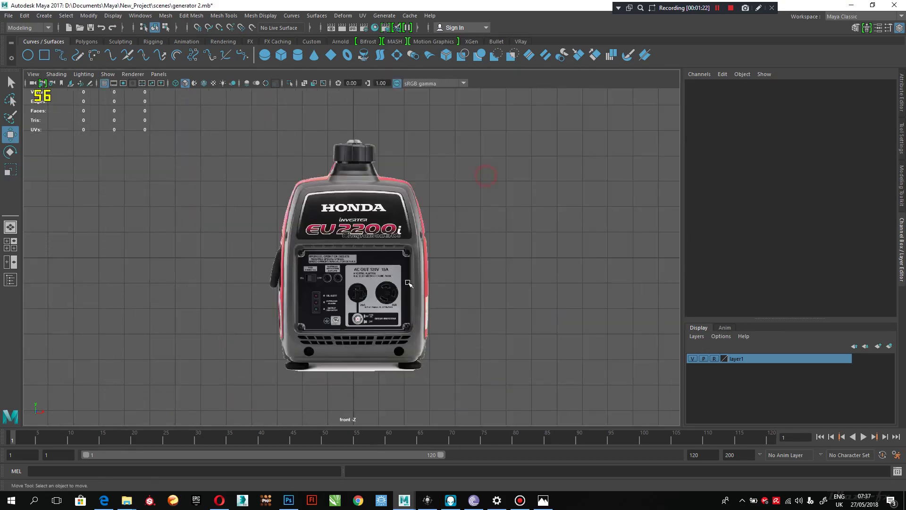
{"action": "scroll", "coordinate": [325, 240], "scroll_direction": "up", "scroll_amount": 8}
{"action": "scroll", "coordinate": [338, 236], "scroll_direction": "down", "scroll_amount": 10}
{"action": "scroll", "coordinate": [330, 235], "scroll_direction": "up", "scroll_amount": 6}
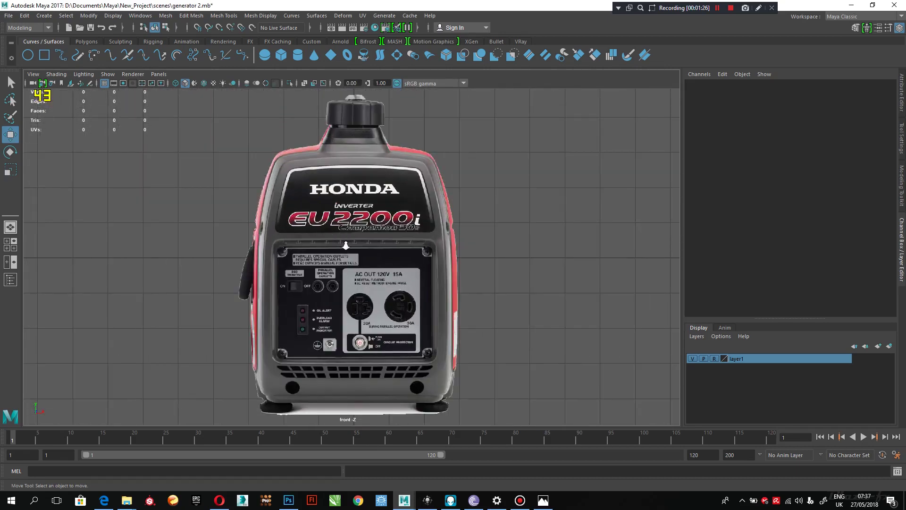
{"action": "scroll", "coordinate": [346, 245], "scroll_direction": "up", "scroll_amount": 2}
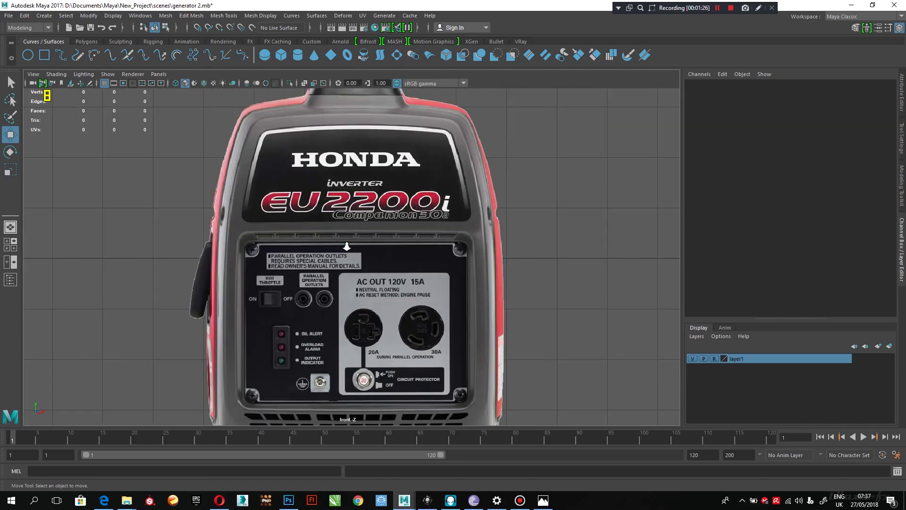
{"action": "scroll", "coordinate": [349, 243], "scroll_direction": "down", "scroll_amount": 8}
{"action": "scroll", "coordinate": [363, 238], "scroll_direction": "up", "scroll_amount": 4}
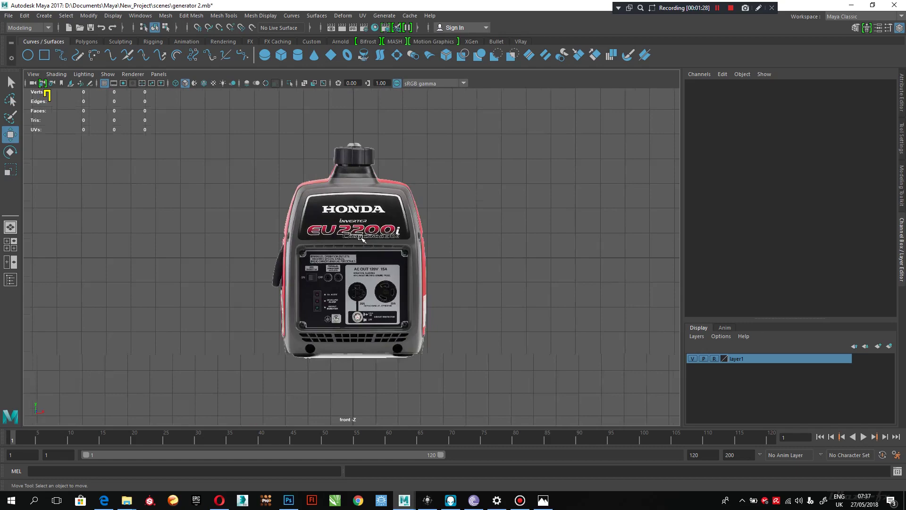
{"action": "scroll", "coordinate": [363, 239], "scroll_direction": "up", "scroll_amount": 2}
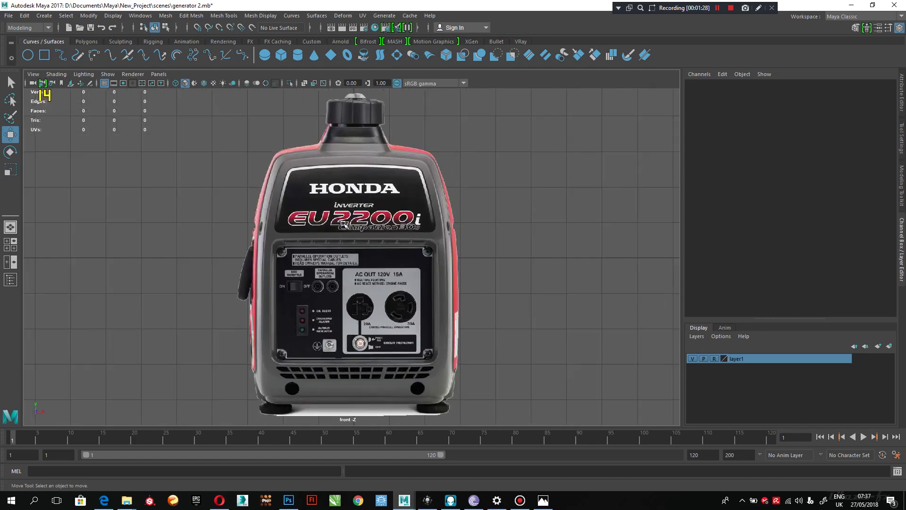
{"action": "middle_click_drag", "start_coordinate": [451, 258], "coordinate": [470, 261], "text": "alt"}
{"action": "scroll", "coordinate": [434, 225], "scroll_direction": "up", "scroll_amount": 1}
{"action": "scroll", "coordinate": [434, 226], "scroll_direction": "down", "scroll_amount": 2}
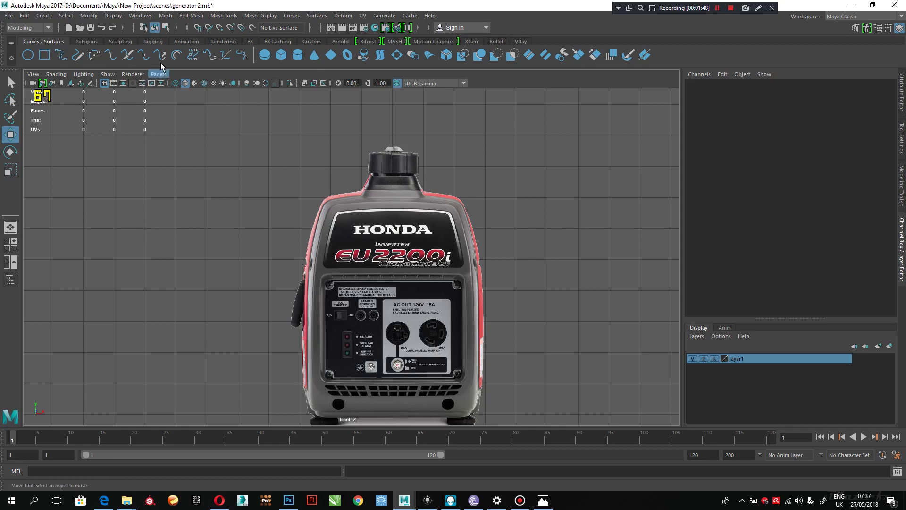
Step: Create a polygon cube and scale it uniformly to about 5.7 to match the generator's width in the front view
{"action": "left_click", "coordinate": [44, 16]}
{"action": "left_click", "coordinate": [64, 50]}
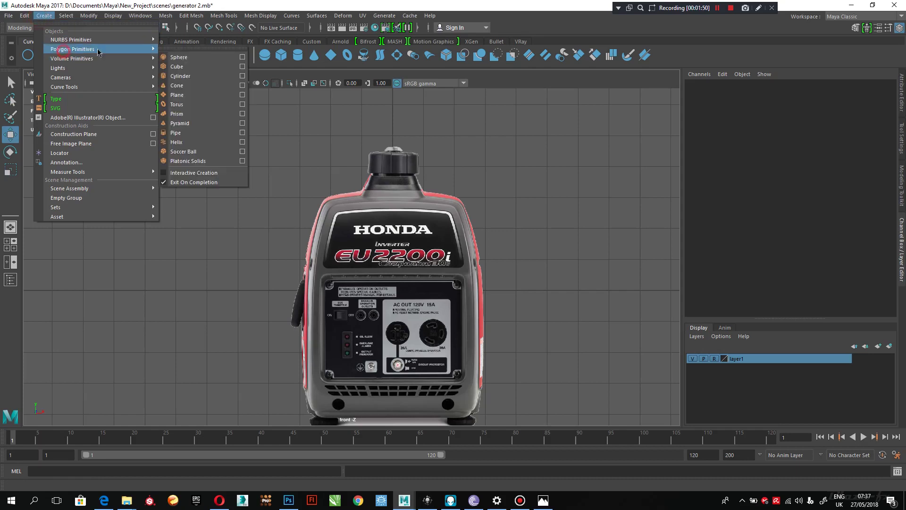
{"action": "left_click", "coordinate": [177, 66]}
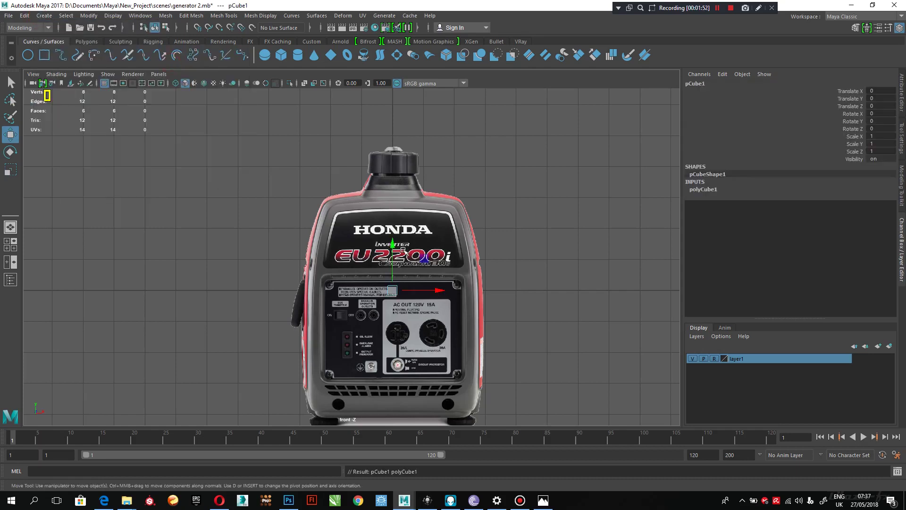
{"action": "key", "text": "r"}
{"action": "left_click_drag", "start_coordinate": [392, 290], "coordinate": [520, 234]}
{"action": "scroll", "coordinate": [522, 269], "scroll_direction": "down", "scroll_amount": 1}
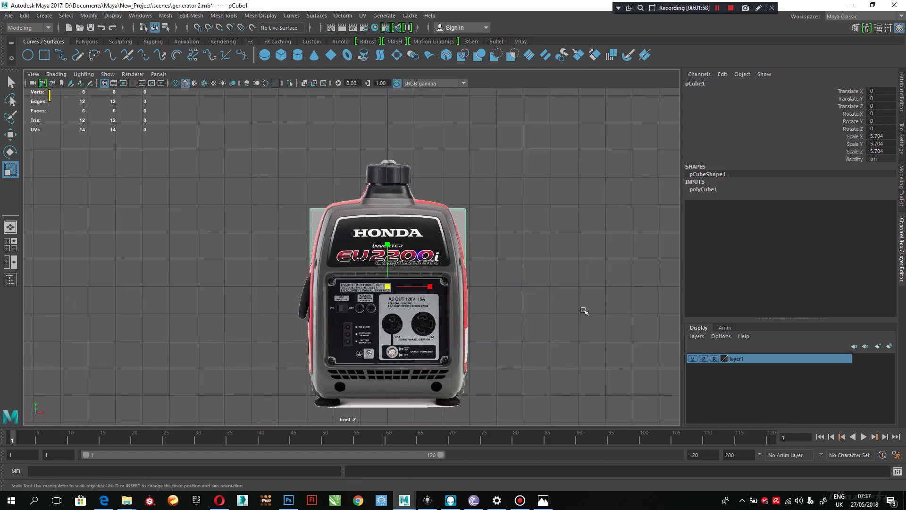
Step: Unlock the layer to move the front image plane behind the cube to Translate Z about -12.83, and restore the reference setting
{"action": "key", "text": "2"}
{"action": "left_click", "coordinate": [474, 180]}
{"action": "key", "text": "6"}
{"action": "key", "text": "space"}
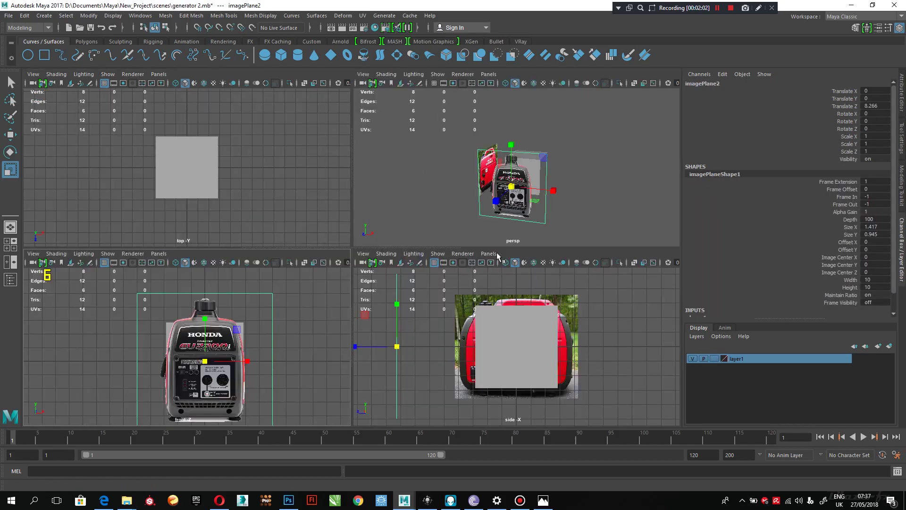
{"action": "left_click_drag", "start_coordinate": [550, 202], "coordinate": [509, 214], "text": "alt"}
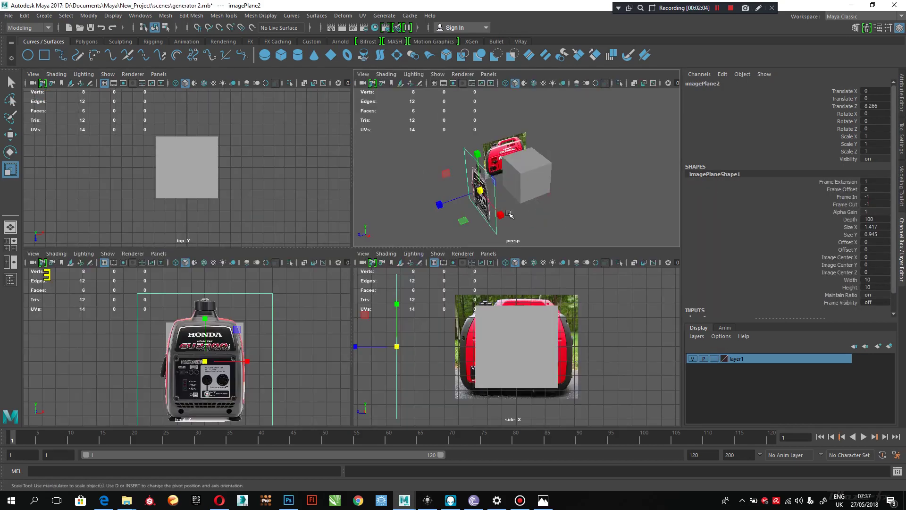
{"action": "key", "text": "w"}
{"action": "left_click_drag", "start_coordinate": [441, 206], "coordinate": [546, 164]}
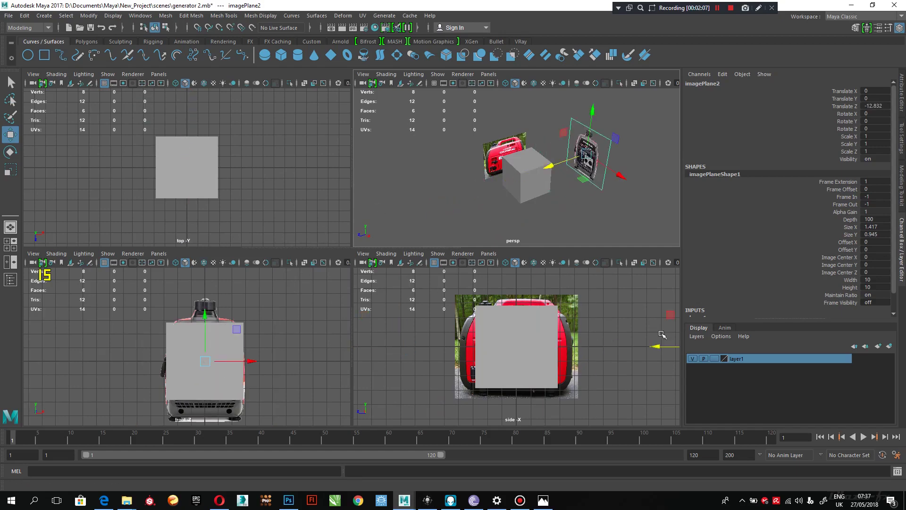
{"action": "left_click", "coordinate": [715, 358]}
{"action": "left_click", "coordinate": [714, 359]}
Step: Select the cube and display it in wireframe in the full-size front view
{"action": "left_click", "coordinate": [242, 339]}
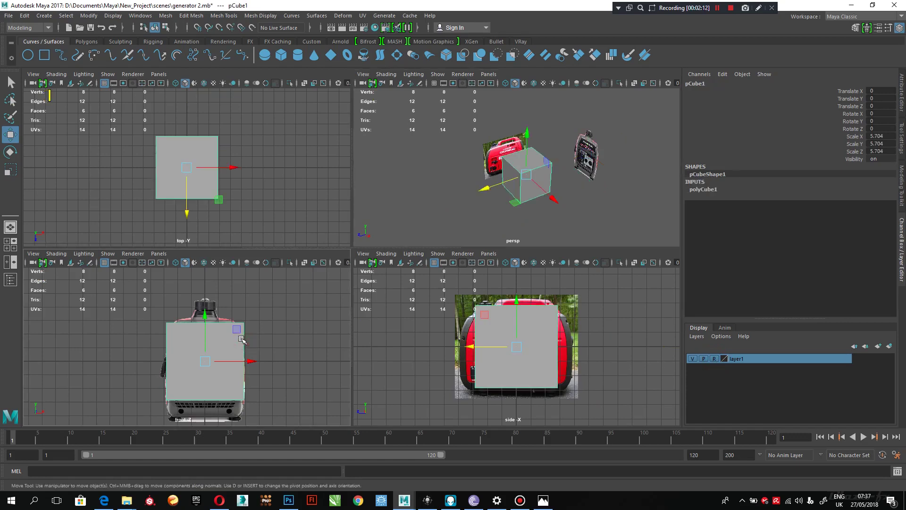
{"action": "key", "text": "space"}
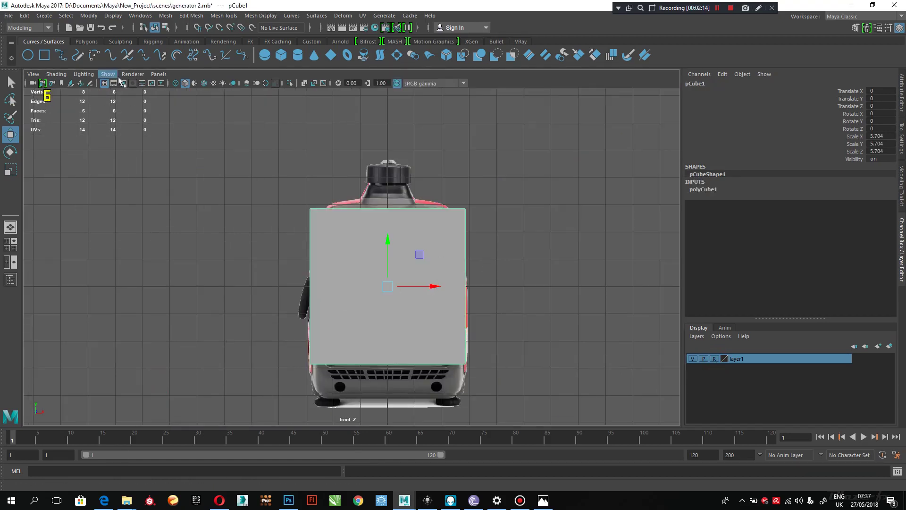
{"action": "left_click", "coordinate": [57, 74]}
{"action": "left_click", "coordinate": [74, 95]}
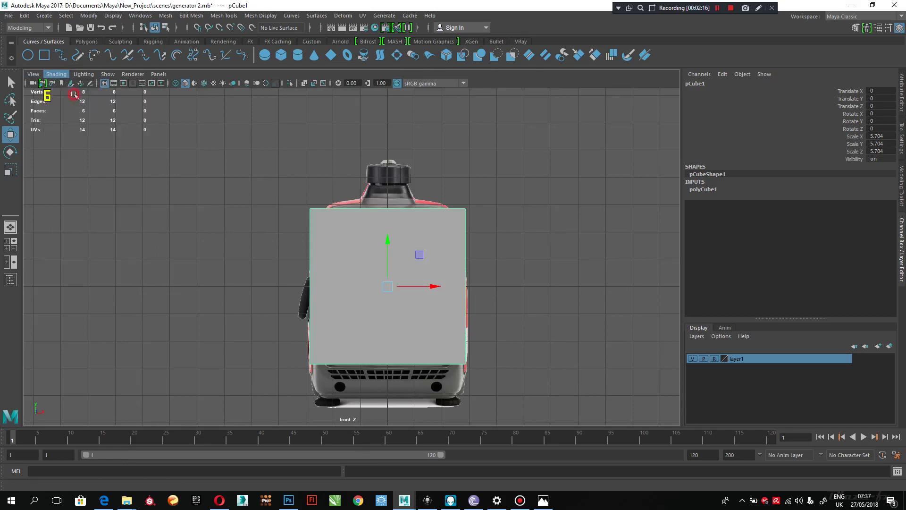
{"action": "key", "text": "4"}
Step: Scale the cube vertically to a Scale Y of about 8.81 so it spans the generator's height
{"action": "left_click", "coordinate": [486, 178]}
{"action": "left_click_drag", "start_coordinate": [490, 181], "coordinate": [454, 249]}
{"action": "key", "text": "r"}
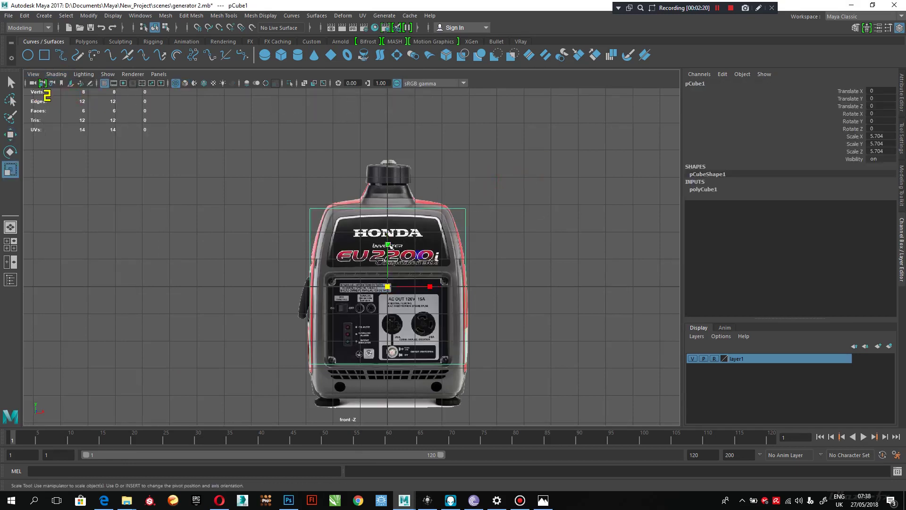
{"action": "left_click_drag", "start_coordinate": [388, 245], "coordinate": [384, 223]}
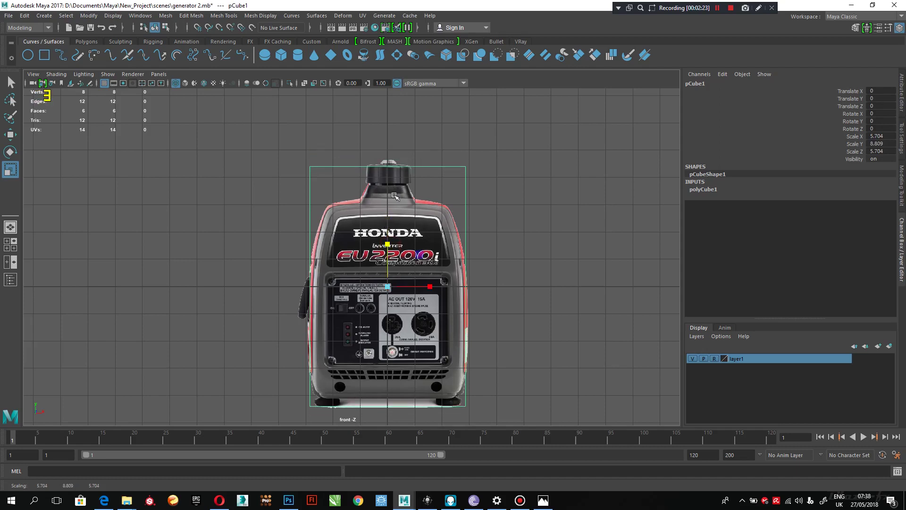
Step: Lower the cube's four top vertices to the generator's shoulder line and scale them inward to the body's top width
{"action": "right_click_drag", "start_coordinate": [438, 167], "coordinate": [397, 168]}
{"action": "left_click_drag", "start_coordinate": [486, 139], "coordinate": [423, 203]}
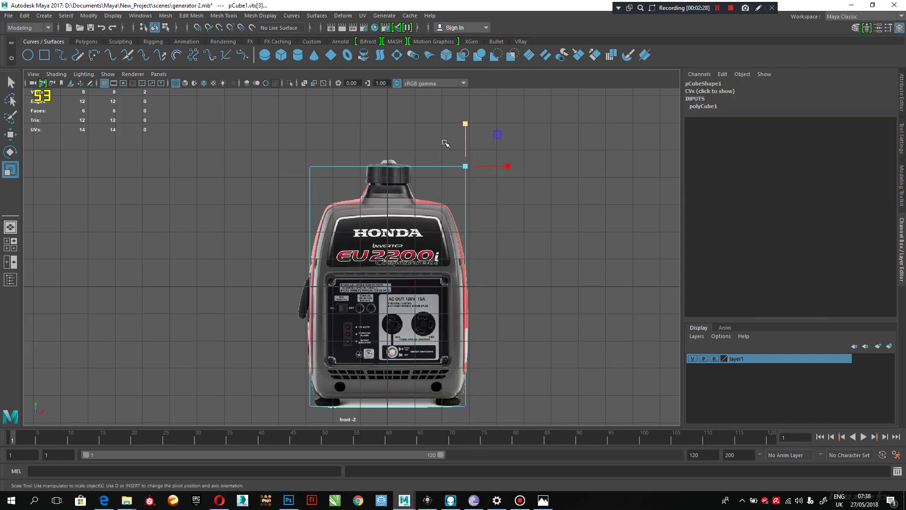
{"action": "left_click_drag", "start_coordinate": [380, 124], "coordinate": [284, 174], "text": "shift"}
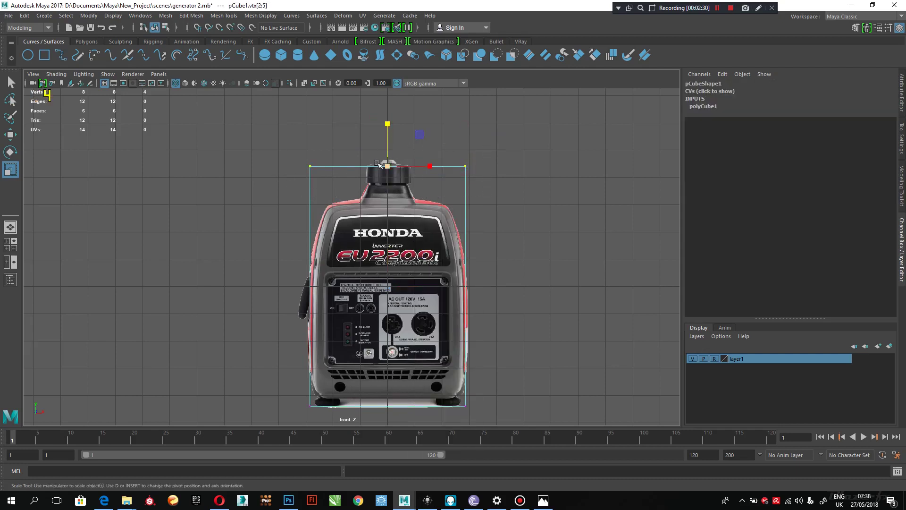
{"action": "key", "text": "w"}
{"action": "left_click_drag", "start_coordinate": [388, 139], "coordinate": [387, 158]}
{"action": "key", "text": "r"}
{"action": "left_click_drag", "start_coordinate": [424, 206], "coordinate": [434, 220]}
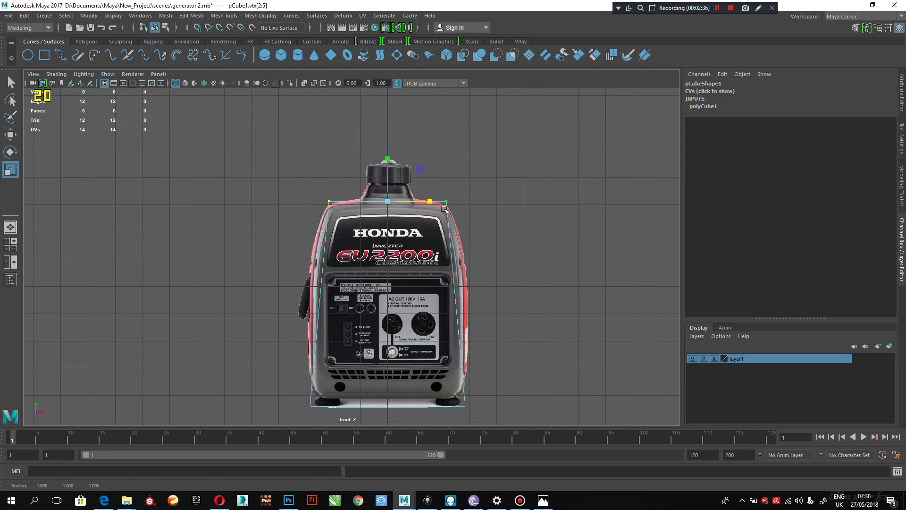
Step: Insert a horizontal edge loop around the cube near mid-height of the generator body
{"action": "right_click_drag", "start_coordinate": [447, 206], "coordinate": [442, 165]}
{"action": "left_click", "coordinate": [449, 230]}
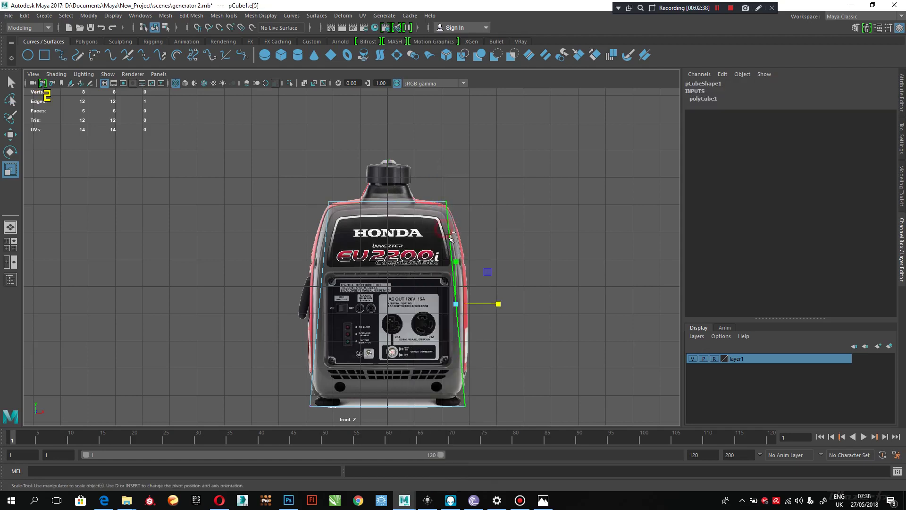
{"action": "right_click_drag", "start_coordinate": [448, 237], "coordinate": [449, 238], "text": "shift"}
{"action": "left_click", "coordinate": [462, 302]}
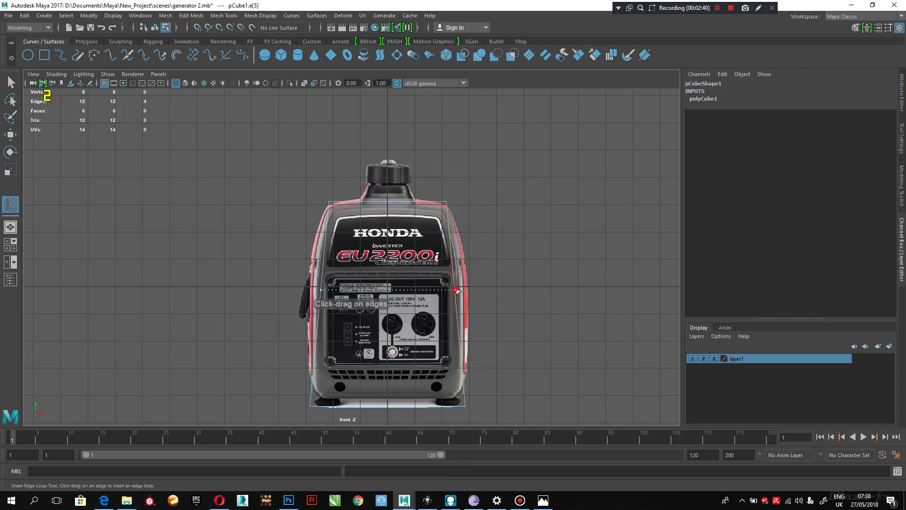
{"action": "left_click", "coordinate": [462, 301]}
{"action": "key", "text": "r"}
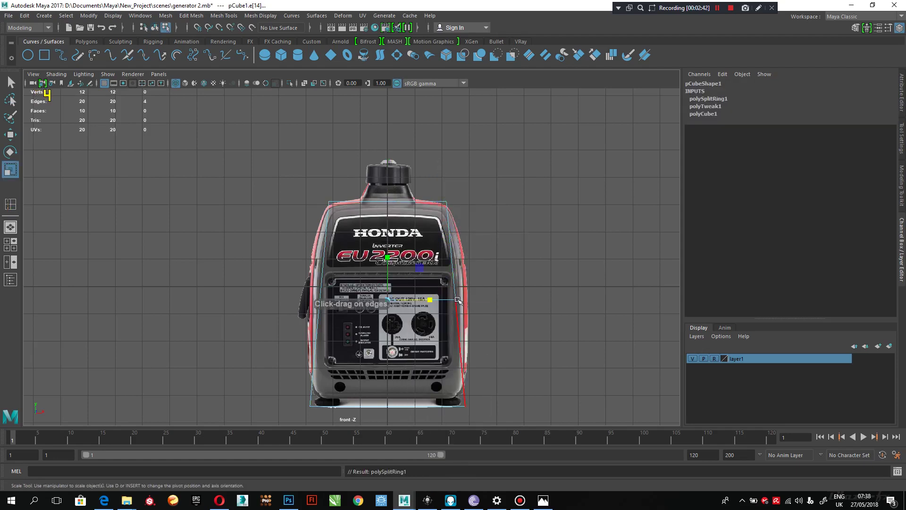
Step: Widen the middle edge loop to the generator's sides and raise the cube's four bottom vertices to the body's lower edge
{"action": "left_click_drag", "start_coordinate": [431, 297], "coordinate": [444, 298]}
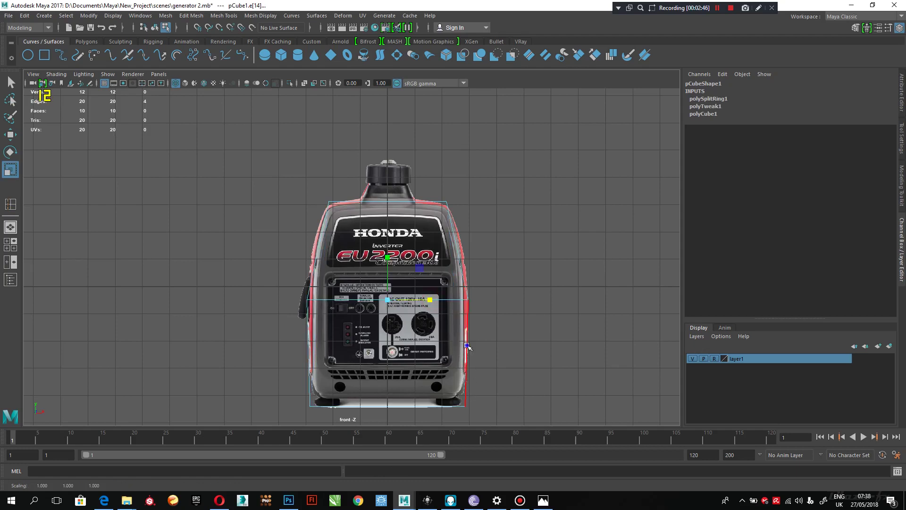
{"action": "right_click", "coordinate": [467, 219]}
{"action": "left_click", "coordinate": [422, 219]}
{"action": "left_click_drag", "start_coordinate": [480, 365], "coordinate": [264, 427]}
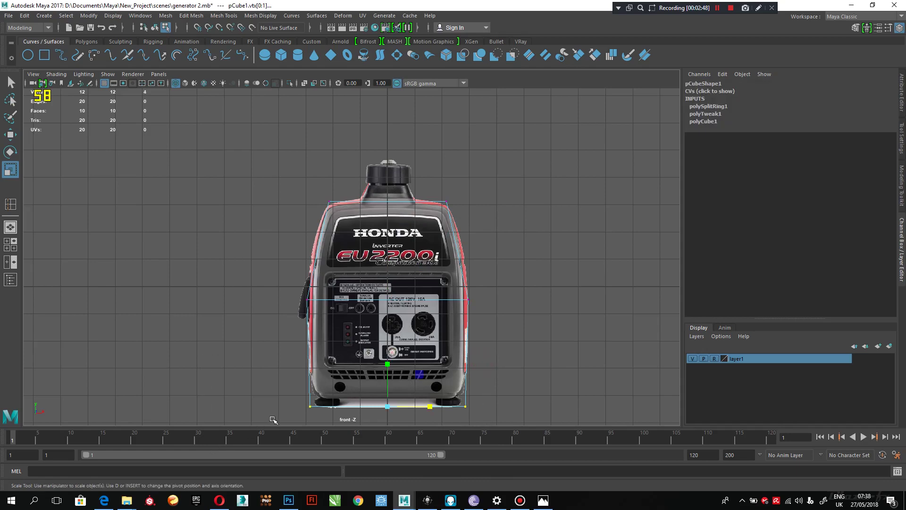
{"action": "key", "text": "w"}
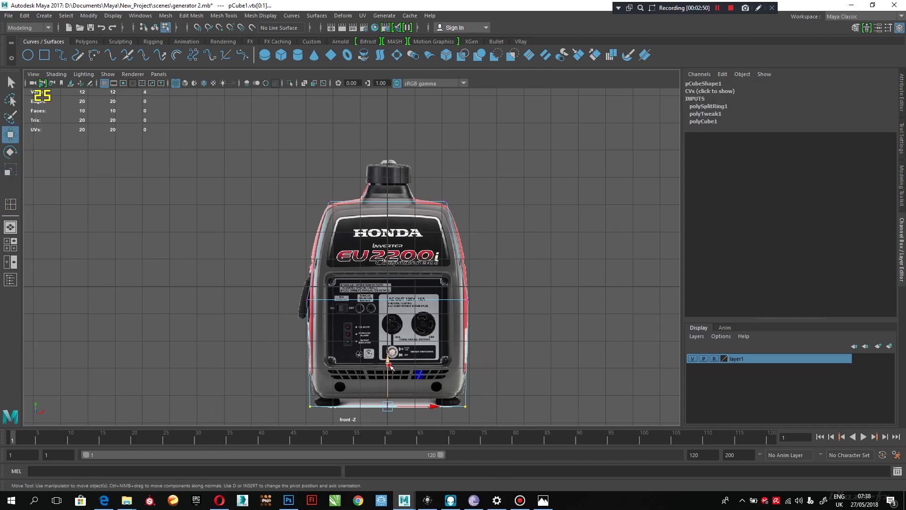
{"action": "mouse_move", "coordinate": [391, 371]}
{"action": "left_mouse_down"}
{"action": "mouse_move", "coordinate": [392, 352]}
{"action": "mouse_move", "coordinate": [391, 366]}
{"action": "left_mouse_up"}
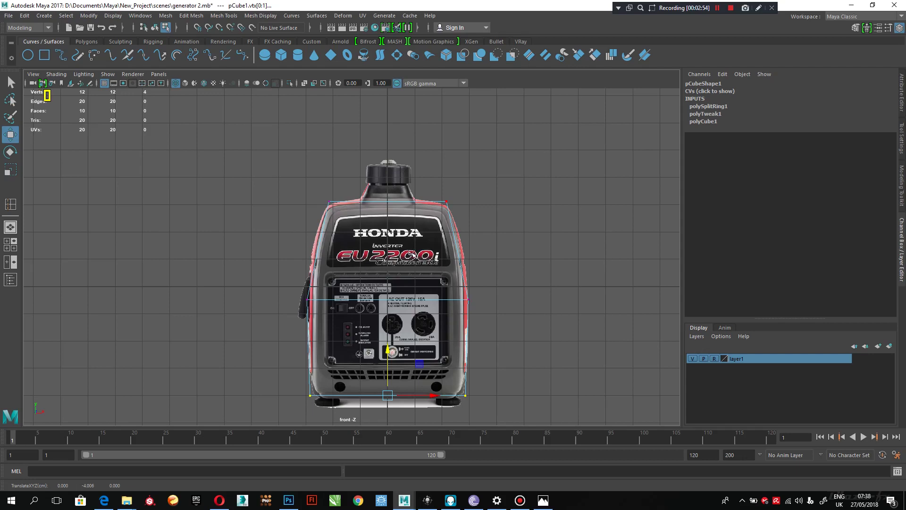
{"action": "left_click", "coordinate": [515, 234]}
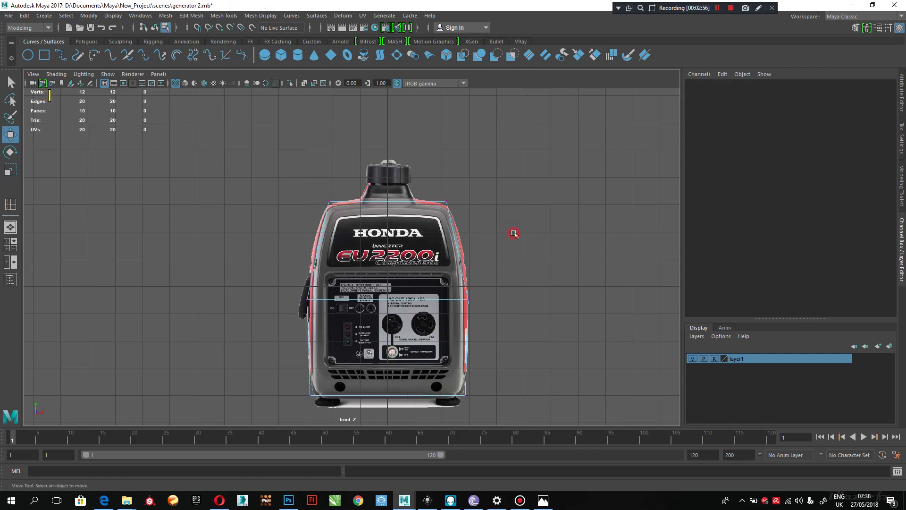
Step: Return the cube to object mode and delete it from the scene
{"action": "right_click_drag", "start_coordinate": [441, 203], "coordinate": [501, 175]}
{"action": "left_click", "coordinate": [438, 202]}
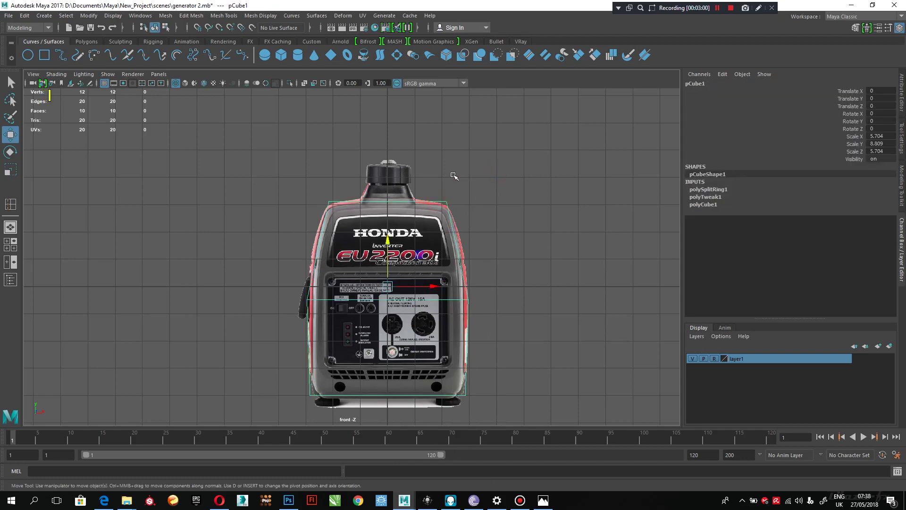
{"action": "left_click", "coordinate": [432, 173]}
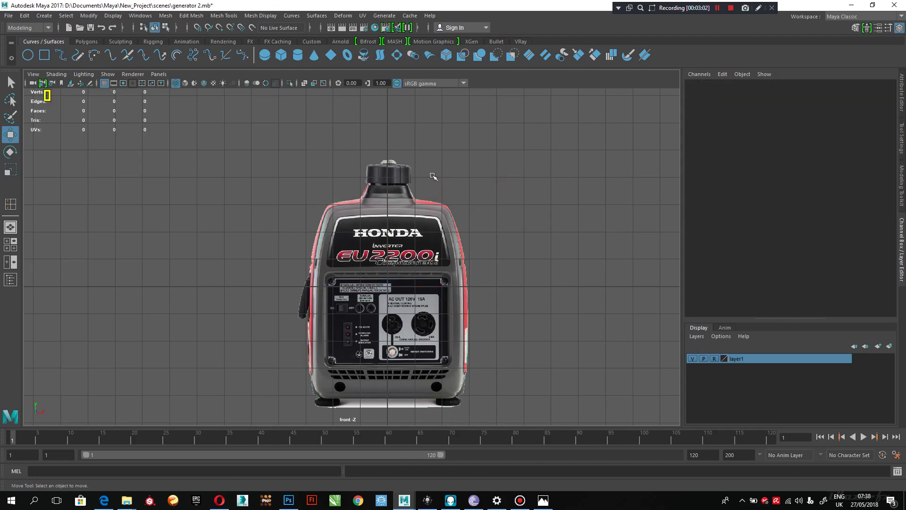
{"action": "scroll", "coordinate": [424, 278], "scroll_direction": "up", "scroll_amount": 5}
{"action": "scroll", "coordinate": [418, 280], "scroll_direction": "up", "scroll_amount": 2}
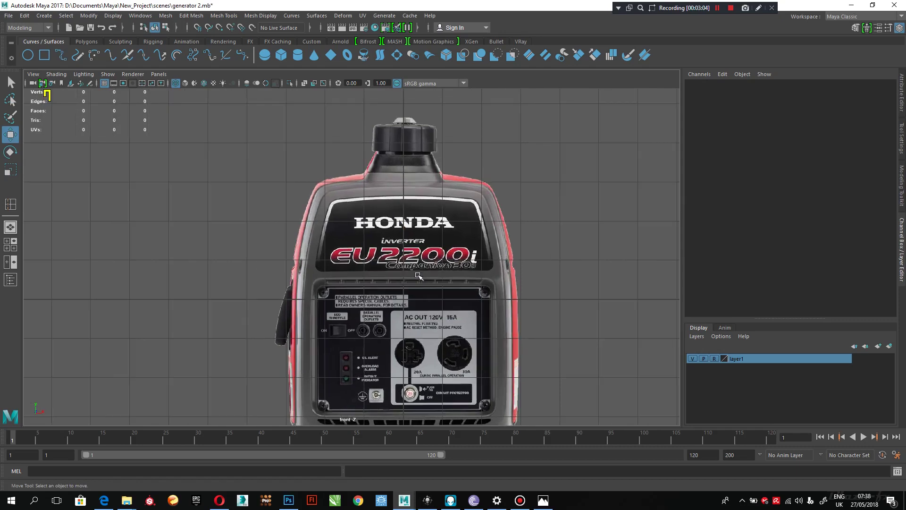
{"action": "scroll", "coordinate": [392, 237], "scroll_direction": "down", "scroll_amount": 6}
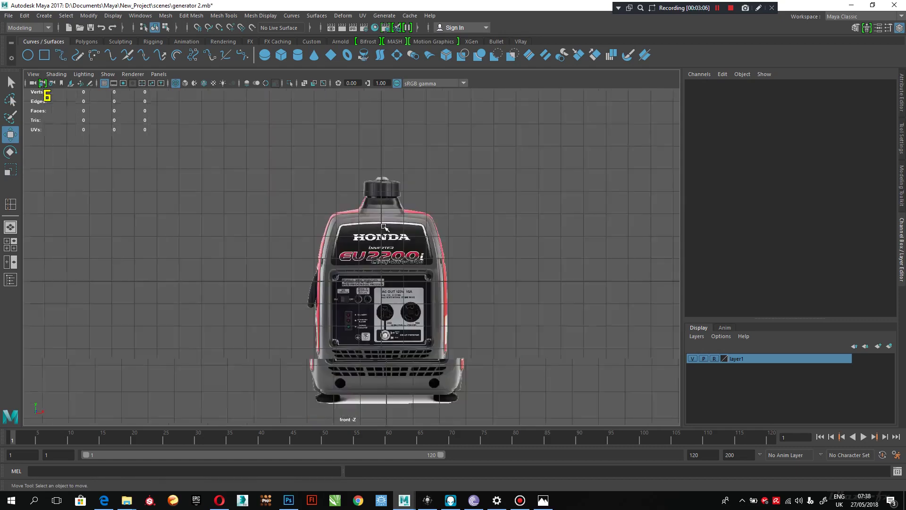
{"action": "scroll", "coordinate": [392, 237], "scroll_direction": "up", "scroll_amount": 5}
{"action": "scroll", "coordinate": [399, 300], "scroll_direction": "down", "scroll_amount": 4}
{"action": "scroll", "coordinate": [399, 300], "scroll_direction": "up", "scroll_amount": 4}
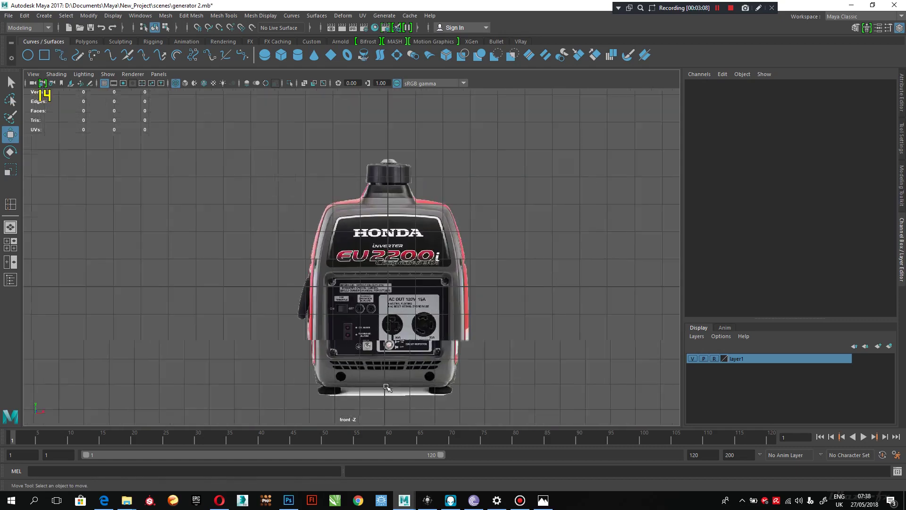
{"action": "scroll", "coordinate": [371, 330], "scroll_direction": "down", "scroll_amount": 3}
{"action": "scroll", "coordinate": [410, 398], "scroll_direction": "up", "scroll_amount": 2}
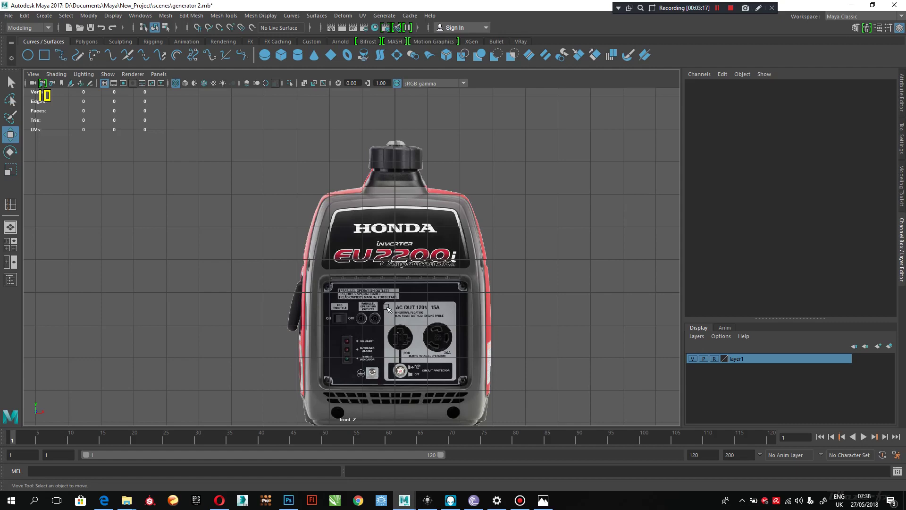
{"action": "scroll", "coordinate": [387, 308], "scroll_direction": "up", "scroll_amount": 1}
{"action": "scroll", "coordinate": [387, 308], "scroll_direction": "down", "scroll_amount": 2}
{"action": "scroll", "coordinate": [387, 308], "scroll_direction": "up", "scroll_amount": 2}
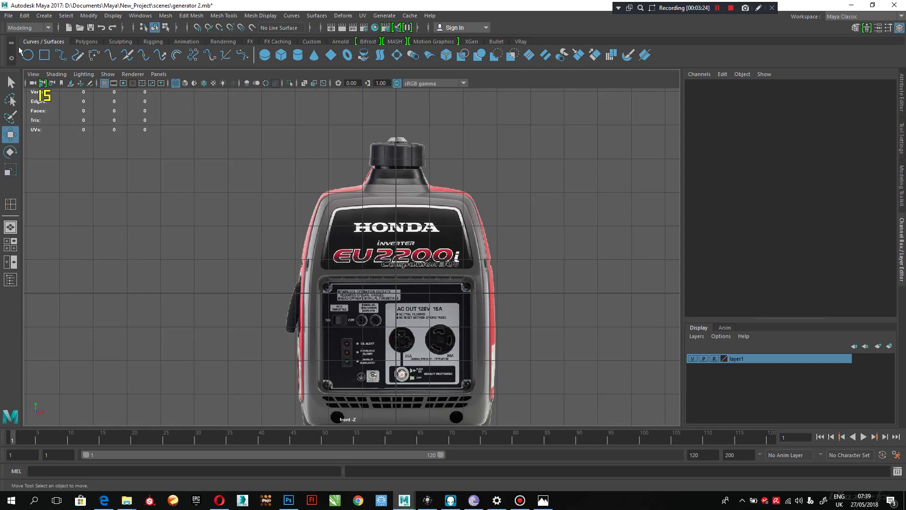
Step: Create a polygon plane and raise it above the generator's fuel cap, to a Translate Y of about 5.87
{"action": "left_click", "coordinate": [44, 15]}
{"action": "mouse_move", "coordinate": [94, 49]}
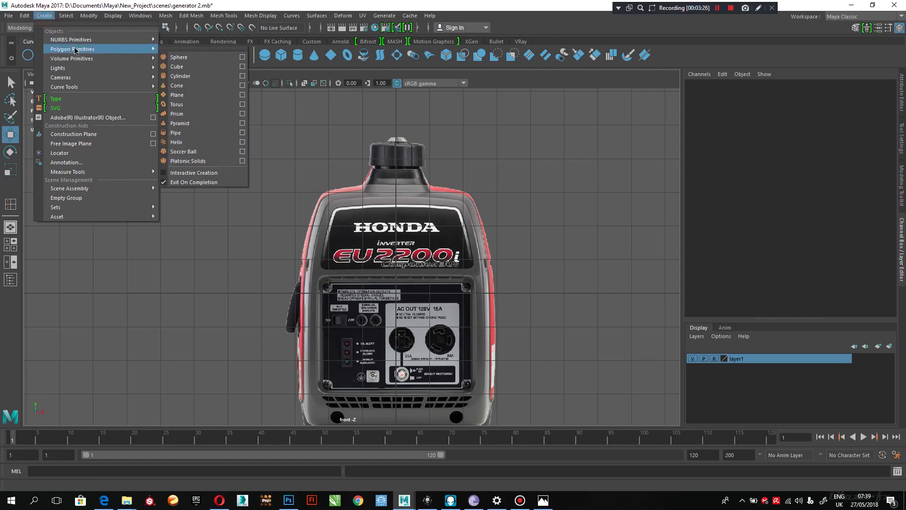
{"action": "left_click", "coordinate": [197, 96]}
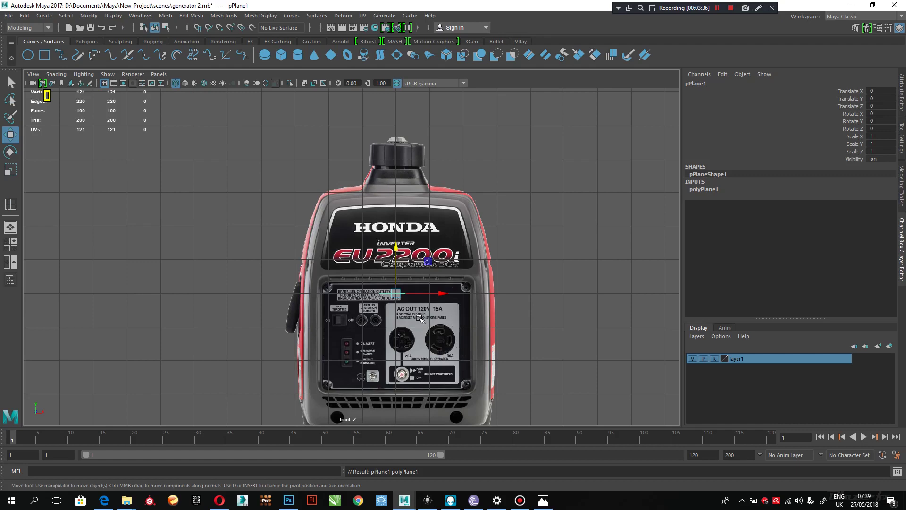
{"action": "left_click_drag", "start_coordinate": [397, 255], "coordinate": [380, 88]}
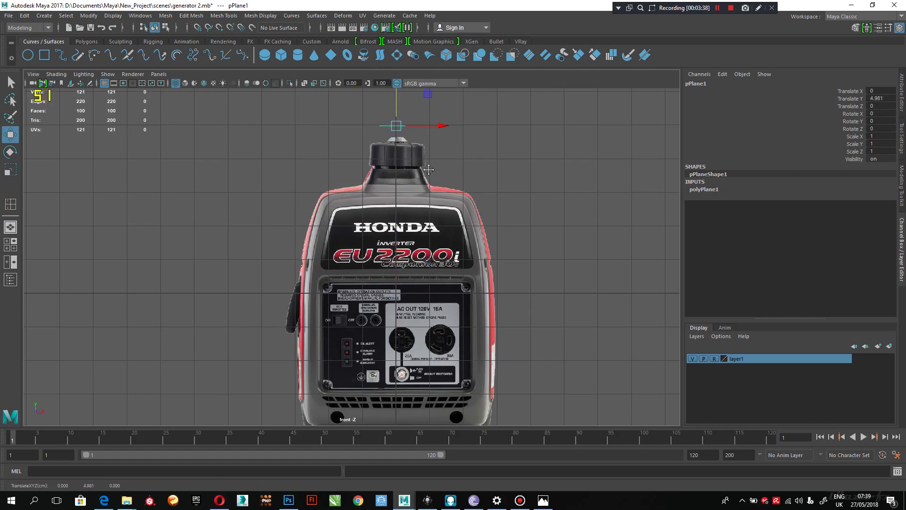
{"action": "middle_click_drag", "start_coordinate": [431, 139], "coordinate": [423, 239], "text": "alt"}
{"action": "right_click_drag", "start_coordinate": [423, 238], "coordinate": [446, 239], "text": "alt"}
{"action": "left_click_drag", "start_coordinate": [397, 178], "coordinate": [399, 197]}
Step: Stand the plane upright facing the front view by setting its Rotate X to 90
{"action": "key", "text": "e"}
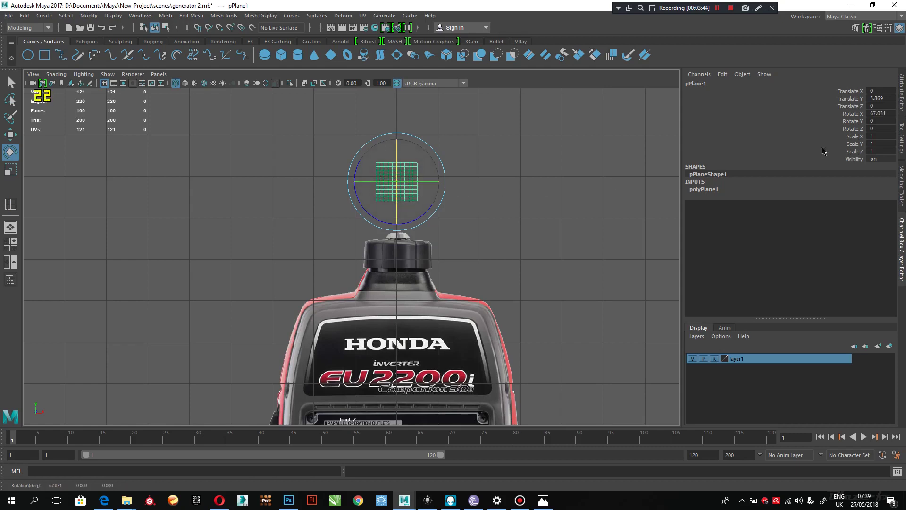
{"action": "double_click", "coordinate": [881, 114]}
{"action": "type", "text": "90"}
{"action": "key", "text": "Return"}
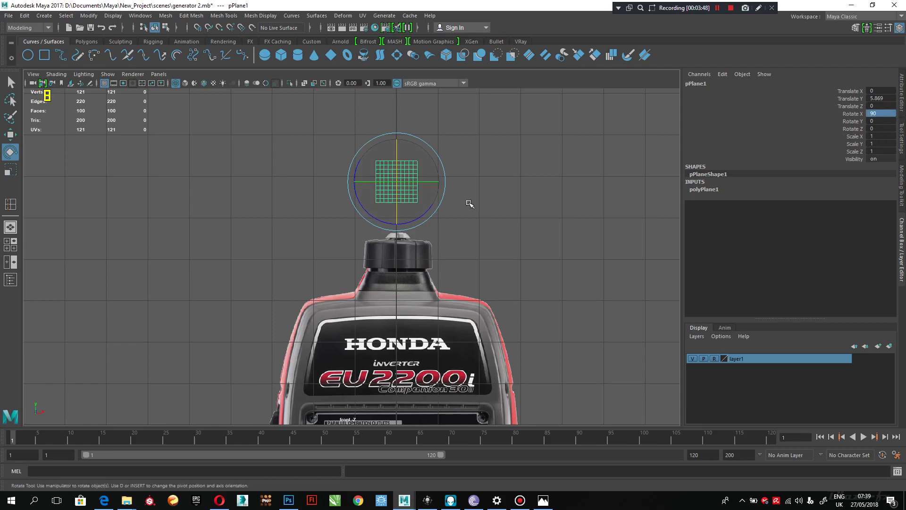
Step: Reduce the plane's Subdivisions Width and Subdivisions Height to 1
{"action": "left_click", "coordinate": [713, 190]}
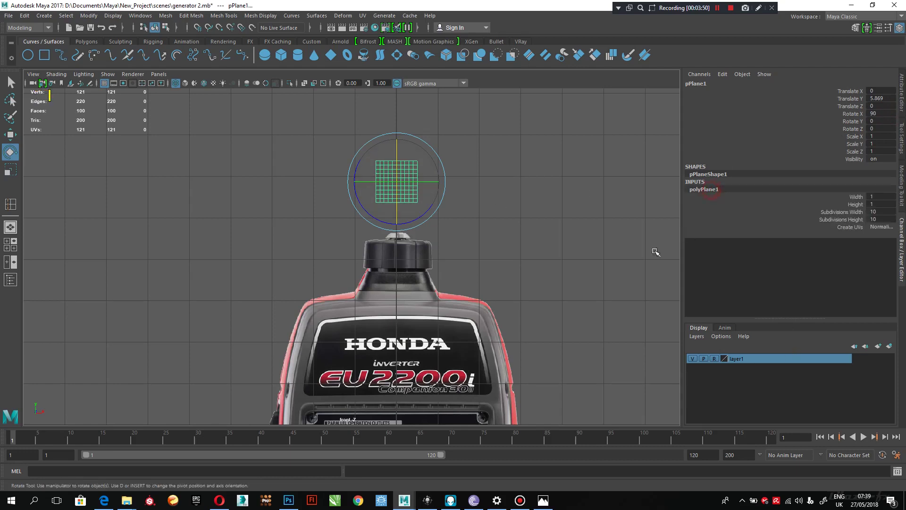
{"action": "left_click", "coordinate": [840, 214]}
{"action": "left_click", "coordinate": [840, 219]}
{"action": "left_click", "coordinate": [827, 213], "text": "shift"}
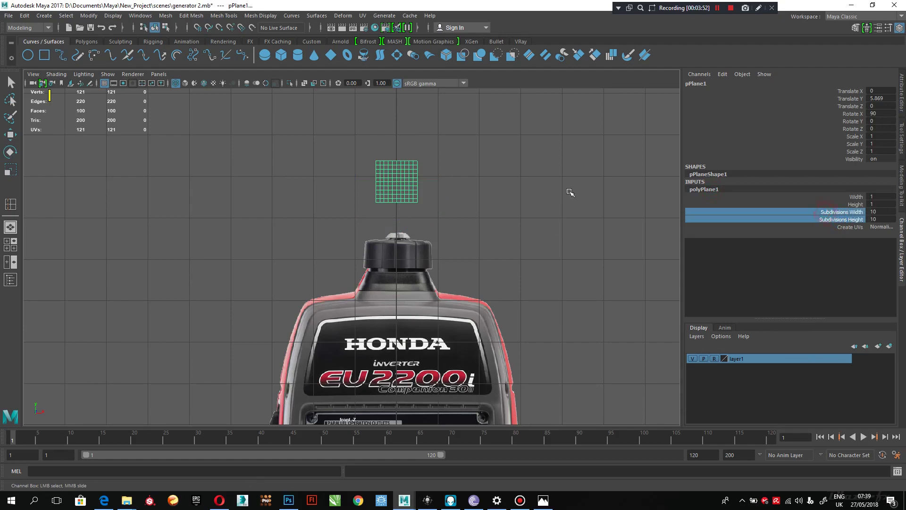
{"action": "middle_click_drag", "start_coordinate": [587, 192], "coordinate": [176, 233]}
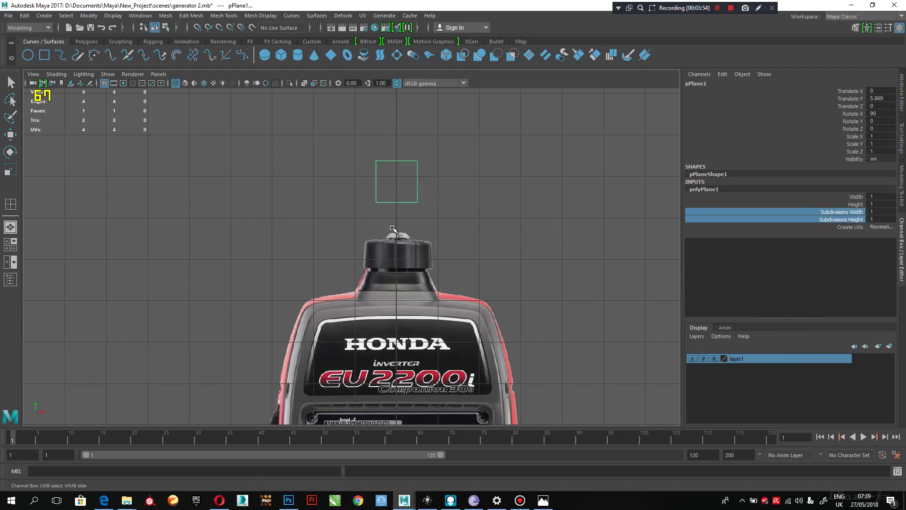
Step: Lower the plane onto the upper front of the generator body, to a Translate Y of about 2.65
{"action": "scroll", "coordinate": [391, 229], "scroll_direction": "down", "scroll_amount": 3}
{"action": "scroll", "coordinate": [401, 213], "scroll_direction": "up", "scroll_amount": 3}
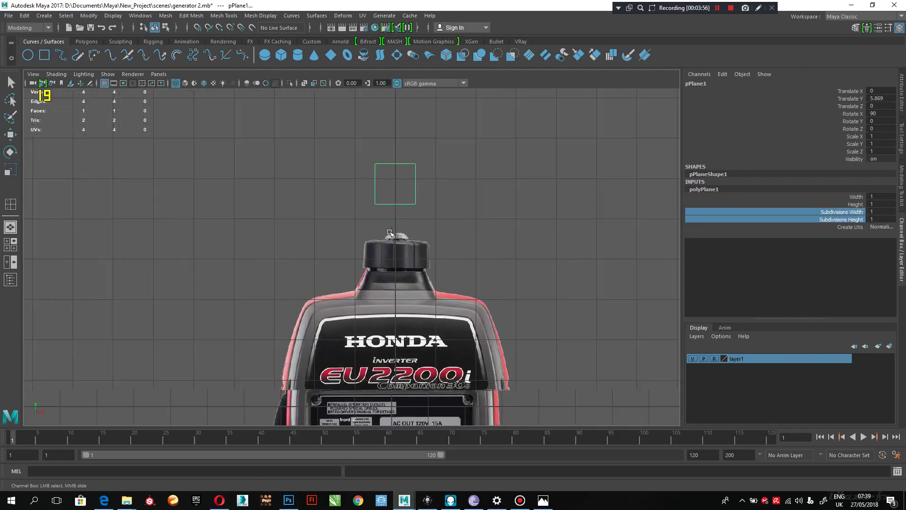
{"action": "key", "text": "w"}
{"action": "left_click", "coordinate": [419, 168]}
{"action": "left_click", "coordinate": [376, 205]}
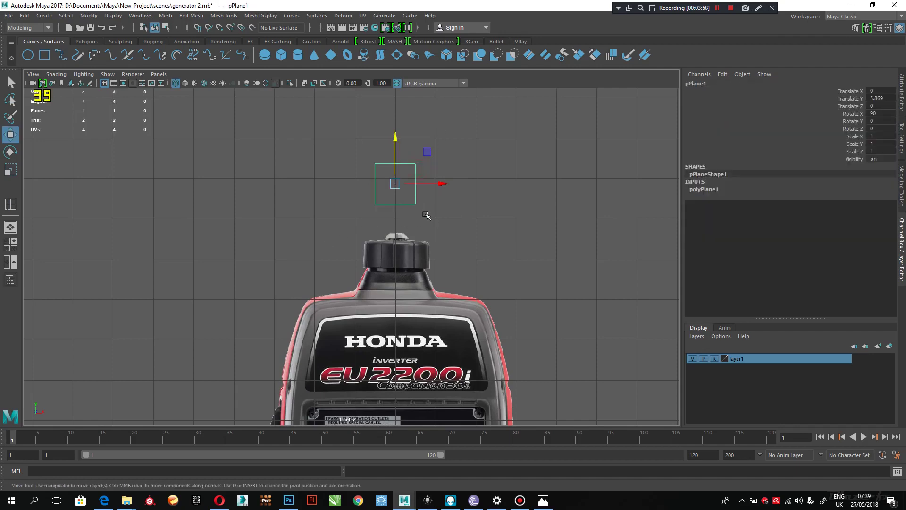
{"action": "scroll", "coordinate": [430, 222], "scroll_direction": "down", "scroll_amount": 5}
{"action": "middle_click_drag", "start_coordinate": [418, 236], "coordinate": [398, 240], "text": "alt"}
{"action": "scroll", "coordinate": [430, 174], "scroll_direction": "up", "scroll_amount": 4}
{"action": "scroll", "coordinate": [440, 239], "scroll_direction": "up", "scroll_amount": 5}
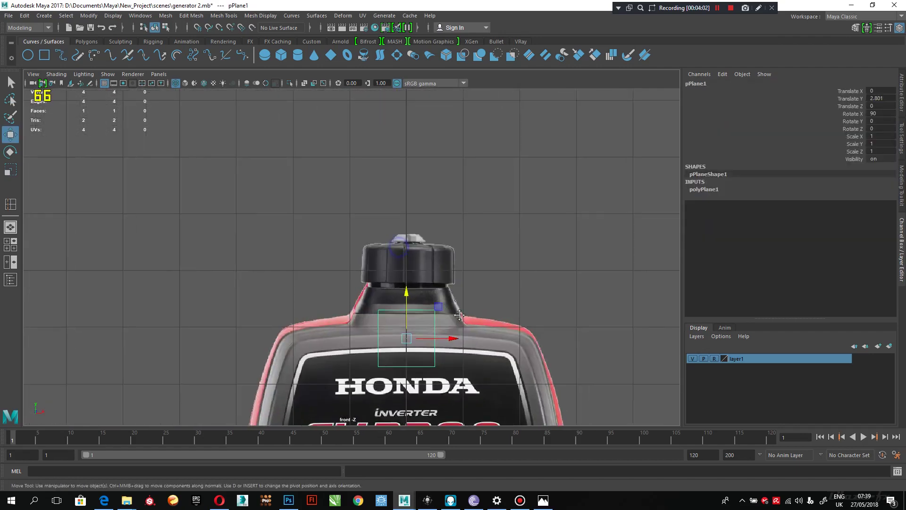
{"action": "left_click", "coordinate": [493, 226]}
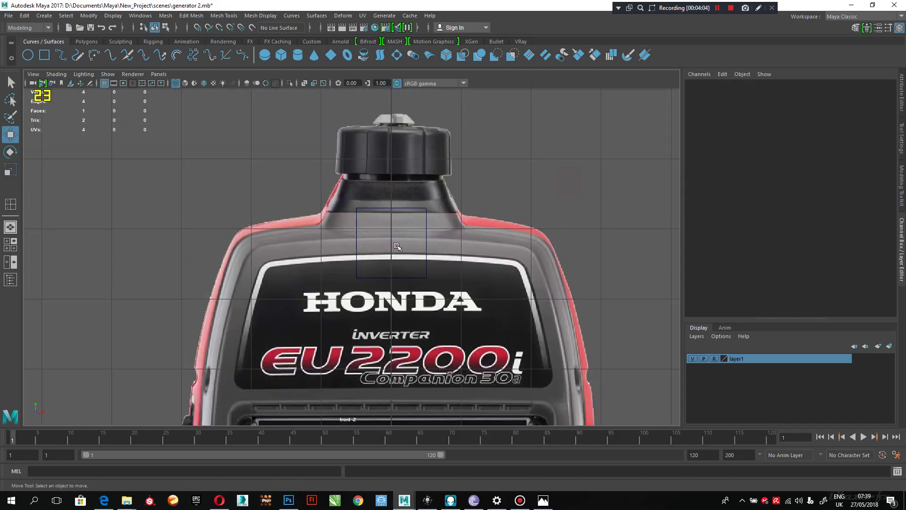
{"action": "left_click", "coordinate": [392, 208]}
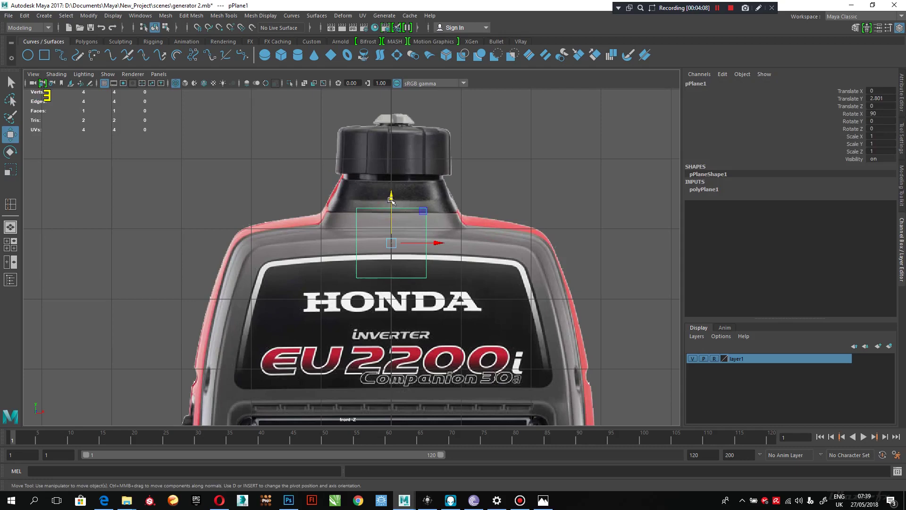
{"action": "left_click_drag", "start_coordinate": [391, 196], "coordinate": [415, 208]}
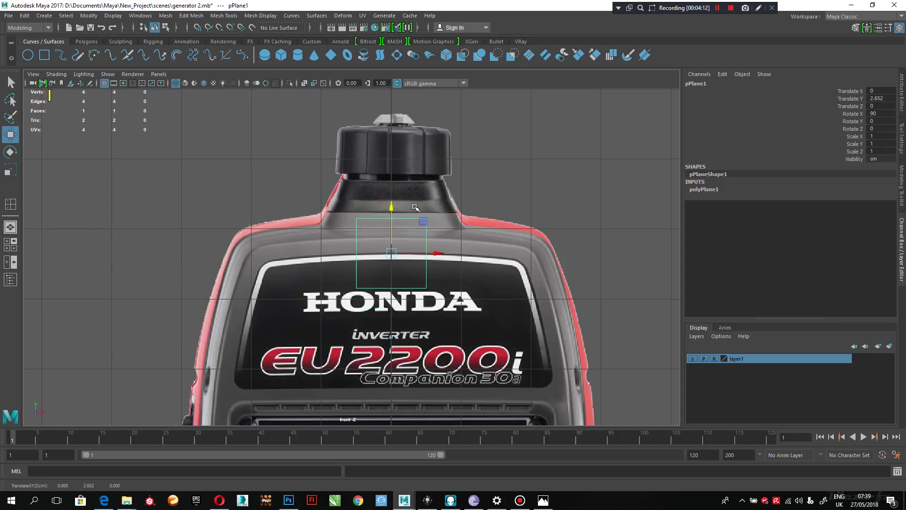
Step: Switch to Photoshop, examine the topology sketch over the angled generator photo, and return to Maya
{"action": "left_click", "coordinate": [290, 499]}
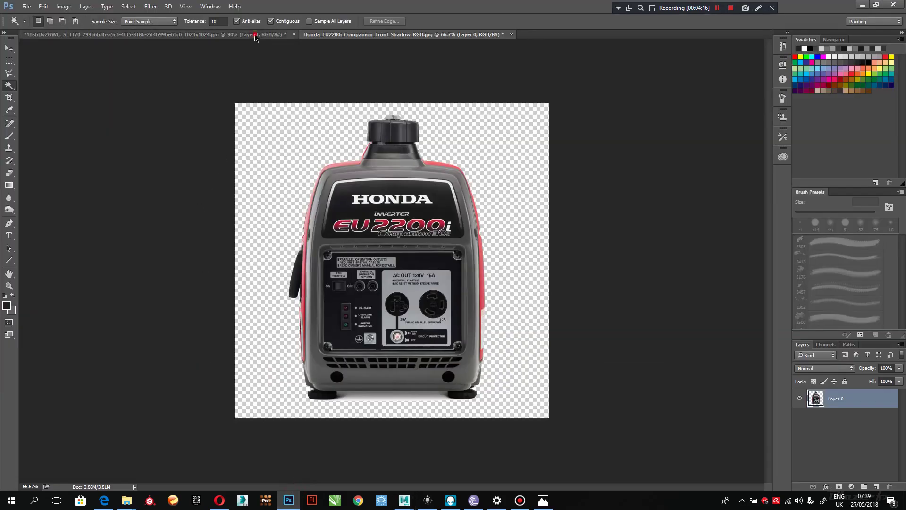
{"action": "left_click", "coordinate": [257, 34]}
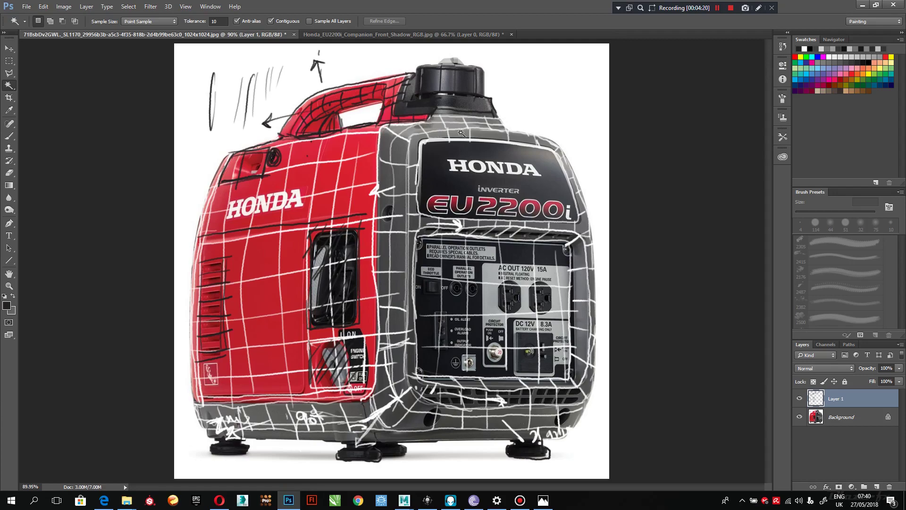
{"action": "left_click", "coordinate": [860, 4]}
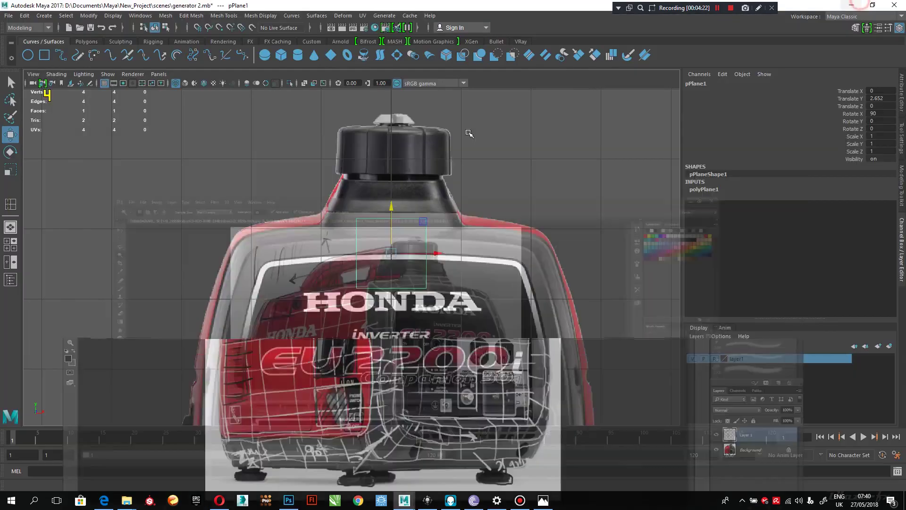
{"action": "scroll", "coordinate": [265, 307], "scroll_direction": "down", "scroll_amount": 5}
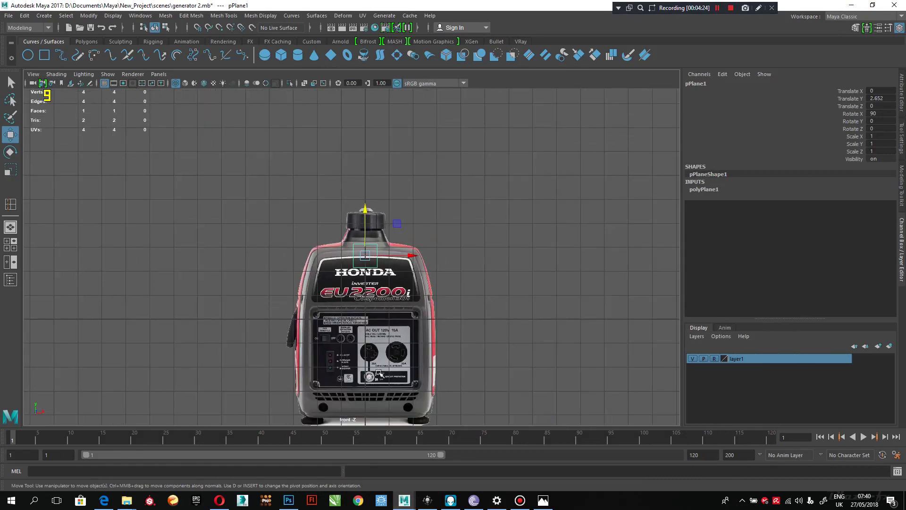
{"action": "scroll", "coordinate": [346, 256], "scroll_direction": "up", "scroll_amount": 2}
{"action": "middle_click_drag", "start_coordinate": [346, 256], "coordinate": [321, 139], "text": "alt"}
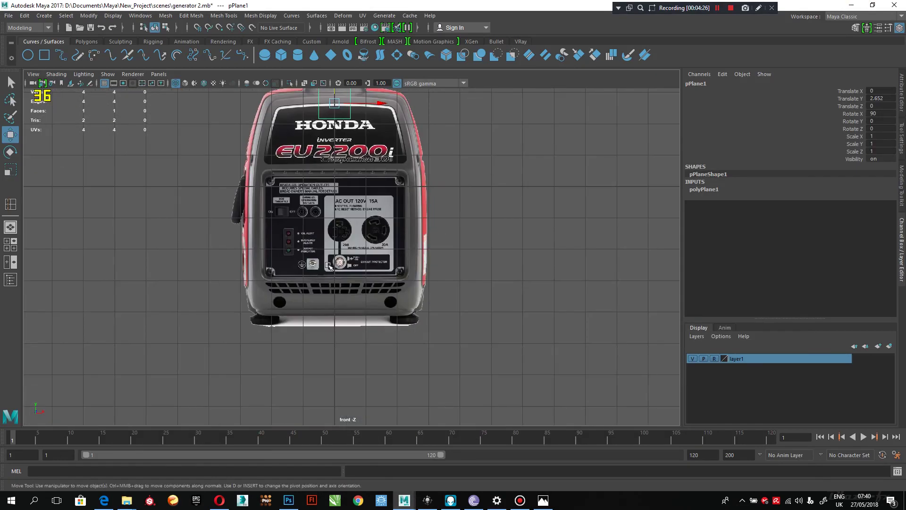
{"action": "scroll", "coordinate": [301, 289], "scroll_direction": "up", "scroll_amount": 3}
{"action": "middle_click_drag", "start_coordinate": [259, 206], "coordinate": [279, 370], "text": "alt"}
{"action": "scroll", "coordinate": [273, 250], "scroll_direction": "up", "scroll_amount": 1}
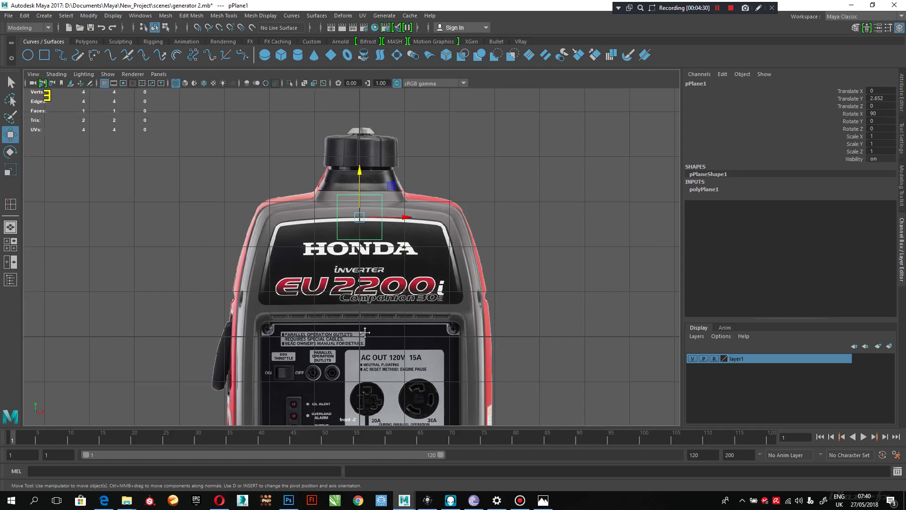
{"action": "scroll", "coordinate": [414, 265], "scroll_direction": "up", "scroll_amount": 3}
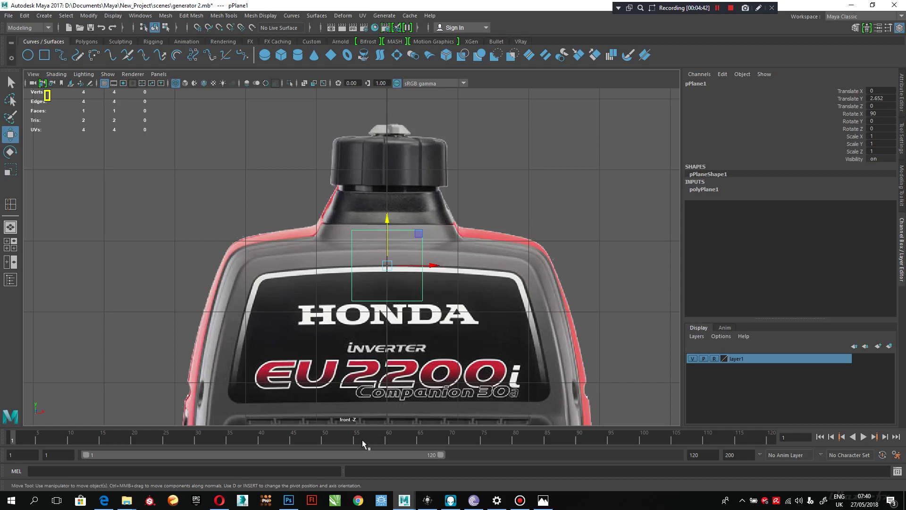
Step: Switch to Photoshop and add a new layer above Layer 1 in the angled generator image
{"action": "left_click", "coordinate": [289, 500]}
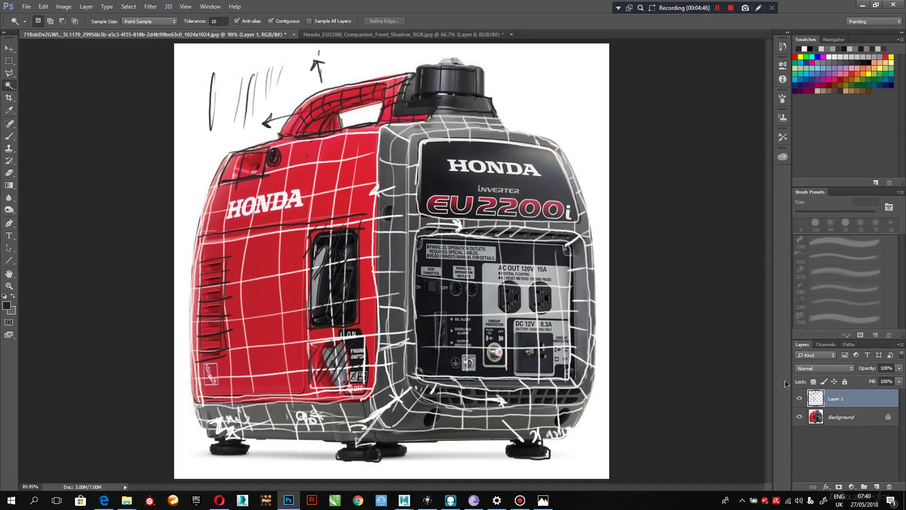
{"action": "left_click", "coordinate": [876, 486]}
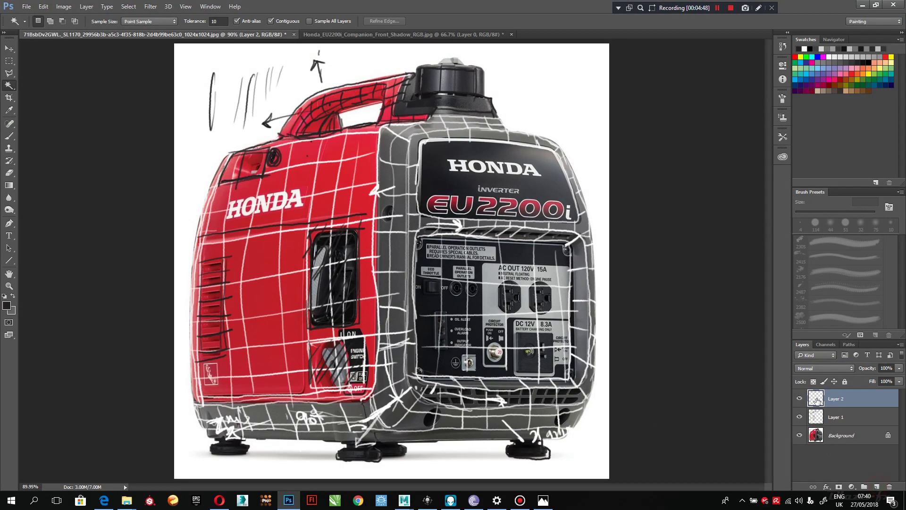
Step: Hide Layer 1 and the Background, and fill Layer 2 with the dark foreground colour
{"action": "left_click", "coordinate": [800, 417]}
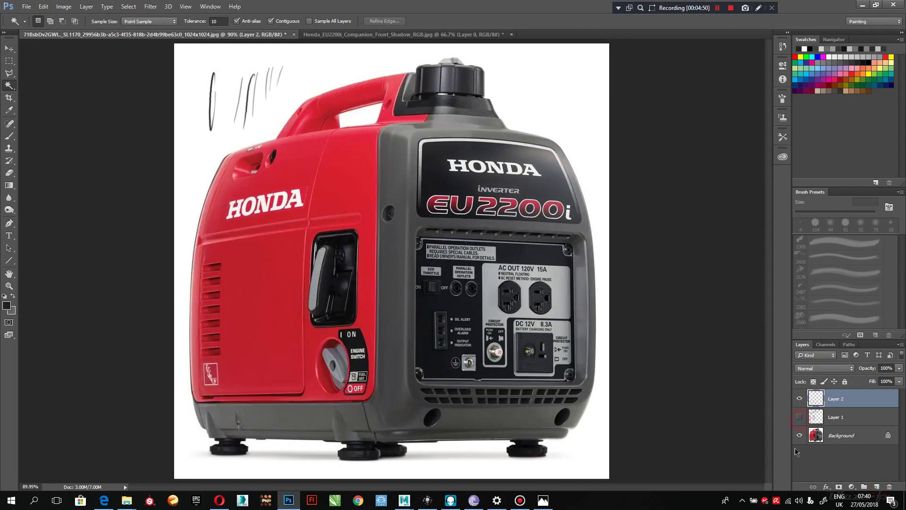
{"action": "left_click", "coordinate": [800, 435]}
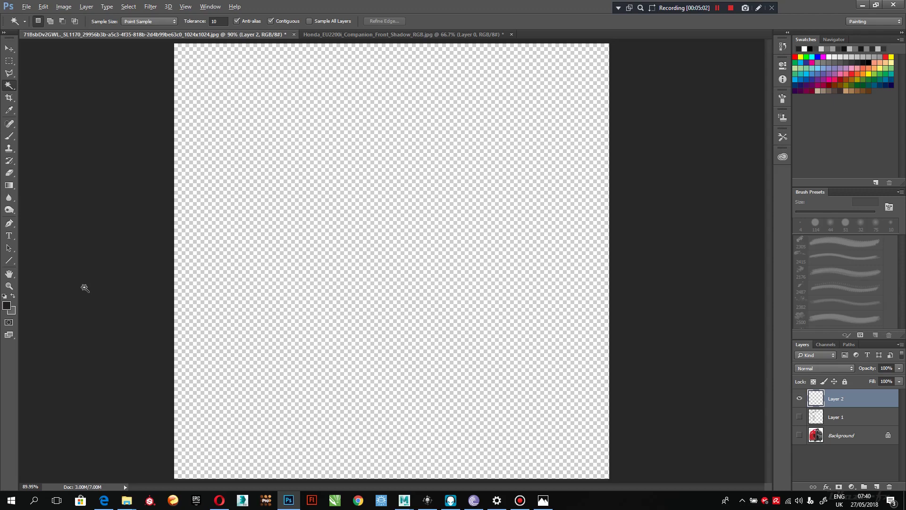
{"action": "key", "text": "alt+BackSpace"}
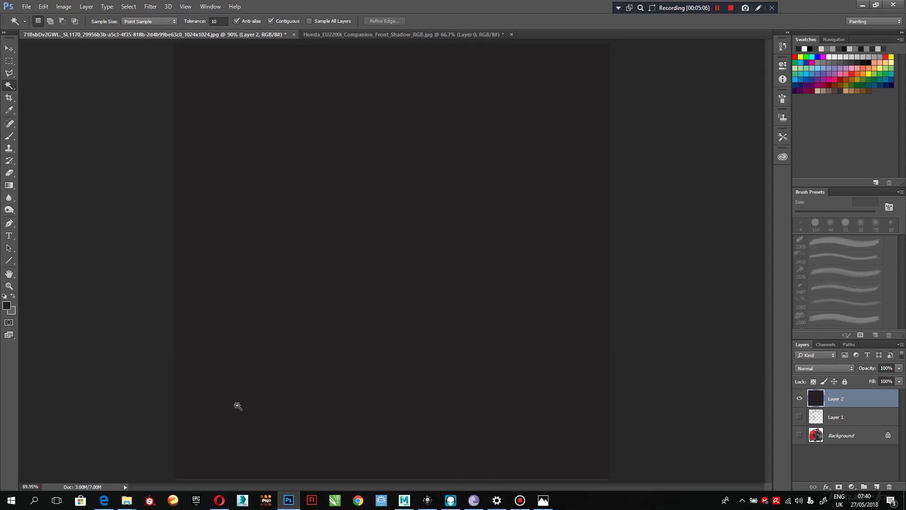
Step: With the Brush and a white (ffffff) foreground colour, handwrite an underlined heading "mechanical" in the upper left of the canvas
{"action": "left_click", "coordinate": [10, 136]}
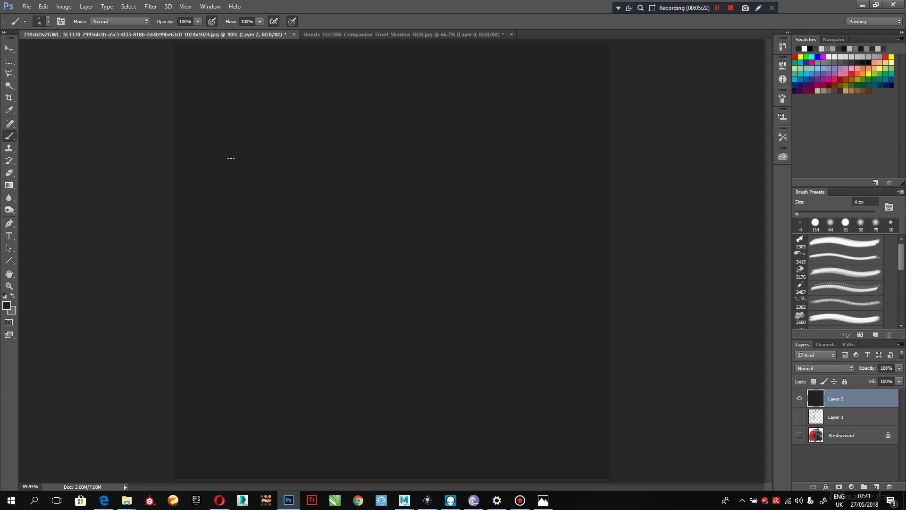
{"action": "left_click", "coordinate": [7, 305]}
{"action": "left_click", "coordinate": [390, 166]}
{"action": "left_click", "coordinate": [332, 129]}
{"action": "left_click", "coordinate": [532, 124]}
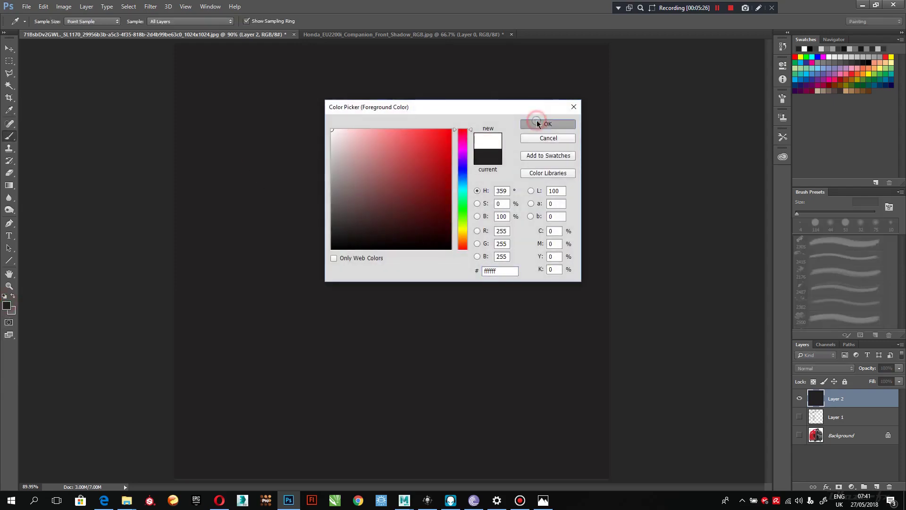
{"action": "mouse_move", "coordinate": [209, 139]}
{"action": "left_mouse_down"}
{"action": "mouse_move", "coordinate": [312, 118]}
{"action": "mouse_move", "coordinate": [333, 100]}
{"action": "left_mouse_up"}
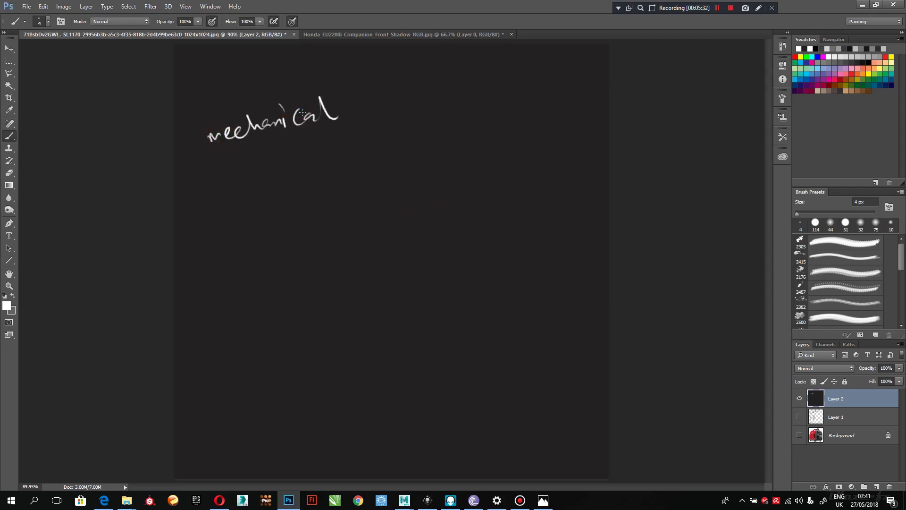
{"action": "left_click_drag", "start_coordinate": [217, 158], "coordinate": [364, 118]}
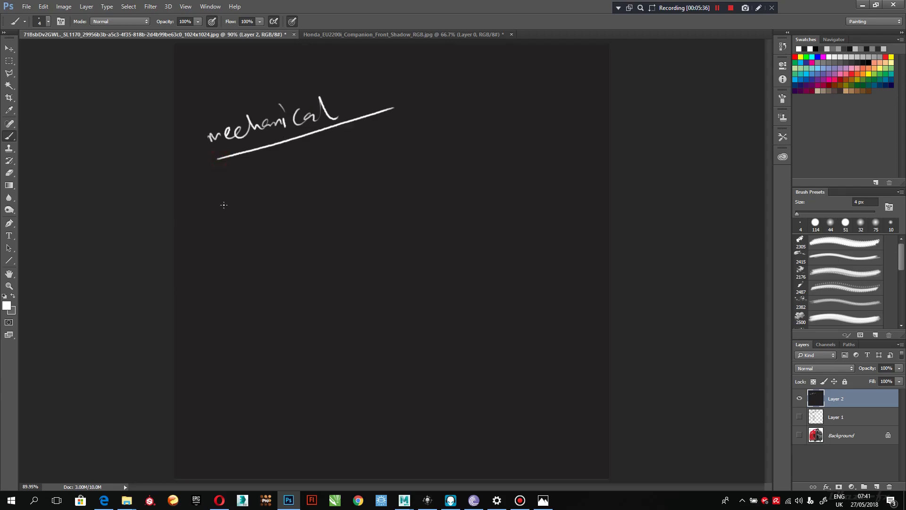
Step: Sketch the stepped left half of a mechanical shape under the heading, with a slanted double-headed axis line along its straight edge
{"action": "mouse_move", "coordinate": [229, 200]}
{"action": "left_mouse_down"}
{"action": "mouse_move", "coordinate": [235, 245]}
{"action": "mouse_move", "coordinate": [257, 263]}
{"action": "mouse_move", "coordinate": [279, 253]}
{"action": "mouse_move", "coordinate": [227, 190]}
{"action": "mouse_move", "coordinate": [252, 193]}
{"action": "mouse_move", "coordinate": [237, 170]}
{"action": "left_mouse_up"}
{"action": "left_click", "coordinate": [255, 162], "text": "shift"}
{"action": "left_click", "coordinate": [294, 254], "text": "shift"}
{"action": "mouse_move", "coordinate": [276, 249]}
{"action": "left_mouse_down"}
{"action": "mouse_move", "coordinate": [289, 268]}
{"action": "mouse_move", "coordinate": [299, 263]}
{"action": "left_mouse_up"}
{"action": "left_click_drag", "start_coordinate": [255, 151], "coordinate": [315, 281]}
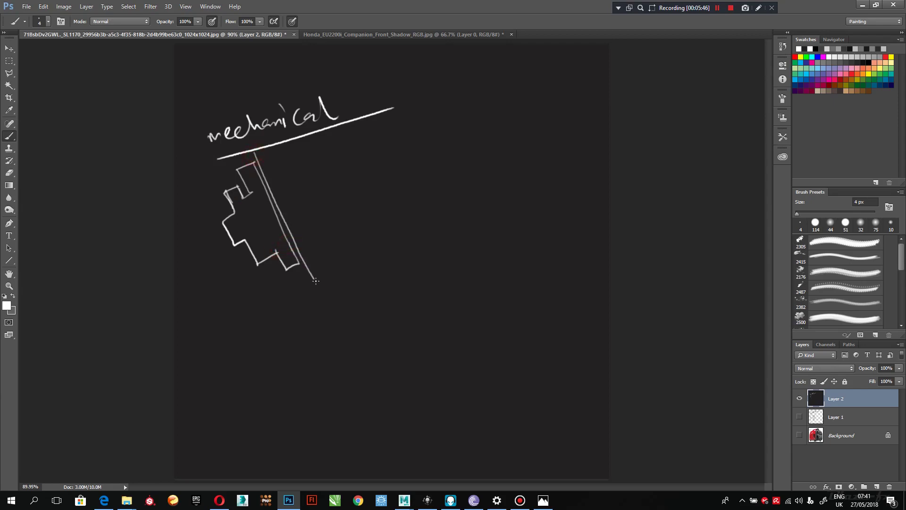
{"action": "left_click_drag", "start_coordinate": [252, 149], "coordinate": [257, 154]}
Step: Draw an arrow pointing across the axis and sketch the mirrored right half of the stepped shape
{"action": "left_click_drag", "start_coordinate": [267, 211], "coordinate": [296, 198]}
{"action": "left_click_drag", "start_coordinate": [288, 194], "coordinate": [289, 204]}
{"action": "left_click_drag", "start_coordinate": [289, 152], "coordinate": [334, 254]}
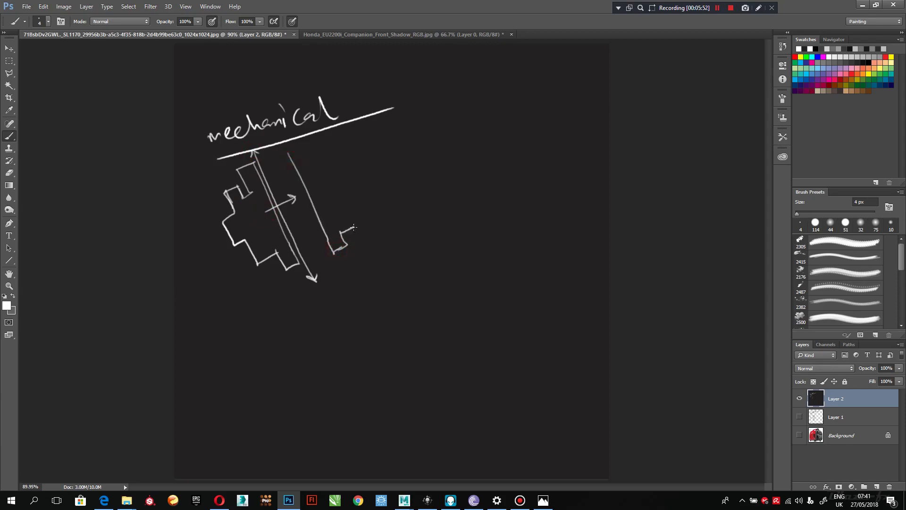
{"action": "mouse_move", "coordinate": [358, 226]}
{"action": "left_mouse_down"}
{"action": "mouse_move", "coordinate": [341, 169]}
{"action": "mouse_move", "coordinate": [289, 152]}
{"action": "left_mouse_up"}
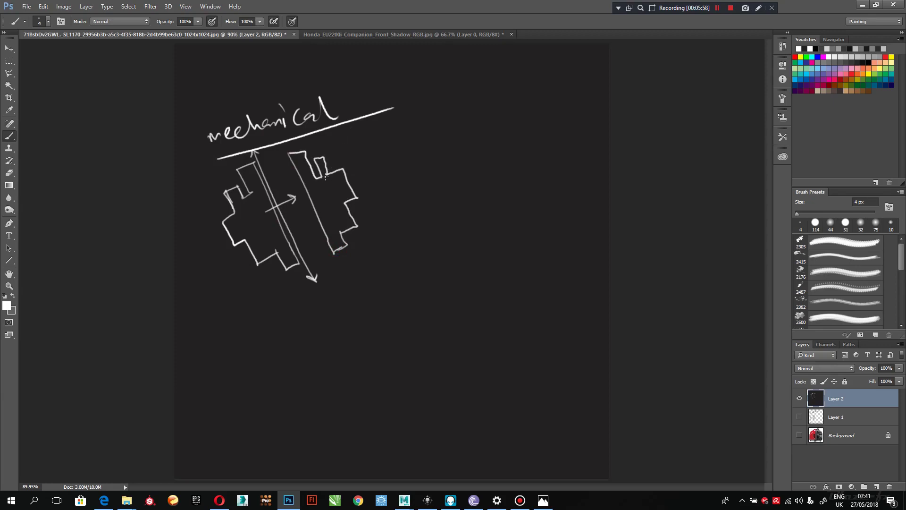
Step: Draw a dividing line below the mirrored sketch and handwrite the underlined label "Perfect symetry" beside it
{"action": "left_click_drag", "start_coordinate": [270, 305], "coordinate": [369, 257]}
{"action": "mouse_move", "coordinate": [373, 161]}
{"action": "left_mouse_down"}
{"action": "mouse_move", "coordinate": [399, 168]}
{"action": "mouse_move", "coordinate": [515, 116]}
{"action": "left_mouse_up"}
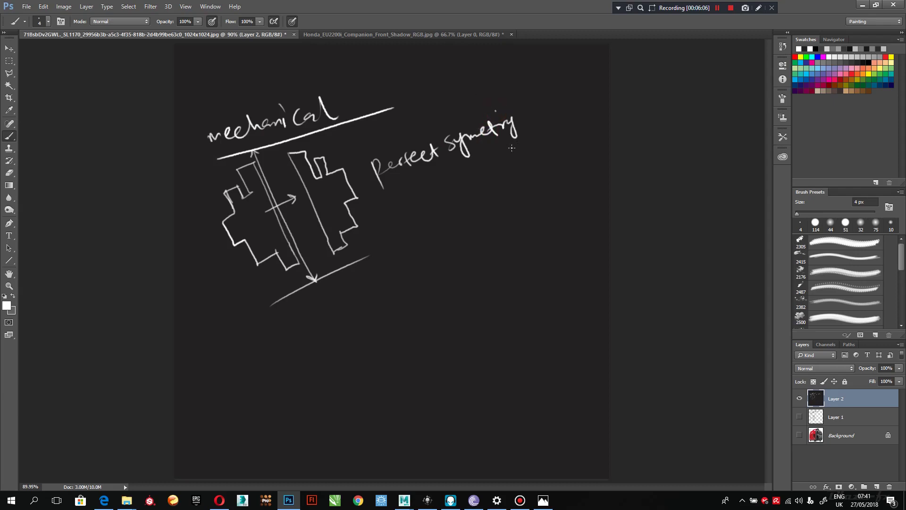
{"action": "left_click_drag", "start_coordinate": [515, 146], "coordinate": [418, 181]}
Step: Handwrite "Partial symetry" and sketch a second two-half shape with a dividing axis, adding a small rectangle and circle to the right half only
{"action": "mouse_move", "coordinate": [404, 274]}
{"action": "left_mouse_down"}
{"action": "mouse_move", "coordinate": [437, 273]}
{"action": "mouse_move", "coordinate": [468, 248]}
{"action": "mouse_move", "coordinate": [525, 236]}
{"action": "mouse_move", "coordinate": [560, 213]}
{"action": "left_mouse_up"}
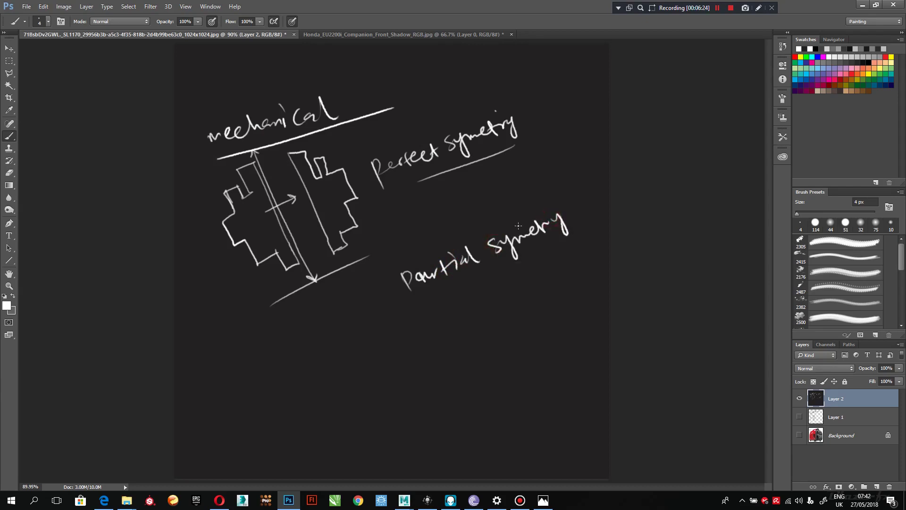
{"action": "mouse_move", "coordinate": [282, 337]}
{"action": "left_mouse_down"}
{"action": "mouse_move", "coordinate": [294, 350]}
{"action": "mouse_move", "coordinate": [270, 364]}
{"action": "mouse_move", "coordinate": [289, 393]}
{"action": "mouse_move", "coordinate": [306, 381]}
{"action": "mouse_move", "coordinate": [321, 402]}
{"action": "mouse_move", "coordinate": [340, 389]}
{"action": "mouse_move", "coordinate": [293, 320]}
{"action": "mouse_move", "coordinate": [280, 333]}
{"action": "mouse_move", "coordinate": [299, 356]}
{"action": "left_mouse_up"}
{"action": "left_click_drag", "start_coordinate": [312, 301], "coordinate": [382, 396]}
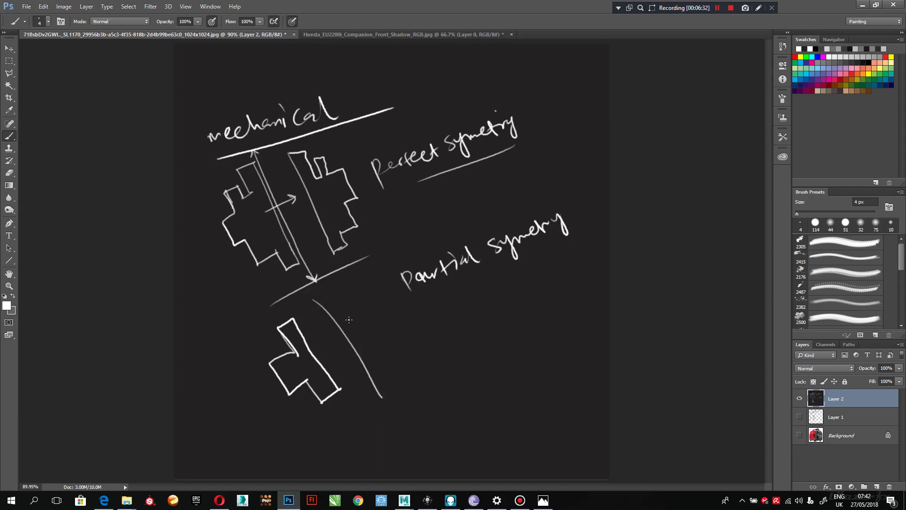
{"action": "mouse_move", "coordinate": [343, 306]}
{"action": "left_mouse_down"}
{"action": "mouse_move", "coordinate": [381, 369]}
{"action": "mouse_move", "coordinate": [402, 355]}
{"action": "mouse_move", "coordinate": [387, 346]}
{"action": "mouse_move", "coordinate": [391, 316]}
{"action": "mouse_move", "coordinate": [372, 312]}
{"action": "mouse_move", "coordinate": [358, 283]}
{"action": "mouse_move", "coordinate": [342, 289]}
{"action": "mouse_move", "coordinate": [365, 341]}
{"action": "mouse_move", "coordinate": [400, 359]}
{"action": "left_mouse_up"}
{"action": "mouse_move", "coordinate": [379, 319]}
{"action": "left_mouse_down"}
{"action": "mouse_move", "coordinate": [358, 299]}
{"action": "mouse_move", "coordinate": [365, 318]}
{"action": "left_mouse_up"}
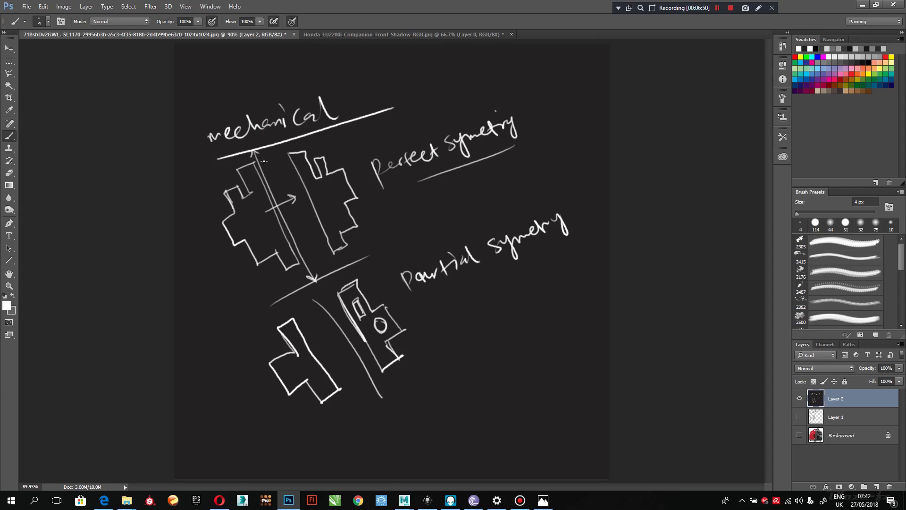
Step: Draw two slanted lines parallel to the upper sketch's axis, ending in an arrowhead, in the gap between the halves
{"action": "left_click_drag", "start_coordinate": [267, 148], "coordinate": [305, 253]}
{"action": "left_click_drag", "start_coordinate": [272, 154], "coordinate": [314, 264]}
{"action": "left_click_drag", "start_coordinate": [308, 257], "coordinate": [316, 257]}
Step: Hatch the interior of the upper sketch's left half
{"action": "left_click_drag", "start_coordinate": [245, 167], "coordinate": [240, 178]}
{"action": "left_click_drag", "start_coordinate": [250, 165], "coordinate": [244, 188]}
{"action": "left_click_drag", "start_coordinate": [256, 167], "coordinate": [254, 234]}
{"action": "left_click_drag", "start_coordinate": [263, 189], "coordinate": [257, 259]}
{"action": "left_click_drag", "start_coordinate": [270, 200], "coordinate": [270, 258]}
{"action": "left_click_drag", "start_coordinate": [277, 223], "coordinate": [274, 256]}
{"action": "left_click_drag", "start_coordinate": [284, 229], "coordinate": [286, 264]}
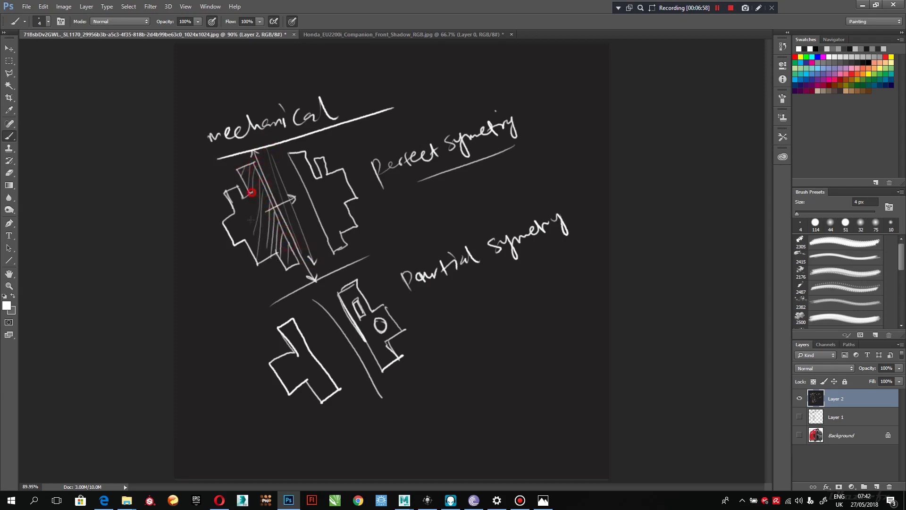
{"action": "left_click_drag", "start_coordinate": [253, 193], "coordinate": [247, 241]}
{"action": "mouse_move", "coordinate": [251, 201]}
{"action": "left_mouse_down"}
{"action": "mouse_move", "coordinate": [239, 236]}
{"action": "mouse_move", "coordinate": [240, 189]}
{"action": "mouse_move", "coordinate": [233, 234]}
{"action": "left_mouse_up"}
{"action": "left_click_drag", "start_coordinate": [222, 224], "coordinate": [234, 253]}
{"action": "mouse_move", "coordinate": [232, 247]}
{"action": "left_mouse_down"}
{"action": "mouse_move", "coordinate": [244, 240]}
{"action": "mouse_move", "coordinate": [231, 215]}
{"action": "left_mouse_up"}
{"action": "mouse_move", "coordinate": [251, 196]}
{"action": "left_mouse_down"}
{"action": "mouse_move", "coordinate": [241, 168]}
{"action": "mouse_move", "coordinate": [289, 254]}
{"action": "left_mouse_up"}
{"action": "left_click_drag", "start_coordinate": [278, 222], "coordinate": [296, 260]}
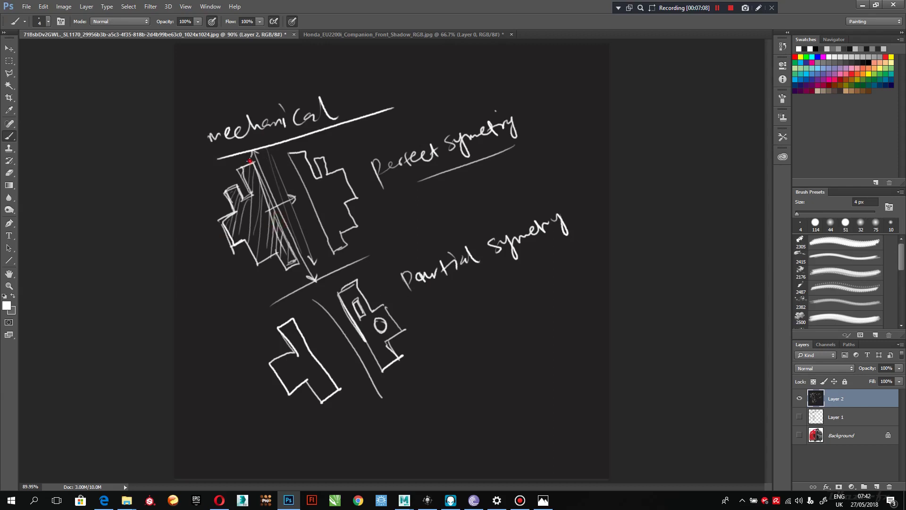
Step: Thicken the straight inner edge of the hatched half and add short strokes extending from it into the gap
{"action": "left_click_drag", "start_coordinate": [257, 172], "coordinate": [273, 214]}
{"action": "left_click_drag", "start_coordinate": [295, 260], "coordinate": [279, 233]}
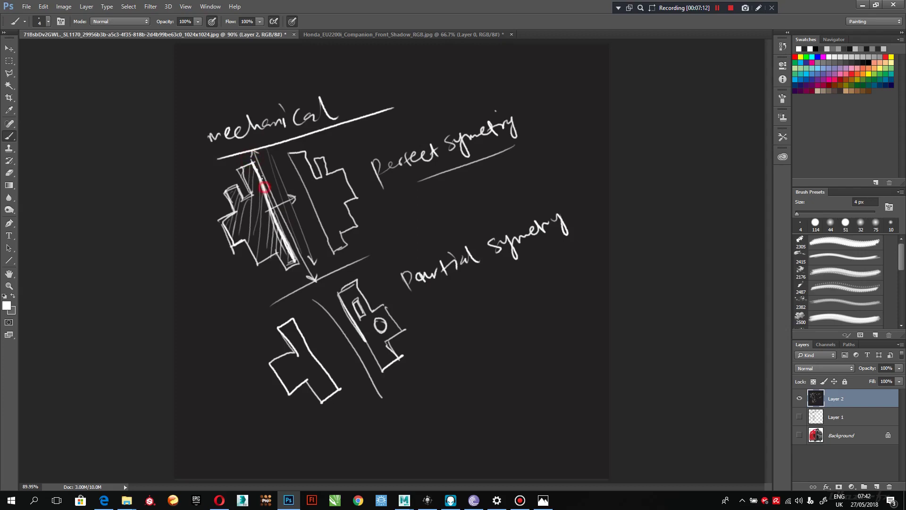
{"action": "left_click_drag", "start_coordinate": [263, 178], "coordinate": [253, 160]}
{"action": "left_click", "coordinate": [254, 163]}
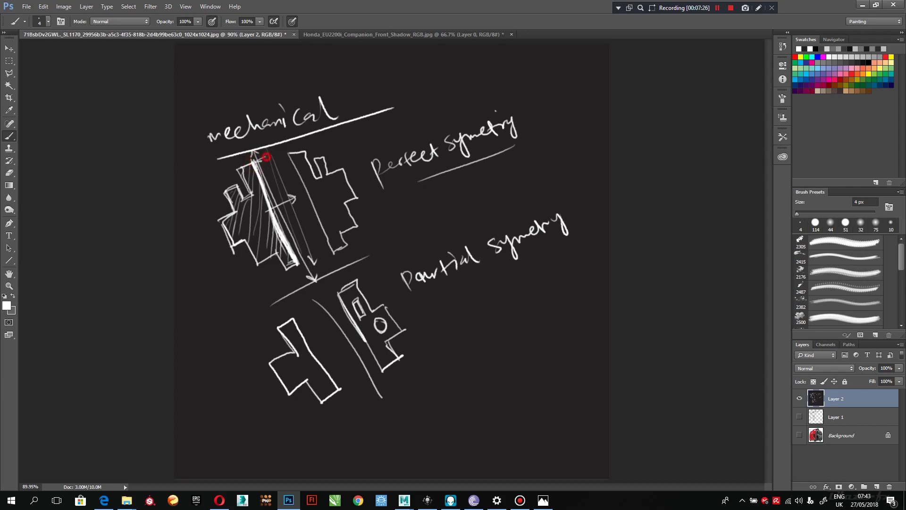
{"action": "left_click_drag", "start_coordinate": [266, 157], "coordinate": [275, 176]}
{"action": "left_click_drag", "start_coordinate": [259, 158], "coordinate": [282, 176]}
{"action": "mouse_move", "coordinate": [242, 212]}
{"action": "left_mouse_down"}
{"action": "mouse_move", "coordinate": [240, 198]}
{"action": "mouse_move", "coordinate": [250, 248]}
{"action": "mouse_move", "coordinate": [261, 191]}
{"action": "mouse_move", "coordinate": [266, 247]}
{"action": "left_mouse_up"}
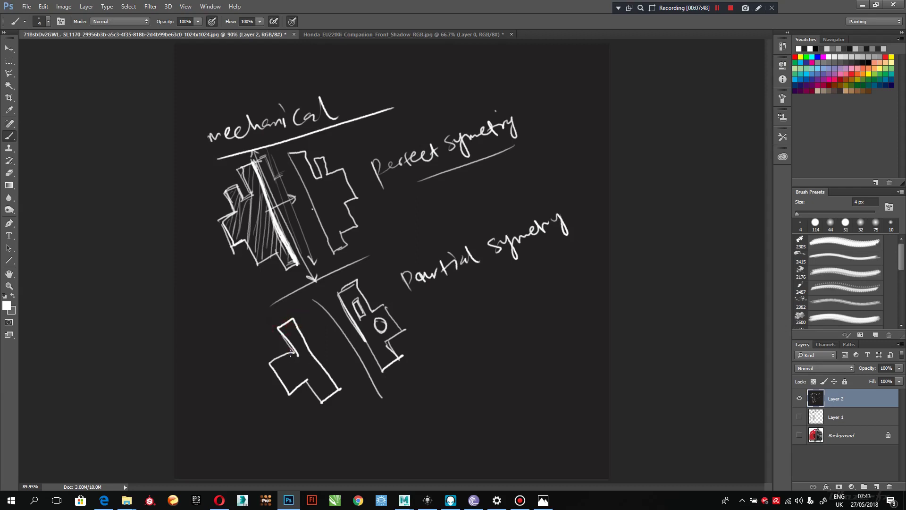
Step: Retrace both halves of the partial symmetry sketch, including the right half's small rectangle and circle
{"action": "left_click_drag", "start_coordinate": [297, 354], "coordinate": [270, 364]}
{"action": "mouse_move", "coordinate": [306, 391]}
{"action": "left_mouse_down"}
{"action": "mouse_move", "coordinate": [313, 401]}
{"action": "mouse_move", "coordinate": [339, 388]}
{"action": "left_mouse_up"}
{"action": "mouse_move", "coordinate": [300, 321]}
{"action": "left_mouse_down"}
{"action": "mouse_move", "coordinate": [338, 390]}
{"action": "mouse_move", "coordinate": [283, 328]}
{"action": "left_mouse_up"}
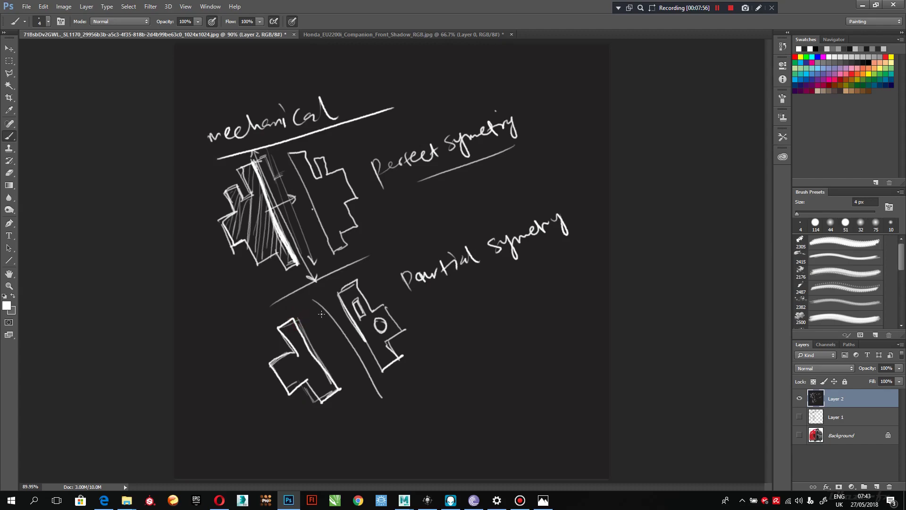
{"action": "left_click_drag", "start_coordinate": [338, 293], "coordinate": [369, 363]}
{"action": "left_click_drag", "start_coordinate": [359, 299], "coordinate": [383, 323]}
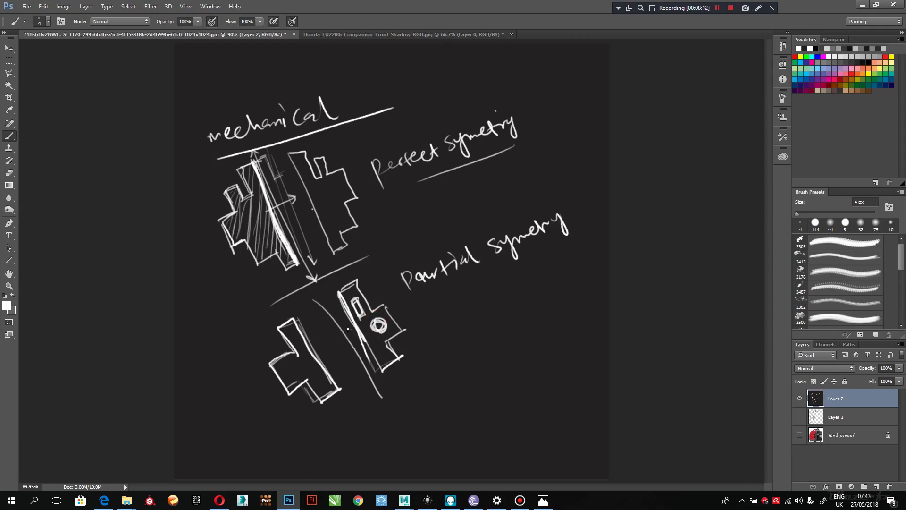
{"action": "left_click_drag", "start_coordinate": [377, 319], "coordinate": [387, 335]}
{"action": "left_click", "coordinate": [358, 306]}
Step: Add a small rectangle and circle to the lower sketch's left half, and draw bounding lines above and below the sketch
{"action": "left_click", "coordinate": [296, 345]}
{"action": "mouse_move", "coordinate": [291, 339]}
{"action": "left_mouse_down"}
{"action": "mouse_move", "coordinate": [299, 349]}
{"action": "mouse_move", "coordinate": [279, 373]}
{"action": "mouse_move", "coordinate": [289, 371]}
{"action": "left_mouse_up"}
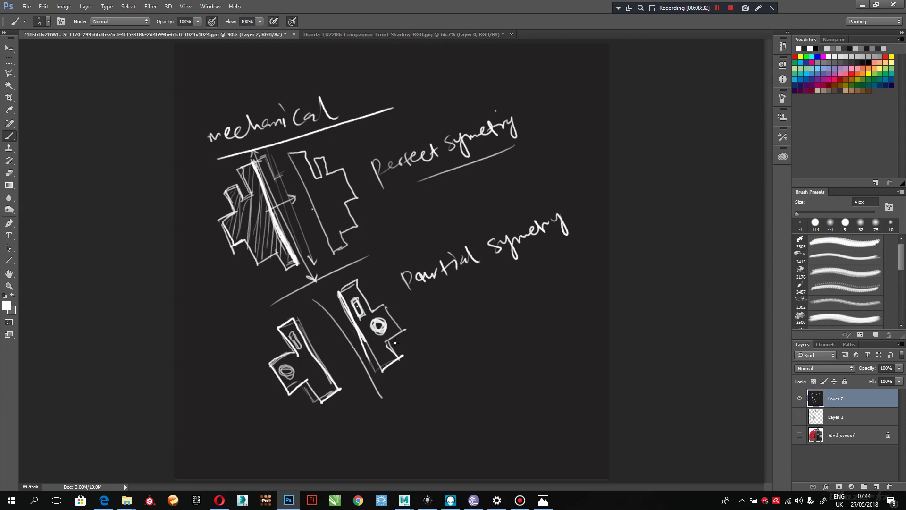
{"action": "mouse_move", "coordinate": [324, 411]}
{"action": "left_mouse_down"}
{"action": "mouse_move", "coordinate": [427, 361]}
{"action": "mouse_move", "coordinate": [393, 378]}
{"action": "left_mouse_up"}
{"action": "mouse_move", "coordinate": [261, 326]}
{"action": "left_mouse_down"}
{"action": "mouse_move", "coordinate": [397, 252]}
{"action": "mouse_move", "coordinate": [262, 311]}
{"action": "mouse_move", "coordinate": [313, 281]}
{"action": "left_mouse_up"}
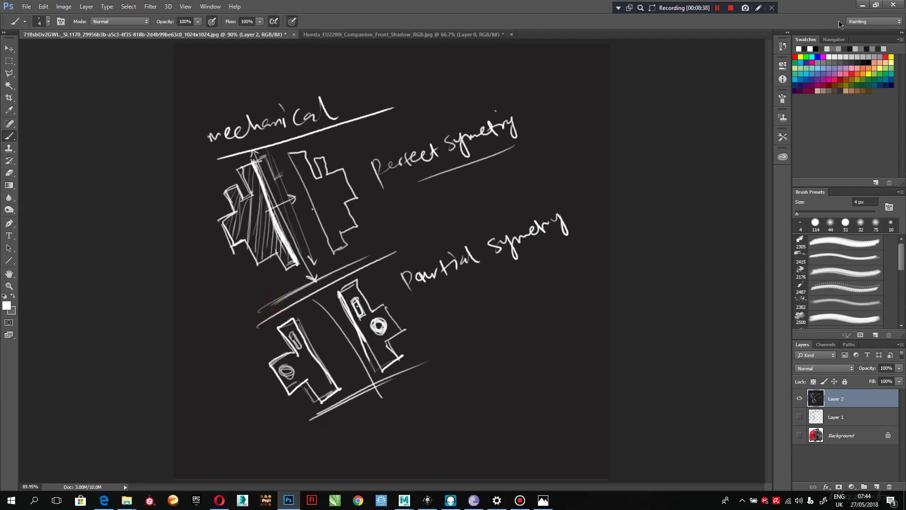
Step: Switch back to Maya and move the plane's two left vertices in X to the centre line
{"action": "left_click", "coordinate": [863, 4]}
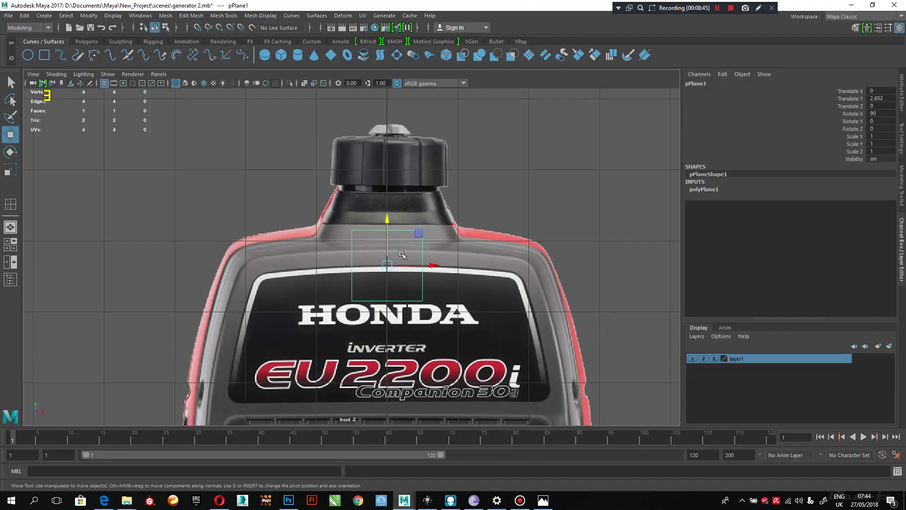
{"action": "scroll", "coordinate": [403, 255], "scroll_direction": "down", "scroll_amount": 10}
{"action": "scroll", "coordinate": [374, 270], "scroll_direction": "up", "scroll_amount": 12}
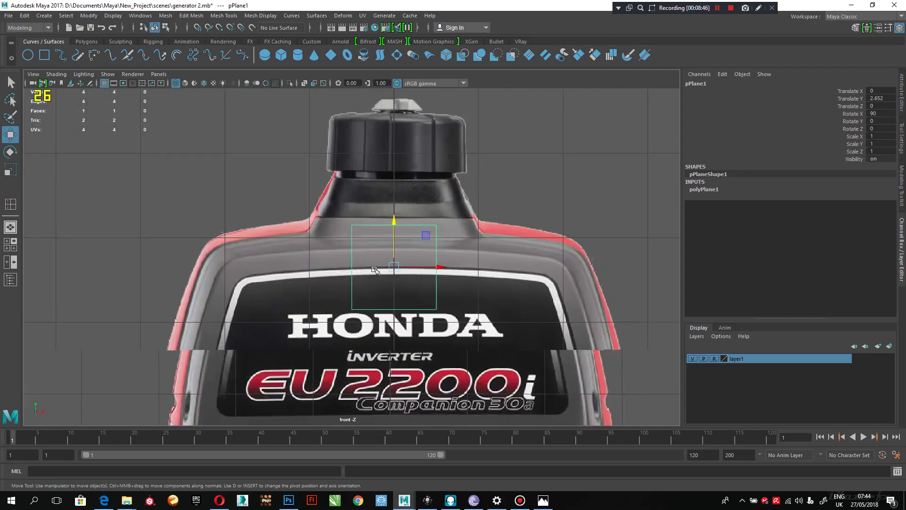
{"action": "scroll", "coordinate": [375, 270], "scroll_direction": "up", "scroll_amount": 6}
{"action": "scroll", "coordinate": [421, 231], "scroll_direction": "down", "scroll_amount": 12}
{"action": "right_click_drag", "start_coordinate": [355, 225], "coordinate": [540, 346], "text": "alt"}
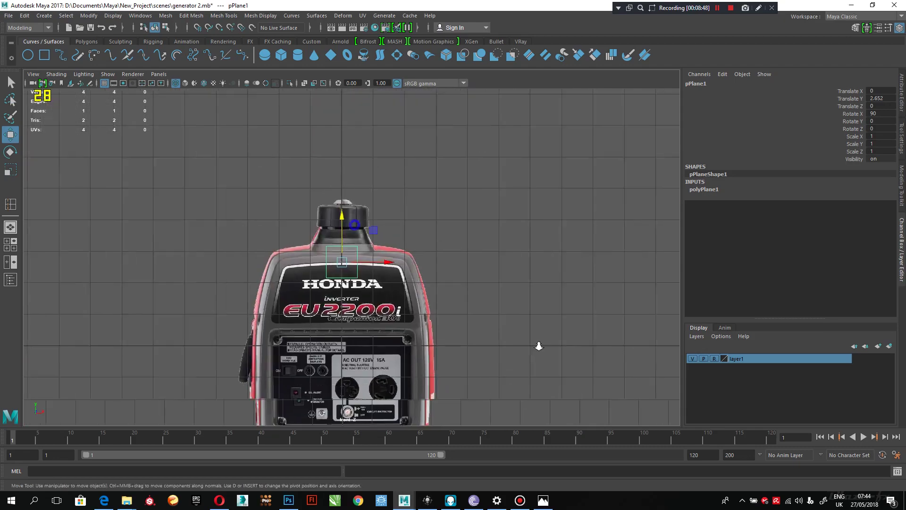
{"action": "scroll", "coordinate": [290, 182], "scroll_direction": "up", "scroll_amount": 10}
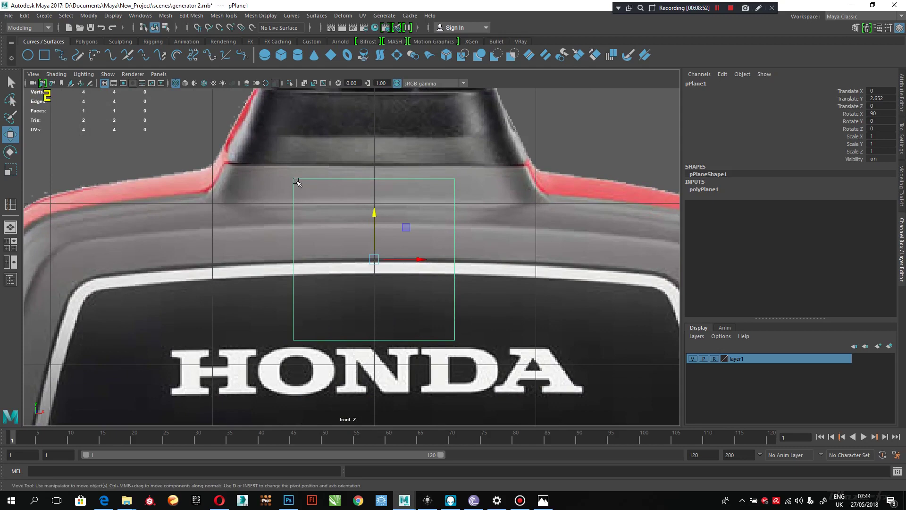
{"action": "right_click_drag", "start_coordinate": [296, 181], "coordinate": [263, 172]}
{"action": "left_click_drag", "start_coordinate": [324, 159], "coordinate": [220, 400]}
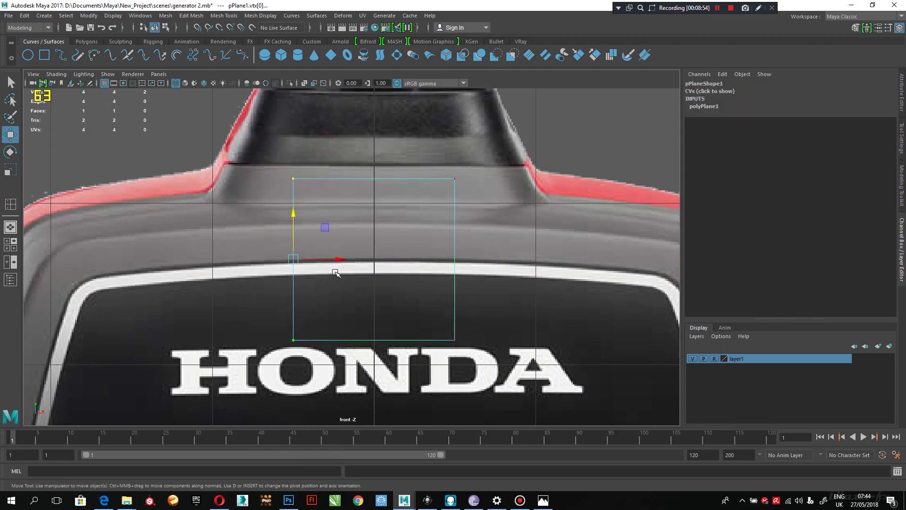
{"action": "left_click_drag", "start_coordinate": [342, 259], "coordinate": [419, 256]}
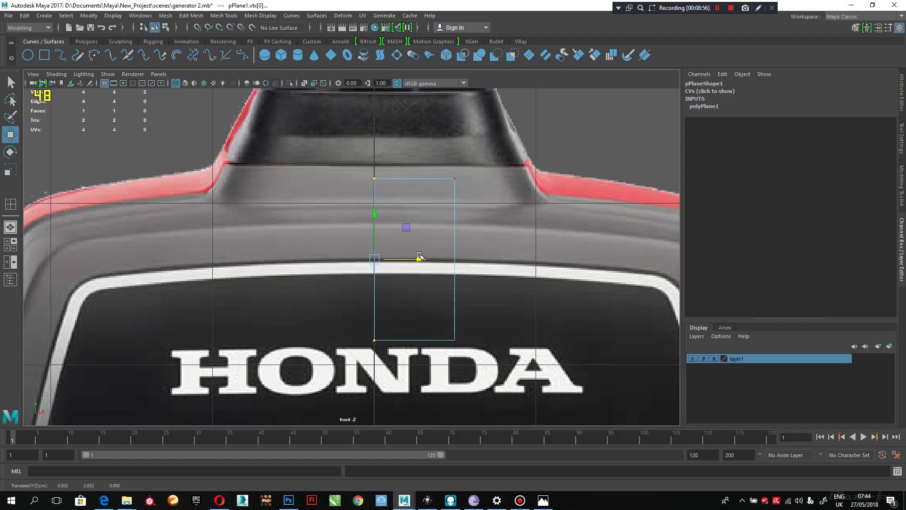
Step: Snap the plane's two left vertices to the grid along X at the generator's vertical centre line
{"action": "scroll", "coordinate": [420, 256], "scroll_direction": "down", "scroll_amount": 10}
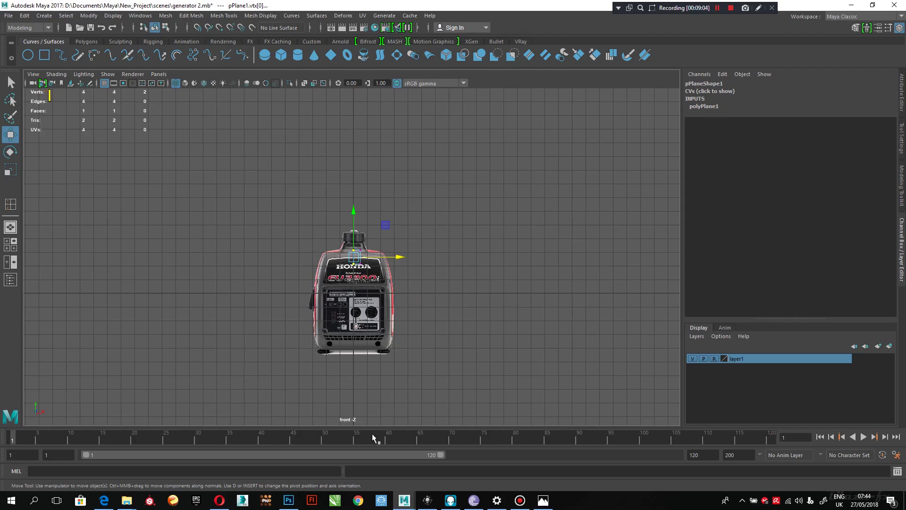
{"action": "scroll", "coordinate": [353, 264], "scroll_direction": "up", "scroll_amount": 10}
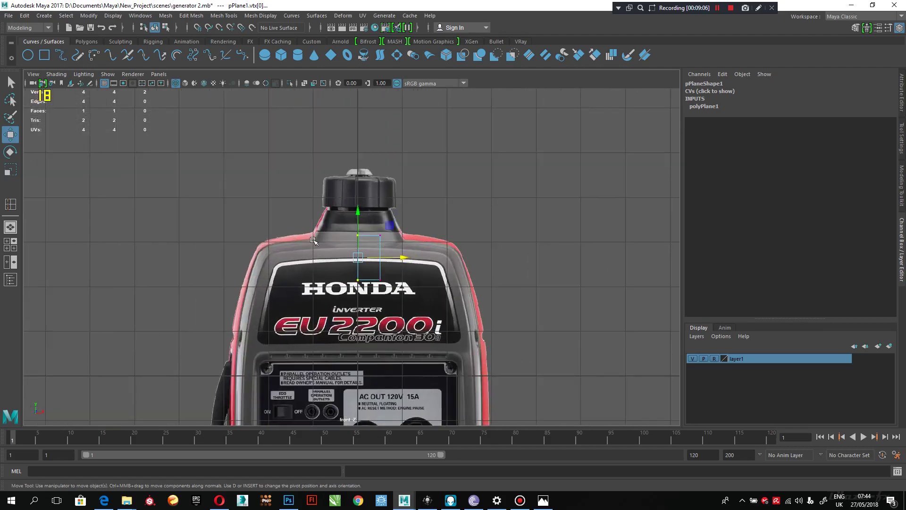
{"action": "scroll", "coordinate": [388, 258], "scroll_direction": "up", "scroll_amount": 8}
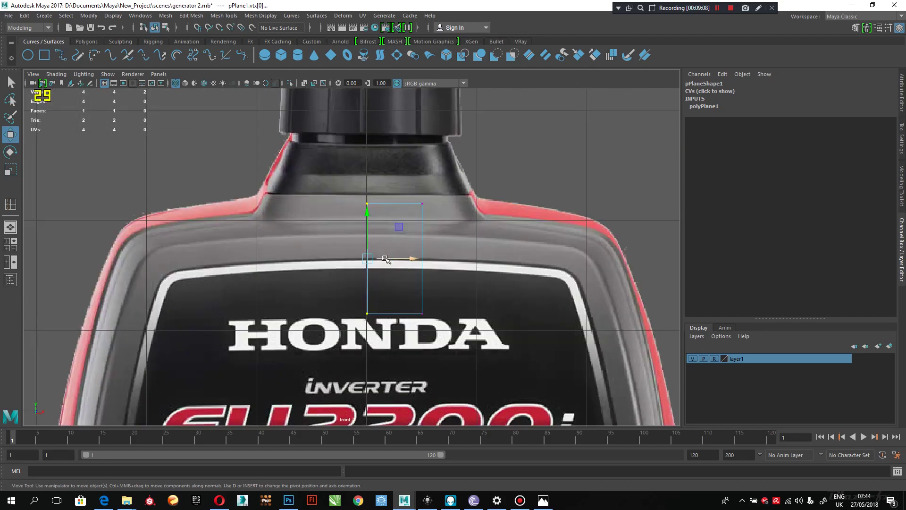
{"action": "left_click_drag", "start_coordinate": [428, 261], "coordinate": [428, 264]}
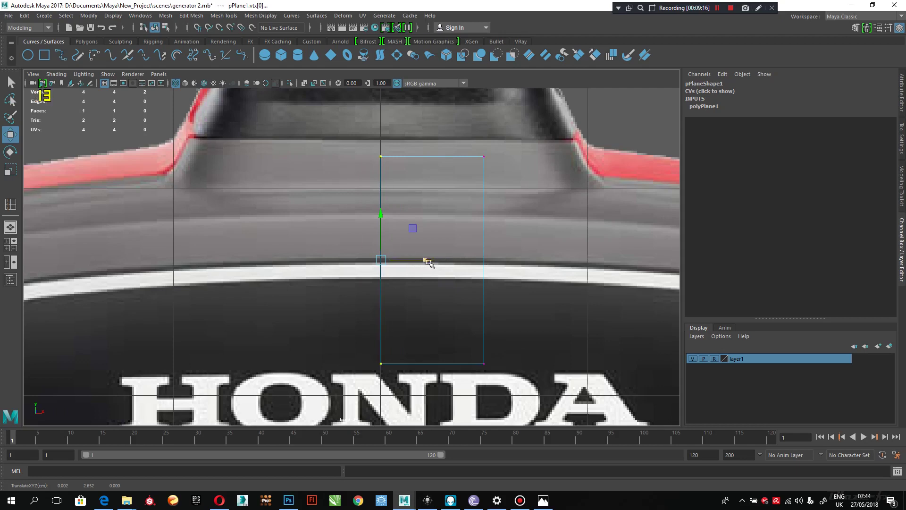
{"action": "key", "text": "x"}
{"action": "left_click_drag", "start_coordinate": [426, 259], "coordinate": [455, 286]}
{"action": "scroll", "coordinate": [424, 226], "scroll_direction": "down", "scroll_amount": 8}
{"action": "scroll", "coordinate": [406, 255], "scroll_direction": "up", "scroll_amount": 5}
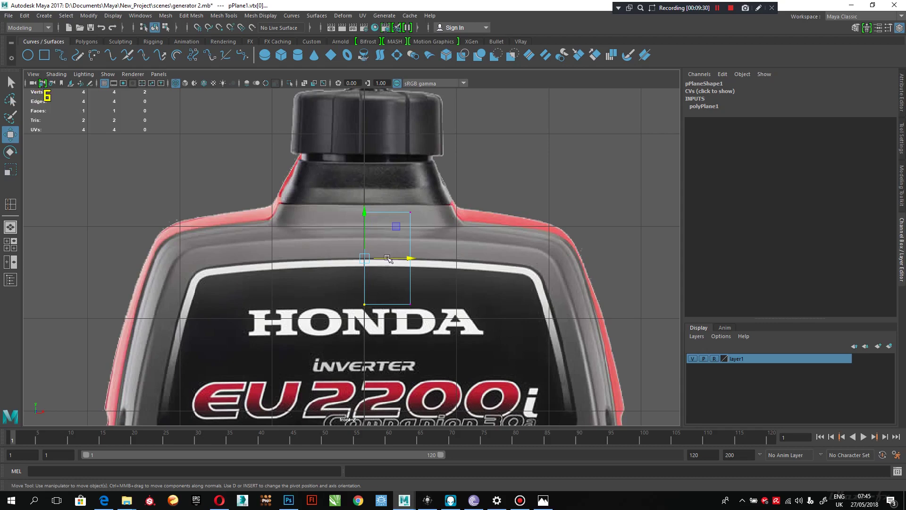
{"action": "scroll", "coordinate": [398, 235], "scroll_direction": "up", "scroll_amount": 2}
{"action": "middle_click_drag", "start_coordinate": [414, 211], "coordinate": [372, 241], "text": "alt"}
{"action": "right_click_drag", "start_coordinate": [360, 219], "coordinate": [385, 258], "text": "alt"}
{"action": "middle_click_drag", "start_coordinate": [385, 258], "coordinate": [388, 236], "text": "alt"}
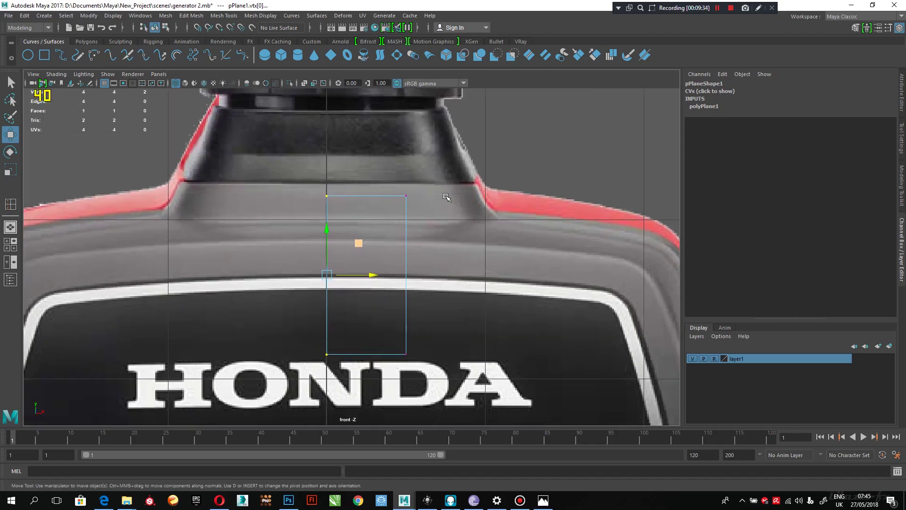
Step: Lower the plane's top vertices and raise its bottom vertices to form a thin strip just above the front panel's white border
{"action": "left_click_drag", "start_coordinate": [450, 167], "coordinate": [321, 203]}
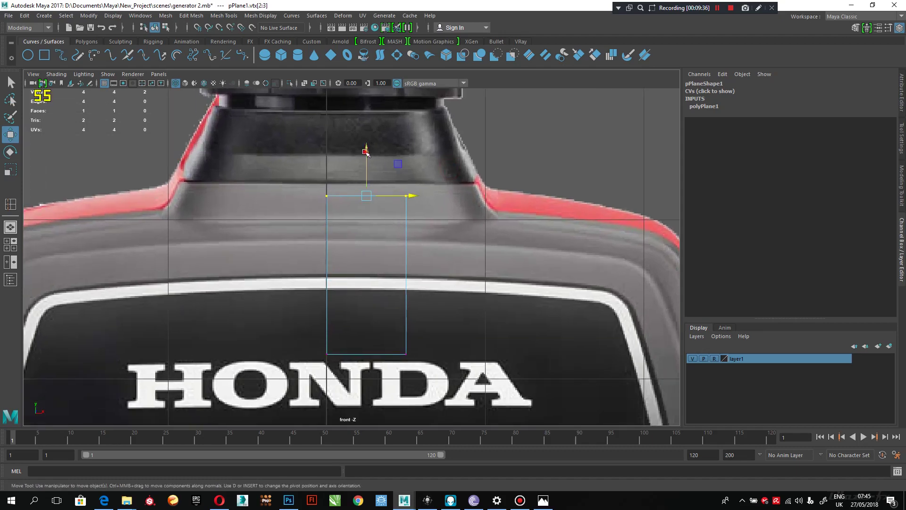
{"action": "left_click_drag", "start_coordinate": [366, 168], "coordinate": [367, 213]}
{"action": "left_click_drag", "start_coordinate": [451, 306], "coordinate": [255, 361]}
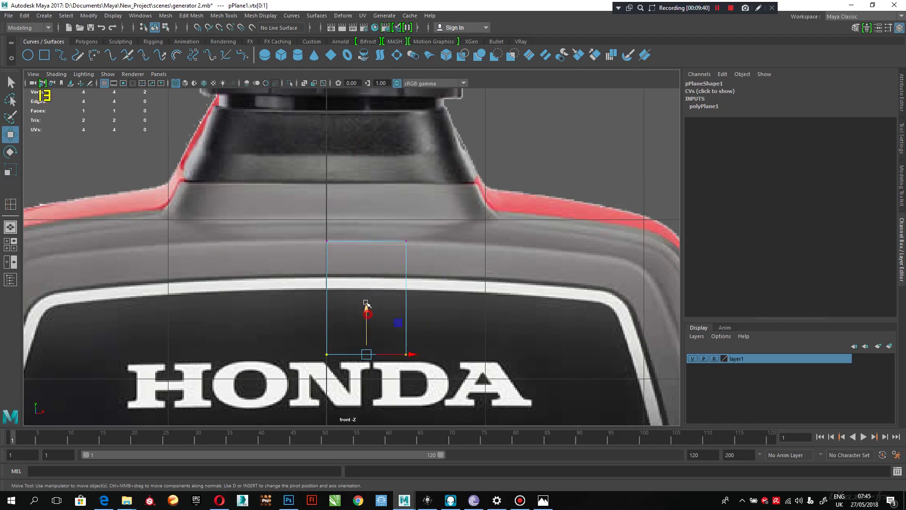
{"action": "left_click_drag", "start_coordinate": [367, 309], "coordinate": [358, 231]}
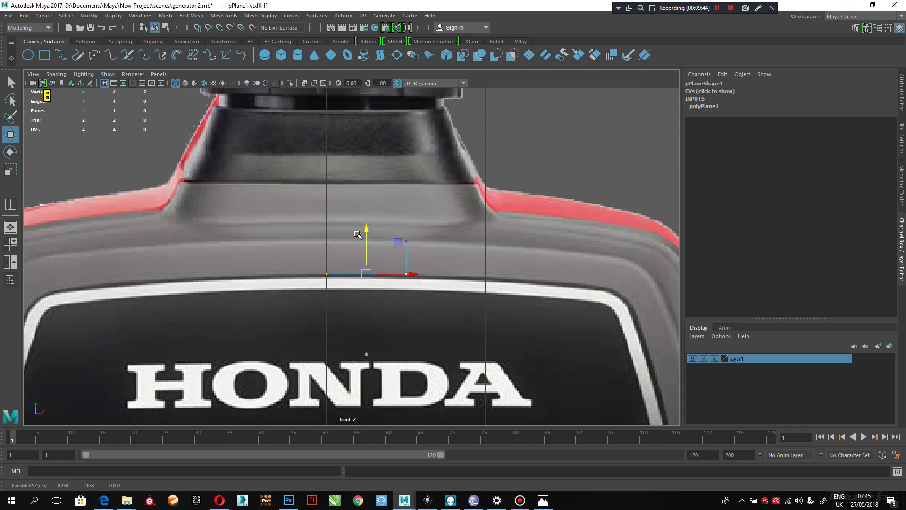
Step: Stretch the strip's two right vertices out to the panel's upper-right corner and lower them to follow the border's slope
{"action": "right_click_drag", "start_coordinate": [470, 196], "coordinate": [411, 214], "text": "alt"}
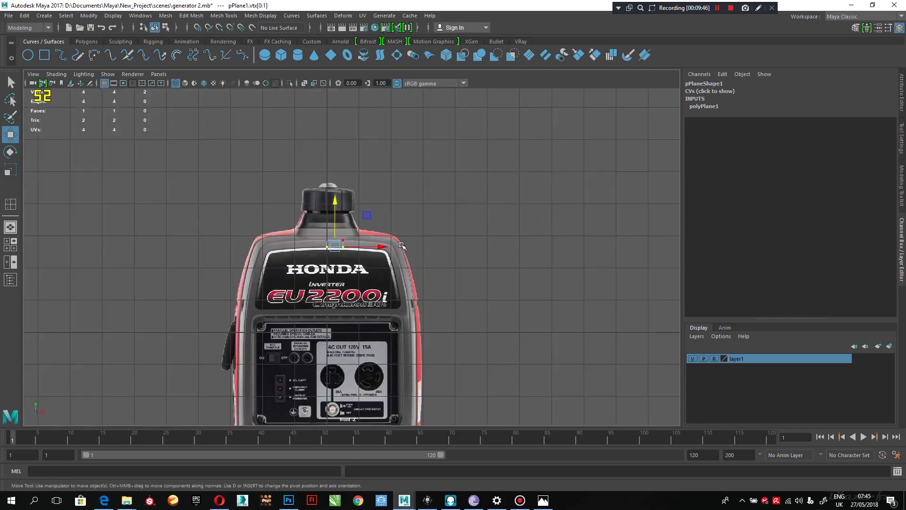
{"action": "right_click_drag", "start_coordinate": [312, 138], "coordinate": [497, 236], "text": "alt"}
{"action": "scroll", "coordinate": [424, 239], "scroll_direction": "up", "scroll_amount": 6}
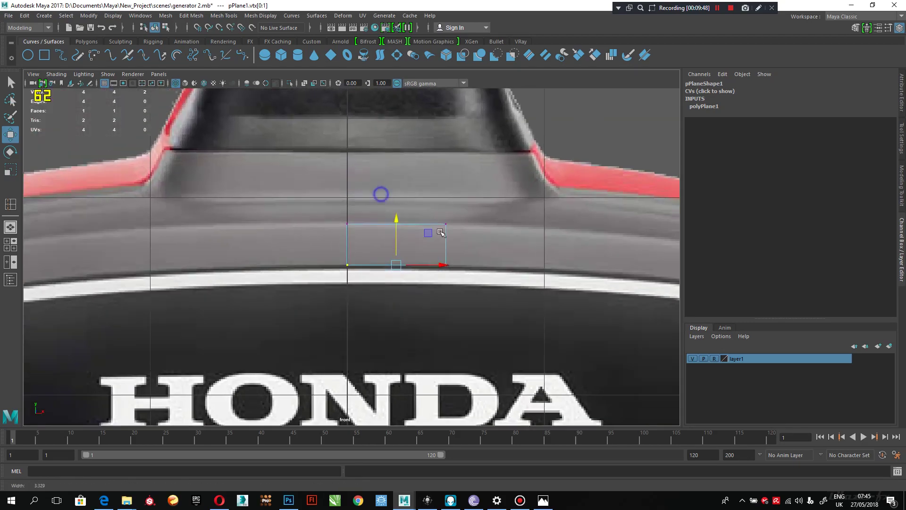
{"action": "left_click_drag", "start_coordinate": [378, 211], "coordinate": [351, 239]}
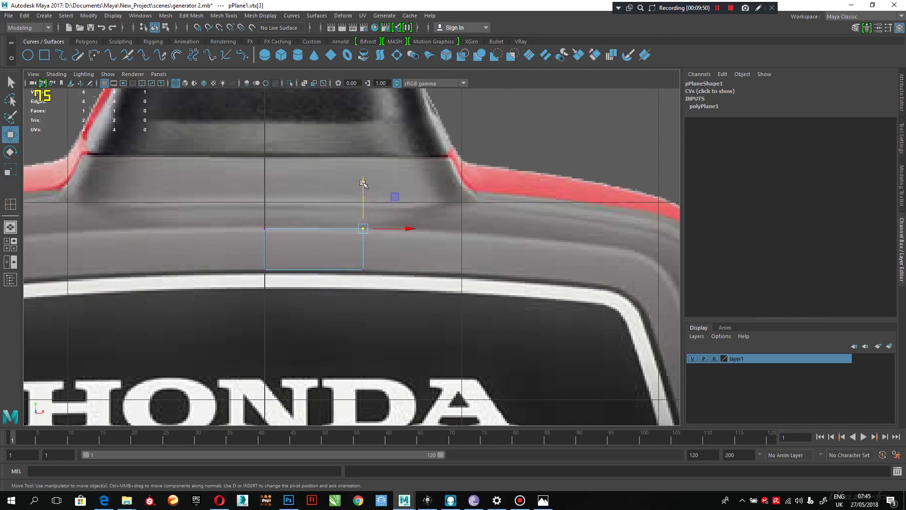
{"action": "left_click_drag", "start_coordinate": [363, 182], "coordinate": [364, 185]}
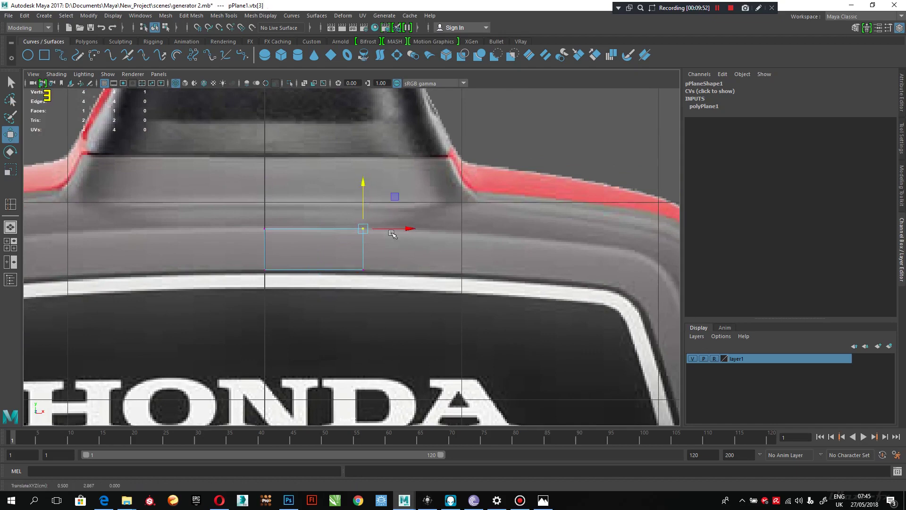
{"action": "middle_click_drag", "start_coordinate": [386, 247], "coordinate": [349, 253], "text": "alt"}
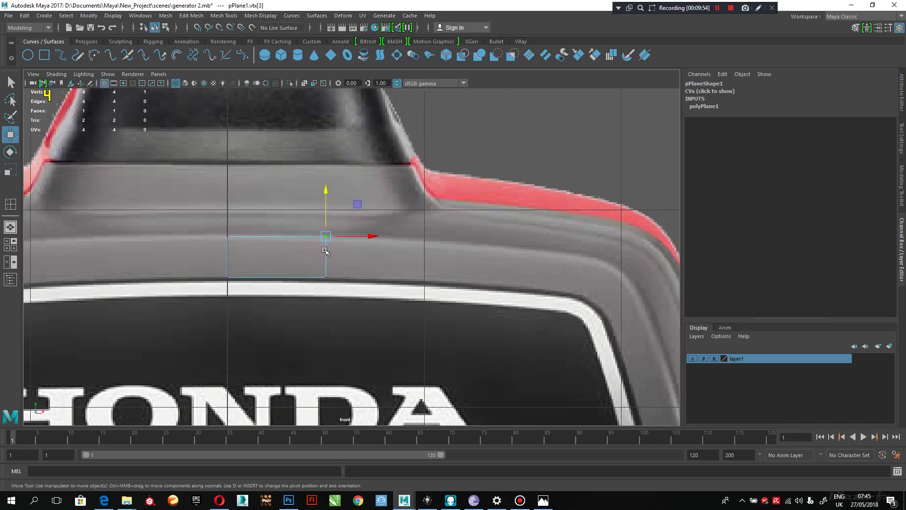
{"action": "left_click_drag", "start_coordinate": [361, 220], "coordinate": [283, 332]}
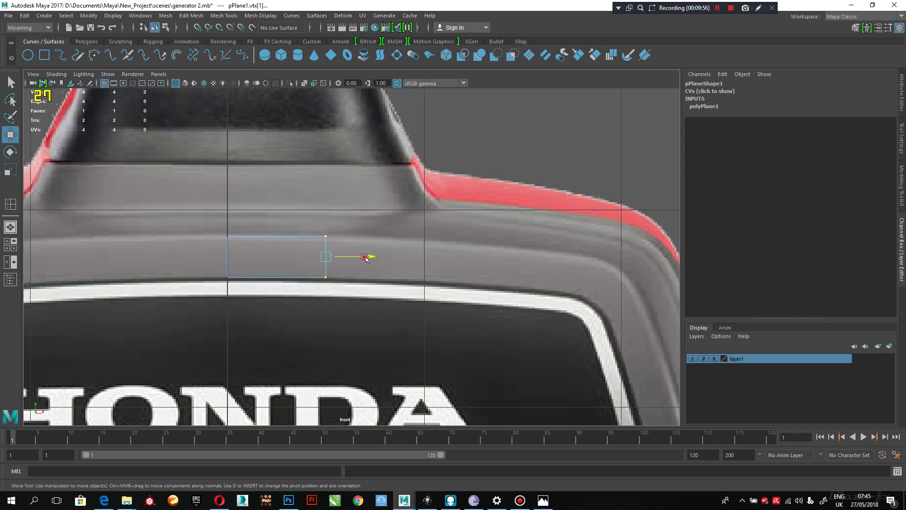
{"action": "left_click_drag", "start_coordinate": [364, 257], "coordinate": [619, 262]}
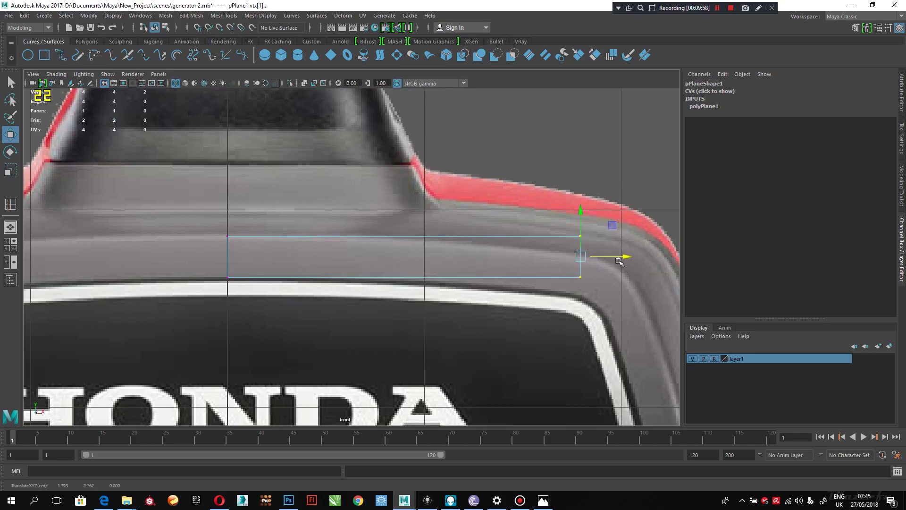
{"action": "left_click_drag", "start_coordinate": [582, 213], "coordinate": [579, 228]}
{"action": "left_click_drag", "start_coordinate": [615, 271], "coordinate": [619, 272]}
{"action": "left_click_drag", "start_coordinate": [583, 231], "coordinate": [584, 236]}
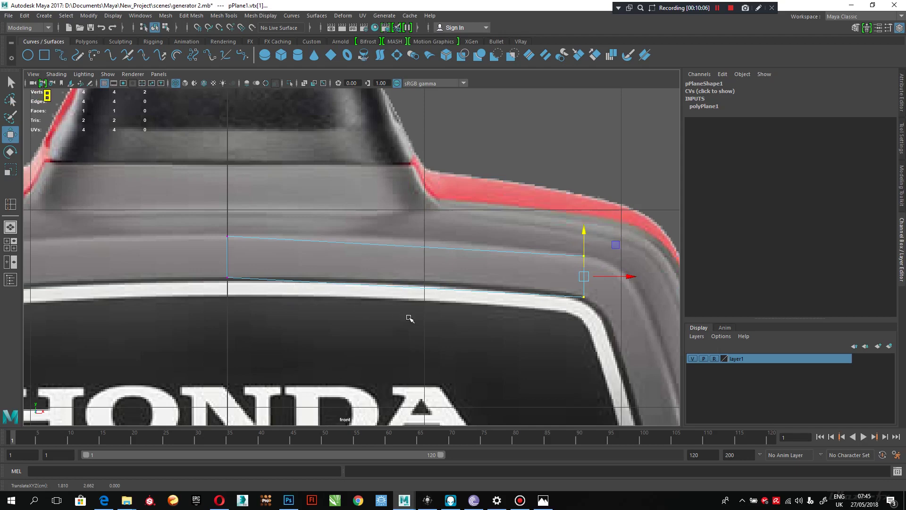
Step: Angle the strip's end at the corner by shifting its lower vertex inward and its upper vertex outward and down
{"action": "right_click_drag", "start_coordinate": [478, 345], "coordinate": [508, 358], "text": "alt"}
{"action": "middle_click_drag", "start_coordinate": [437, 324], "coordinate": [338, 297], "text": "alt"}
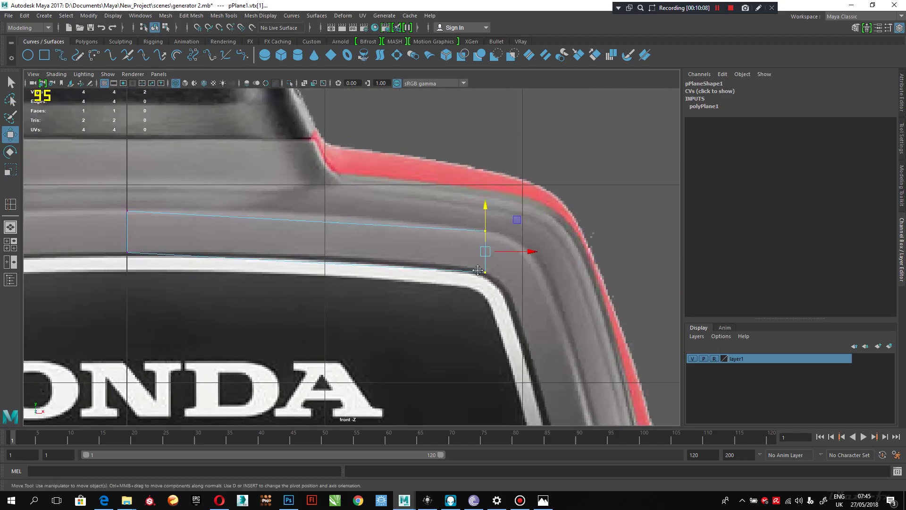
{"action": "middle_click_drag", "start_coordinate": [478, 262], "coordinate": [416, 215], "text": "alt"}
{"action": "left_click_drag", "start_coordinate": [459, 216], "coordinate": [328, 261]}
{"action": "left_click_drag", "start_coordinate": [455, 226], "coordinate": [435, 226]}
{"action": "left_click", "coordinate": [422, 184]}
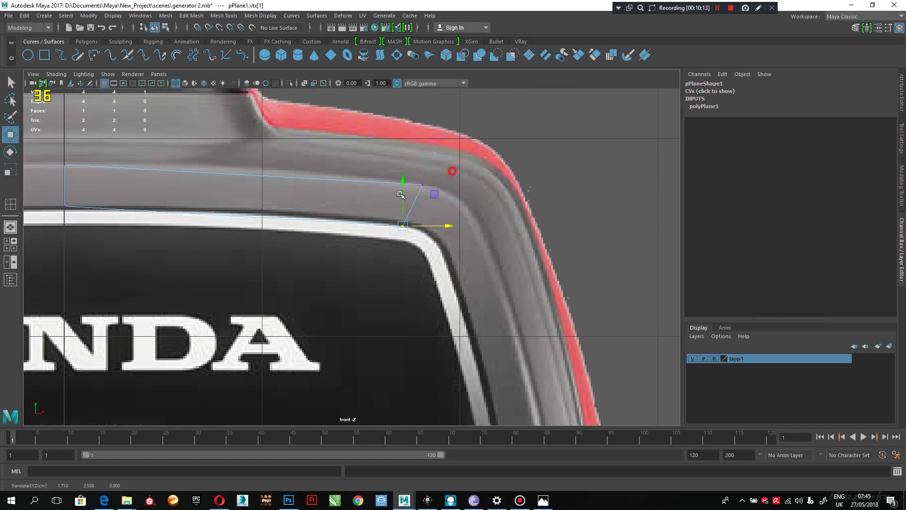
{"action": "left_click_drag", "start_coordinate": [456, 188], "coordinate": [503, 189]}
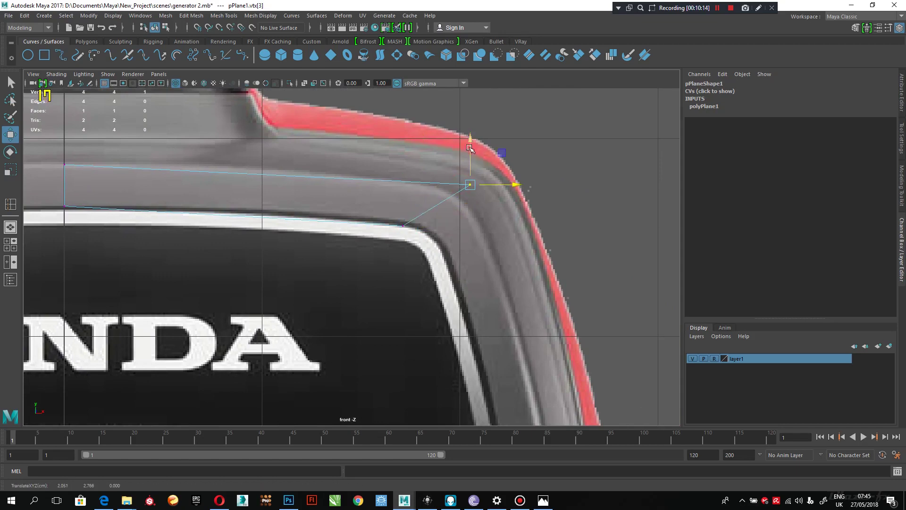
{"action": "left_click_drag", "start_coordinate": [471, 148], "coordinate": [470, 167]}
Step: Refine the strip's angled end, moving the lower vertex outward to the border's bend and the upper vertex inward and slightly up
{"action": "left_click_drag", "start_coordinate": [445, 247], "coordinate": [352, 209]}
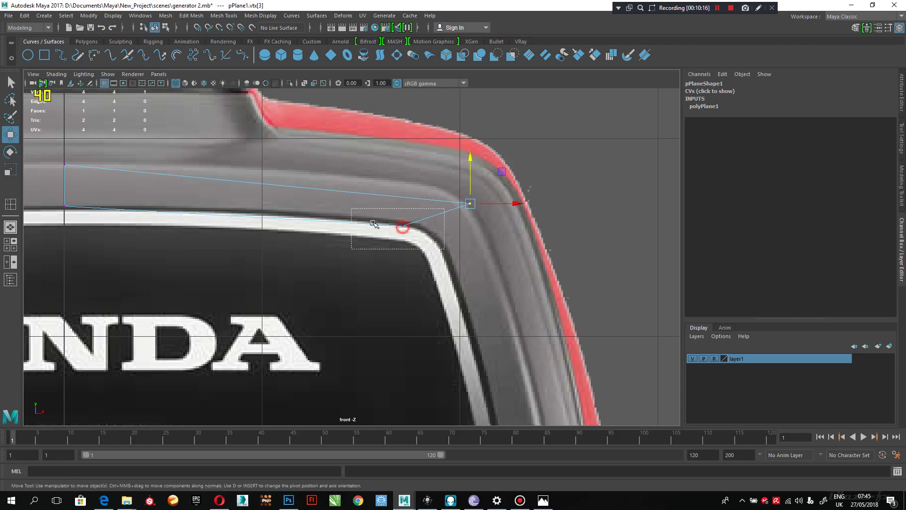
{"action": "left_click_drag", "start_coordinate": [441, 229], "coordinate": [464, 227]}
{"action": "left_click", "coordinate": [470, 203]}
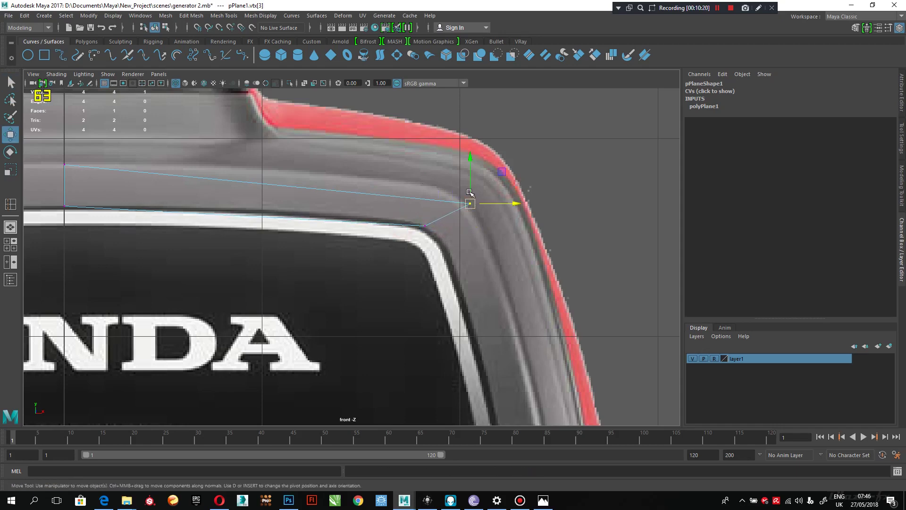
{"action": "mouse_move", "coordinate": [470, 183]}
{"action": "left_mouse_down"}
{"action": "mouse_move", "coordinate": [470, 166]}
{"action": "mouse_move", "coordinate": [492, 186]}
{"action": "mouse_move", "coordinate": [476, 187]}
{"action": "left_mouse_up"}
{"action": "left_click_drag", "start_coordinate": [443, 141], "coordinate": [438, 142]}
Step: Extrude the strip's end edge and move it down and outward around the corner along the white border
{"action": "scroll", "coordinate": [472, 189], "scroll_direction": "down", "scroll_amount": 5}
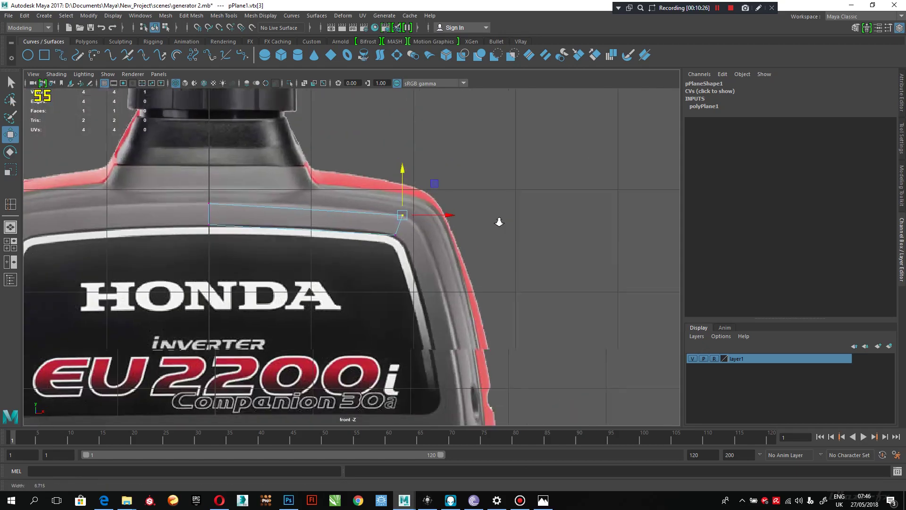
{"action": "scroll", "coordinate": [498, 223], "scroll_direction": "up", "scroll_amount": 5}
{"action": "right_click_drag", "start_coordinate": [397, 218], "coordinate": [396, 193]}
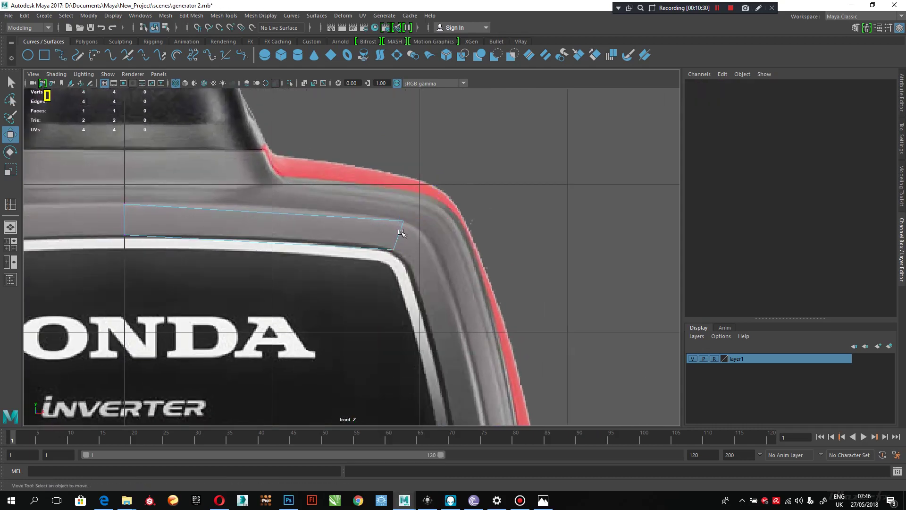
{"action": "left_click", "coordinate": [399, 233]}
{"action": "right_click_drag", "start_coordinate": [400, 232], "coordinate": [413, 272], "text": "shift"}
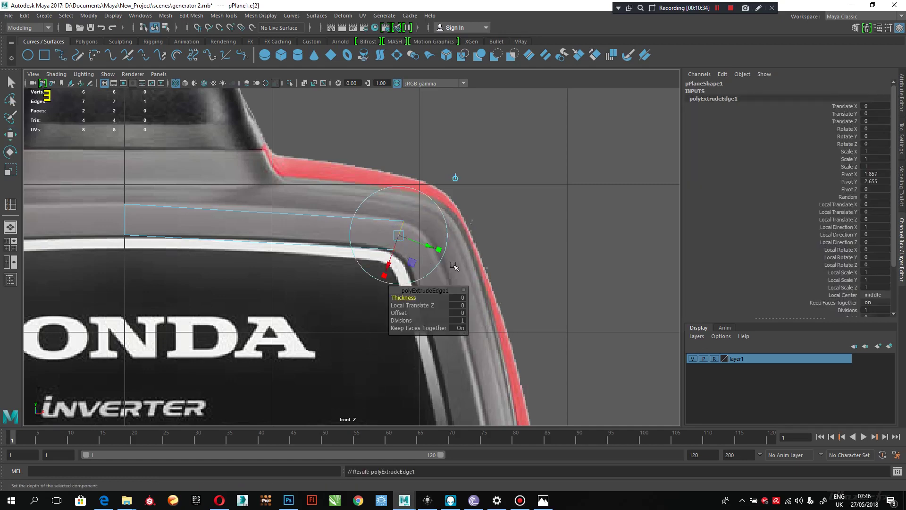
{"action": "key", "text": "w"}
{"action": "left_click_drag", "start_coordinate": [433, 236], "coordinate": [514, 234]}
{"action": "middle_click_drag", "start_coordinate": [500, 229], "coordinate": [512, 199], "text": "alt"}
{"action": "left_click_drag", "start_coordinate": [484, 166], "coordinate": [496, 249]}
{"action": "left_click_drag", "start_coordinate": [517, 292], "coordinate": [487, 299]}
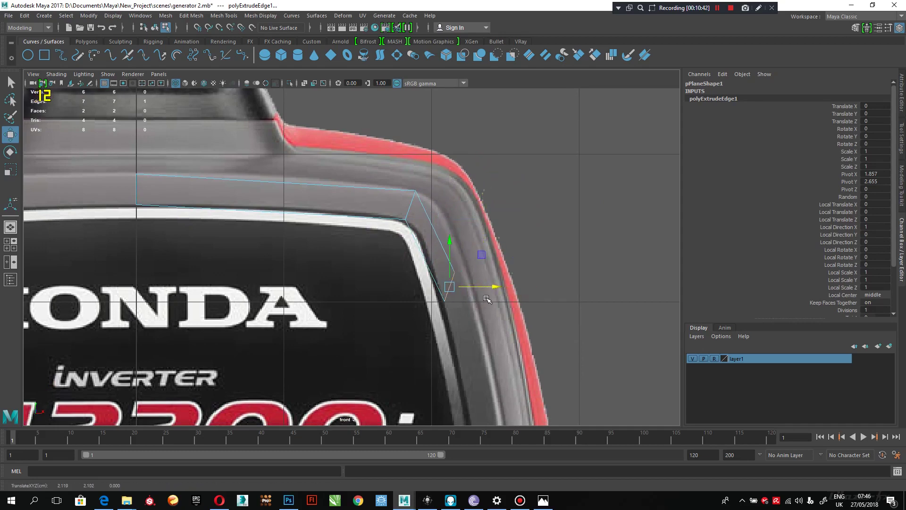
Step: Move the new segment's outer vertex outward and down to widen the strip along the grey trim
{"action": "right_click_drag", "start_coordinate": [456, 277], "coordinate": [437, 272]}
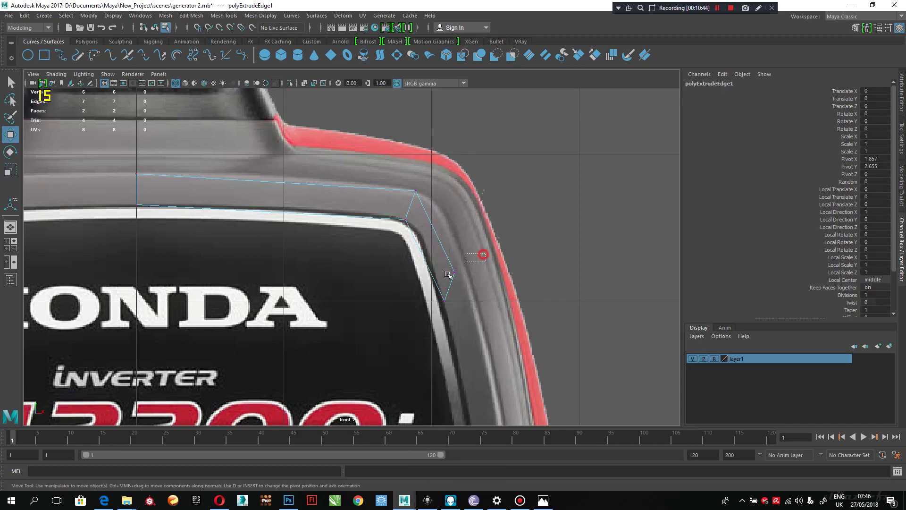
{"action": "left_click", "coordinate": [455, 272]}
{"action": "left_click_drag", "start_coordinate": [472, 273], "coordinate": [484, 272]}
{"action": "left_click_drag", "start_coordinate": [467, 228], "coordinate": [467, 245]}
{"action": "left_click_drag", "start_coordinate": [504, 289], "coordinate": [508, 290]}
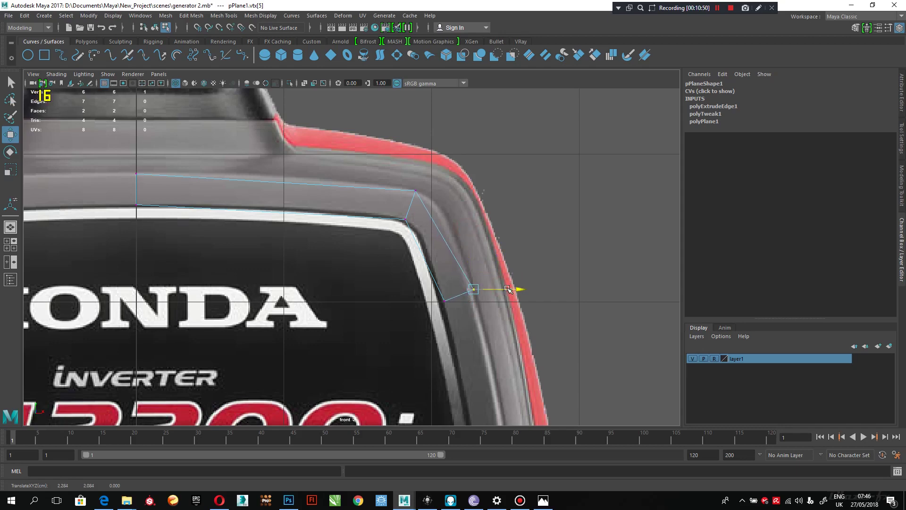
Step: Extrude the strip's lower edge down to beside the control panel's upper-right screw and shift it outward onto the grey trim
{"action": "middle_click_drag", "start_coordinate": [508, 277], "coordinate": [514, 203], "text": "alt"}
{"action": "middle_click_drag", "start_coordinate": [497, 244], "coordinate": [504, 212], "text": "alt"}
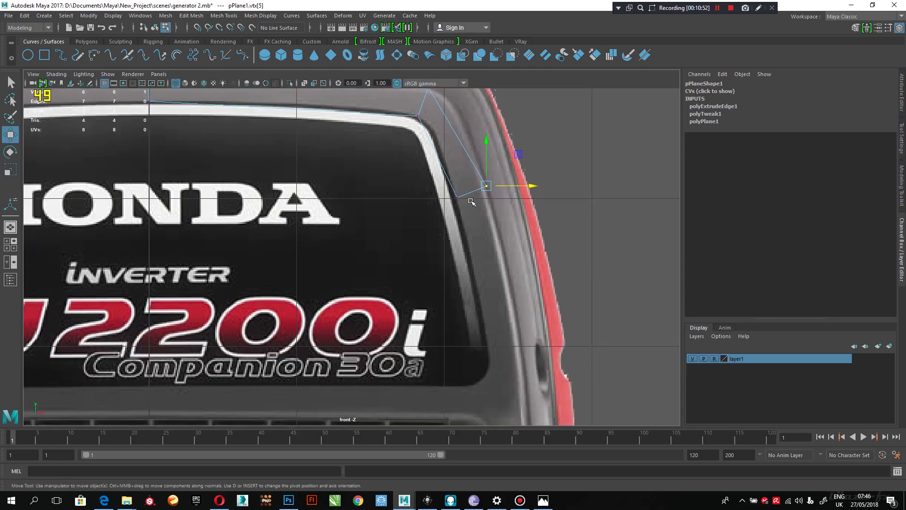
{"action": "right_click_drag", "start_coordinate": [472, 193], "coordinate": [471, 159]}
{"action": "left_click", "coordinate": [476, 190]}
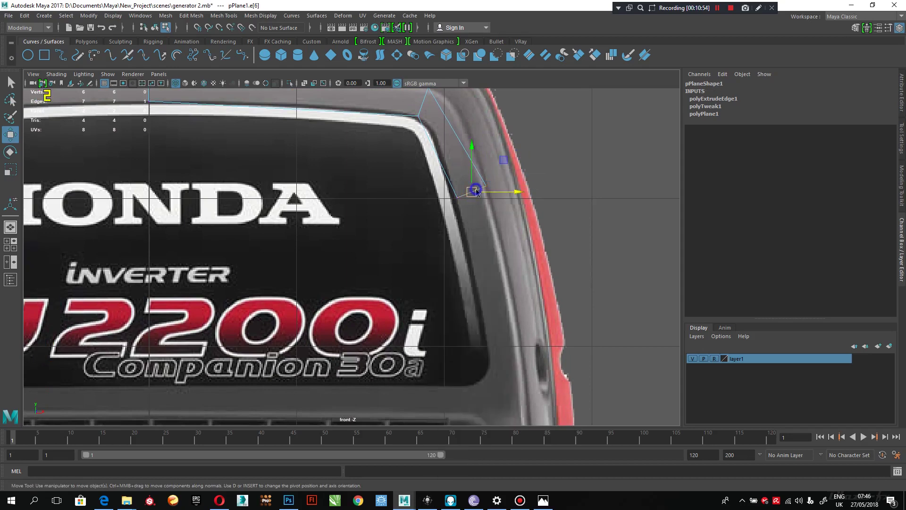
{"action": "right_click_drag", "start_coordinate": [476, 191], "coordinate": [482, 225], "text": "shift"}
{"action": "key", "text": "w"}
{"action": "right_click_drag", "start_coordinate": [535, 279], "coordinate": [443, 210], "text": "alt"}
{"action": "left_click_drag", "start_coordinate": [409, 188], "coordinate": [446, 324]}
{"action": "scroll", "coordinate": [452, 288], "scroll_direction": "up", "scroll_amount": 3}
{"action": "middle_click_drag", "start_coordinate": [452, 288], "coordinate": [451, 309], "text": "alt"}
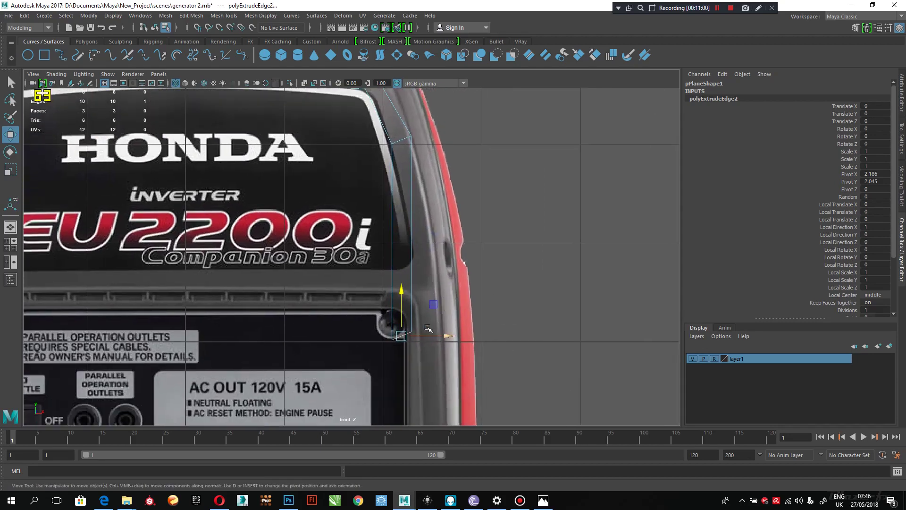
{"action": "left_click_drag", "start_coordinate": [434, 338], "coordinate": [463, 338]}
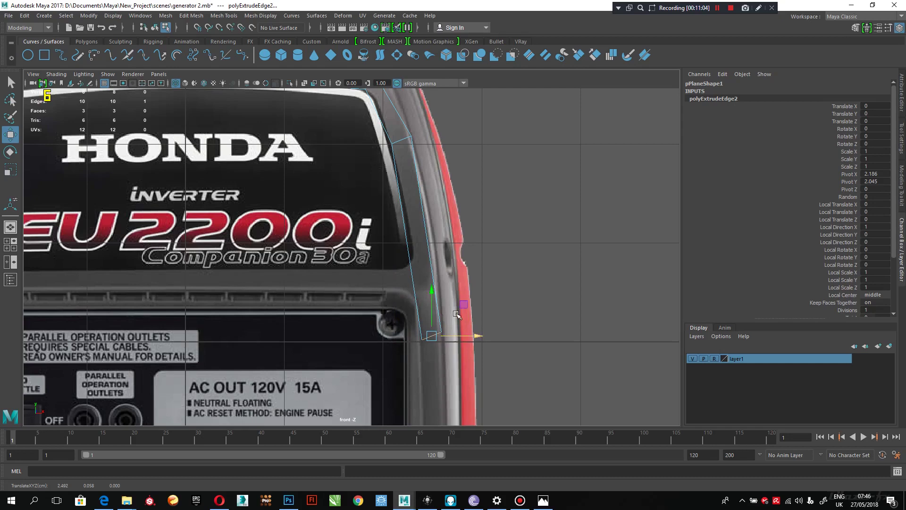
Step: Level the strip's lower edge beside the control panel by raising its inner vertex in line with the outer one
{"action": "middle_click_drag", "start_coordinate": [435, 332], "coordinate": [449, 237], "text": "alt"}
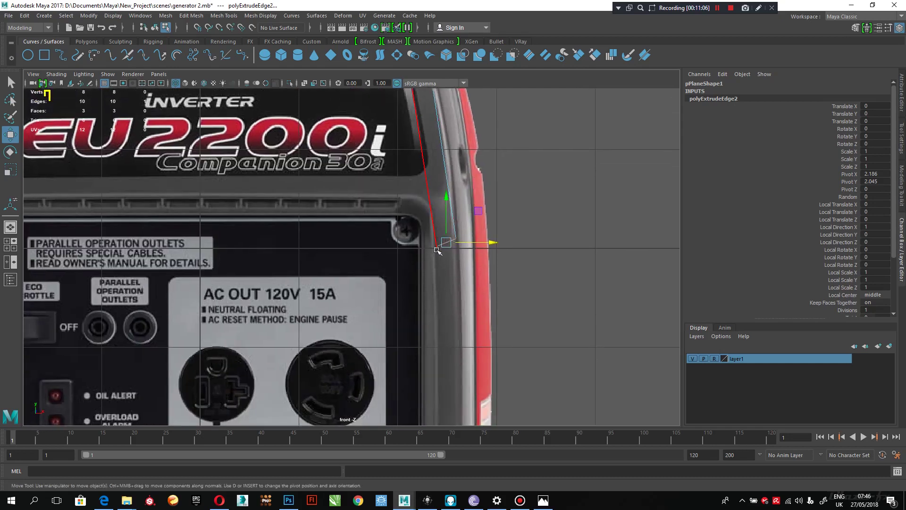
{"action": "right_click_drag", "start_coordinate": [438, 251], "coordinate": [438, 222]}
{"action": "left_click", "coordinate": [436, 230]}
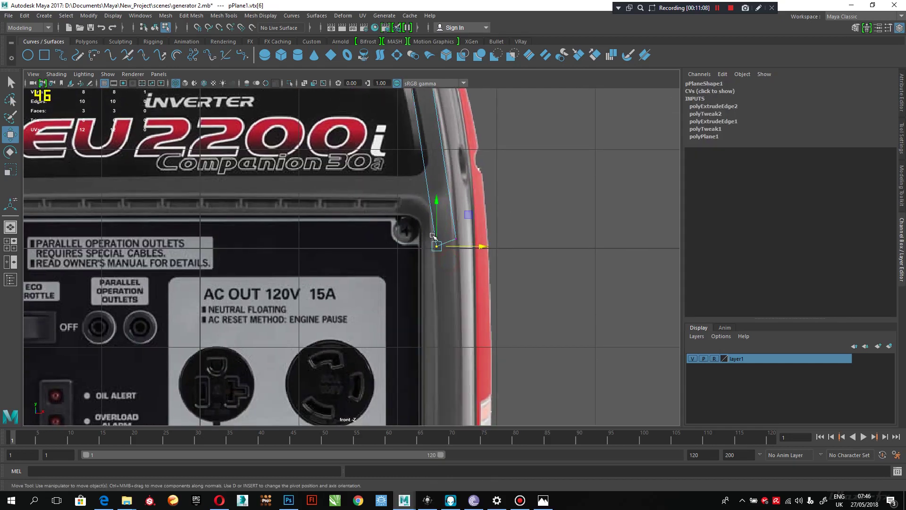
{"action": "left_click_drag", "start_coordinate": [437, 231], "coordinate": [461, 236]}
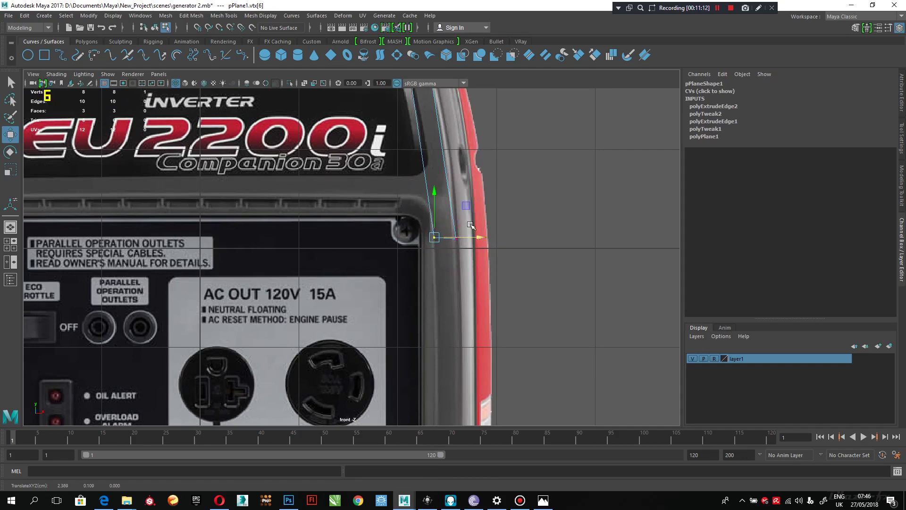
{"action": "left_click", "coordinate": [456, 236]}
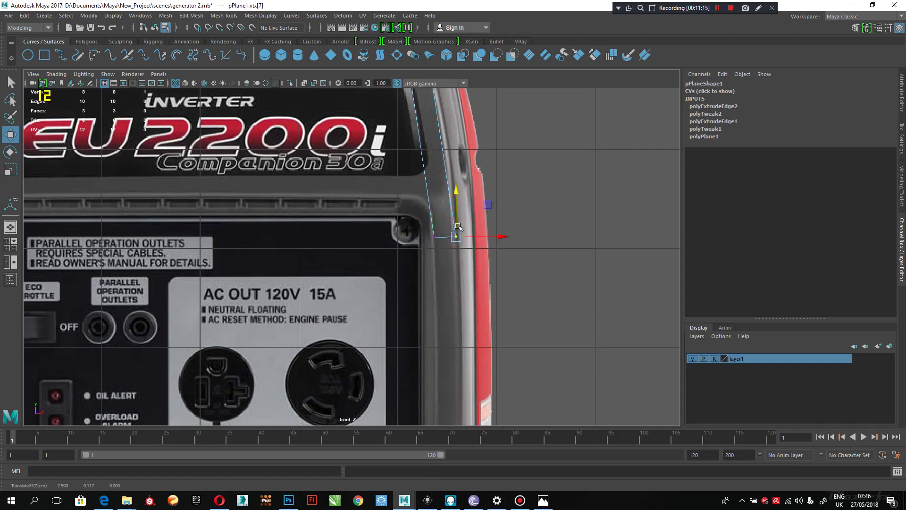
Step: Extrude the levelled edge straight down alongside the control panel to its lower-right corner
{"action": "right_click_drag", "start_coordinate": [451, 200], "coordinate": [452, 176]}
{"action": "middle_click_drag", "start_coordinate": [460, 259], "coordinate": [472, 211], "text": "alt"}
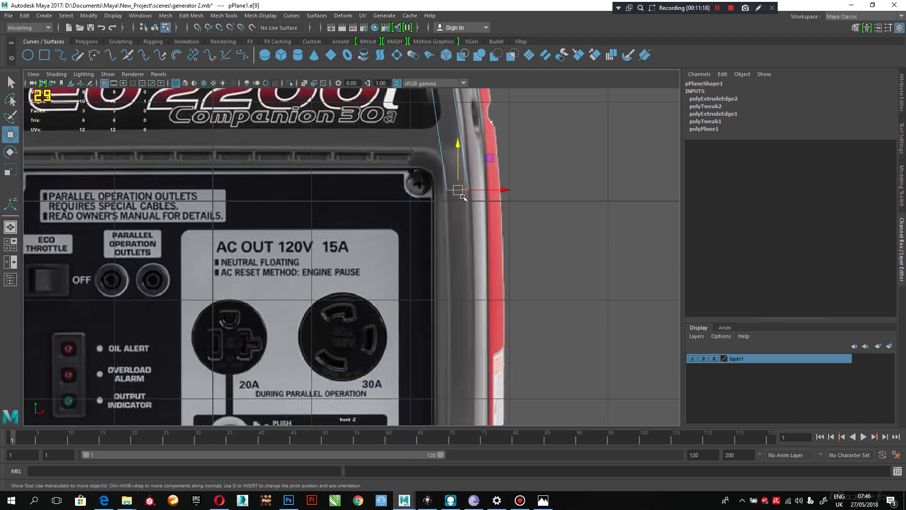
{"action": "key", "text": "ctrl+e"}
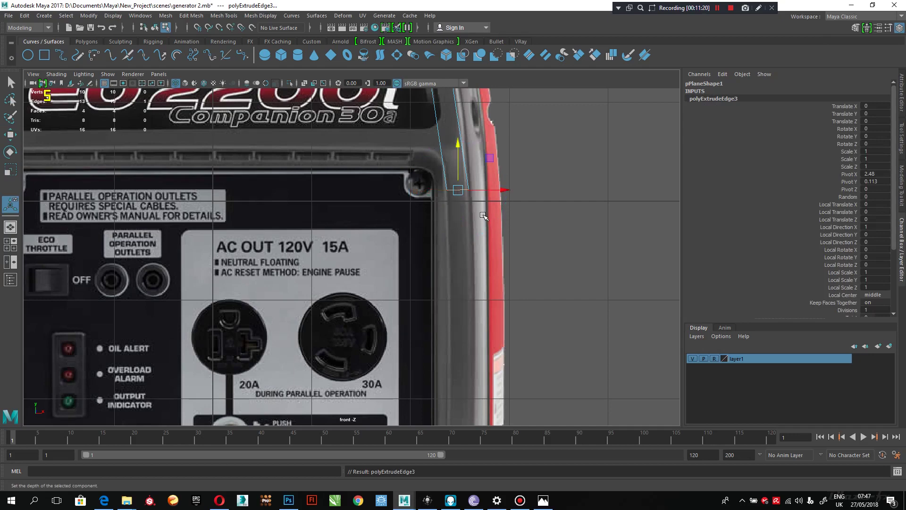
{"action": "key", "text": "w"}
{"action": "left_click_drag", "start_coordinate": [458, 149], "coordinate": [467, 340]}
{"action": "middle_click_drag", "start_coordinate": [467, 340], "coordinate": [461, 249], "text": "alt"}
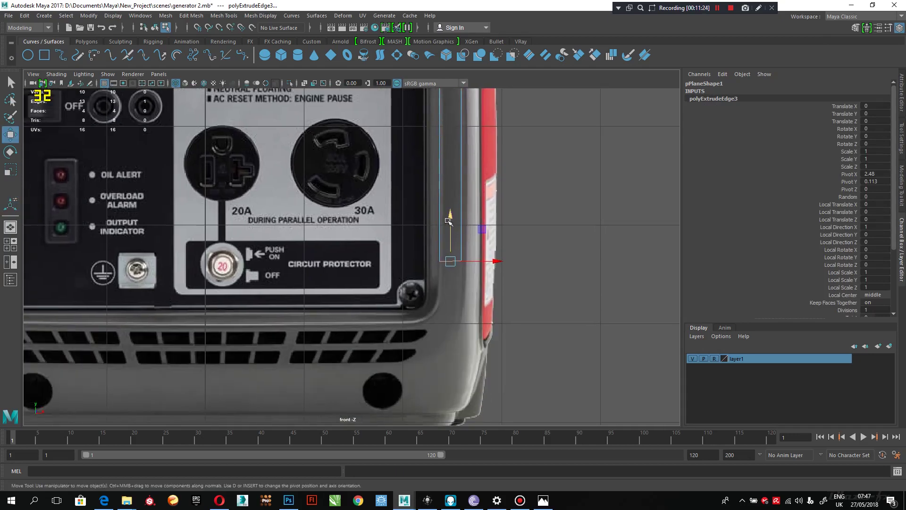
{"action": "left_click_drag", "start_coordinate": [449, 220], "coordinate": [449, 267]}
Step: Lower the outer vertex of the strip's bottom edge so it slants diagonally at the control panel's lower-right corner
{"action": "right_click_drag", "start_coordinate": [488, 305], "coordinate": [423, 237], "text": "alt"}
{"action": "right_click_drag", "start_coordinate": [444, 281], "coordinate": [491, 331], "text": "alt"}
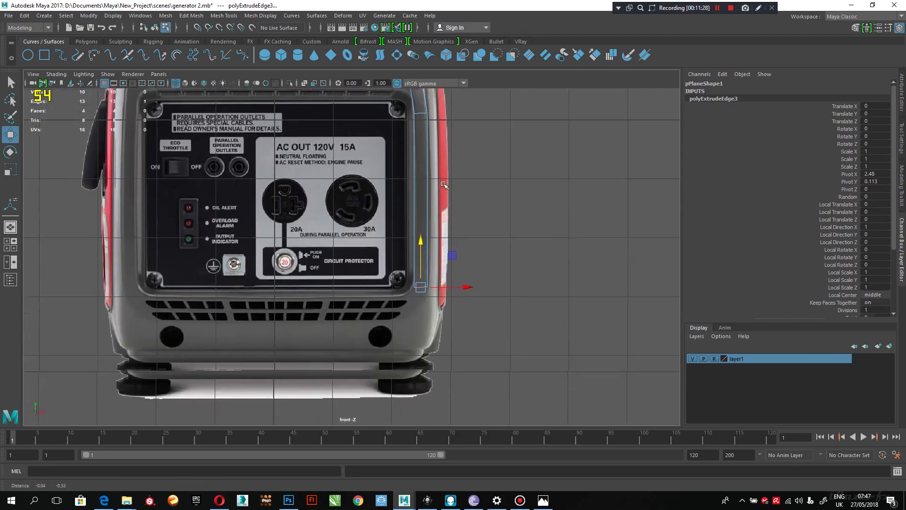
{"action": "right_click_drag", "start_coordinate": [440, 182], "coordinate": [443, 219], "text": "alt"}
{"action": "scroll", "coordinate": [487, 232], "scroll_direction": "up", "scroll_amount": 3}
{"action": "mouse_move", "coordinate": [503, 269]}
{"action": "left_mouse_down"}
{"action": "mouse_move", "coordinate": [485, 241]}
{"action": "mouse_move", "coordinate": [489, 259]}
{"action": "left_mouse_up"}
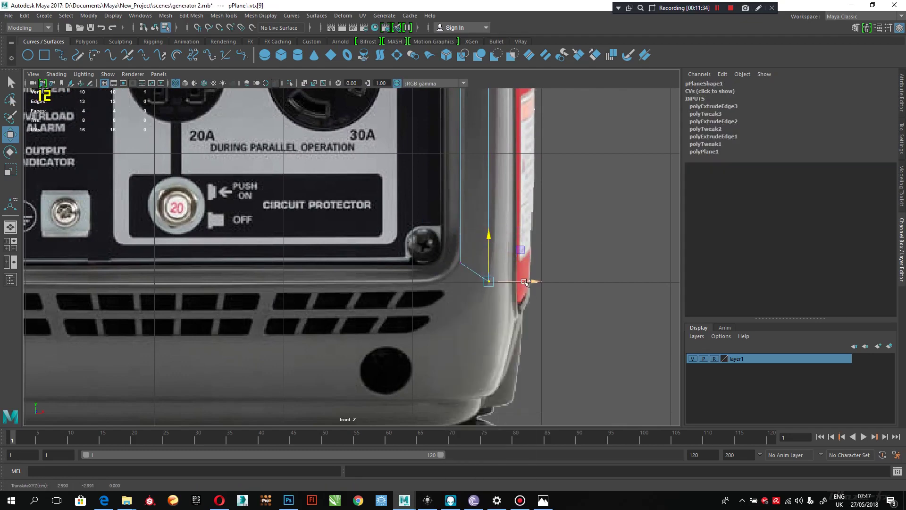
{"action": "middle_click_drag", "start_coordinate": [386, 283], "coordinate": [504, 297], "text": "alt"}
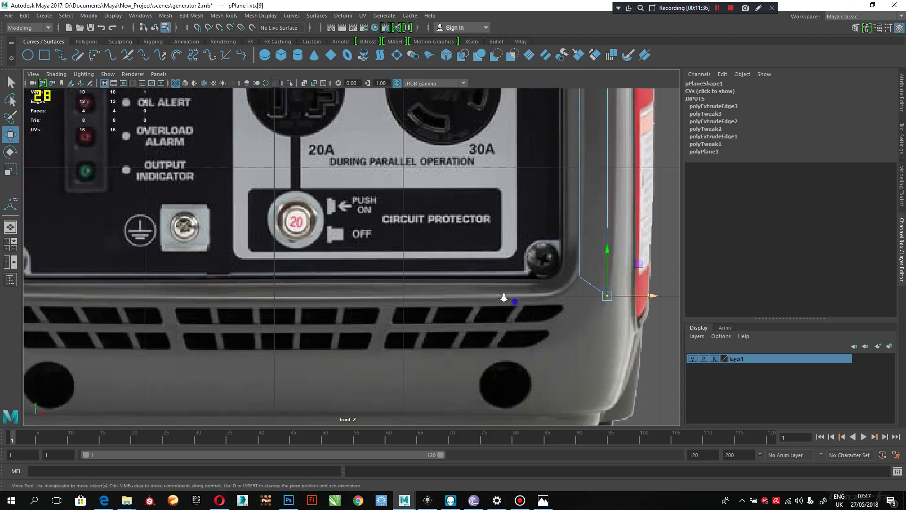
{"action": "scroll", "coordinate": [504, 297], "scroll_direction": "down", "scroll_amount": 4}
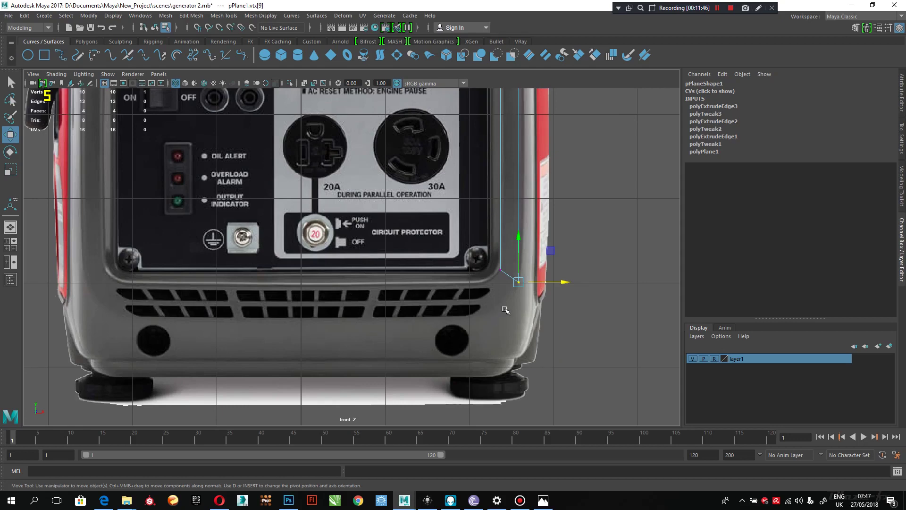
{"action": "scroll", "coordinate": [518, 345], "scroll_direction": "up", "scroll_amount": 5}
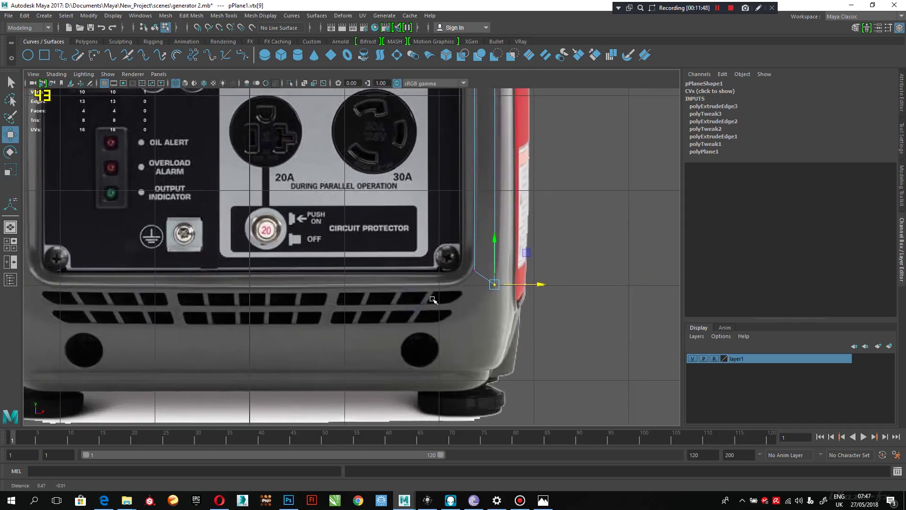
{"action": "middle_click_drag", "start_coordinate": [500, 275], "coordinate": [505, 288], "text": "alt"}
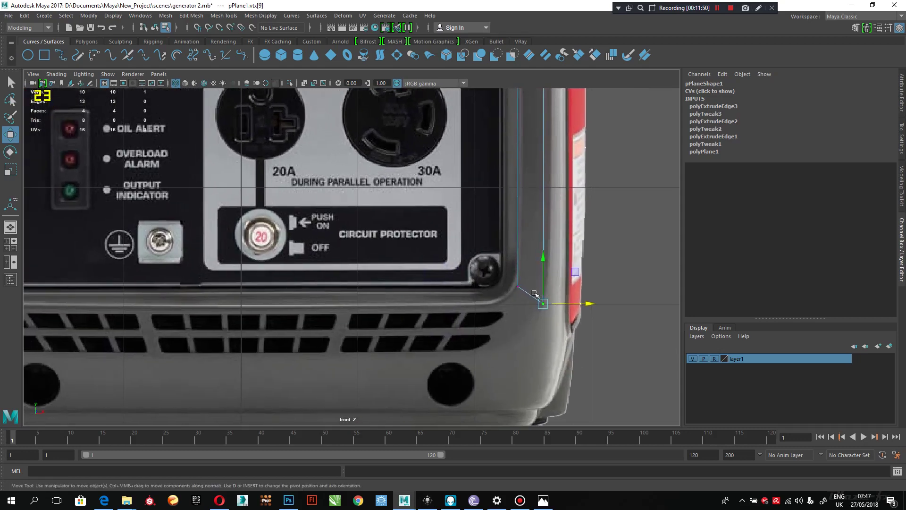
Step: Extrude the slanted bottom edge down and inward, around the control panel's lower-right corner, to the right end of the upper vent row
{"action": "right_click_drag", "start_coordinate": [530, 293], "coordinate": [530, 198]}
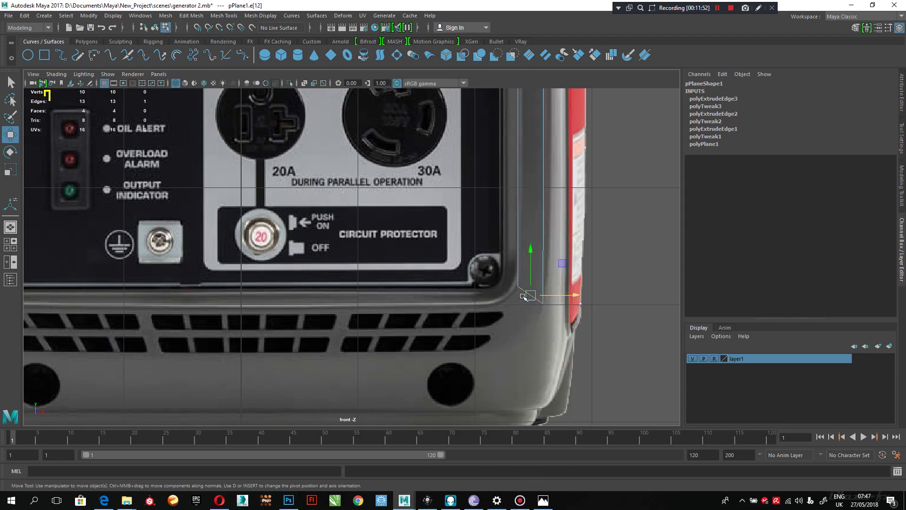
{"action": "left_click", "coordinate": [532, 294]}
{"action": "right_click_drag", "start_coordinate": [533, 293], "coordinate": [532, 314], "text": "shift"}
{"action": "scroll", "coordinate": [540, 288], "scroll_direction": "down", "scroll_amount": 5}
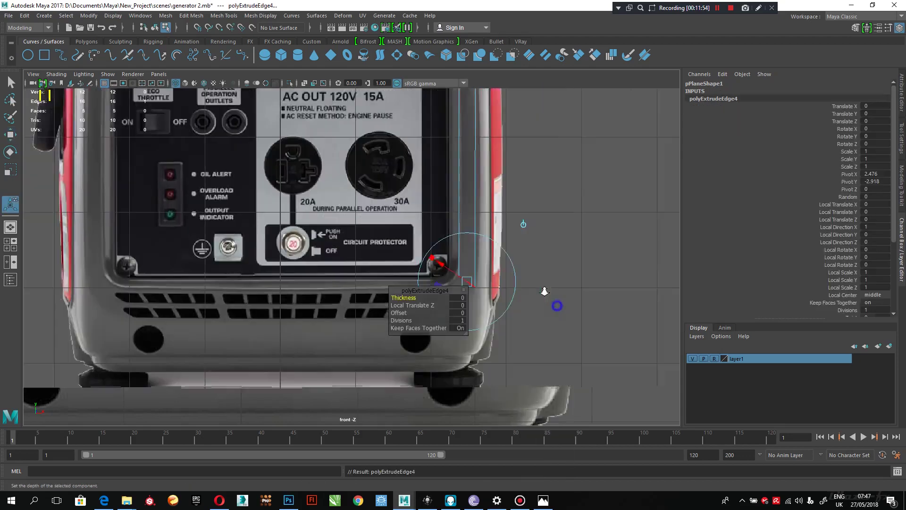
{"action": "middle_click_drag", "start_coordinate": [543, 286], "coordinate": [575, 289], "text": "alt"}
{"action": "scroll", "coordinate": [576, 289], "scroll_direction": "up", "scroll_amount": 1}
{"action": "key", "text": "w"}
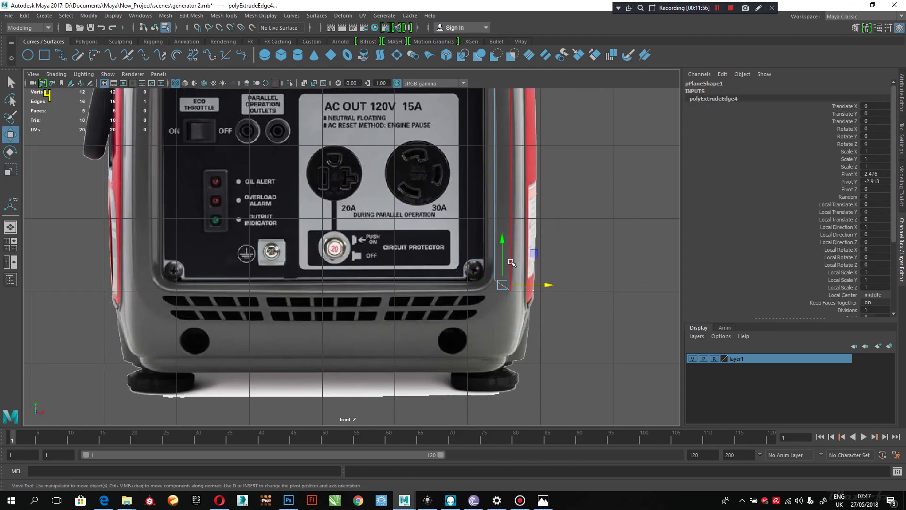
{"action": "left_click_drag", "start_coordinate": [504, 250], "coordinate": [504, 303]}
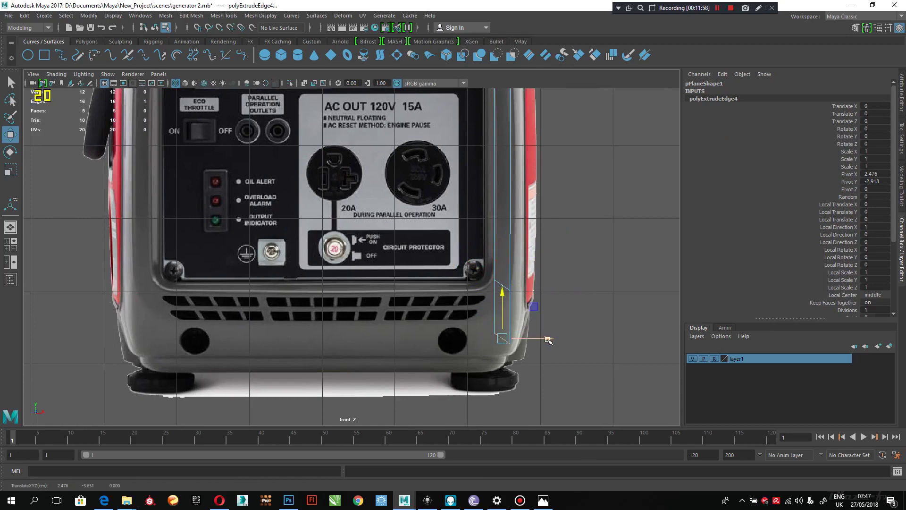
{"action": "left_click_drag", "start_coordinate": [547, 338], "coordinate": [494, 333]}
{"action": "scroll", "coordinate": [556, 366], "scroll_direction": "up", "scroll_amount": 3}
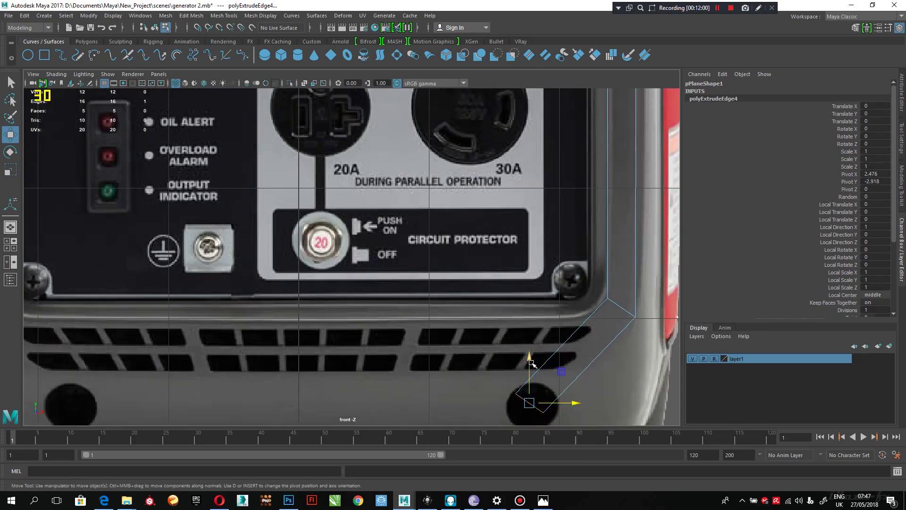
{"action": "left_click_drag", "start_coordinate": [532, 364], "coordinate": [552, 301]}
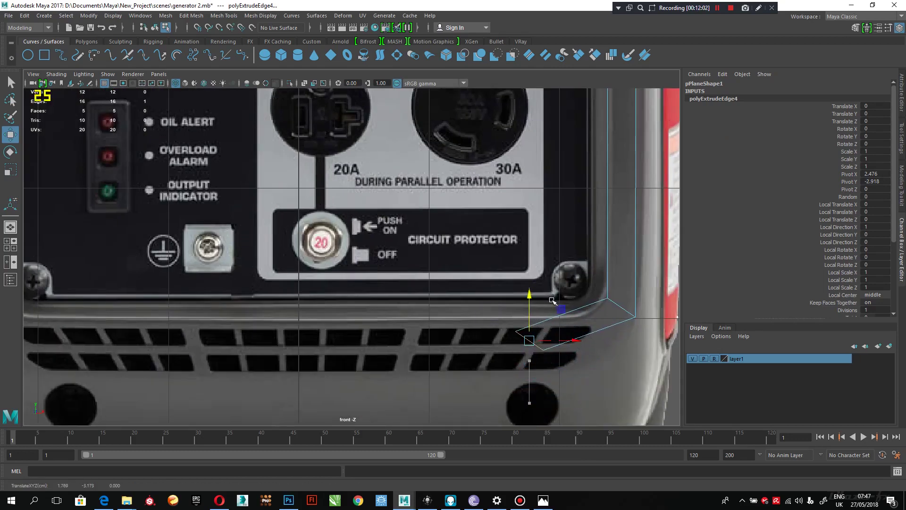
Step: Make the new end edge vertical by raising its upper vertex to the trim line and moving its lower vertex inward beneath it
{"action": "right_click_drag", "start_coordinate": [517, 334], "coordinate": [518, 318]}
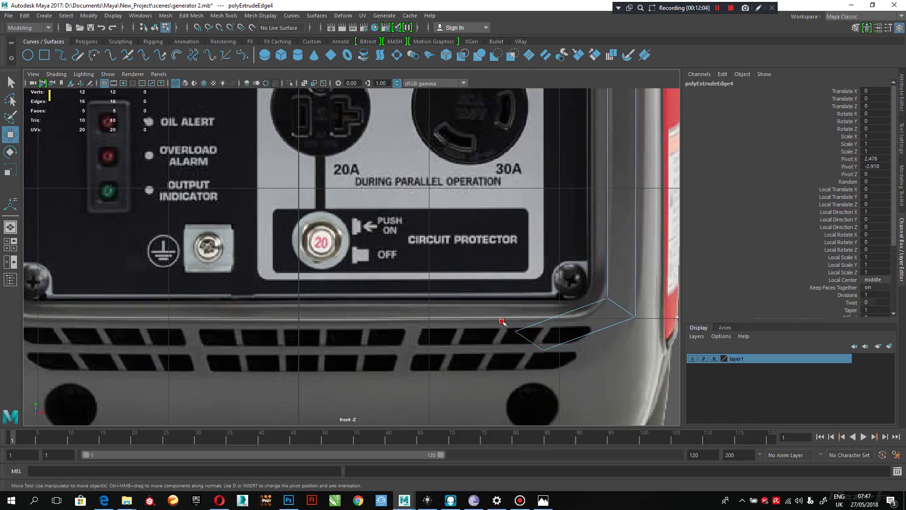
{"action": "left_click", "coordinate": [516, 332]}
{"action": "left_click_drag", "start_coordinate": [517, 312], "coordinate": [517, 299]}
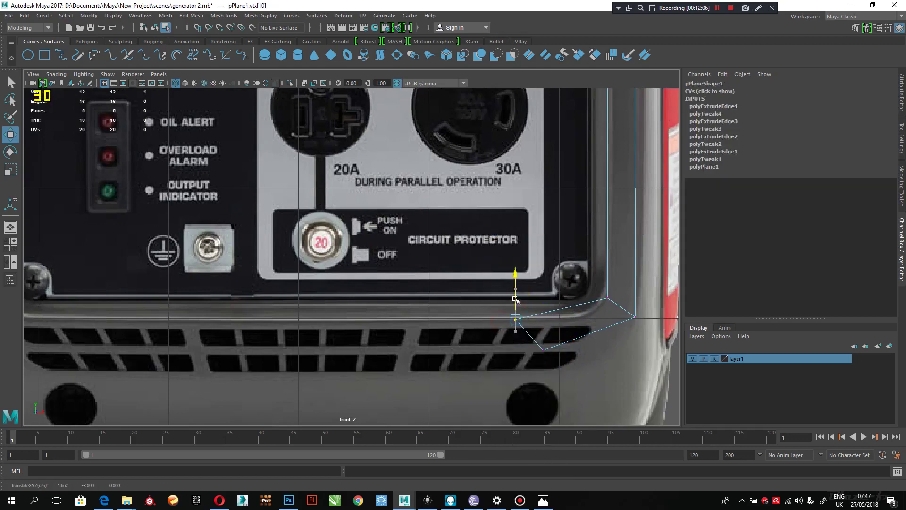
{"action": "left_click", "coordinate": [544, 350]}
{"action": "left_click_drag", "start_coordinate": [578, 353], "coordinate": [555, 354]}
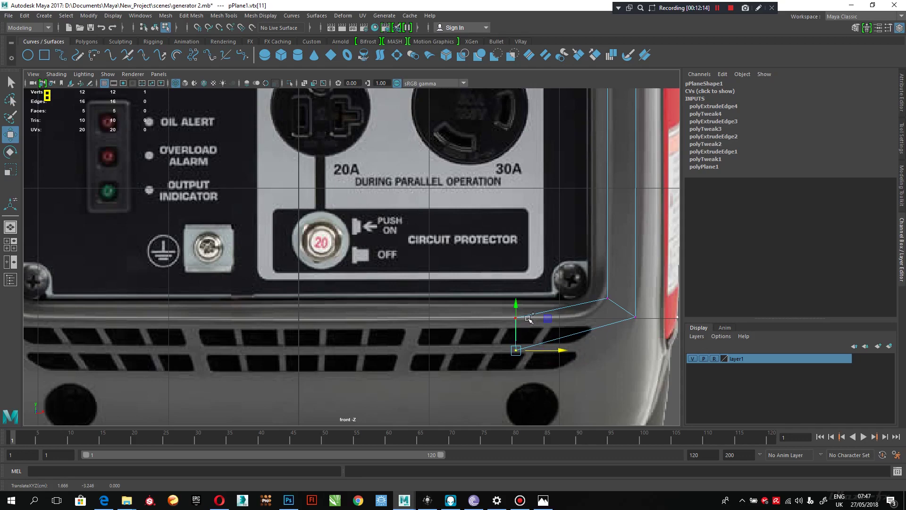
Step: Extrude the vertical end edge horizontally along the upper vents to the generator's centre line
{"action": "mouse_move", "coordinate": [528, 318]}
{"action": "right_mouse_down", "text": "shift"}
{"action": "mouse_move", "coordinate": [528, 307]}
{"action": "mouse_move", "coordinate": [529, 328]}
{"action": "right_mouse_up", "text": "shift"}
{"action": "right_click_drag", "start_coordinate": [571, 306], "coordinate": [567, 197]}
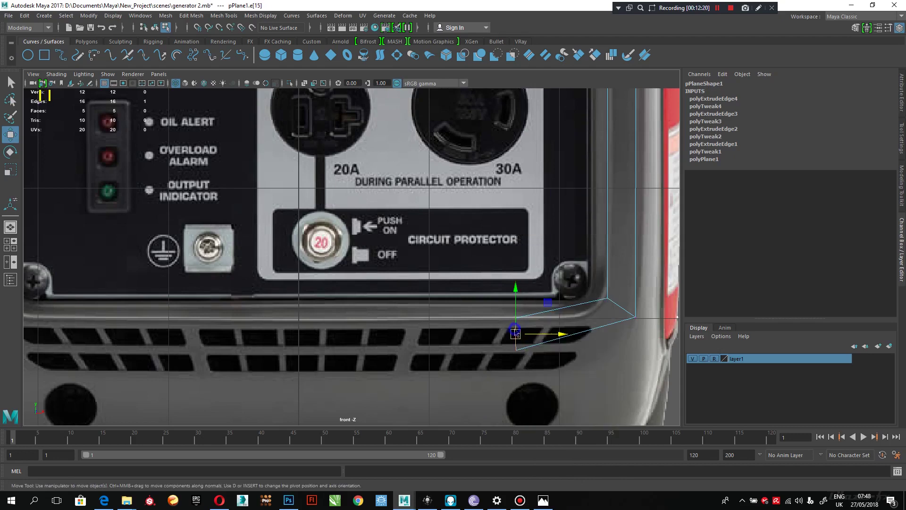
{"action": "right_click_drag", "start_coordinate": [516, 333], "coordinate": [515, 350], "text": "shift"}
{"action": "key", "text": "w"}
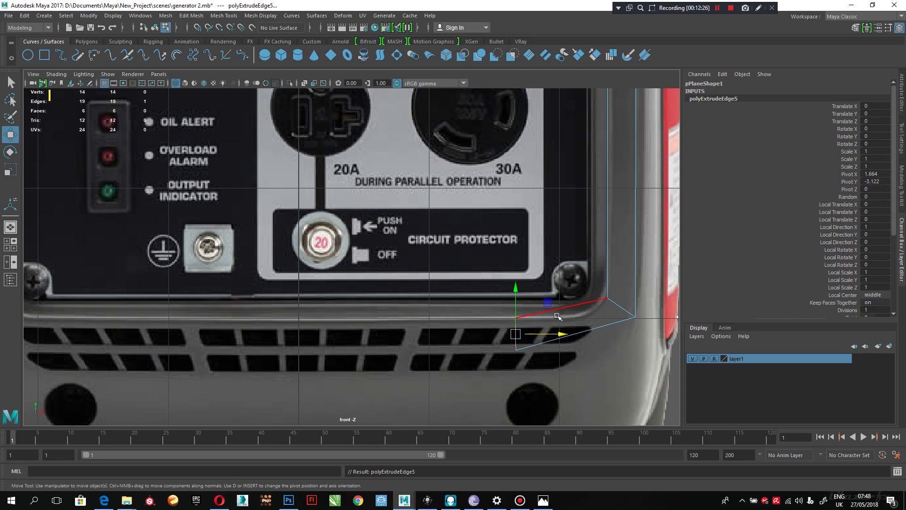
{"action": "left_click_drag", "start_coordinate": [550, 335], "coordinate": [330, 337]}
Step: Flatten the strip's two lower end vertices in X and move them exactly onto the centre line at X 0
{"action": "scroll", "coordinate": [273, 224], "scroll_direction": "down", "scroll_amount": 8}
{"action": "scroll", "coordinate": [274, 224], "scroll_direction": "up", "scroll_amount": 8}
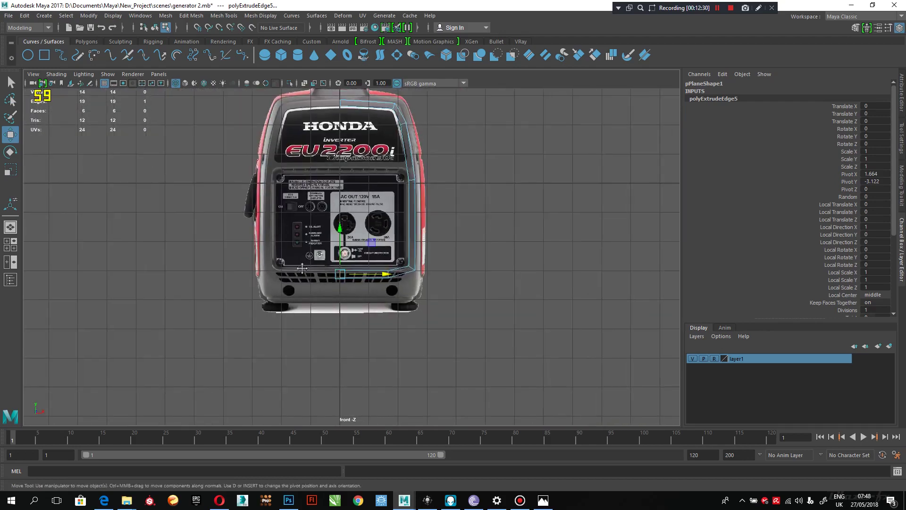
{"action": "right_click_drag", "start_coordinate": [451, 375], "coordinate": [472, 392], "text": "alt"}
{"action": "middle_click_drag", "start_coordinate": [384, 296], "coordinate": [378, 125], "text": "alt"}
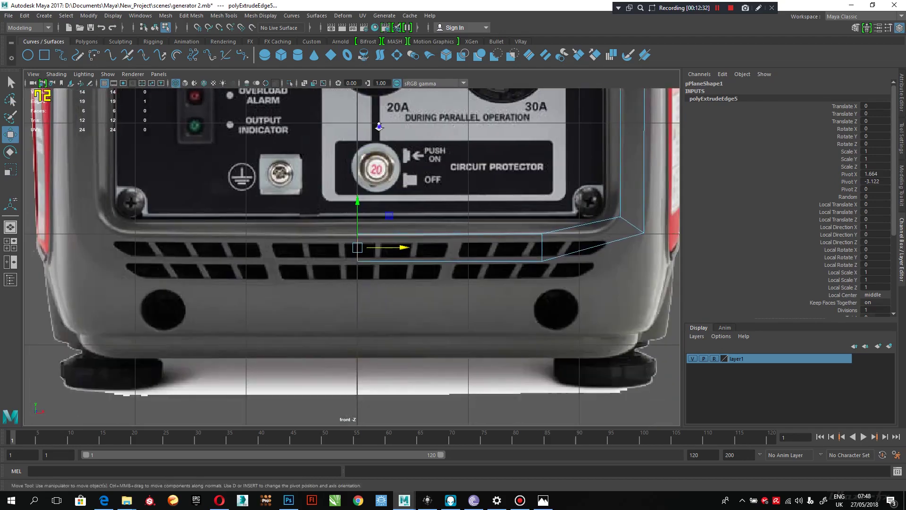
{"action": "right_click_drag", "start_coordinate": [379, 126], "coordinate": [449, 208], "text": "alt"}
{"action": "middle_click_drag", "start_coordinate": [378, 213], "coordinate": [392, 254], "text": "alt"}
{"action": "right_click_drag", "start_coordinate": [437, 247], "coordinate": [462, 278], "text": "alt"}
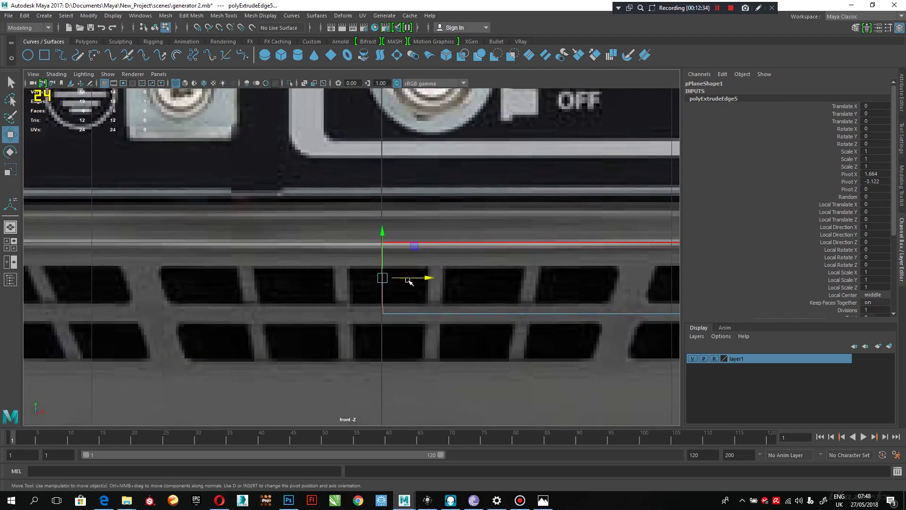
{"action": "right_click_drag", "start_coordinate": [385, 293], "coordinate": [349, 220]}
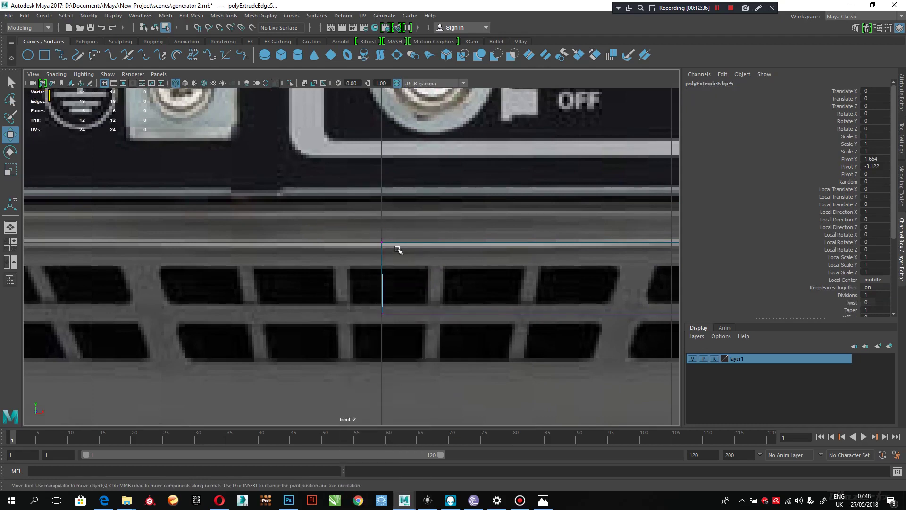
{"action": "left_click_drag", "start_coordinate": [439, 213], "coordinate": [291, 390]}
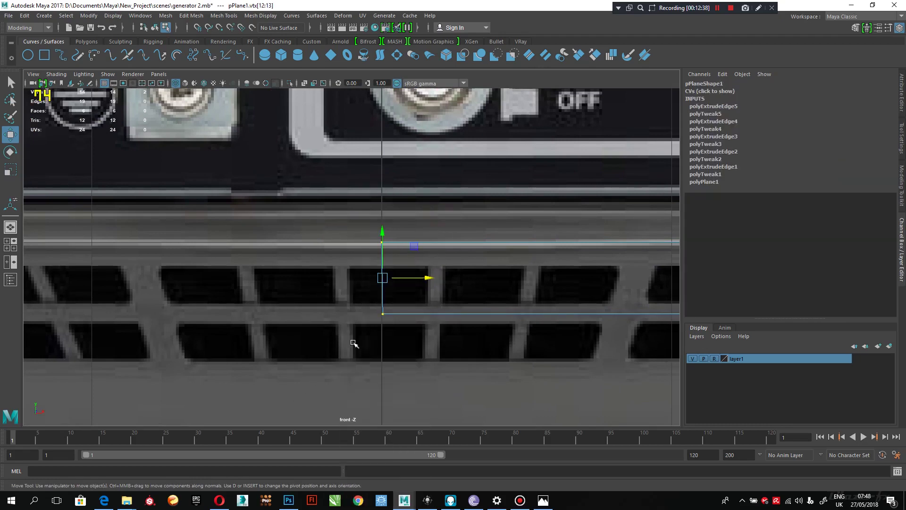
{"action": "key", "text": "r"}
{"action": "left_click_drag", "start_coordinate": [426, 277], "coordinate": [285, 284]}
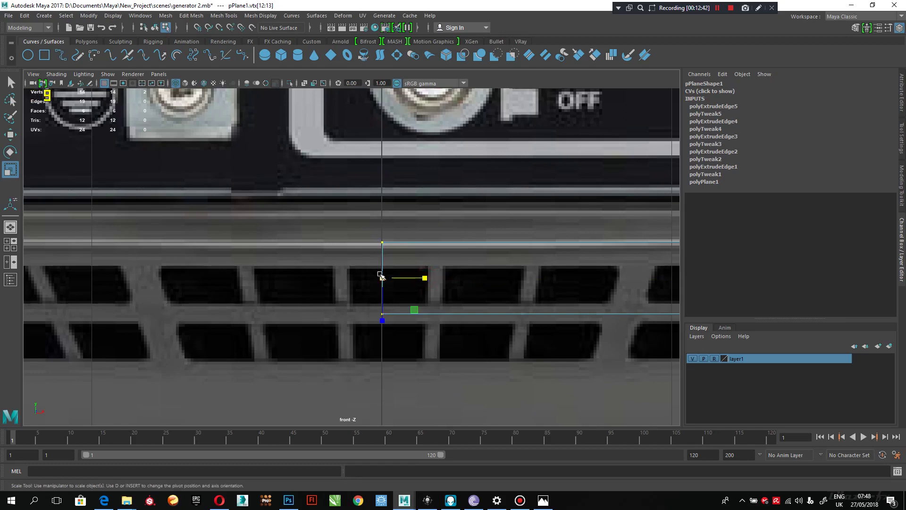
{"action": "key", "text": "w"}
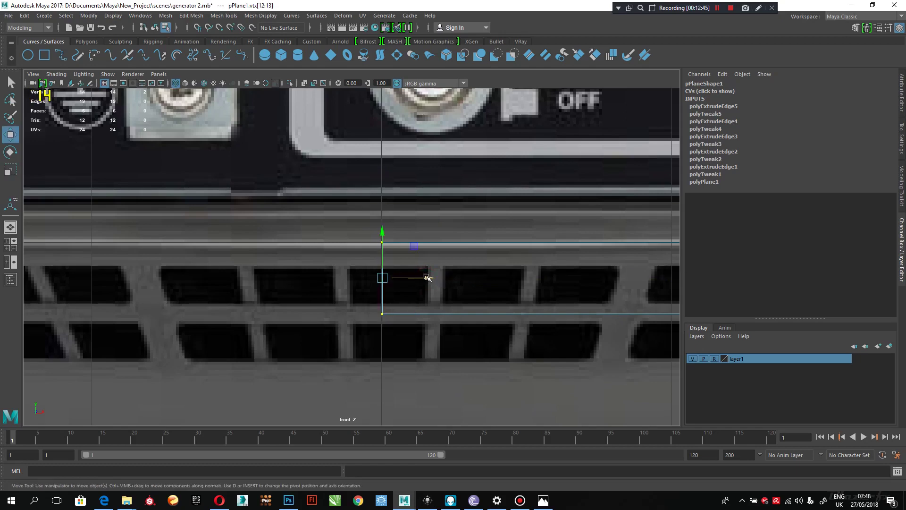
{"action": "left_click_drag", "start_coordinate": [427, 277], "coordinate": [378, 308]}
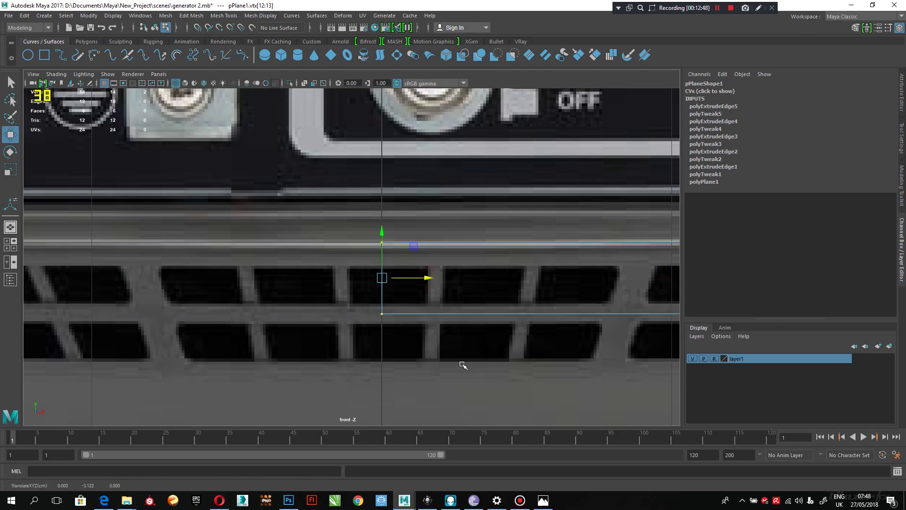
Step: Insert an edge loop across the middle of the strip's top segment above the HONDA panel
{"action": "scroll", "coordinate": [462, 364], "scroll_direction": "down", "scroll_amount": 8}
{"action": "scroll", "coordinate": [394, 342], "scroll_direction": "up", "scroll_amount": 6}
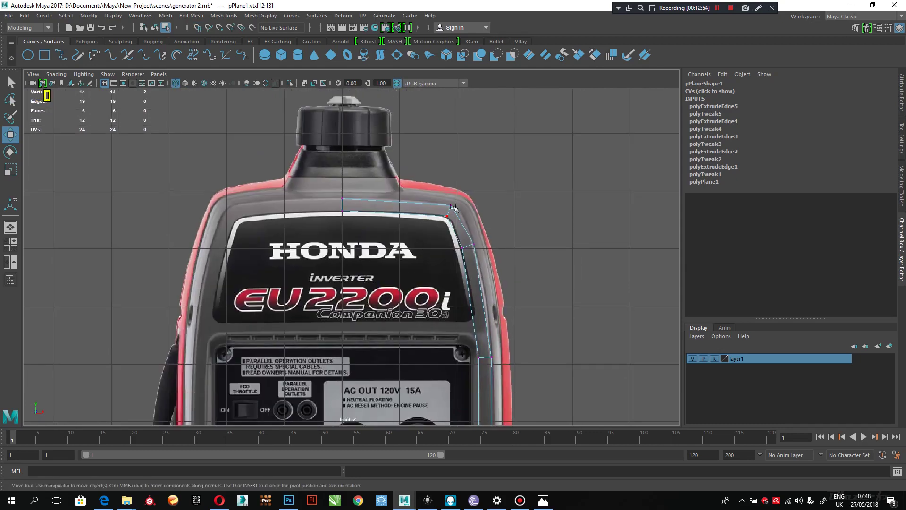
{"action": "scroll", "coordinate": [453, 207], "scroll_direction": "up", "scroll_amount": 4}
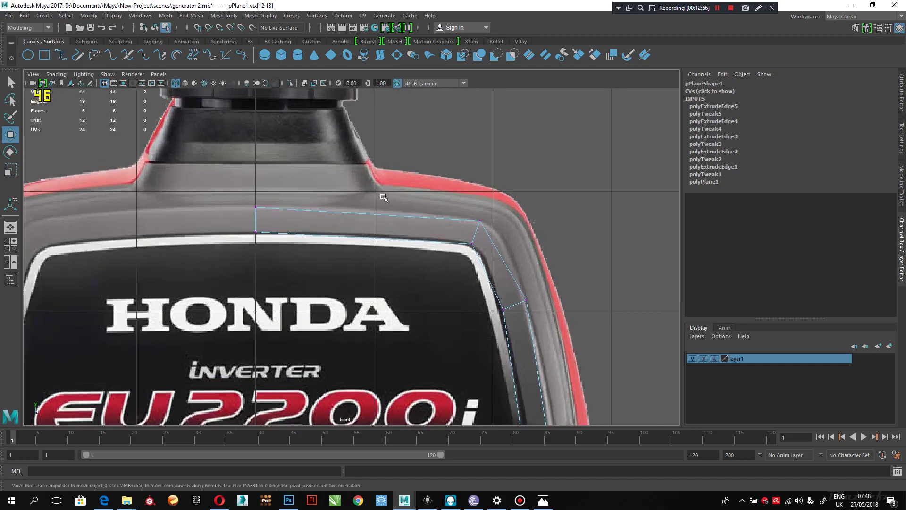
{"action": "scroll", "coordinate": [383, 198], "scroll_direction": "up", "scroll_amount": 3}
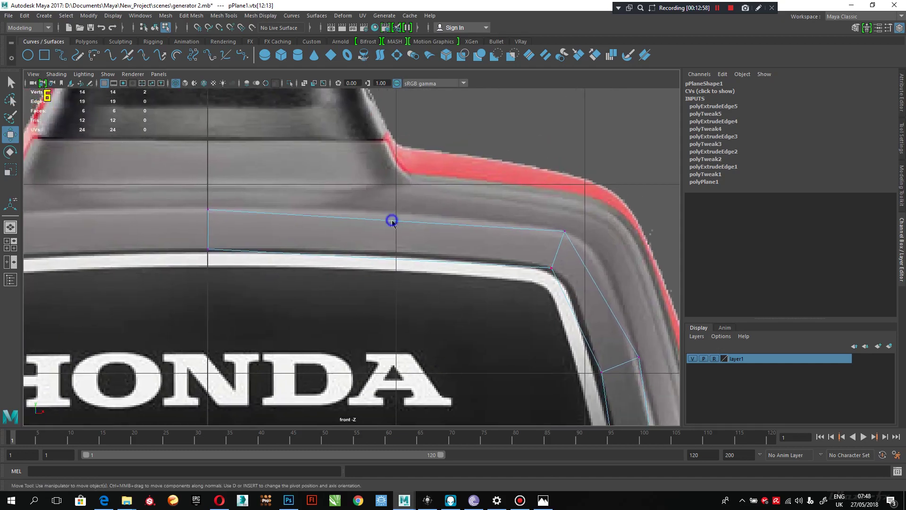
{"action": "right_click_drag", "start_coordinate": [392, 222], "coordinate": [390, 283]}
{"action": "left_click", "coordinate": [425, 223]}
{"action": "left_click", "coordinate": [398, 218]}
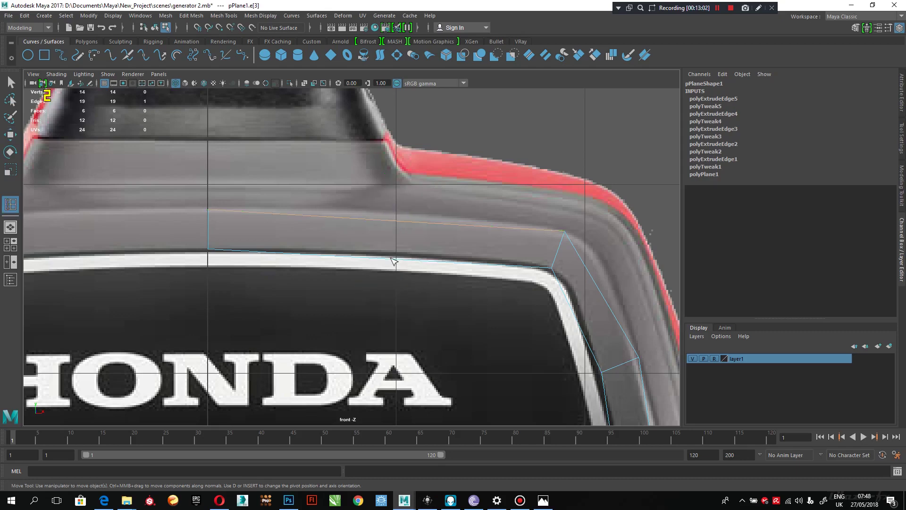
{"action": "left_click", "coordinate": [399, 222]}
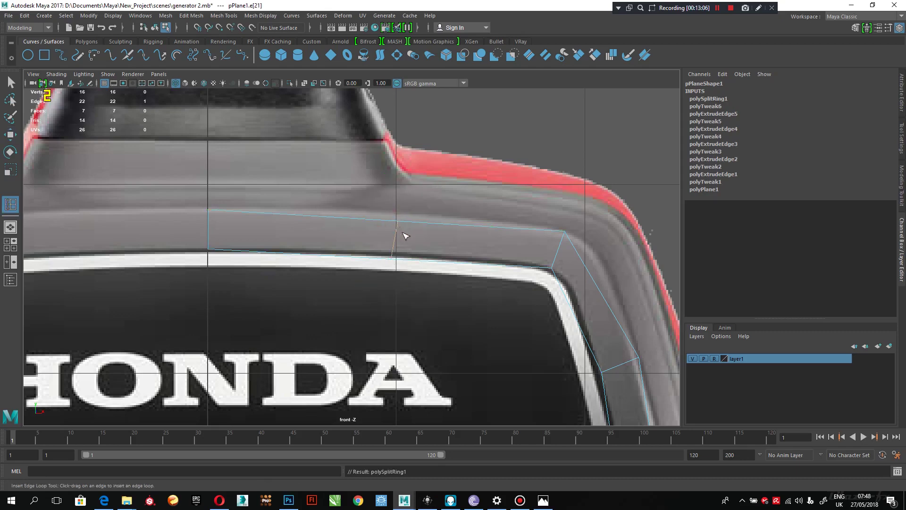
Step: Raise the new loop's upper and lower vertices so the top segment follows the curve of the grey trim
{"action": "key", "text": "w"}
{"action": "right_click_drag", "start_coordinate": [401, 222], "coordinate": [368, 218]}
{"action": "mouse_move", "coordinate": [410, 199]}
{"action": "left_mouse_down"}
{"action": "mouse_move", "coordinate": [392, 231]}
{"action": "mouse_move", "coordinate": [397, 200]}
{"action": "left_mouse_up"}
{"action": "left_click_drag", "start_coordinate": [417, 291], "coordinate": [399, 229]}
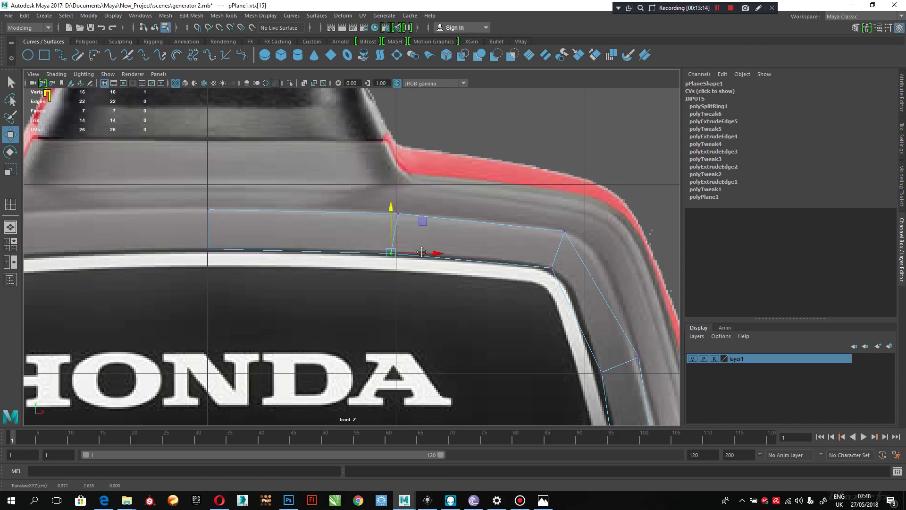
Step: Insert an edge loop across the middle of the strip's diagonal segment at the upper-right corner of the HONDA panel
{"action": "middle_click_drag", "start_coordinate": [418, 248], "coordinate": [324, 240], "text": "alt"}
{"action": "middle_click_drag", "start_coordinate": [493, 274], "coordinate": [470, 237], "text": "alt"}
{"action": "right_click_drag", "start_coordinate": [473, 231], "coordinate": [473, 203]}
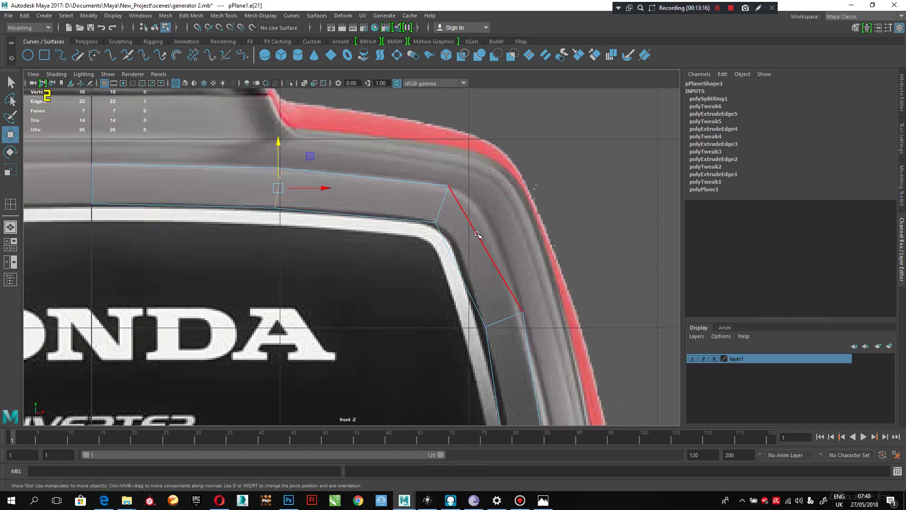
{"action": "left_click", "coordinate": [477, 234]}
{"action": "right_click_drag", "start_coordinate": [477, 235], "coordinate": [470, 300], "text": "shift"}
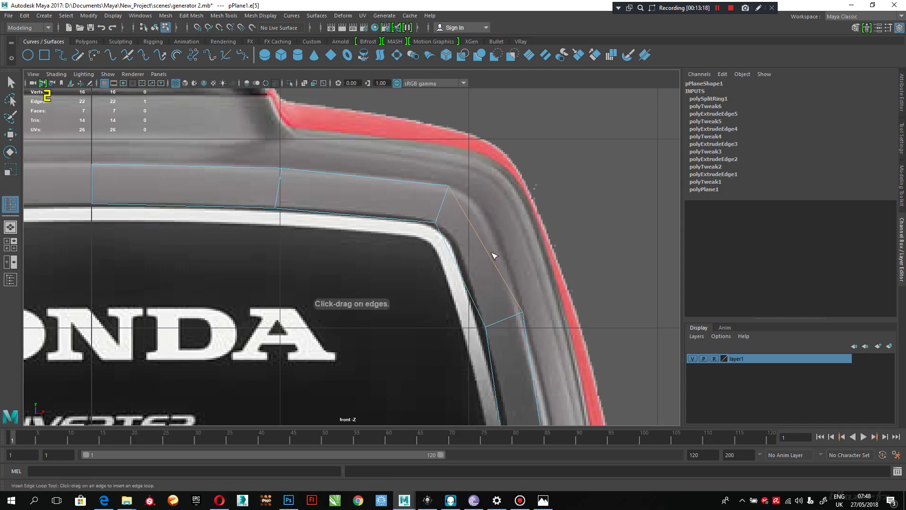
{"action": "left_click_drag", "start_coordinate": [492, 256], "coordinate": [491, 253]}
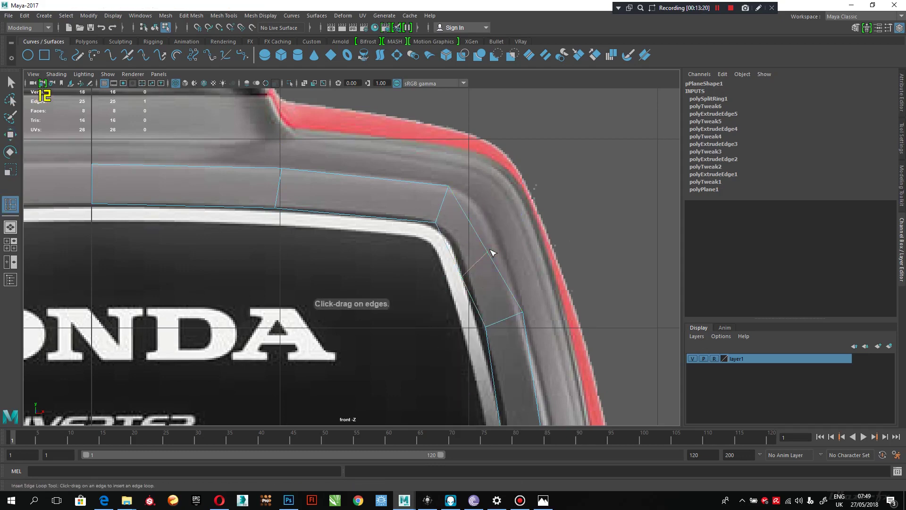
{"action": "key", "text": "w"}
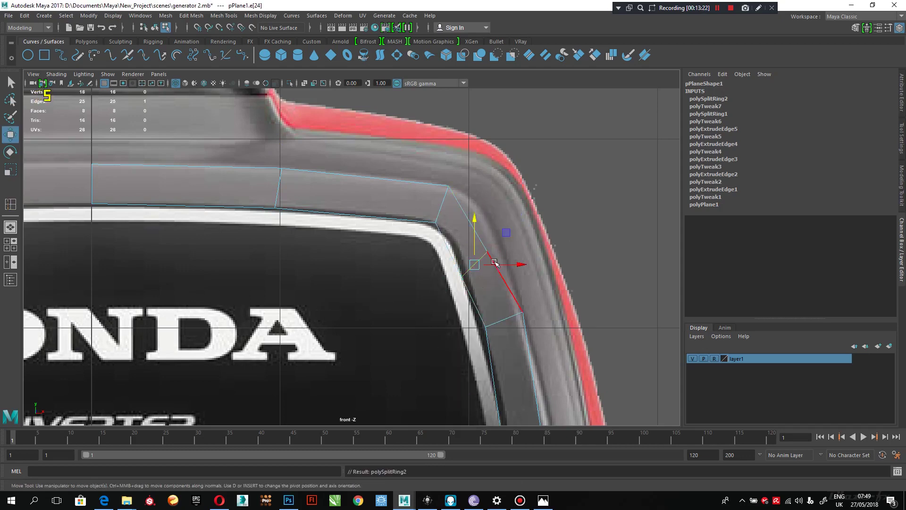
Step: Move the new corner loop outward and adjust its outer and inner vertices to follow the grey trim's curve
{"action": "mouse_move", "coordinate": [519, 265]}
{"action": "left_mouse_down"}
{"action": "mouse_move", "coordinate": [530, 263]}
{"action": "mouse_move", "coordinate": [518, 260]}
{"action": "left_mouse_up"}
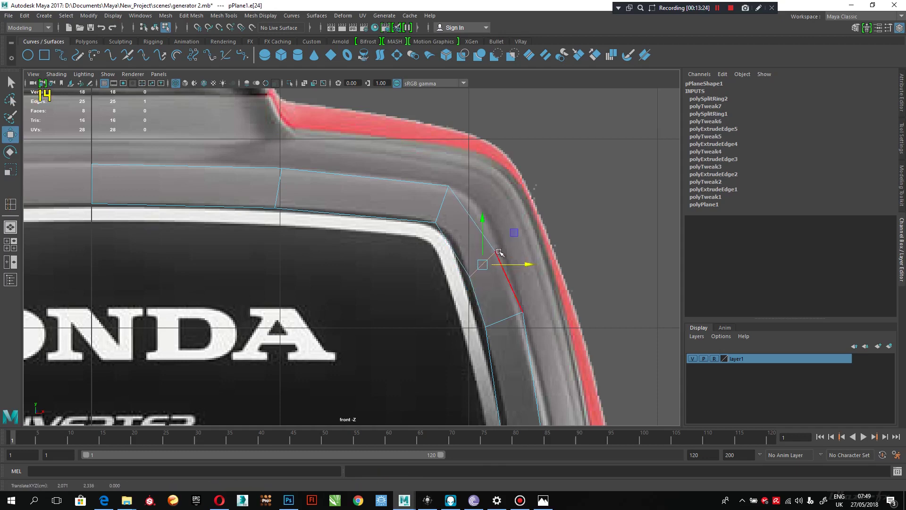
{"action": "right_click_drag", "start_coordinate": [498, 251], "coordinate": [456, 218]}
{"action": "left_click_drag", "start_coordinate": [517, 242], "coordinate": [478, 268]}
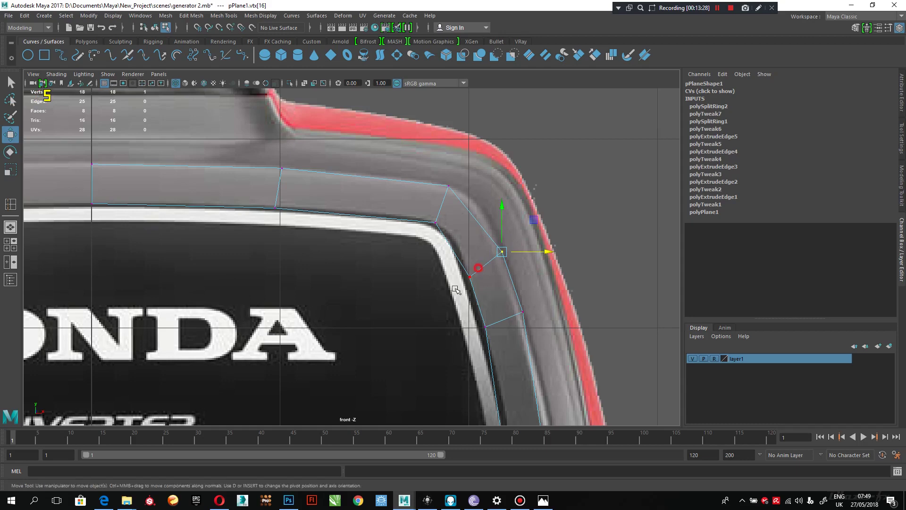
{"action": "left_click", "coordinate": [471, 277]}
{"action": "left_click_drag", "start_coordinate": [503, 277], "coordinate": [503, 276]}
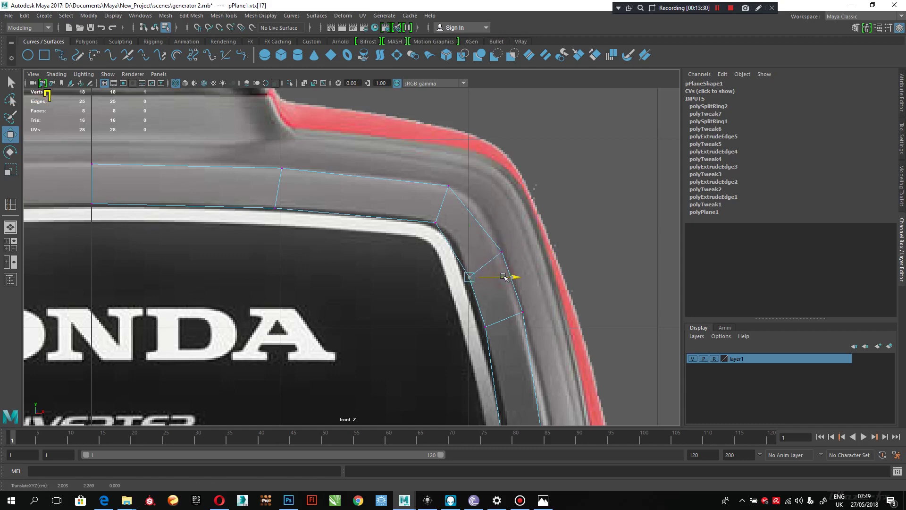
Step: Insert another edge loop across the upper part of the strip's corner and move it outward in X along the trim
{"action": "right_click_drag", "start_coordinate": [481, 229], "coordinate": [474, 284]}
{"action": "left_click", "coordinate": [478, 220]}
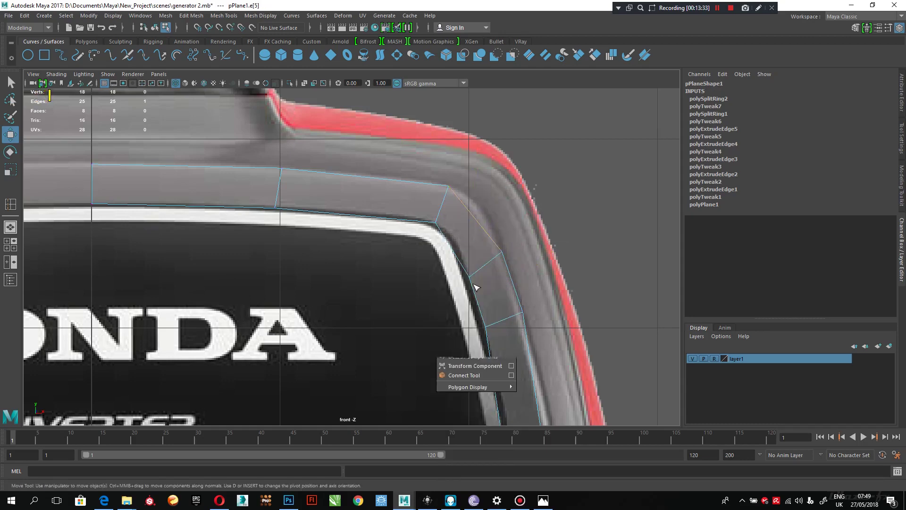
{"action": "left_click", "coordinate": [458, 251]}
{"action": "key", "text": "q"}
{"action": "key", "text": "w"}
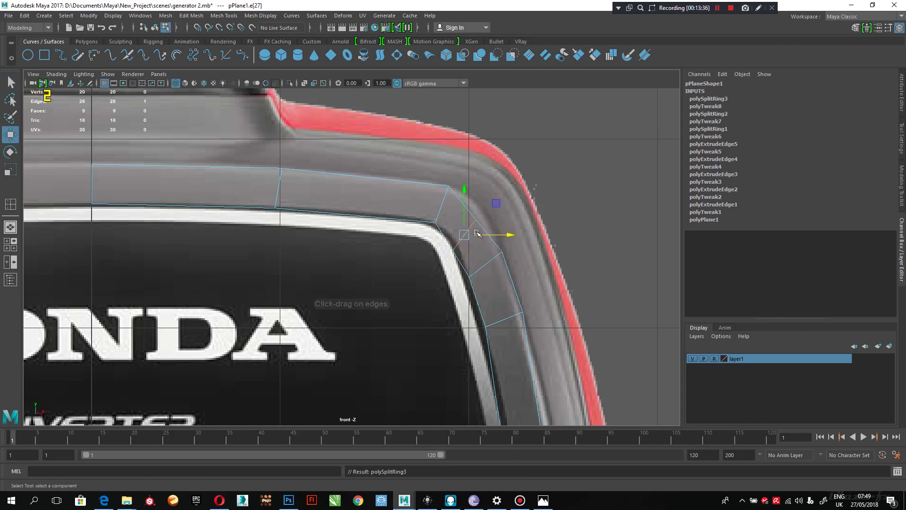
{"action": "left_click_drag", "start_coordinate": [489, 234], "coordinate": [497, 234]}
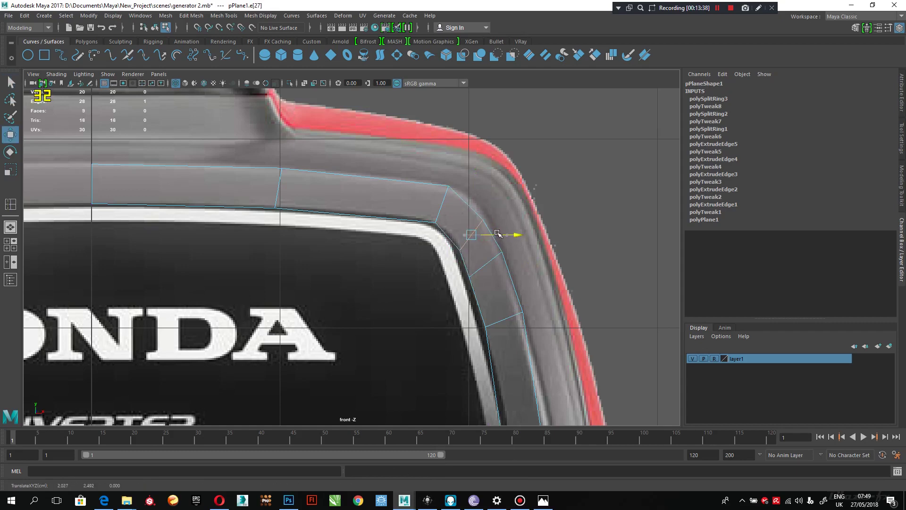
Step: Raise the new corner loop's outer vertex and reposition the inner vertices of both corner loops to even out the bend
{"action": "right_click_drag", "start_coordinate": [489, 224], "coordinate": [487, 214]}
{"action": "left_click", "coordinate": [484, 216]}
{"action": "left_click_drag", "start_coordinate": [481, 209], "coordinate": [480, 200]}
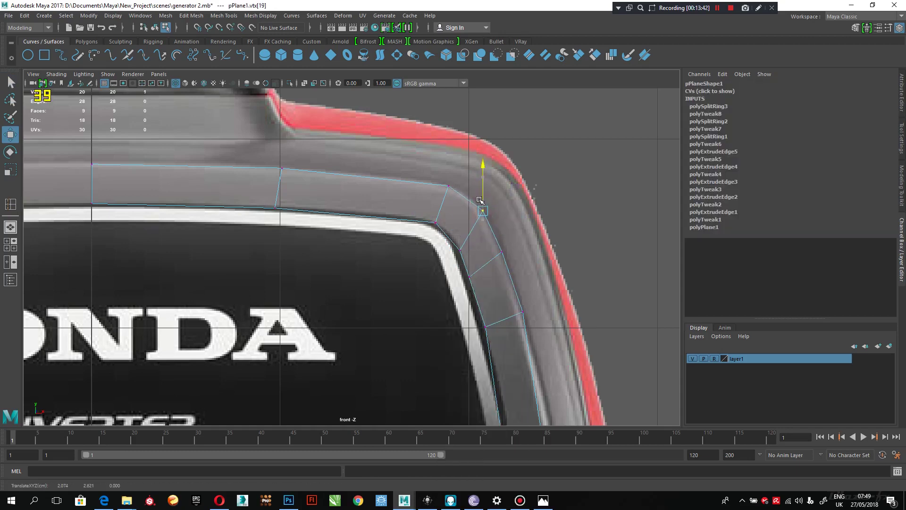
{"action": "left_click_drag", "start_coordinate": [475, 237], "coordinate": [452, 259]}
{"action": "left_click_drag", "start_coordinate": [460, 236], "coordinate": [460, 235]}
{"action": "left_click_drag", "start_coordinate": [479, 267], "coordinate": [463, 283]}
{"action": "left_click_drag", "start_coordinate": [470, 248], "coordinate": [470, 266]}
{"action": "mouse_move", "coordinate": [492, 294]}
{"action": "left_mouse_down"}
{"action": "mouse_move", "coordinate": [473, 261]}
{"action": "mouse_move", "coordinate": [486, 285]}
{"action": "left_mouse_up"}
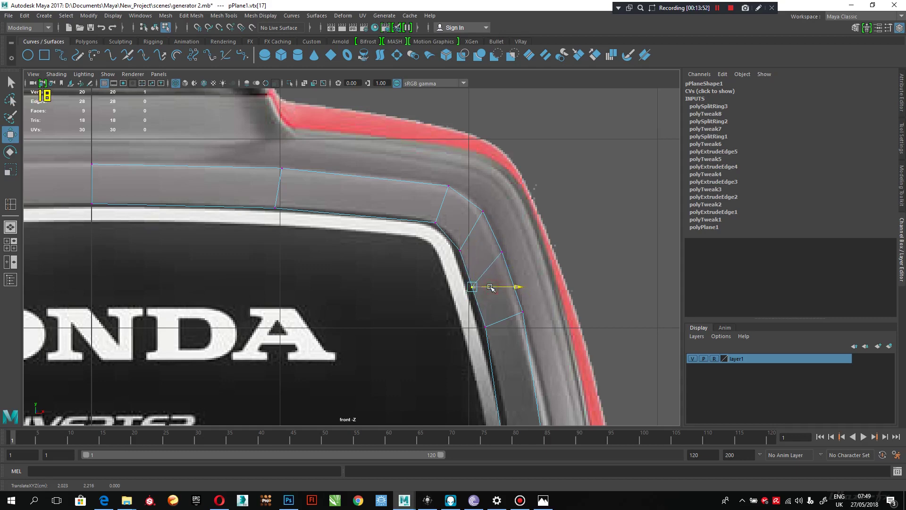
Step: Raise the two uppermost inner corner vertices slightly so the strip's inner edge follows the HONDA panel's white border
{"action": "left_click", "coordinate": [459, 249]}
{"action": "left_click_drag", "start_coordinate": [461, 240], "coordinate": [457, 235]}
{"action": "left_click", "coordinate": [435, 222]}
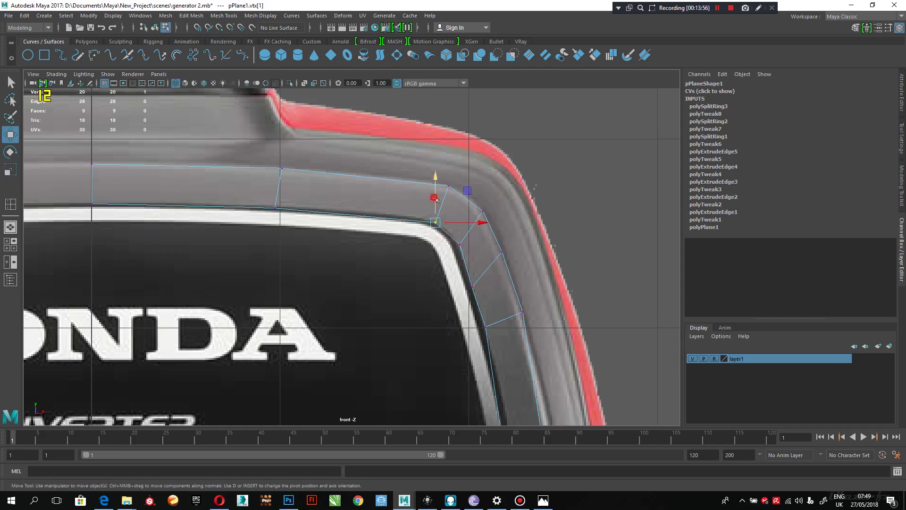
{"action": "middle_click_drag", "start_coordinate": [437, 200], "coordinate": [431, 197]}
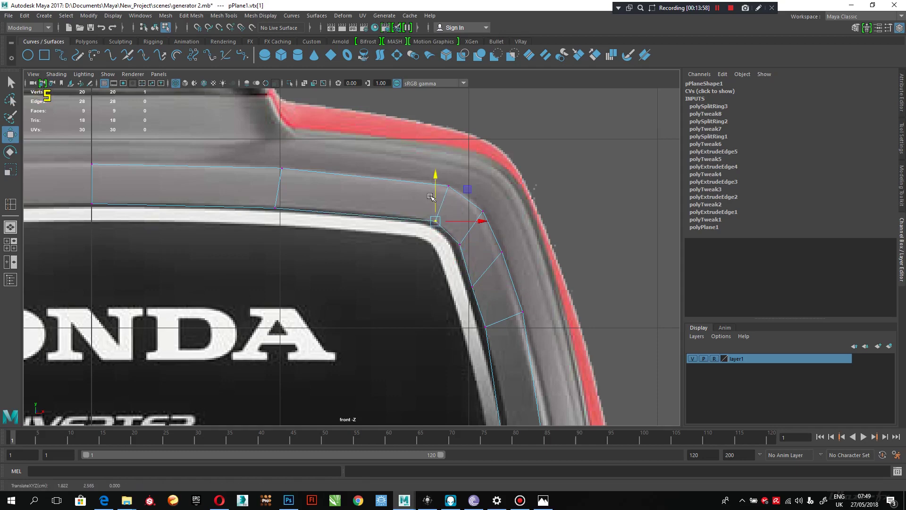
Step: Insert an edge loop across the strip's long side segment beside the EU2200i lettering and fit it to the trim's curve
{"action": "middle_click_drag", "start_coordinate": [457, 232], "coordinate": [445, 196], "text": "alt"}
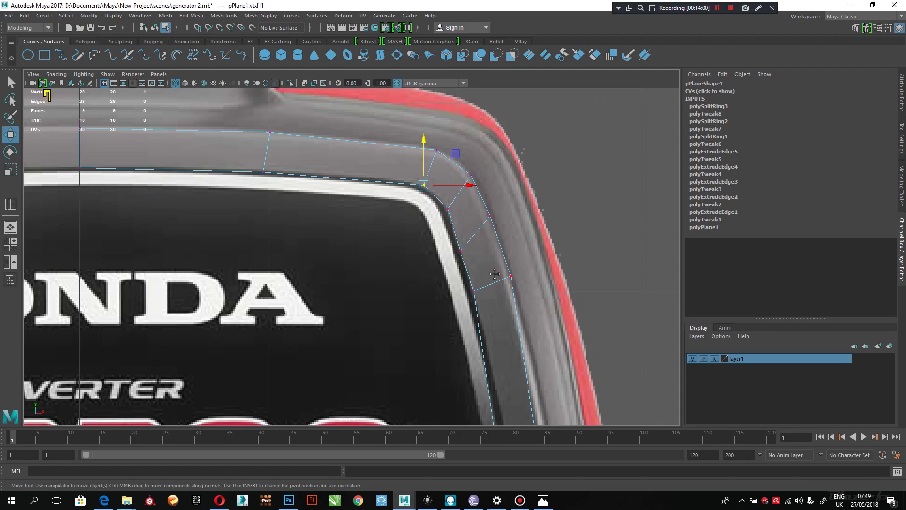
{"action": "middle_click_drag", "start_coordinate": [510, 323], "coordinate": [496, 275], "text": "alt"}
{"action": "middle_click_drag", "start_coordinate": [557, 359], "coordinate": [447, 276], "text": "alt"}
{"action": "scroll", "coordinate": [490, 265], "scroll_direction": "down", "scroll_amount": 5}
{"action": "scroll", "coordinate": [501, 291], "scroll_direction": "up", "scroll_amount": 5}
{"action": "scroll", "coordinate": [416, 259], "scroll_direction": "down", "scroll_amount": 4}
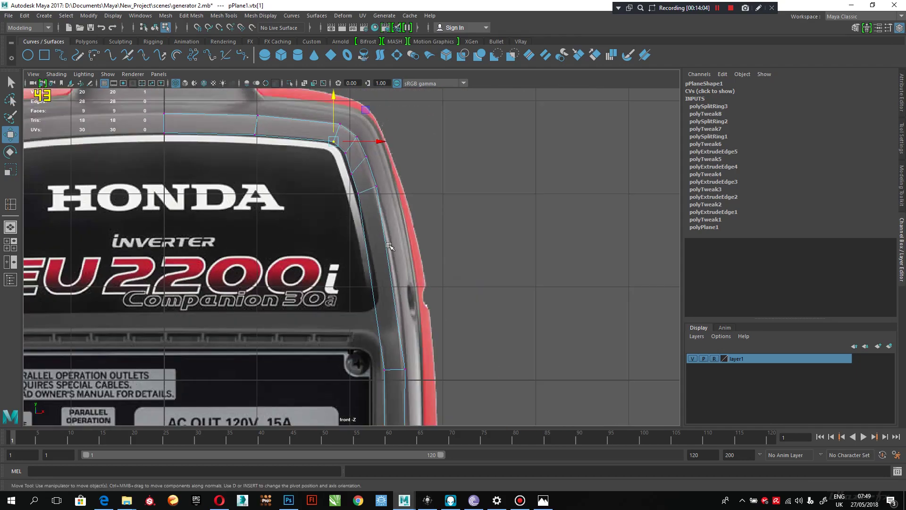
{"action": "right_click_drag", "start_coordinate": [385, 237], "coordinate": [380, 199]}
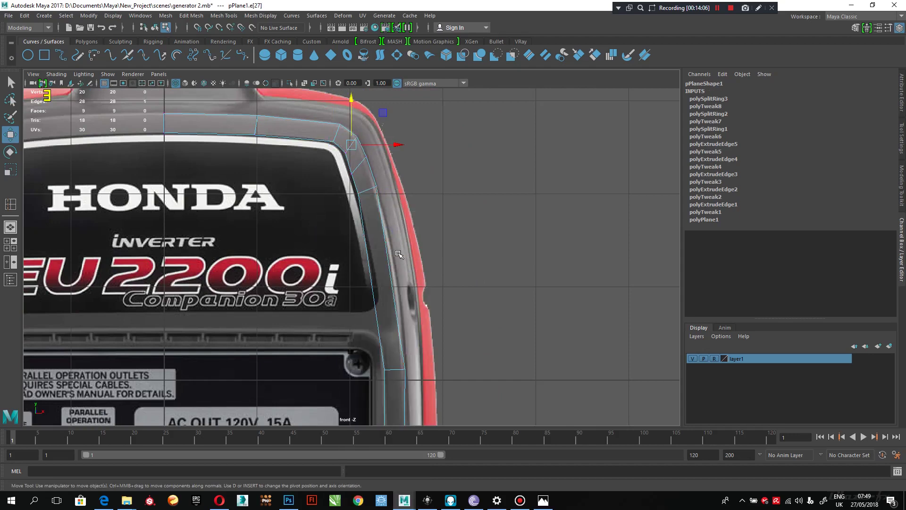
{"action": "left_click", "coordinate": [384, 237]}
{"action": "right_click_drag", "start_coordinate": [383, 238], "coordinate": [374, 298], "text": "shift"}
{"action": "scroll", "coordinate": [412, 218], "scroll_direction": "up", "scroll_amount": 3}
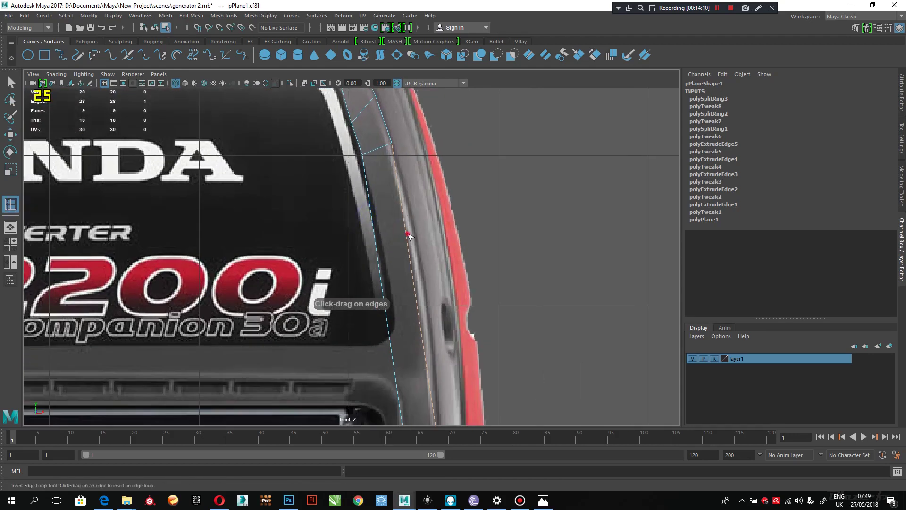
{"action": "left_click_drag", "start_coordinate": [408, 235], "coordinate": [436, 260]}
{"action": "key", "text": "w"}
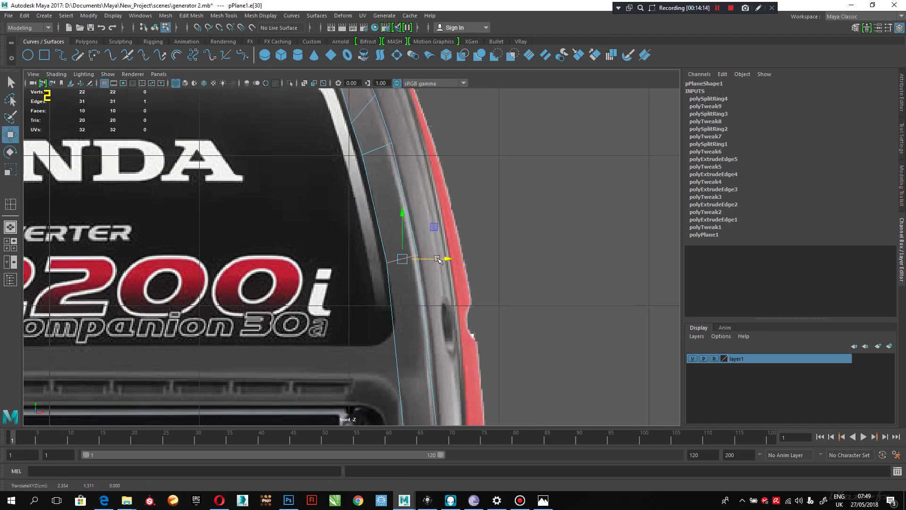
Step: Insert an edge loop across the side segment just below the Companion 30a lettering and move it slightly outward in X
{"action": "middle_click_drag", "start_coordinate": [482, 345], "coordinate": [478, 254], "text": "alt"}
{"action": "scroll", "coordinate": [473, 234], "scroll_direction": "down", "scroll_amount": 1}
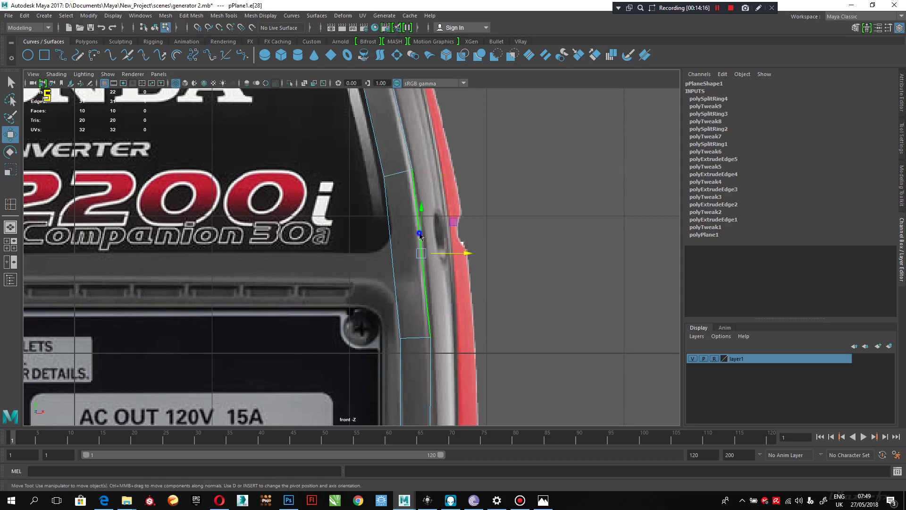
{"action": "right_click_drag", "start_coordinate": [420, 233], "coordinate": [413, 276], "text": "shift"}
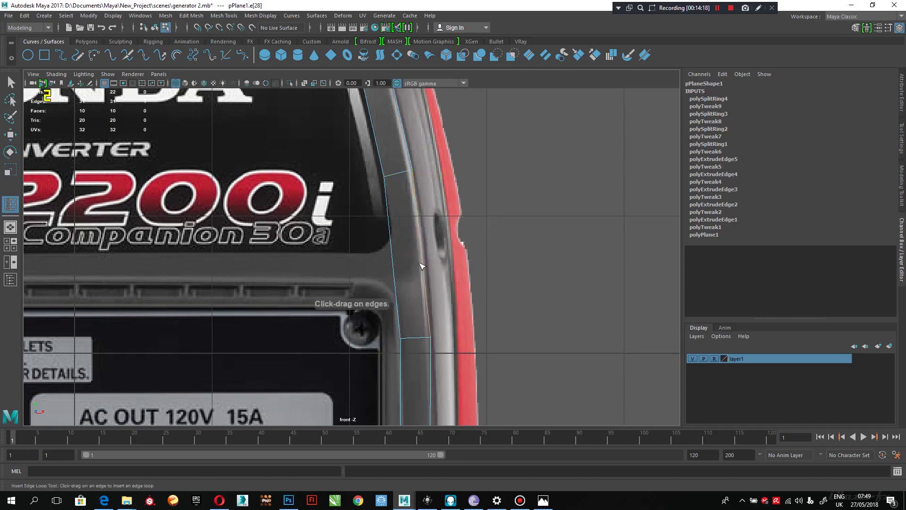
{"action": "left_click", "coordinate": [425, 265]}
{"action": "key", "text": "q"}
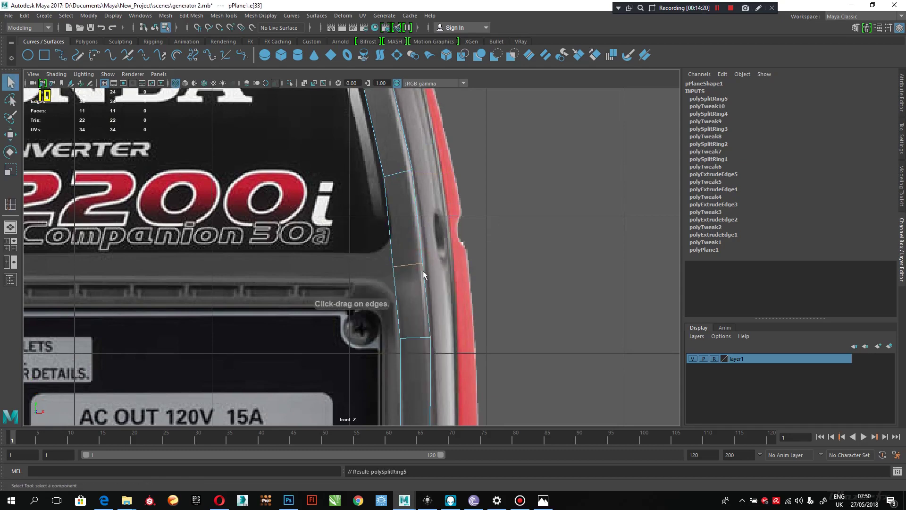
{"action": "key", "text": "w"}
{"action": "left_click_drag", "start_coordinate": [432, 265], "coordinate": [438, 265]}
Step: Insert an edge loop across the side segment beside the AC OUT 120V 15A label and move it outward in X
{"action": "middle_click_drag", "start_coordinate": [449, 286], "coordinate": [451, 206], "text": "alt"}
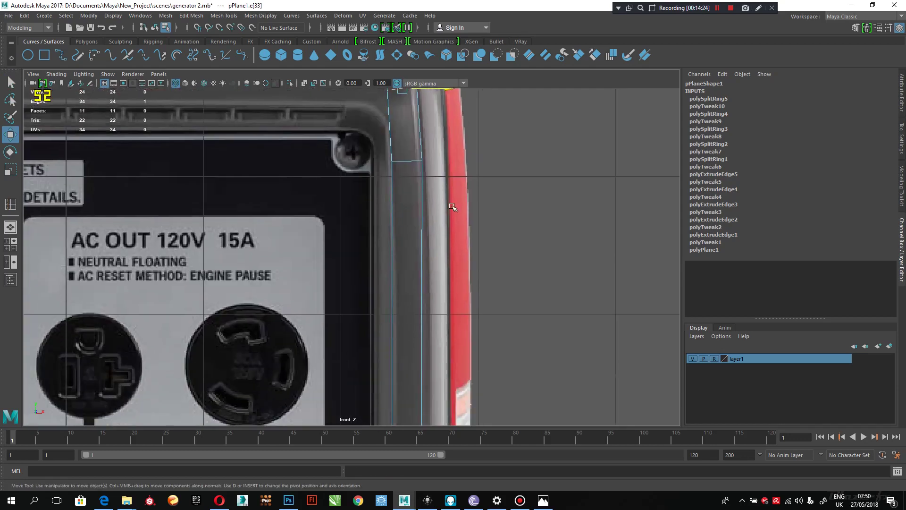
{"action": "right_click_drag", "start_coordinate": [421, 228], "coordinate": [419, 191]}
{"action": "left_click", "coordinate": [423, 236]}
{"action": "right_click", "coordinate": [423, 236], "text": "shift"}
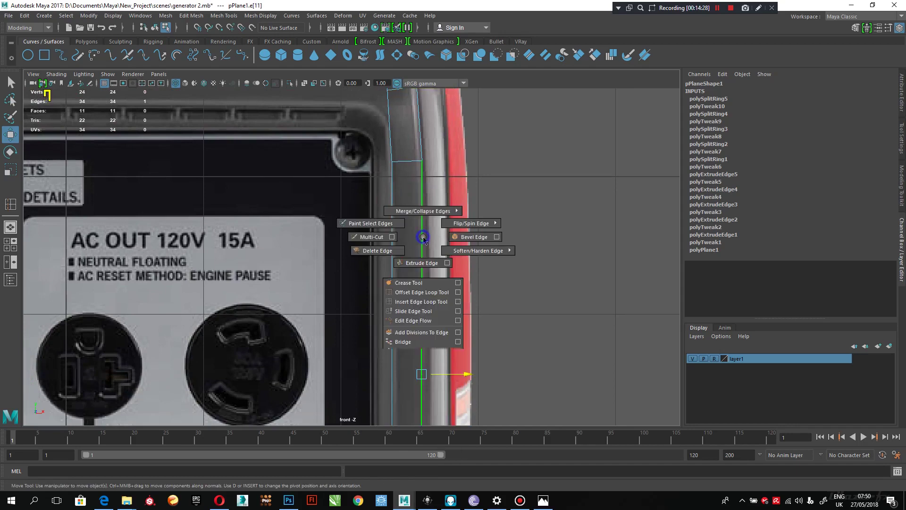
{"action": "left_click", "coordinate": [421, 301]}
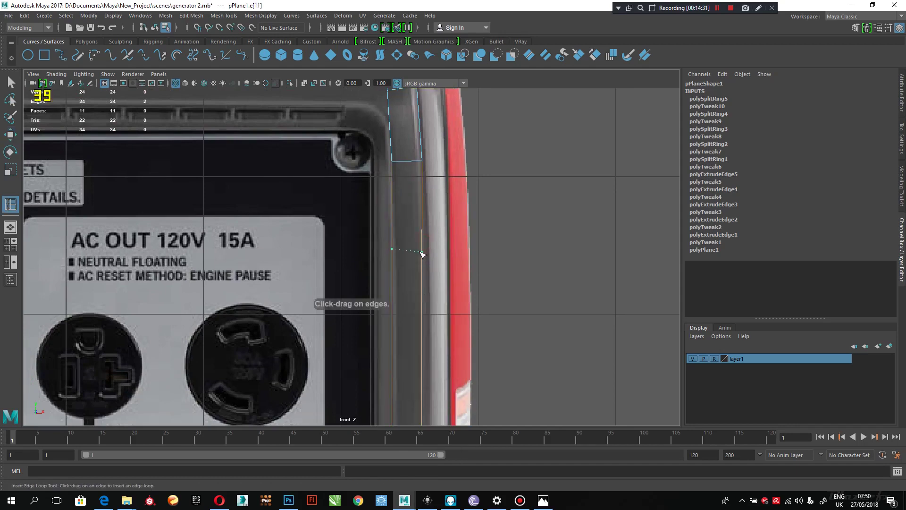
{"action": "left_click", "coordinate": [422, 254]}
{"action": "key", "text": "w"}
{"action": "left_click_drag", "start_coordinate": [442, 249], "coordinate": [445, 249]}
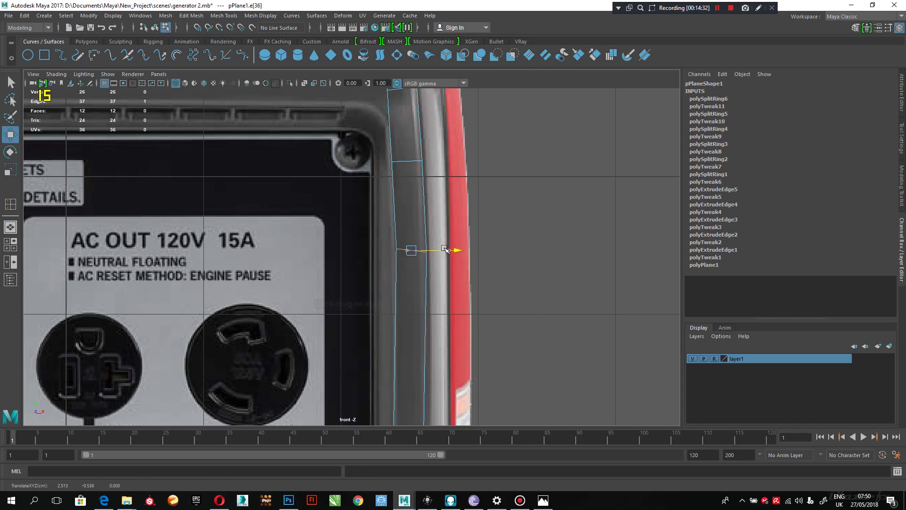
Step: Insert an edge loop across the side segment beside the 20A and 30A outlets and align it in X with the trim
{"action": "middle_click_drag", "start_coordinate": [460, 292], "coordinate": [447, 94], "text": "alt"}
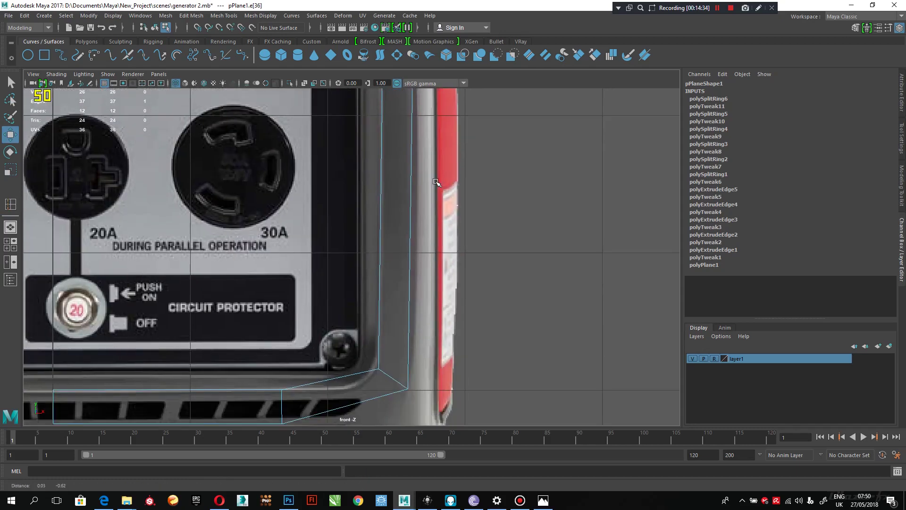
{"action": "left_click", "coordinate": [410, 162]}
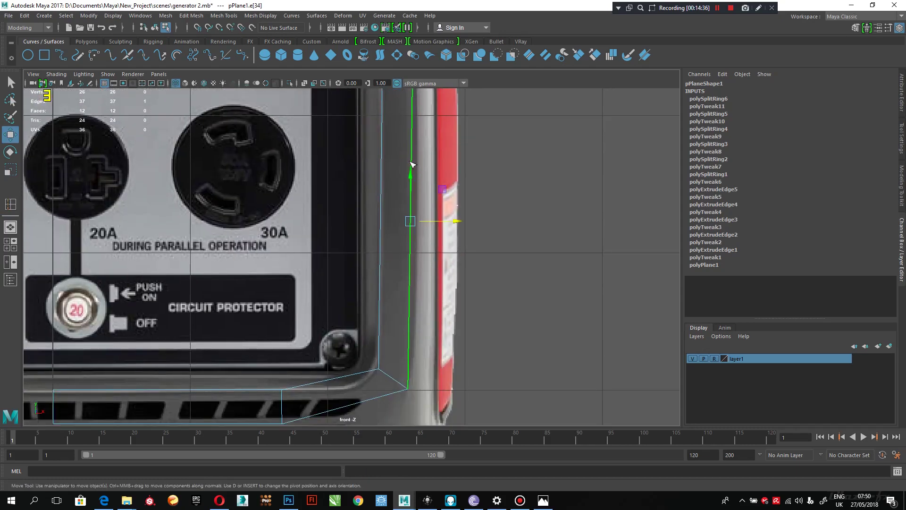
{"action": "key", "text": "g"}
{"action": "left_click_drag", "start_coordinate": [412, 159], "coordinate": [413, 162]}
{"action": "right_click_drag", "start_coordinate": [413, 162], "coordinate": [431, 192], "text": "alt"}
{"action": "middle_click_drag", "start_coordinate": [422, 165], "coordinate": [474, 328], "text": "alt"}
{"action": "mouse_move", "coordinate": [491, 330]}
{"action": "right_mouse_down", "text": "alt"}
{"action": "mouse_move", "coordinate": [459, 302]}
{"action": "mouse_move", "coordinate": [494, 334]}
{"action": "right_mouse_up", "text": "alt"}
{"action": "right_click_drag", "start_coordinate": [451, 296], "coordinate": [465, 313], "text": "alt"}
{"action": "key", "text": "w"}
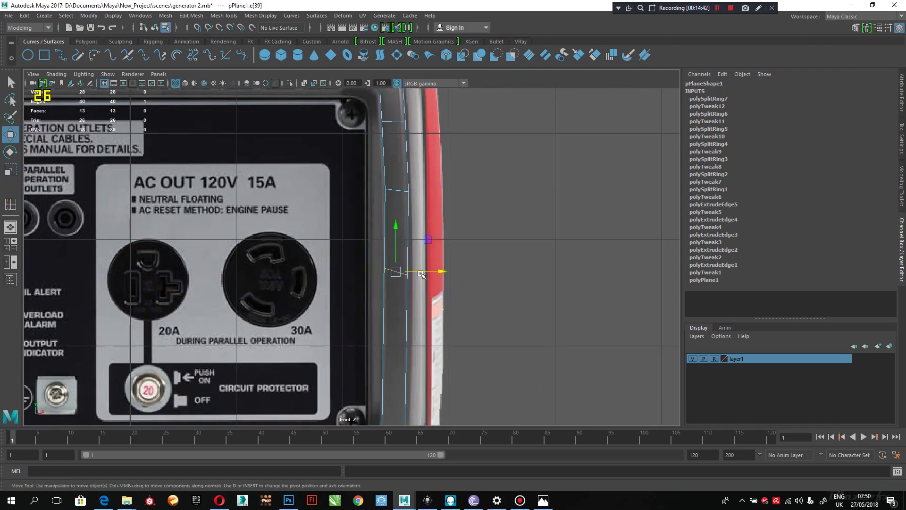
{"action": "left_click_drag", "start_coordinate": [422, 271], "coordinate": [423, 269]}
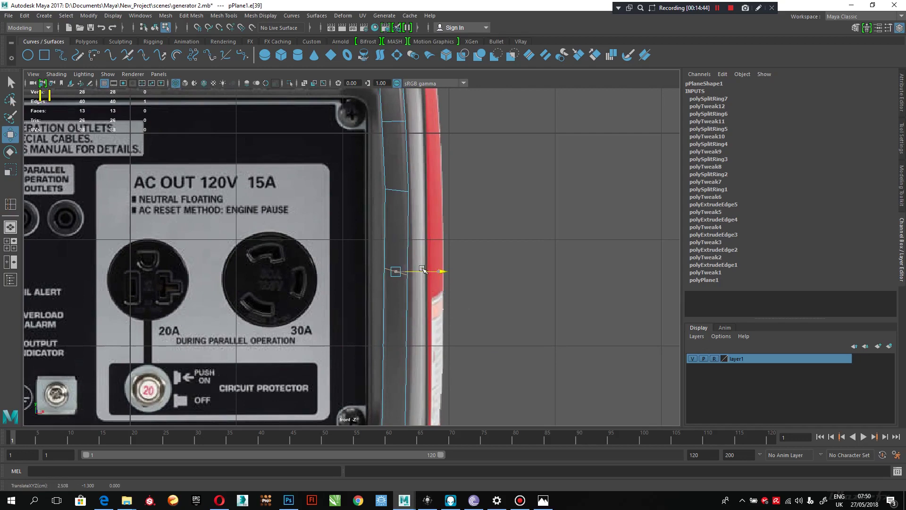
Step: Insert an edge loop across the lowest side segment, beside the circuit protector
{"action": "right_click_drag", "start_coordinate": [406, 219], "coordinate": [364, 219]}
{"action": "left_click_drag", "start_coordinate": [396, 301], "coordinate": [420, 275]}
{"action": "middle_click_drag", "start_coordinate": [419, 275], "coordinate": [423, 124], "text": "alt"}
{"action": "right_click_drag", "start_coordinate": [415, 202], "coordinate": [417, 256]}
{"action": "left_click", "coordinate": [417, 195]}
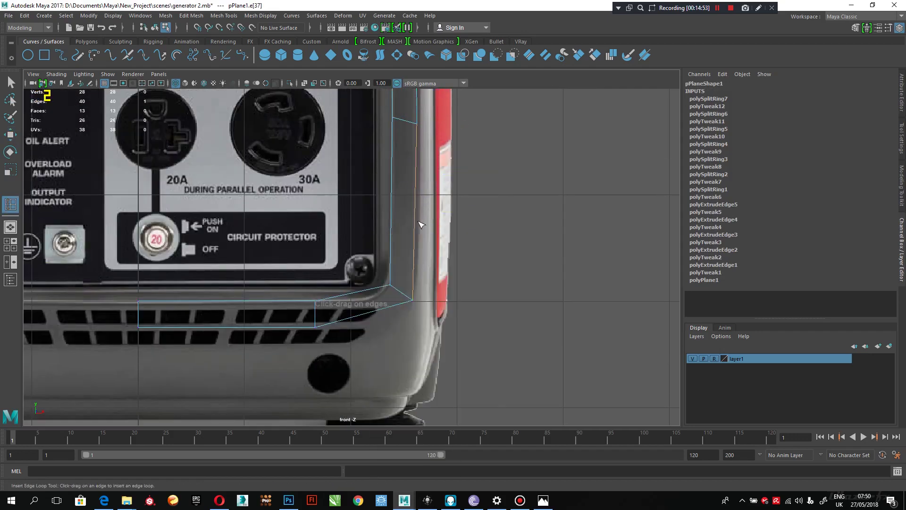
{"action": "mouse_move", "coordinate": [413, 202]}
{"action": "left_mouse_down"}
{"action": "mouse_move", "coordinate": [417, 216]}
{"action": "mouse_move", "coordinate": [414, 209]}
{"action": "left_mouse_up"}
Step: Scale the circuit protector loop flat in Y and shift it slightly in X to fit the grey trim
{"action": "key", "text": "r"}
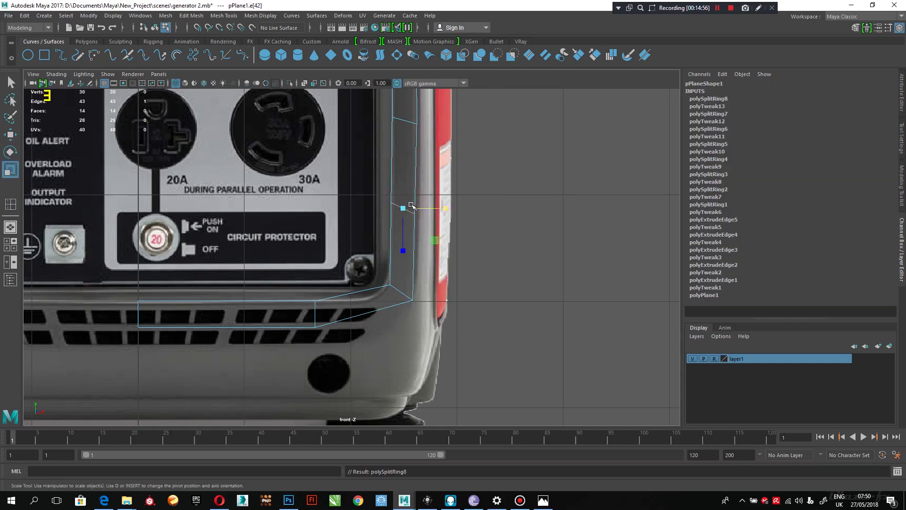
{"action": "middle_click_drag", "start_coordinate": [410, 184], "coordinate": [410, 230], "text": "alt"}
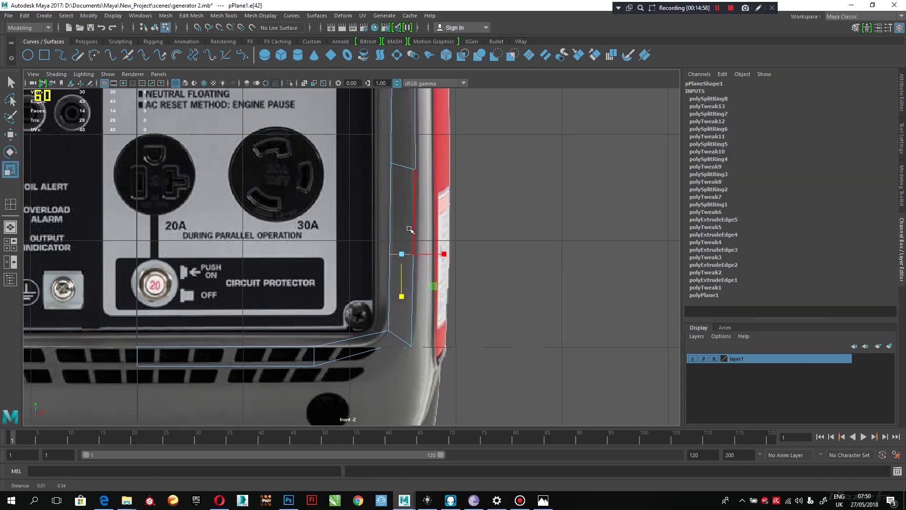
{"action": "key", "text": "w"}
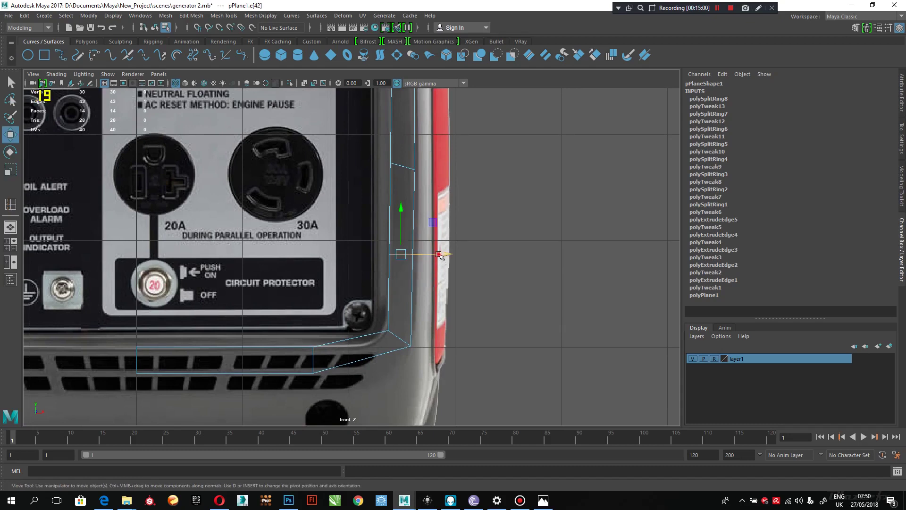
{"action": "left_click_drag", "start_coordinate": [440, 255], "coordinate": [441, 255]}
Step: Scale the loops beside the 30A outlet and the AC OUT label flat in Y so they run horizontally
{"action": "middle_click_drag", "start_coordinate": [392, 212], "coordinate": [399, 255], "text": "alt"}
{"action": "left_click", "coordinate": [409, 211]}
{"action": "key", "text": "r"}
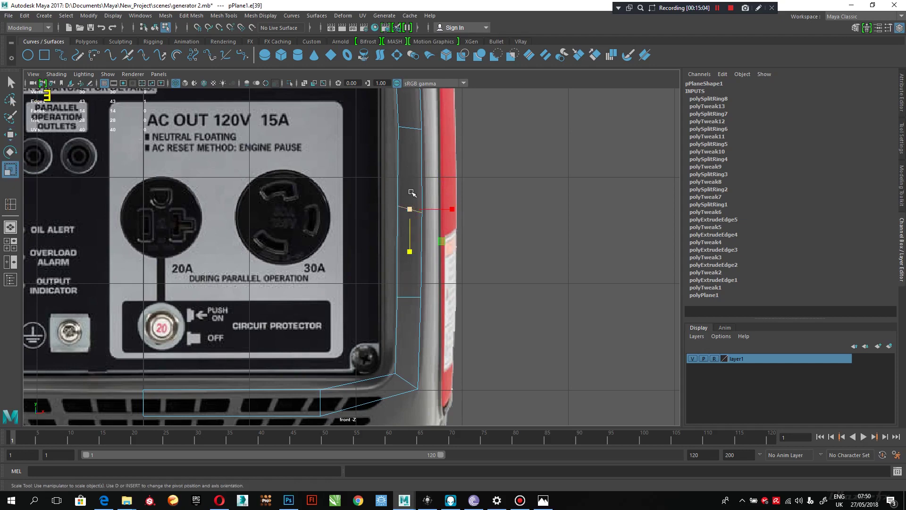
{"action": "left_click_drag", "start_coordinate": [410, 251], "coordinate": [413, 138]}
{"action": "middle_click_drag", "start_coordinate": [408, 189], "coordinate": [405, 288], "text": "alt"}
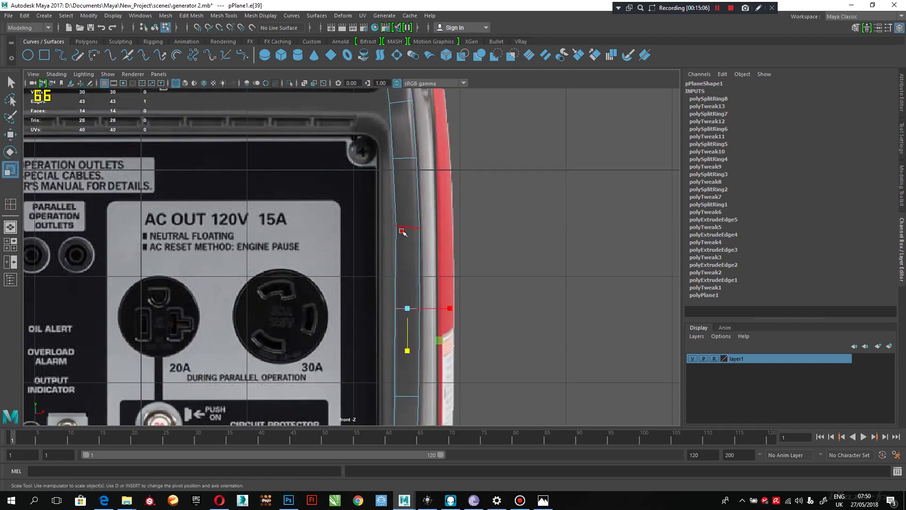
{"action": "left_click", "coordinate": [403, 229]}
{"action": "left_click_drag", "start_coordinate": [409, 270], "coordinate": [409, 151]}
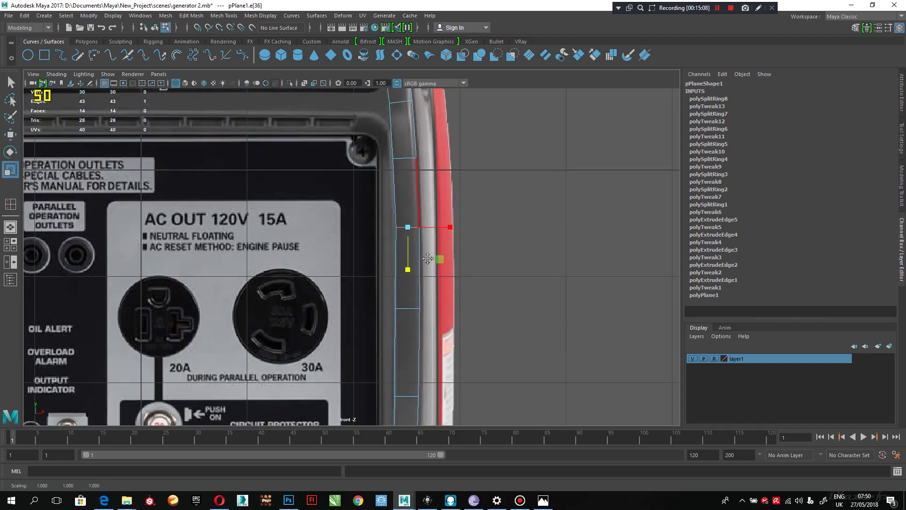
Step: Fine-tune the X position of the lowest side loop, beside the circuit protector, against the trim
{"action": "middle_click_drag", "start_coordinate": [418, 304], "coordinate": [432, 116], "text": "alt"}
{"action": "left_click", "coordinate": [420, 209]}
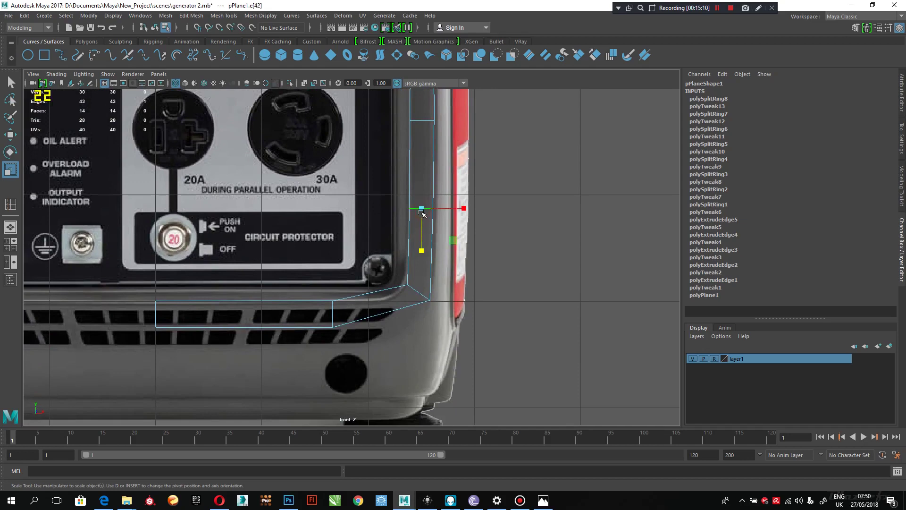
{"action": "key", "text": "w"}
{"action": "left_click_drag", "start_coordinate": [461, 209], "coordinate": [460, 208]}
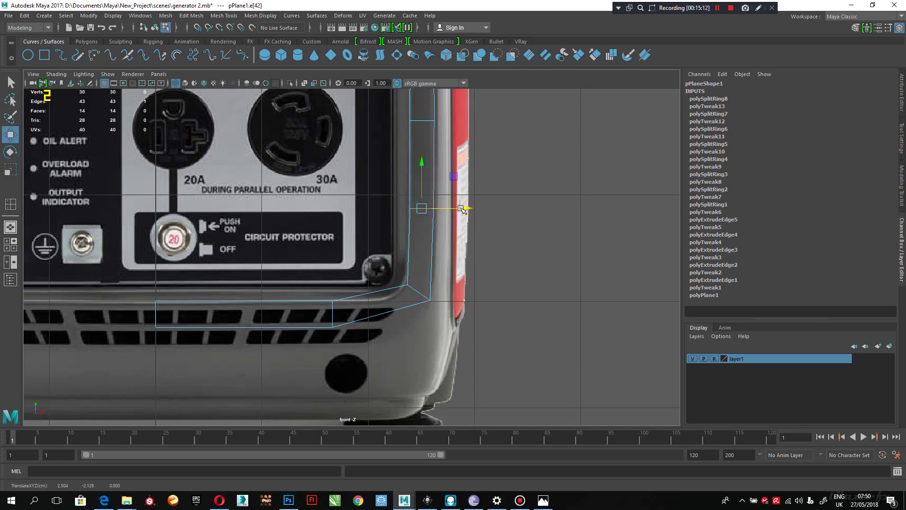
Step: Insert an edge loop across the slanted segment at the panel's lower corner, below the screw
{"action": "middle_click_drag", "start_coordinate": [439, 241], "coordinate": [445, 194], "text": "alt"}
{"action": "right_click_drag", "start_coordinate": [451, 222], "coordinate": [456, 318], "text": "alt"}
{"action": "middle_click_drag", "start_coordinate": [456, 318], "coordinate": [460, 367], "text": "alt"}
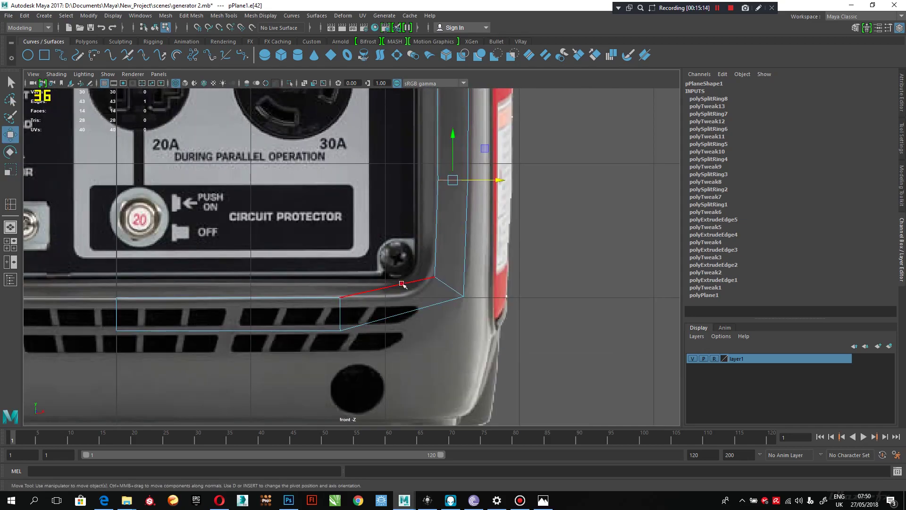
{"action": "left_click", "coordinate": [403, 285]}
{"action": "right_click_drag", "start_coordinate": [402, 285], "coordinate": [396, 341], "text": "shift"}
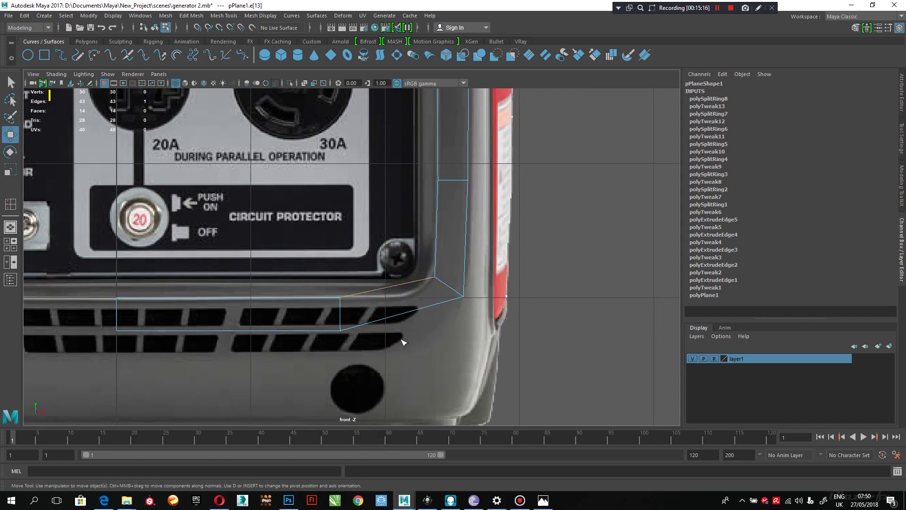
{"action": "left_click", "coordinate": [395, 287]}
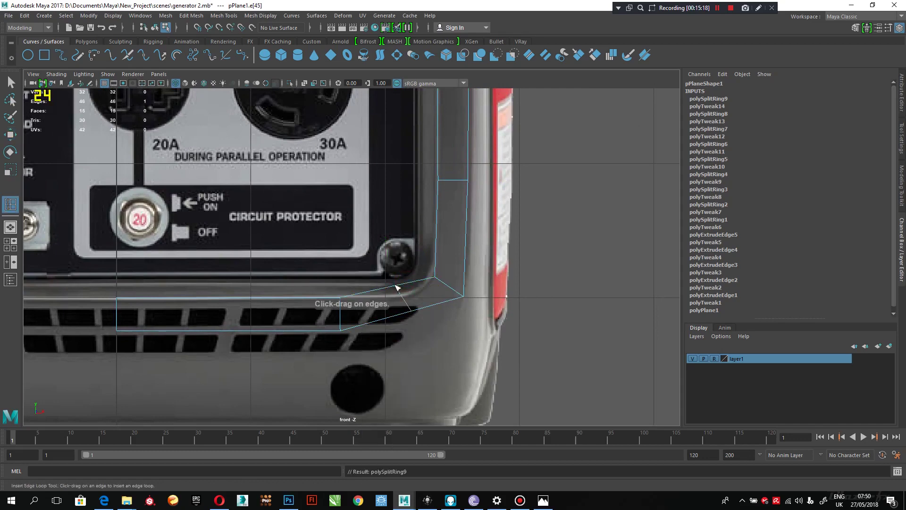
Step: Move the new corner loop down and outward to about X 2.25, Y -3.10 cm to follow the trim's bend
{"action": "key", "text": "w"}
{"action": "left_click_drag", "start_coordinate": [411, 278], "coordinate": [414, 268]}
{"action": "left_click_drag", "start_coordinate": [445, 313], "coordinate": [453, 315]}
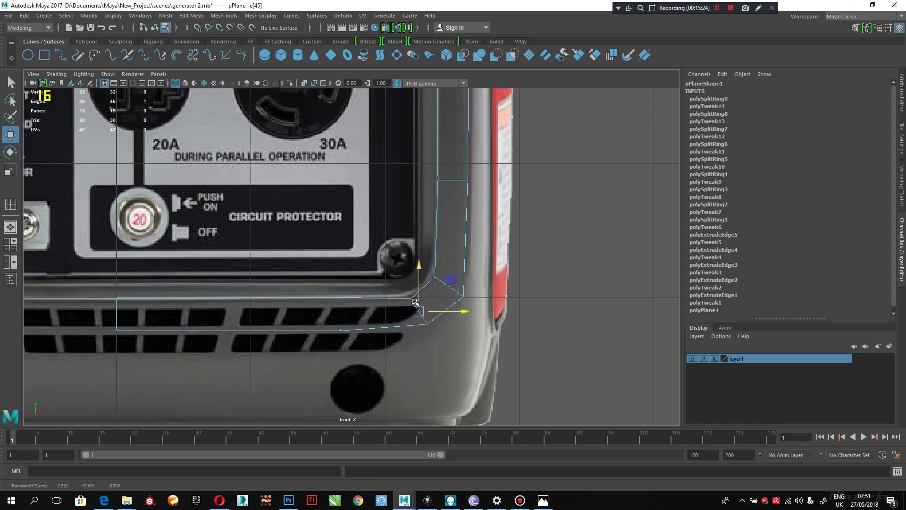
Step: Adjust the corner loop's inner and outer vertices individually, nudging the inner one slightly inward and up and lowering the outer one
{"action": "right_click_drag", "start_coordinate": [414, 302], "coordinate": [368, 233]}
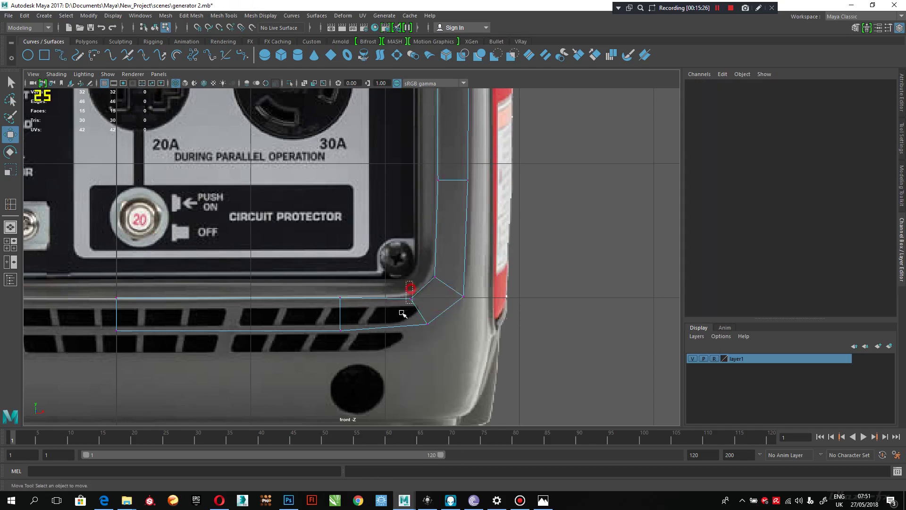
{"action": "left_click", "coordinate": [410, 298]}
{"action": "left_click_drag", "start_coordinate": [409, 285], "coordinate": [411, 283]}
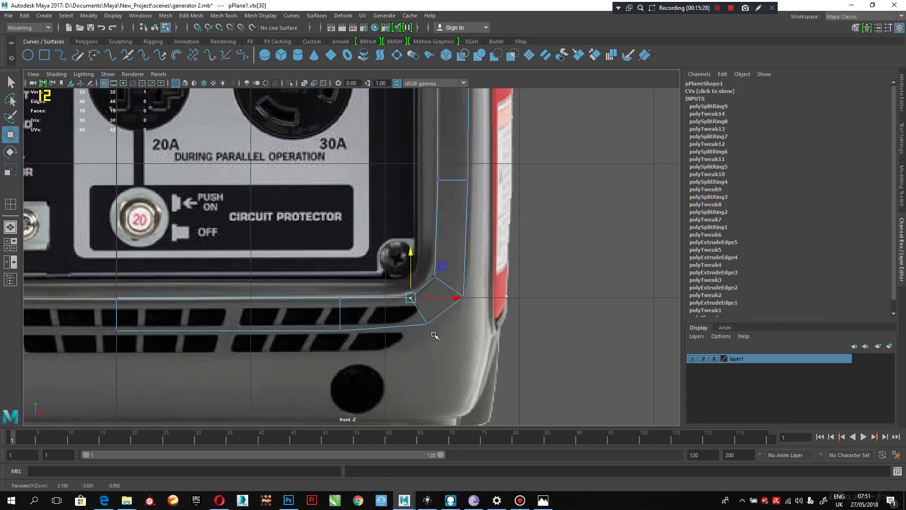
{"action": "middle_click_drag", "start_coordinate": [419, 331], "coordinate": [428, 327], "text": "alt"}
{"action": "left_click", "coordinate": [466, 317]}
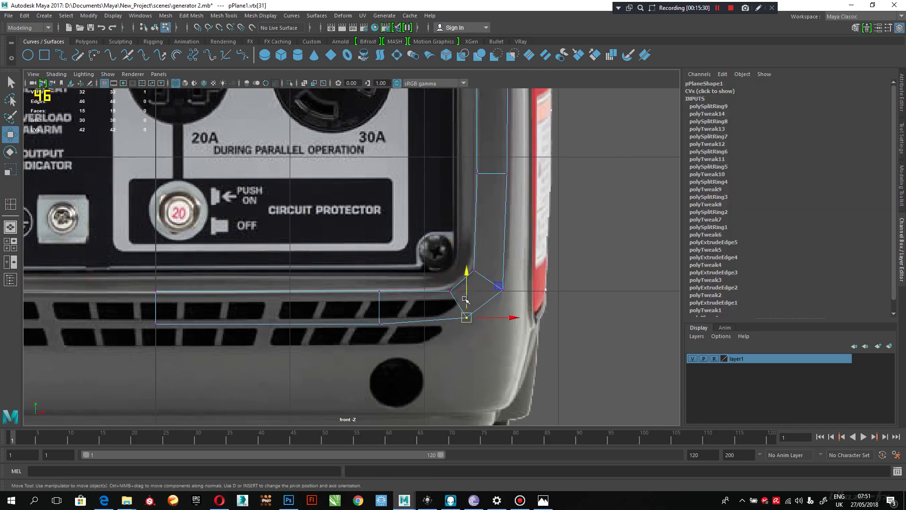
{"action": "left_click_drag", "start_coordinate": [466, 278], "coordinate": [465, 284]}
Step: Lower the two upper vertices of the bottom strip slightly to about Y -3.01 cm, along the trim above the vents
{"action": "middle_click_drag", "start_coordinate": [387, 297], "coordinate": [470, 306], "text": "alt"}
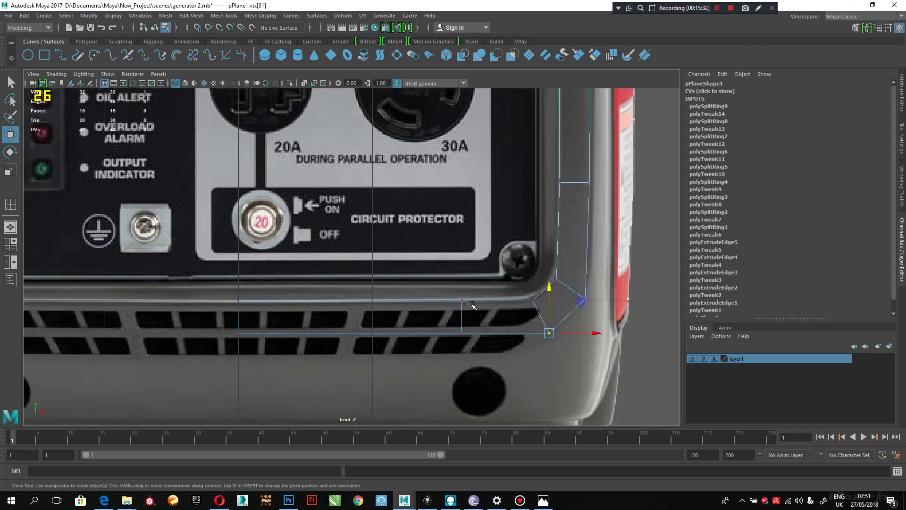
{"action": "left_click_drag", "start_coordinate": [484, 286], "coordinate": [208, 315]}
{"action": "left_click_drag", "start_coordinate": [348, 250], "coordinate": [350, 254]}
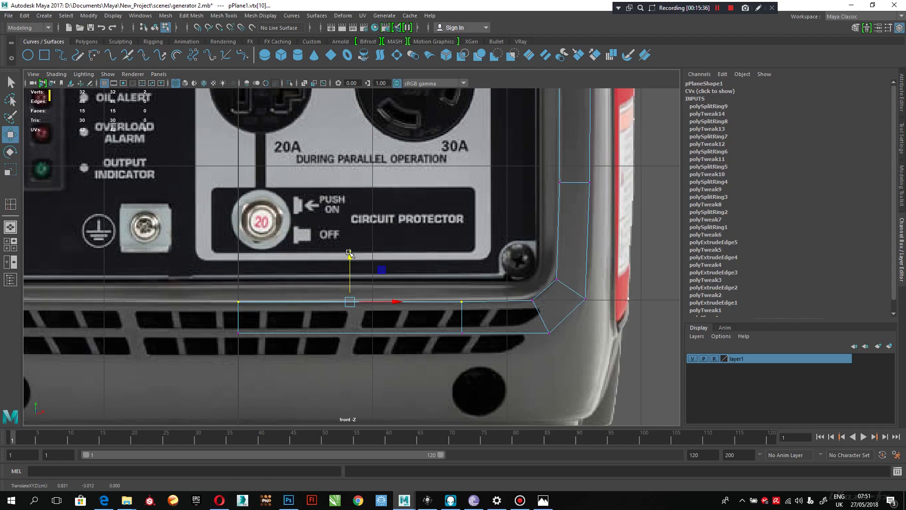
Step: Examine how the whole strip follows the grey trim around the generator's front panel
{"action": "middle_click_drag", "start_coordinate": [349, 253], "coordinate": [213, 253], "text": "alt"}
{"action": "right_click_drag", "start_coordinate": [249, 265], "coordinate": [429, 336], "text": "alt"}
{"action": "right_click_drag", "start_coordinate": [456, 364], "coordinate": [380, 326], "text": "alt"}
{"action": "middle_click_drag", "start_coordinate": [318, 107], "coordinate": [338, 296], "text": "alt"}
{"action": "middle_click_drag", "start_coordinate": [327, 247], "coordinate": [362, 265], "text": "alt"}
{"action": "right_click_drag", "start_coordinate": [330, 207], "coordinate": [435, 325], "text": "alt"}
{"action": "middle_click_drag", "start_coordinate": [436, 326], "coordinate": [441, 258], "text": "alt"}
{"action": "middle_click_drag", "start_coordinate": [357, 120], "coordinate": [350, 26], "text": "alt"}
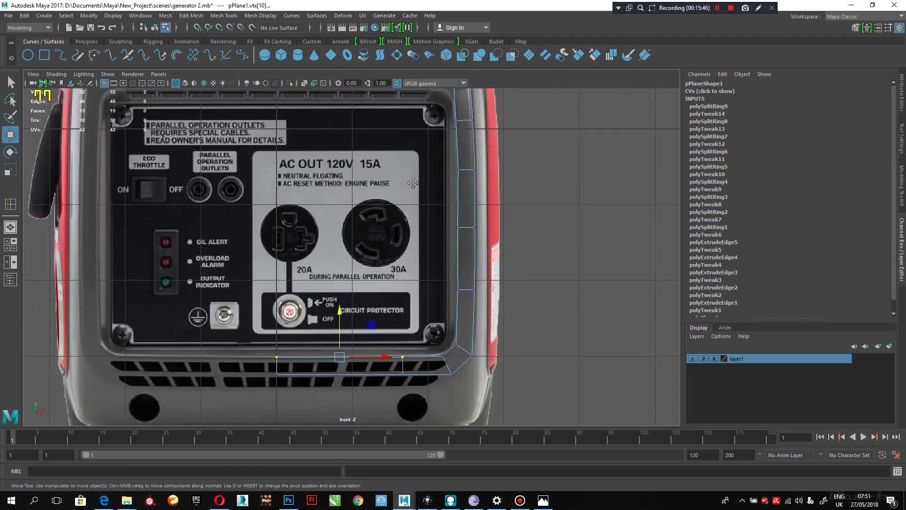
{"action": "middle_click_drag", "start_coordinate": [391, 257], "coordinate": [407, 208], "text": "alt"}
{"action": "right_click_drag", "start_coordinate": [407, 208], "coordinate": [459, 276], "text": "alt"}
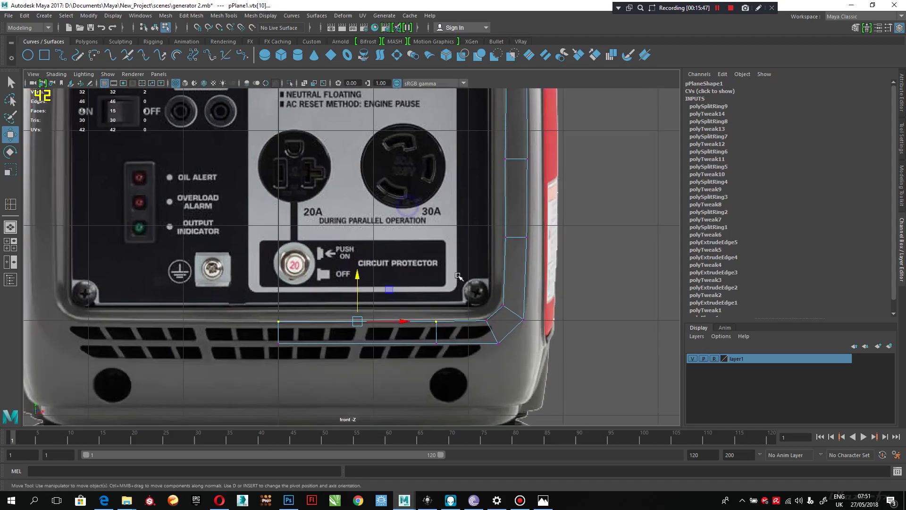
Step: Lower the bottom strip's two lower vertices, at the centre line and the next edge, to about Y -3.44 cm, below the vents
{"action": "left_click", "coordinate": [279, 344]}
{"action": "left_click", "coordinate": [279, 301]}
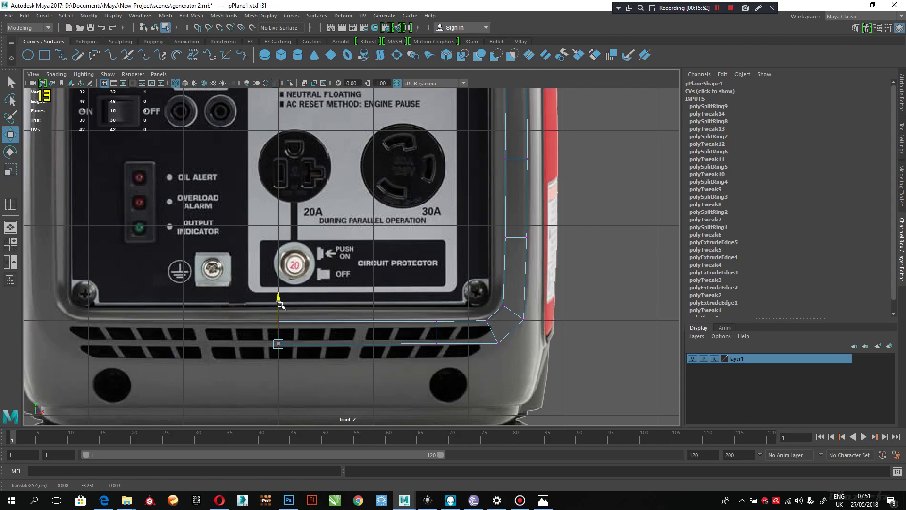
{"action": "left_click_drag", "start_coordinate": [281, 305], "coordinate": [280, 324]}
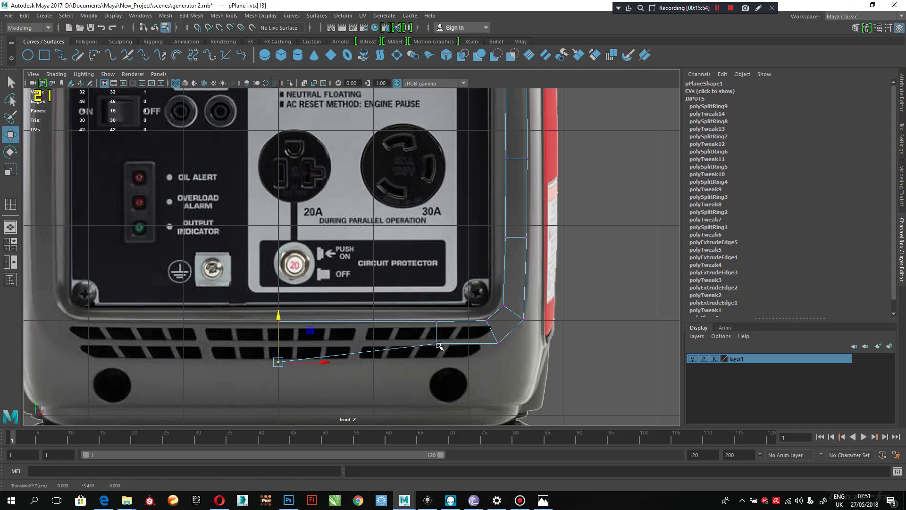
{"action": "left_click", "coordinate": [439, 345]}
{"action": "left_click_drag", "start_coordinate": [437, 305], "coordinate": [438, 323]}
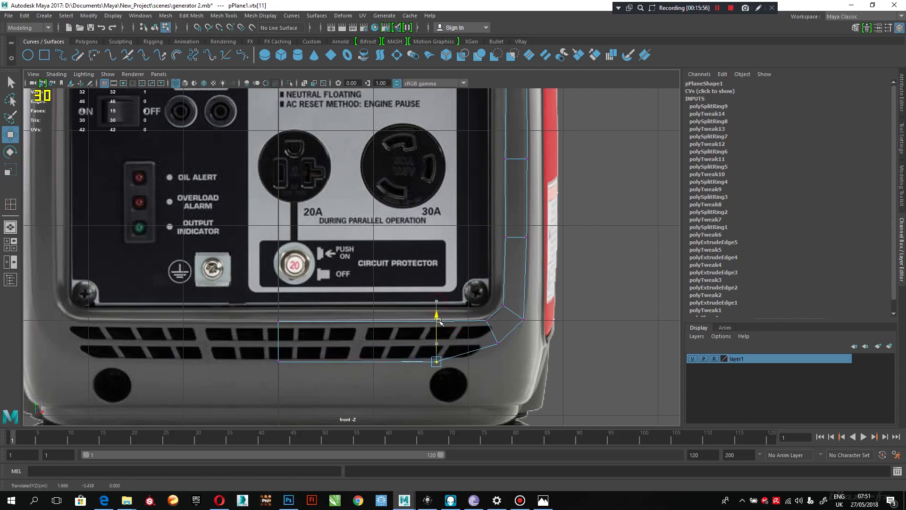
{"action": "left_click_drag", "start_coordinate": [505, 332], "coordinate": [491, 352]}
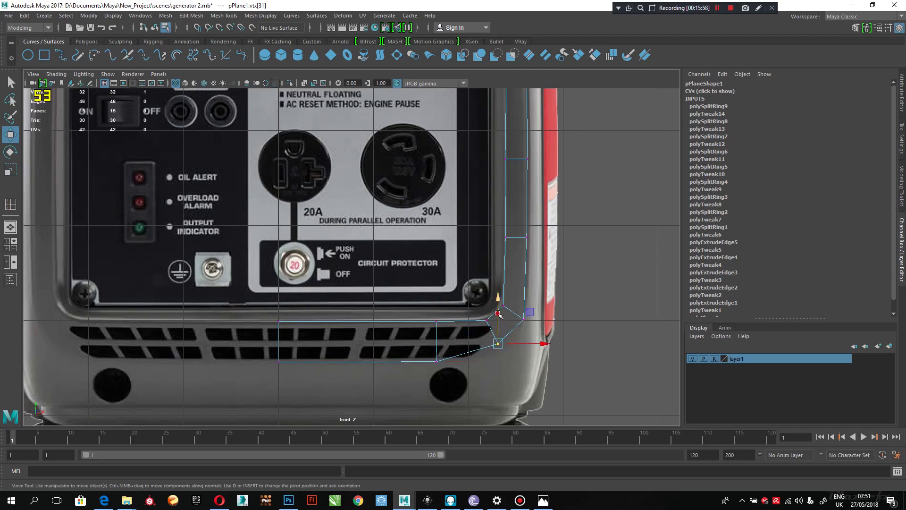
Step: Insert another edge loop across the diagonal corner segment, just below the panel's corner screw
{"action": "scroll", "coordinate": [515, 362], "scroll_direction": "up", "scroll_amount": 5}
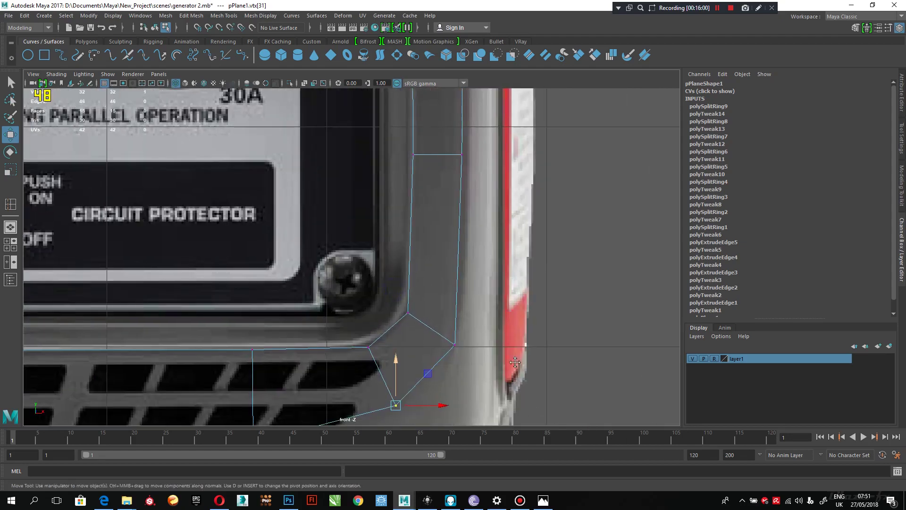
{"action": "middle_click_drag", "start_coordinate": [515, 362], "coordinate": [500, 286], "text": "alt"}
{"action": "right_click_drag", "start_coordinate": [382, 249], "coordinate": [381, 192]}
{"action": "left_click", "coordinate": [377, 249]}
{"action": "right_click_drag", "start_coordinate": [377, 249], "coordinate": [384, 314], "text": "shift"}
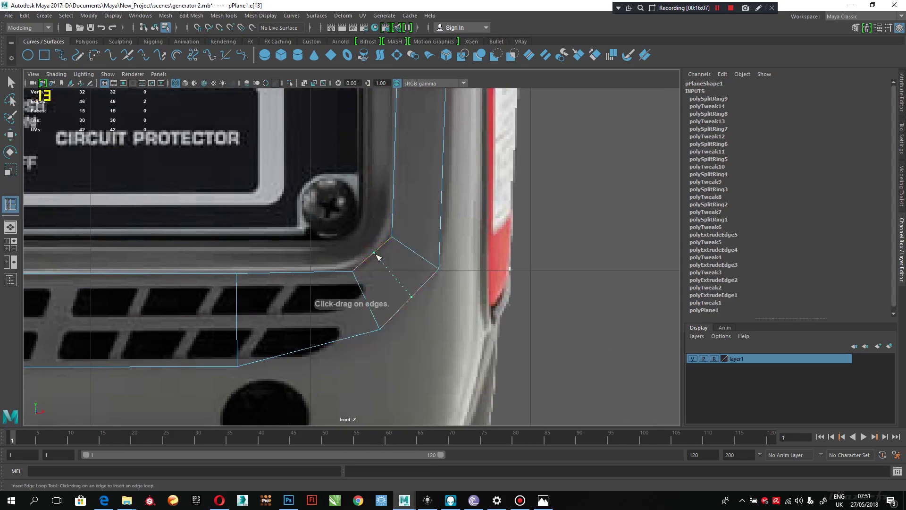
Step: Insert an edge loop across the strip's lower-right corner face and move the new edge slightly outward
{"action": "left_click", "coordinate": [378, 257]}
{"action": "key", "text": "w"}
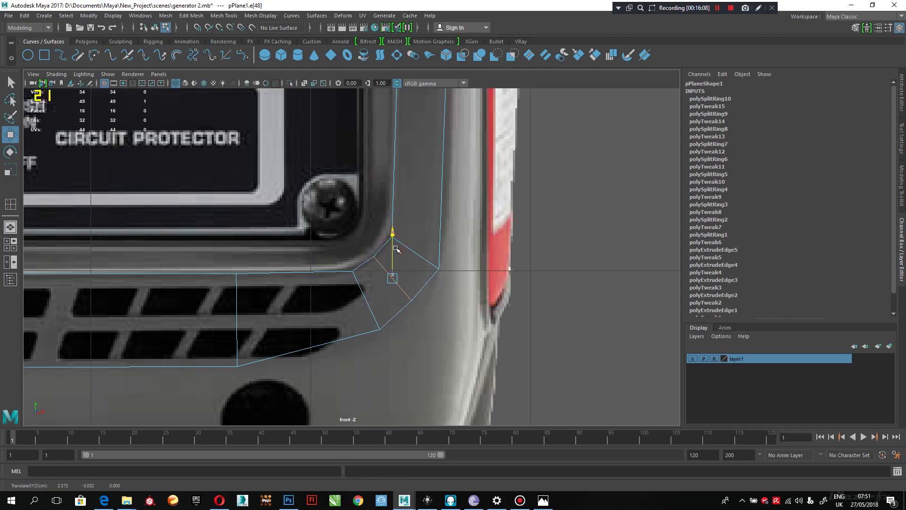
{"action": "left_click_drag", "start_coordinate": [396, 248], "coordinate": [395, 249]}
{"action": "left_click_drag", "start_coordinate": [419, 278], "coordinate": [425, 279]}
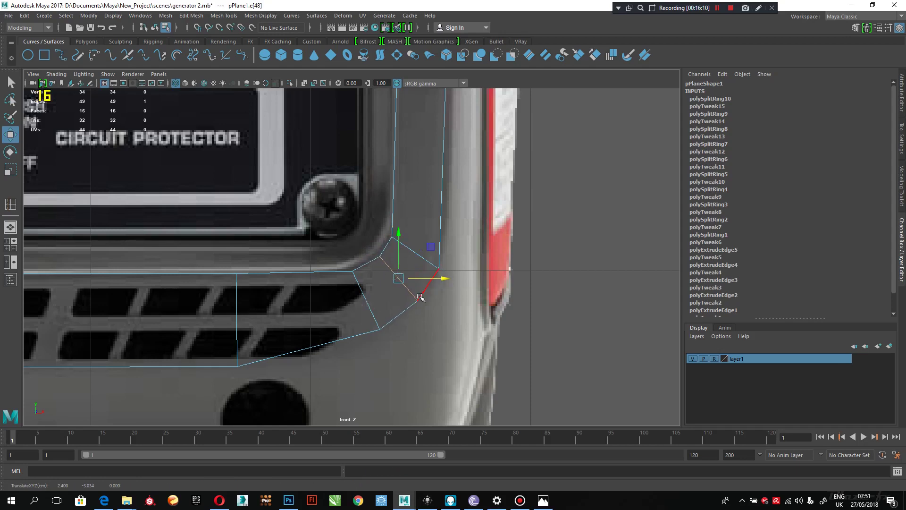
Step: Move the outer vertex of the new corner edge downward to round the strip's lower-right corner
{"action": "right_click_drag", "start_coordinate": [419, 296], "coordinate": [373, 219]}
{"action": "left_click_drag", "start_coordinate": [437, 321], "coordinate": [407, 295]}
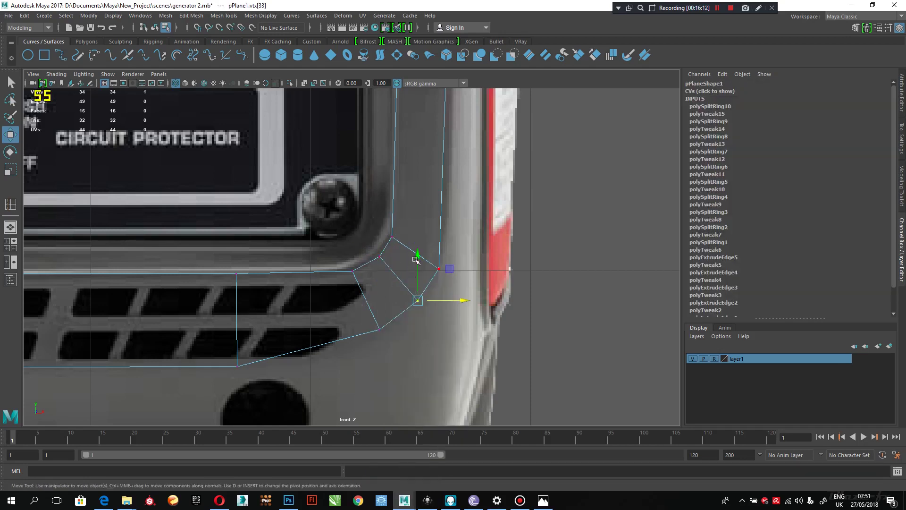
{"action": "left_click_drag", "start_coordinate": [416, 260], "coordinate": [424, 262]}
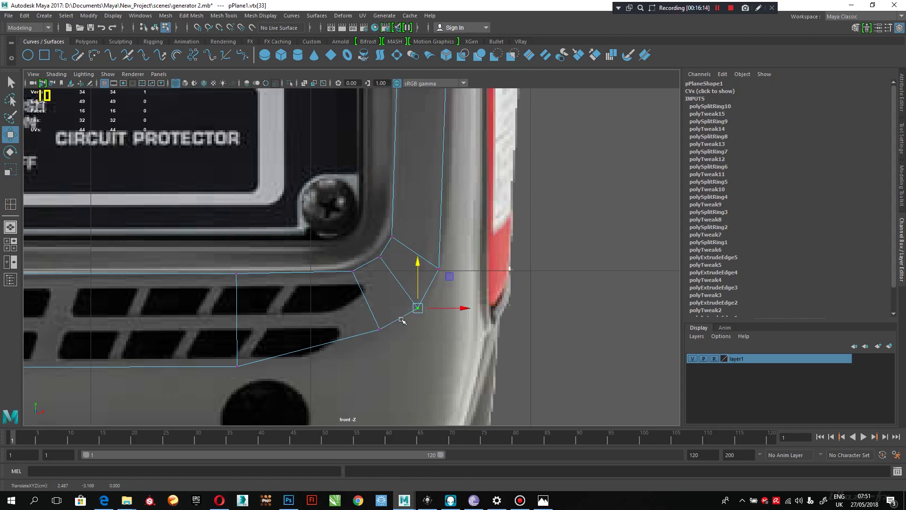
Step: Reposition the lower outer vertex beside the vent slots left and down to widen the corner's curve
{"action": "left_click", "coordinate": [379, 326]}
{"action": "left_click_drag", "start_coordinate": [380, 300], "coordinate": [382, 308]}
{"action": "left_click_drag", "start_coordinate": [413, 340], "coordinate": [408, 336]}
{"action": "key", "text": "ctrl+z"}
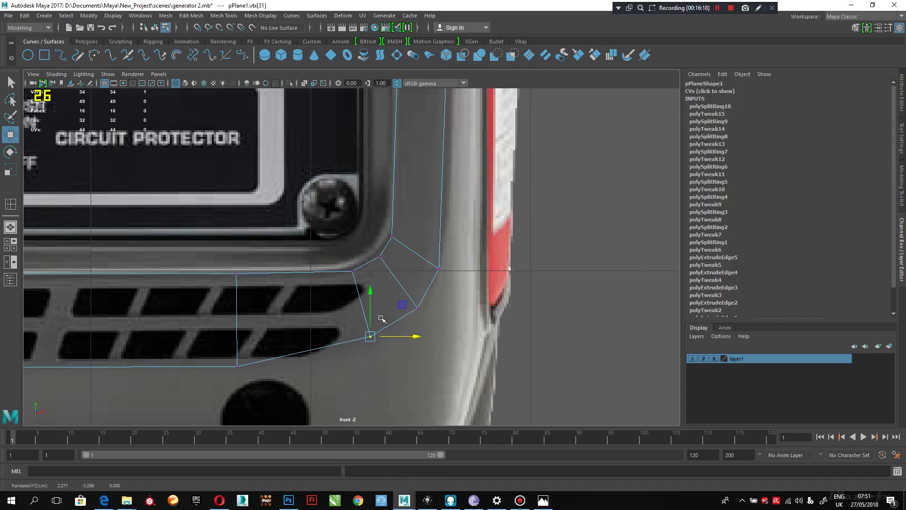
{"action": "left_click_drag", "start_coordinate": [371, 298], "coordinate": [372, 313]}
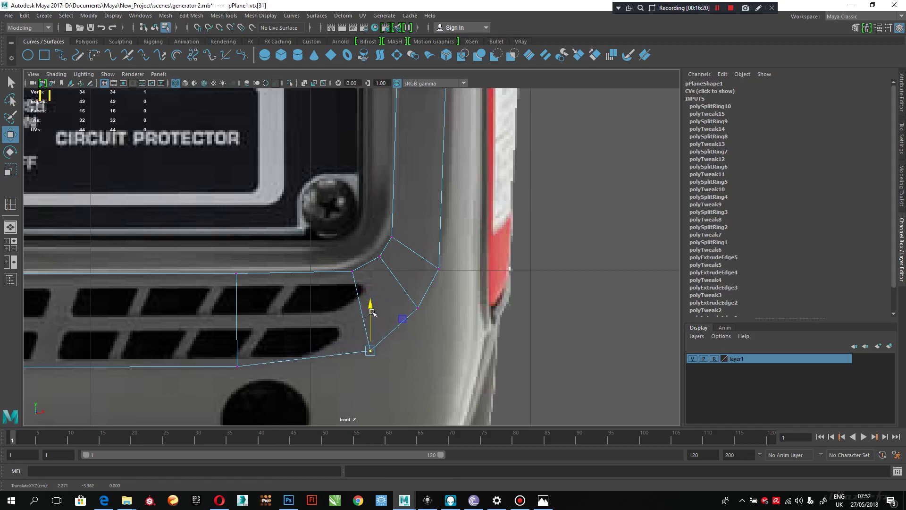
Step: Nudge the inner vertex of the new corner edge upward to follow the control panel's rounded rim
{"action": "left_click", "coordinate": [395, 267]}
{"action": "left_click_drag", "start_coordinate": [383, 244], "coordinate": [379, 241]}
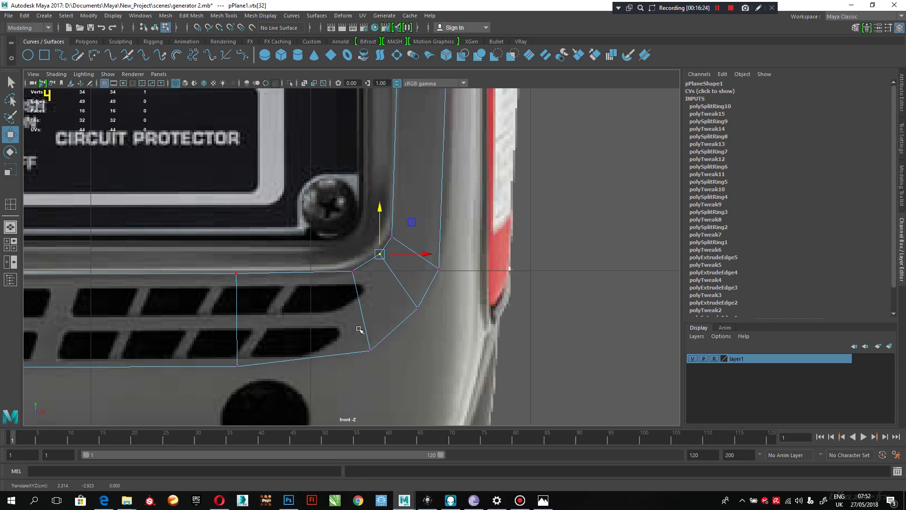
{"action": "scroll", "coordinate": [359, 329], "scroll_direction": "down", "scroll_amount": 8}
{"action": "scroll", "coordinate": [341, 324], "scroll_direction": "up", "scroll_amount": 2}
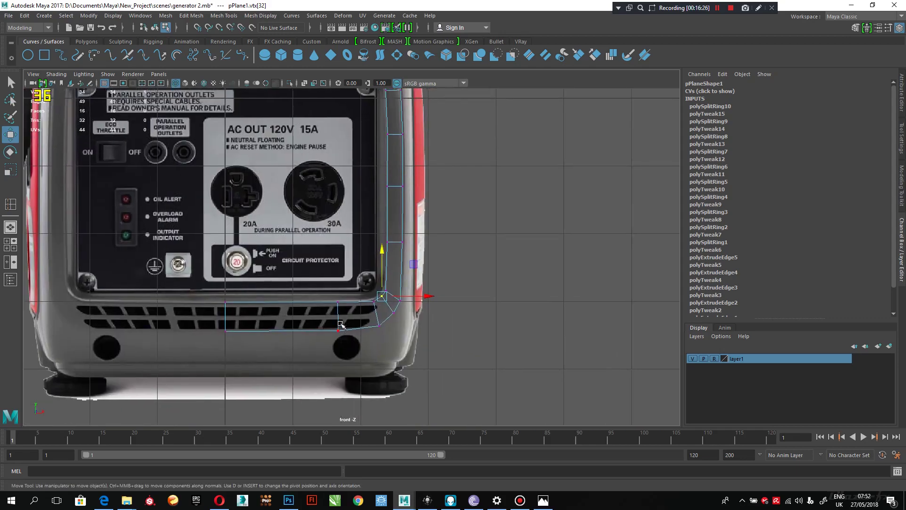
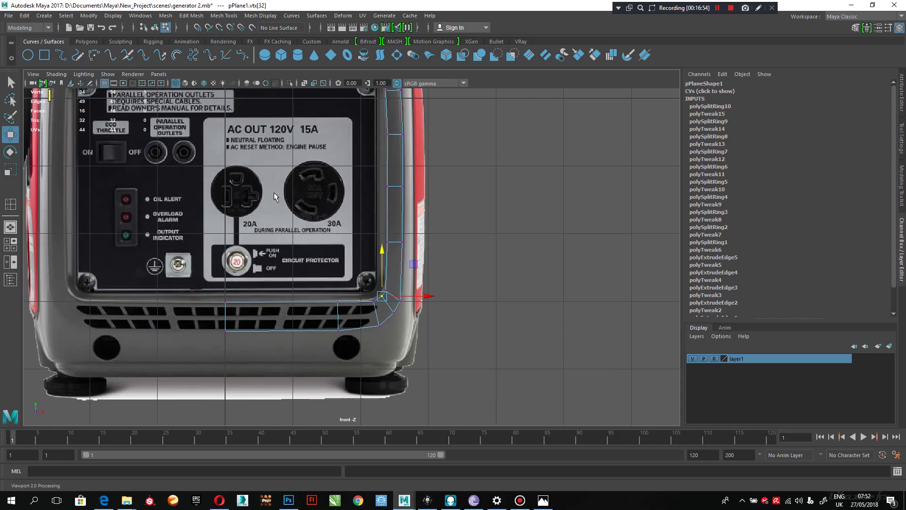
Step: Review the strip against the generator reference image and display it in smooth mesh preview
{"action": "key", "text": "q"}
{"action": "middle_click_drag", "start_coordinate": [298, 235], "coordinate": [367, 243], "text": "alt"}
{"action": "right_click_drag", "start_coordinate": [367, 243], "coordinate": [412, 304], "text": "alt"}
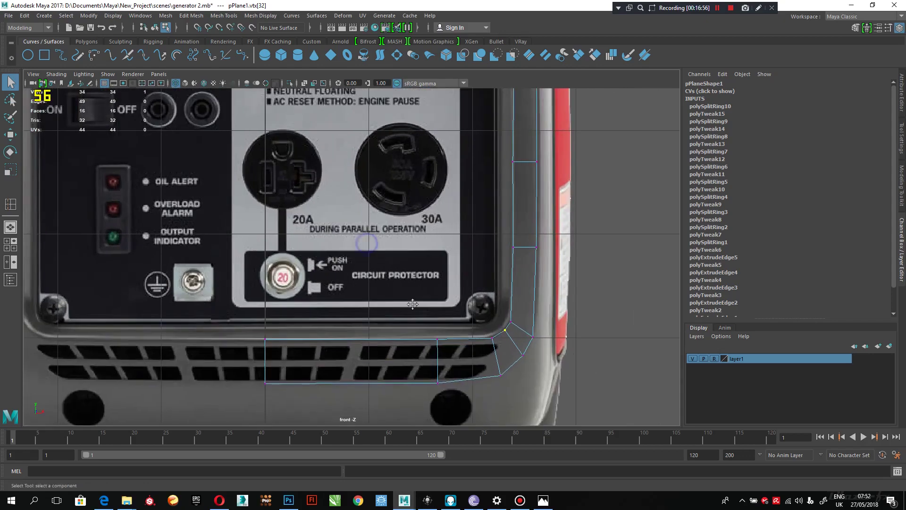
{"action": "scroll", "coordinate": [473, 314], "scroll_direction": "up", "scroll_amount": 2}
{"action": "middle_click_drag", "start_coordinate": [389, 257], "coordinate": [430, 323], "text": "alt"}
{"action": "right_click_drag", "start_coordinate": [430, 324], "coordinate": [333, 223], "text": "alt"}
{"action": "middle_click_drag", "start_coordinate": [333, 223], "coordinate": [329, 260], "text": "alt"}
{"action": "right_click_drag", "start_coordinate": [329, 260], "coordinate": [360, 267], "text": "alt"}
{"action": "middle_click_drag", "start_coordinate": [360, 266], "coordinate": [334, 317], "text": "alt"}
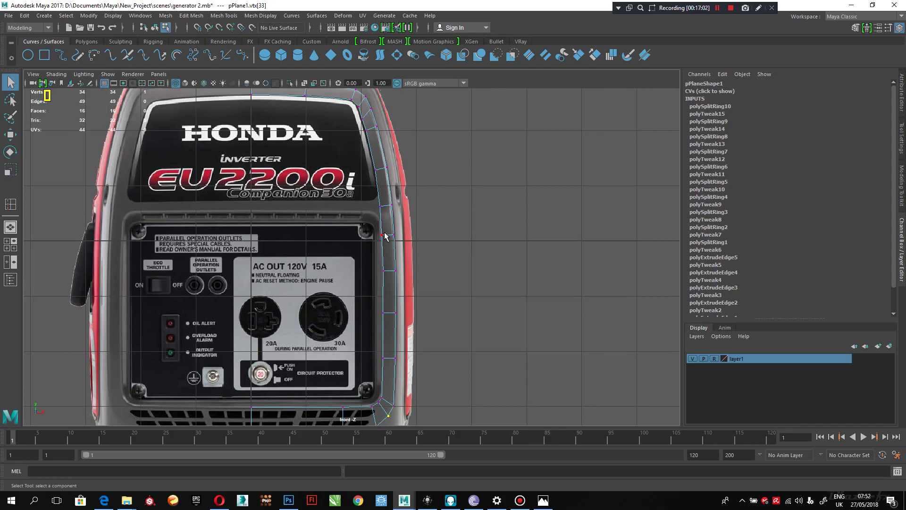
{"action": "key", "text": "3"}
Step: Fine-tune the inner vertex at the smoothed lower-right corner to match the panel rim
{"action": "middle_click_drag", "start_coordinate": [441, 284], "coordinate": [414, 267], "text": "alt"}
{"action": "scroll", "coordinate": [443, 352], "scroll_direction": "up", "scroll_amount": 3}
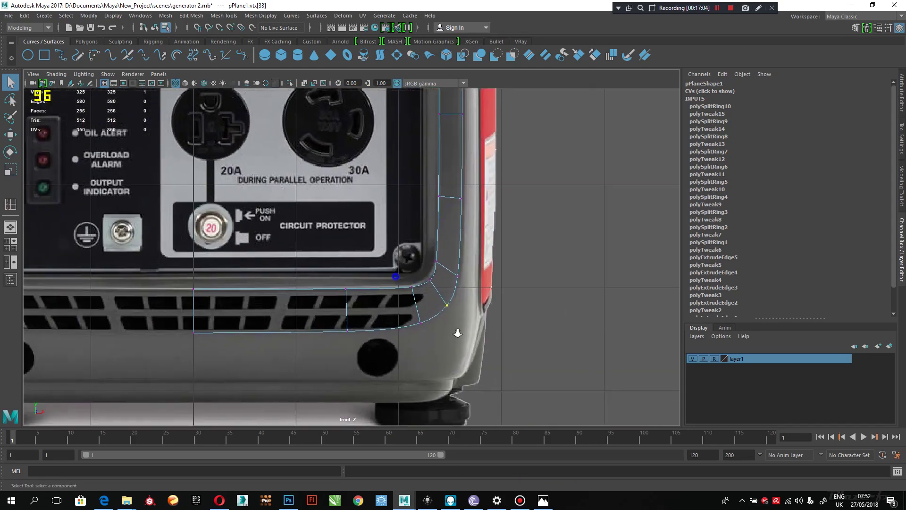
{"action": "left_click_drag", "start_coordinate": [457, 279], "coordinate": [448, 296]}
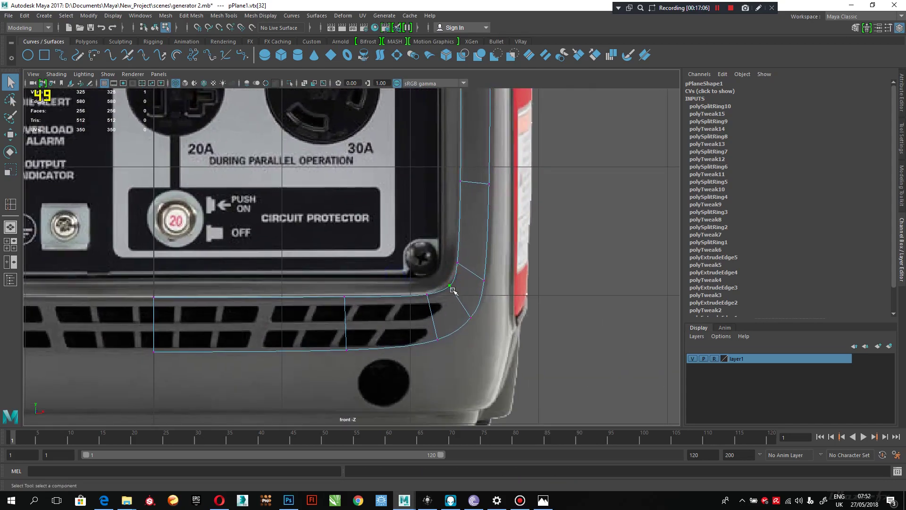
{"action": "key", "text": "w"}
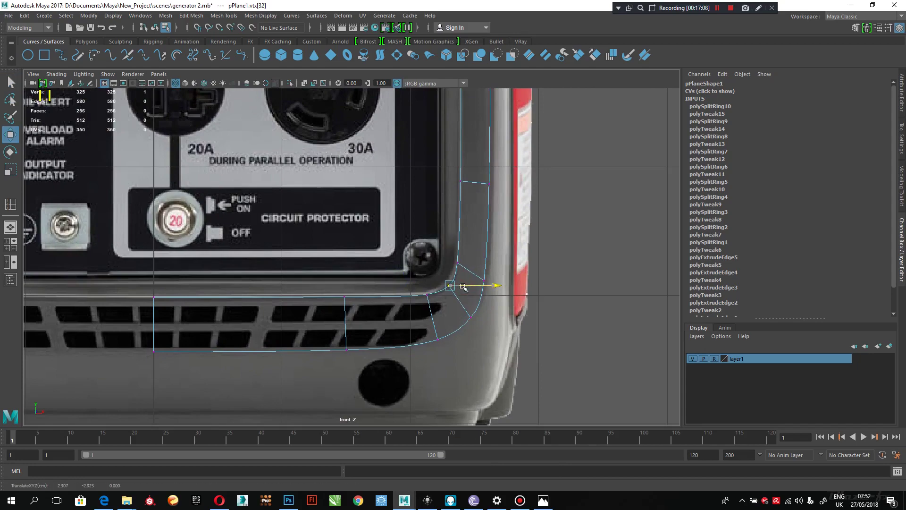
{"action": "left_click", "coordinate": [463, 290]}
Step: Nudge the vertices around the strip's upper-right corner upward and outward to match the casing's rounded outline
{"action": "middle_click_drag", "start_coordinate": [413, 161], "coordinate": [413, 424], "text": "alt"}
{"action": "middle_click_drag", "start_coordinate": [341, 271], "coordinate": [348, 417], "text": "alt"}
{"action": "middle_click_drag", "start_coordinate": [379, 299], "coordinate": [421, 470], "text": "alt"}
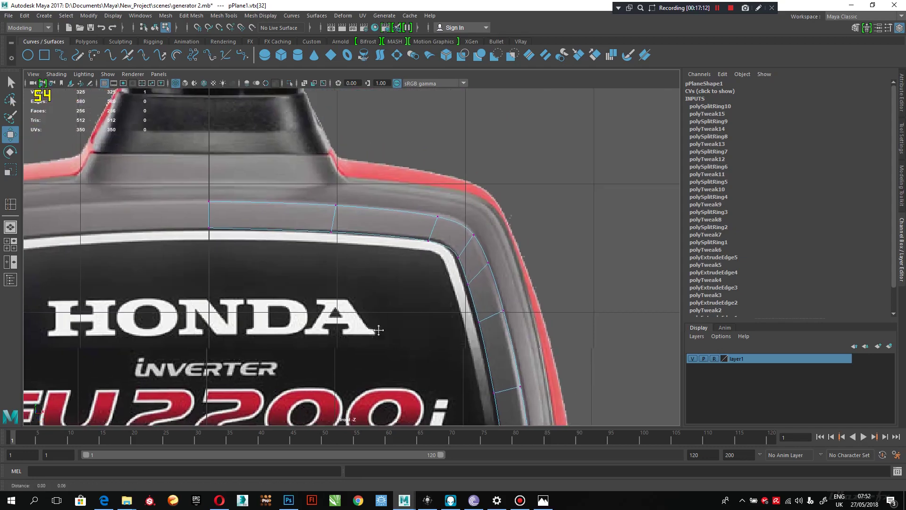
{"action": "left_click", "coordinate": [438, 217]}
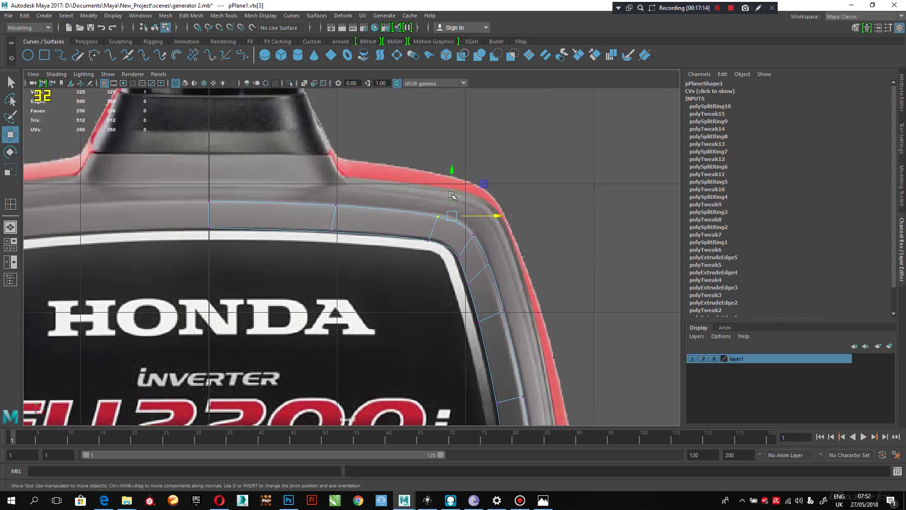
{"action": "left_click_drag", "start_coordinate": [453, 193], "coordinate": [453, 190]}
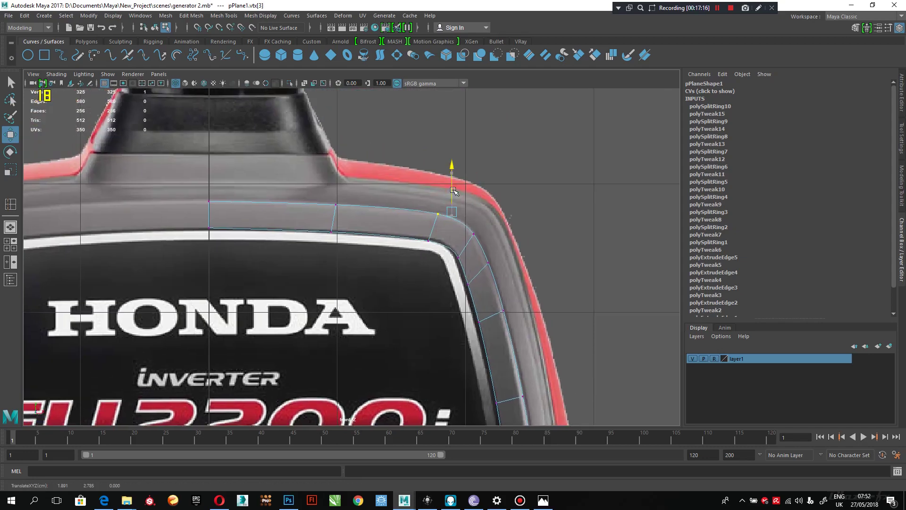
{"action": "left_click", "coordinate": [428, 241]}
{"action": "left_click_drag", "start_coordinate": [443, 223], "coordinate": [489, 232]}
{"action": "left_click", "coordinate": [474, 234]}
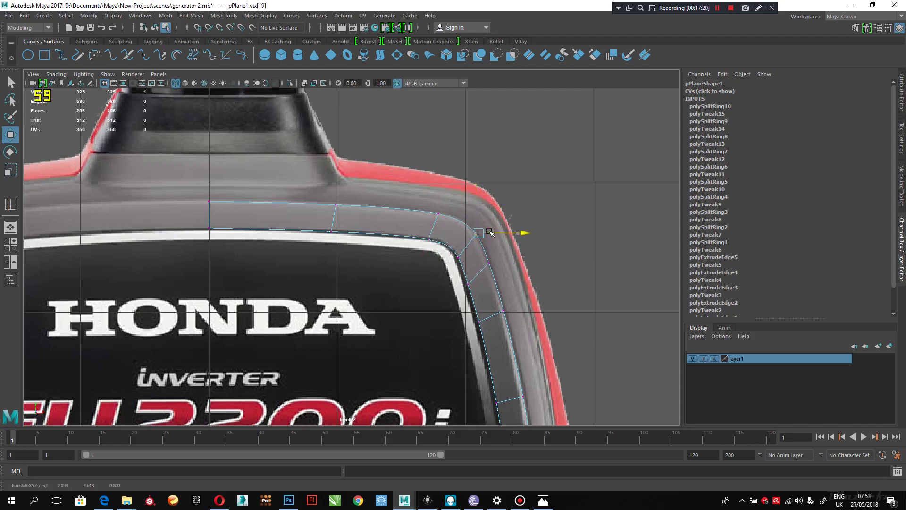
Step: Adjust the inner vertex on the strip's top section above the HONDA lettering to follow the white border
{"action": "middle_click_drag", "start_coordinate": [299, 305], "coordinate": [331, 285], "text": "alt"}
{"action": "left_click", "coordinate": [363, 209]}
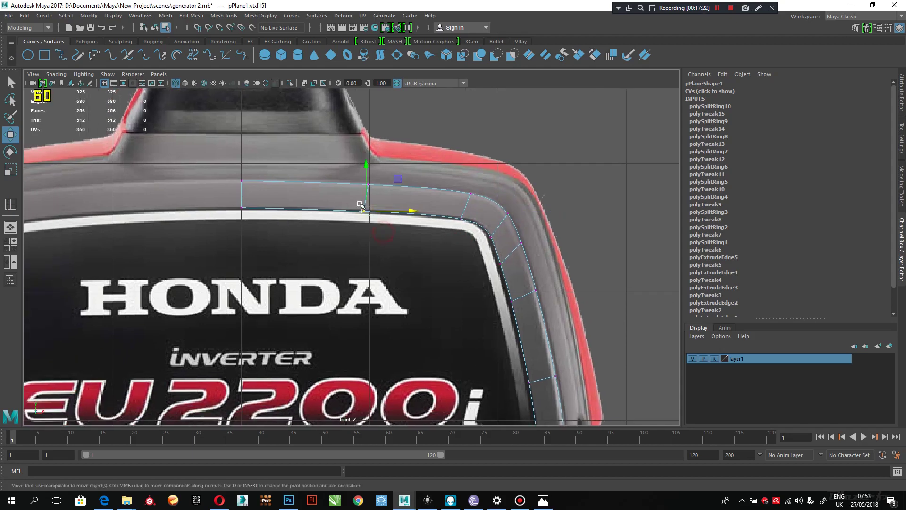
{"action": "left_click_drag", "start_coordinate": [384, 211], "coordinate": [374, 190]}
Step: Shift the strip's inner side vertices beside the EU2200i logo and the AC OUT label to follow the panel edge
{"action": "middle_click_drag", "start_coordinate": [435, 322], "coordinate": [401, 234], "text": "alt"}
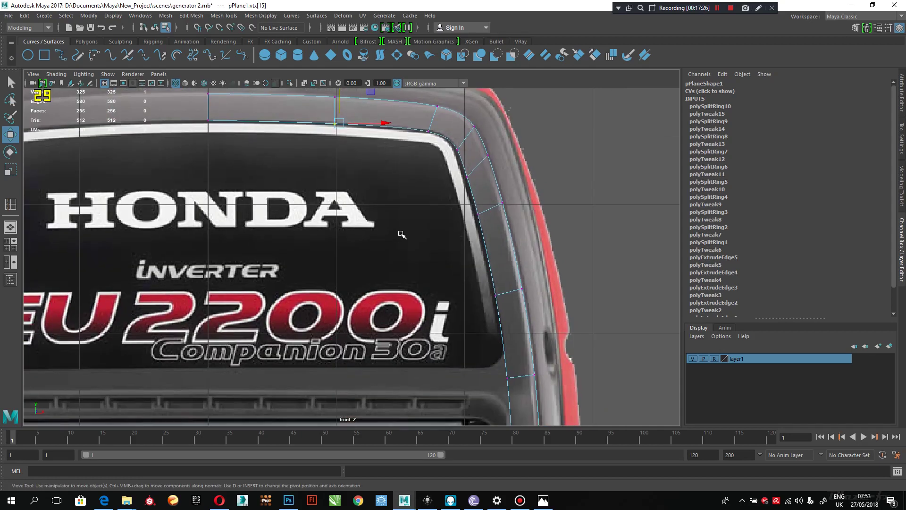
{"action": "middle_click_drag", "start_coordinate": [507, 331], "coordinate": [477, 254], "text": "alt"}
{"action": "left_click", "coordinate": [468, 220]}
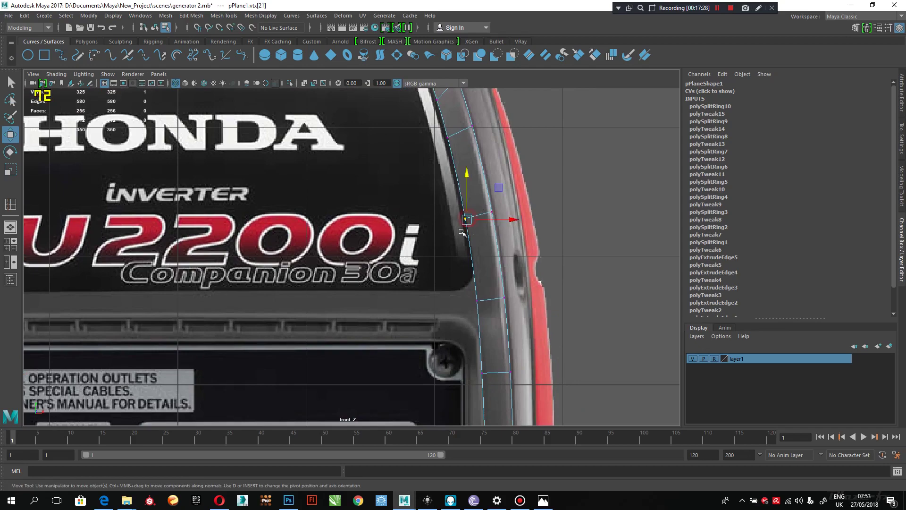
{"action": "left_click_drag", "start_coordinate": [493, 220], "coordinate": [487, 221]}
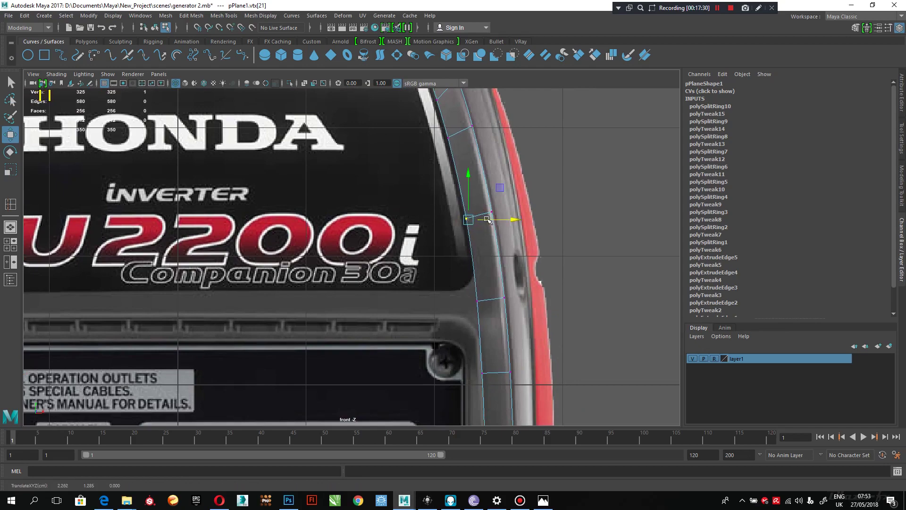
{"action": "middle_click_drag", "start_coordinate": [499, 351], "coordinate": [460, 114], "text": "alt"}
{"action": "left_click_drag", "start_coordinate": [451, 203], "coordinate": [428, 248]}
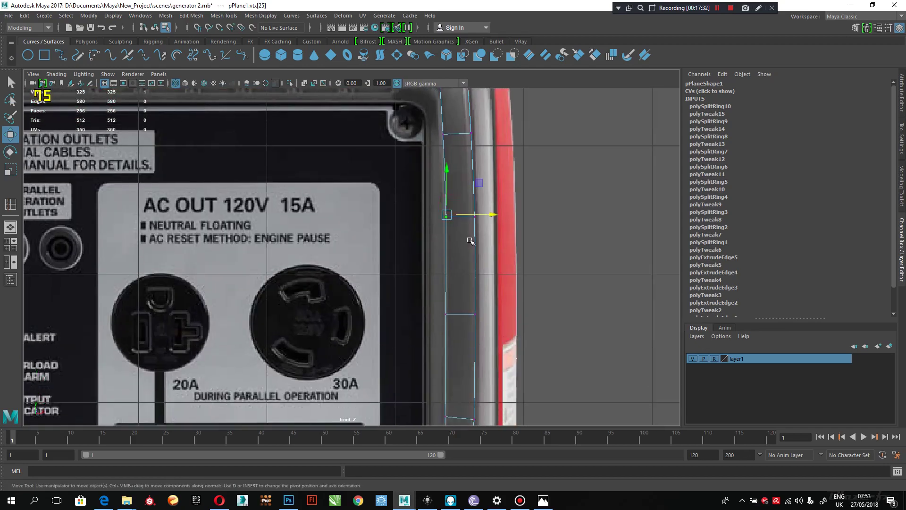
Step: Refine the lower-right corner by lowering its upper inner vertex and moving its two outer vertices outward
{"action": "middle_click_drag", "start_coordinate": [478, 288], "coordinate": [468, 203], "text": "alt"}
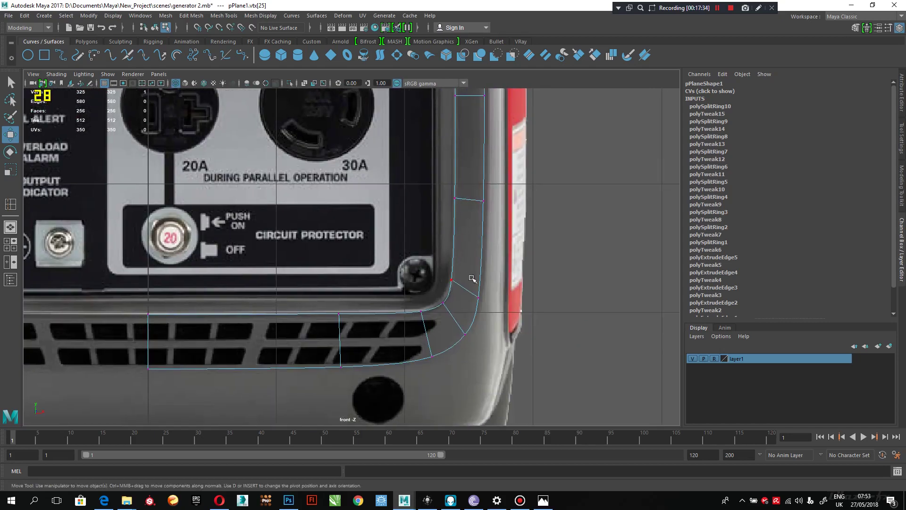
{"action": "left_click_drag", "start_coordinate": [462, 277], "coordinate": [475, 293]}
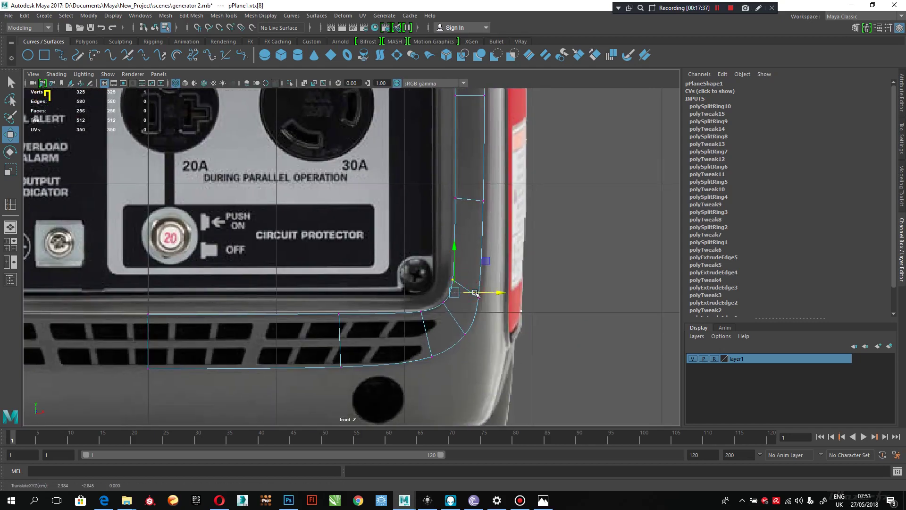
{"action": "left_click", "coordinate": [465, 334]}
{"action": "left_click_drag", "start_coordinate": [490, 334], "coordinate": [494, 334]}
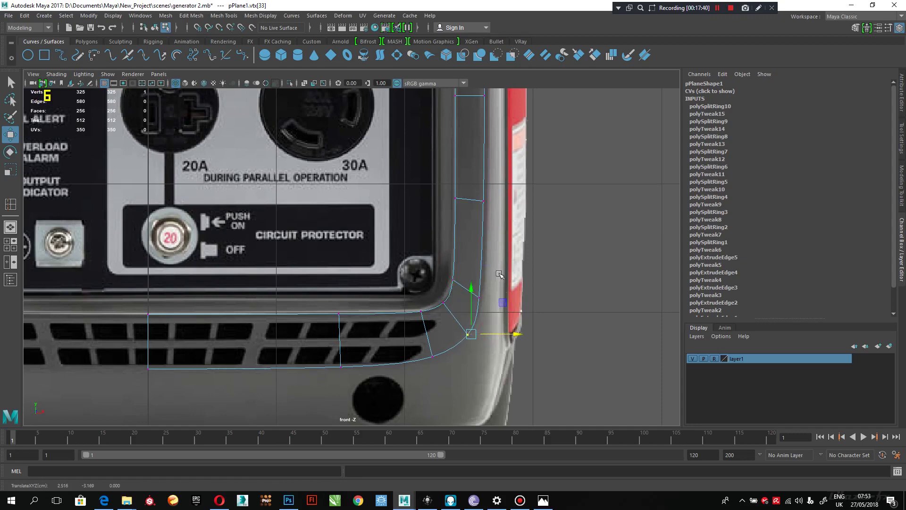
{"action": "left_click_drag", "start_coordinate": [498, 272], "coordinate": [503, 310]}
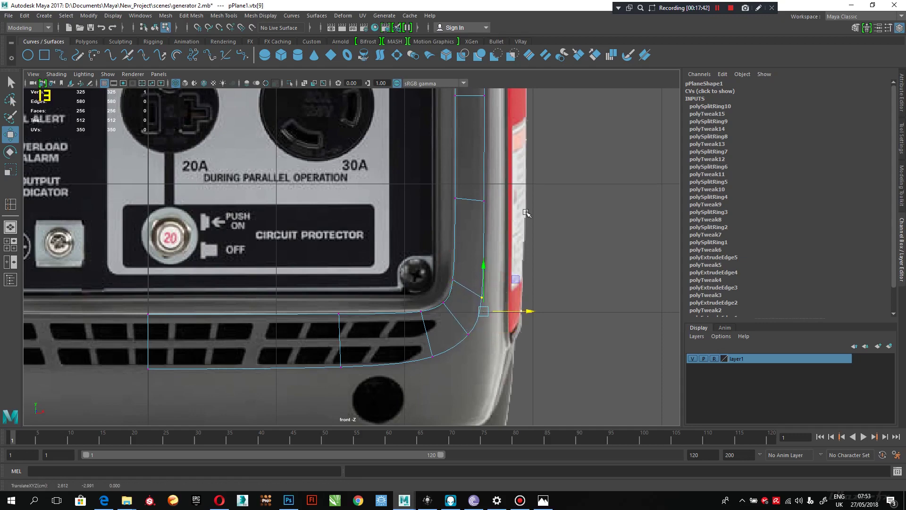
Step: Move the strip's outer side vertices beside the circuit protector and the power outlets slightly outward to the casing edge
{"action": "left_click", "coordinate": [484, 201]}
{"action": "middle_click_drag", "start_coordinate": [509, 201], "coordinate": [473, 297], "text": "alt"}
{"action": "left_click_drag", "start_coordinate": [491, 295], "coordinate": [493, 295]}
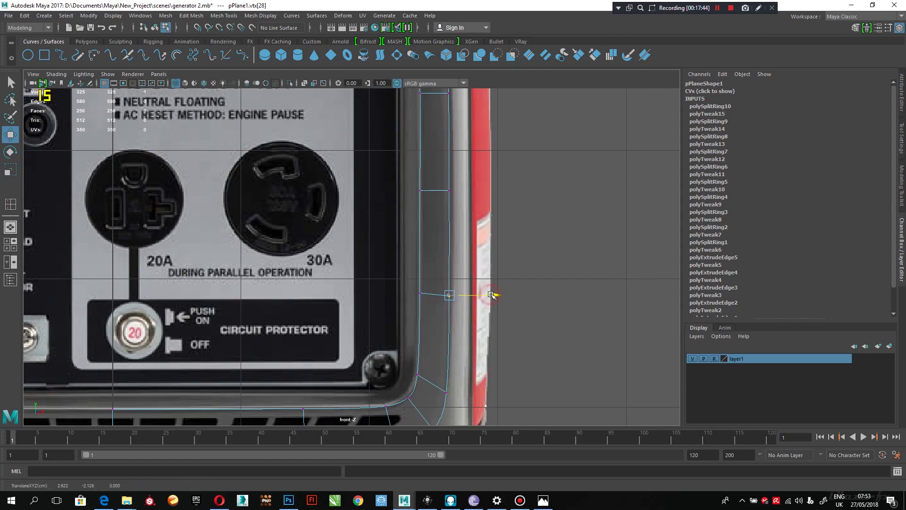
{"action": "middle_click_drag", "start_coordinate": [476, 170], "coordinate": [467, 258], "text": "alt"}
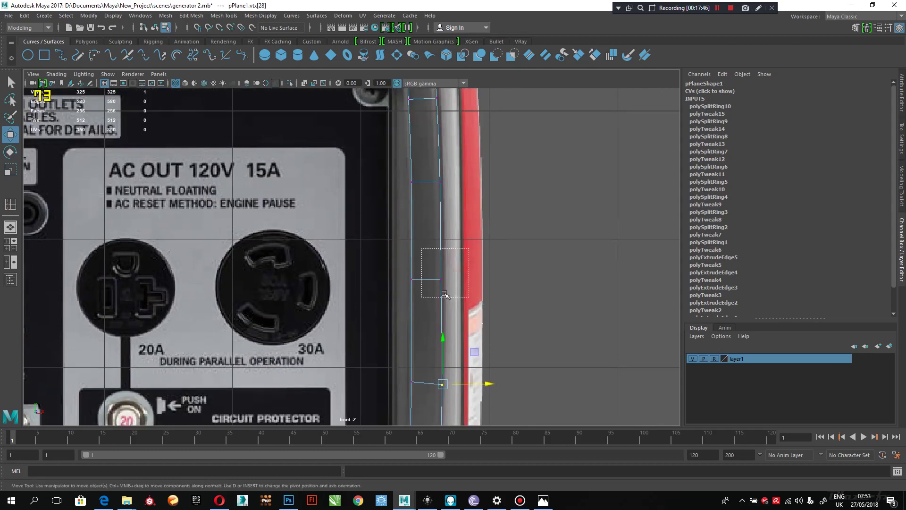
{"action": "left_click", "coordinate": [465, 277]}
{"action": "left_click_drag", "start_coordinate": [466, 278], "coordinate": [465, 279]}
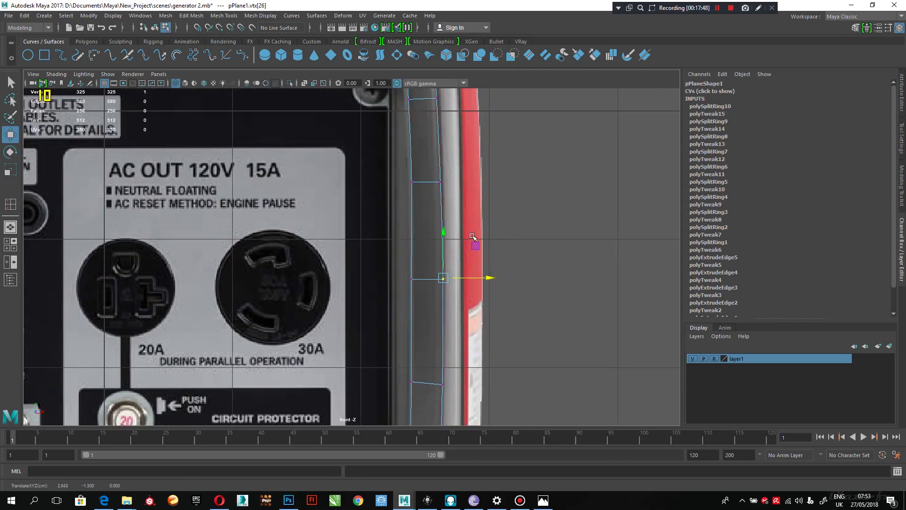
Step: Move the outer side vertices beside the AC OUT label and the panel's upper screw outward along the casing edge
{"action": "middle_click_drag", "start_coordinate": [464, 279], "coordinate": [449, 373], "text": "alt"}
{"action": "left_click", "coordinate": [441, 272]}
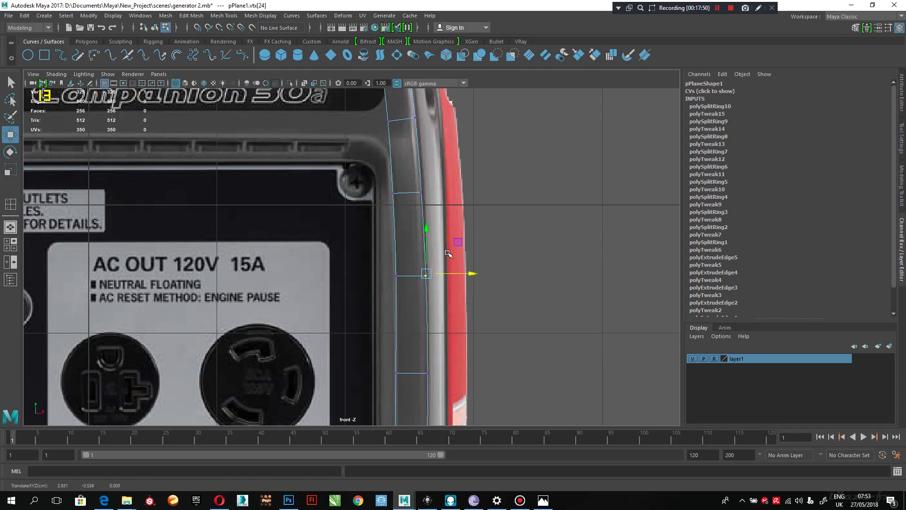
{"action": "middle_click_drag", "start_coordinate": [439, 201], "coordinate": [436, 302], "text": "alt"}
{"action": "left_click", "coordinate": [437, 300]}
{"action": "left_click_drag", "start_coordinate": [443, 289], "coordinate": [446, 288]}
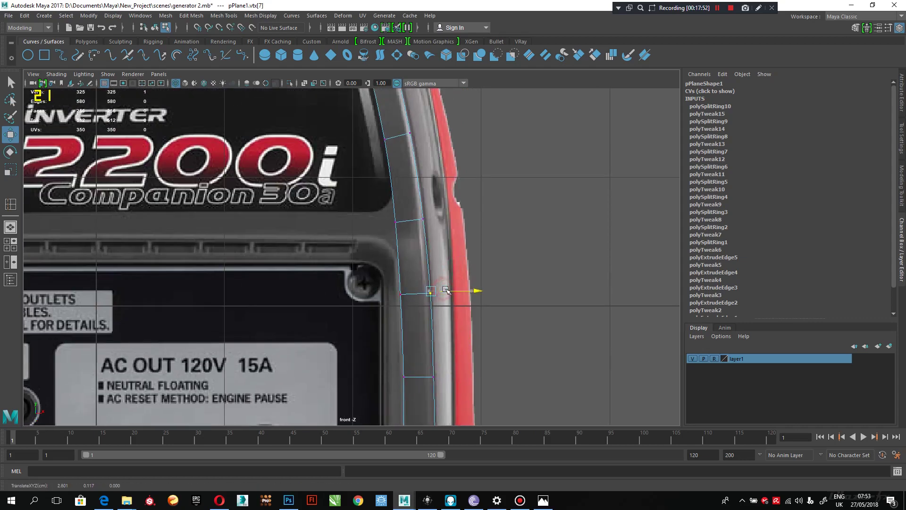
Step: Align the outer side vertices beside the HONDA lettering and the 2200i logo with the casing's curved edge
{"action": "middle_click_drag", "start_coordinate": [445, 275], "coordinate": [464, 336], "text": "alt"}
{"action": "middle_click_drag", "start_coordinate": [444, 186], "coordinate": [462, 250], "text": "alt"}
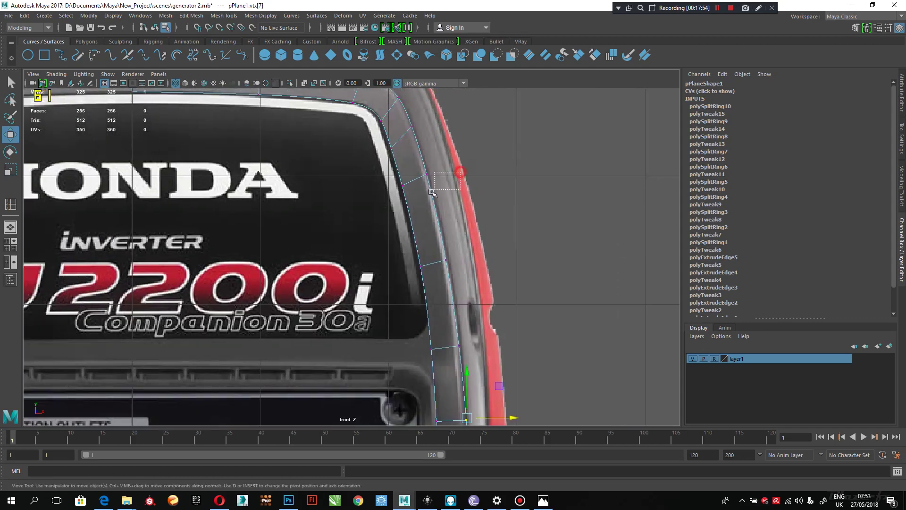
{"action": "left_click", "coordinate": [427, 173]}
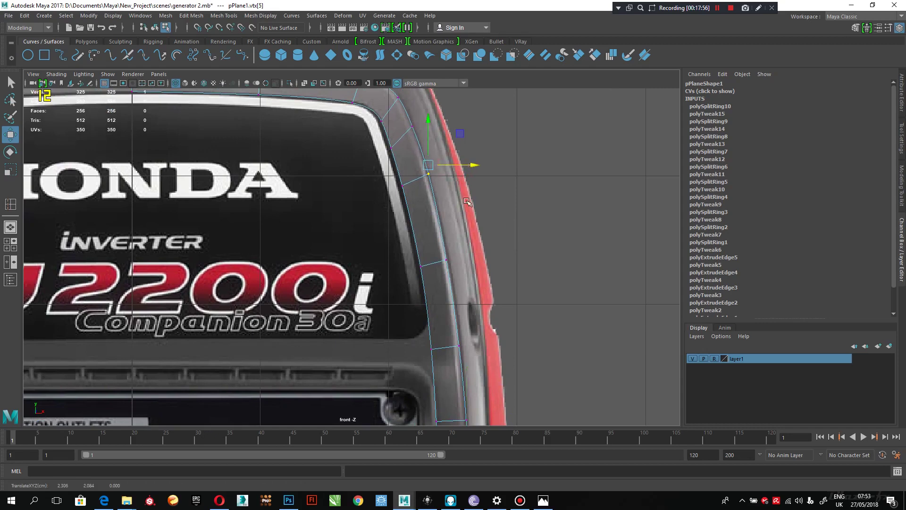
{"action": "middle_click_drag", "start_coordinate": [467, 203], "coordinate": [460, 155], "text": "alt"}
{"action": "left_click", "coordinate": [438, 213]}
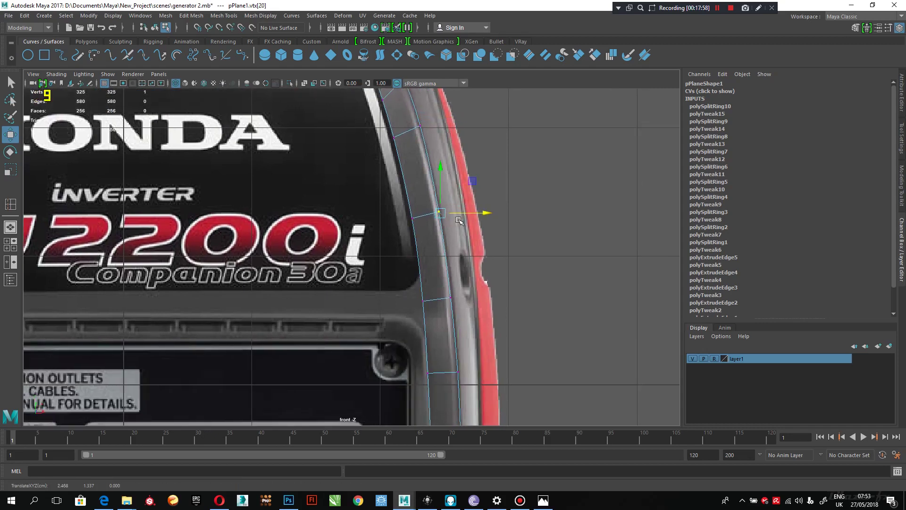
Step: Fine-tune the strip's outer side vertices just below the 2200i logo and beside the control panel to follow the casing's curved edge
{"action": "middle_click_drag", "start_coordinate": [457, 216], "coordinate": [459, 118], "text": "alt"}
{"action": "left_click", "coordinate": [445, 202]}
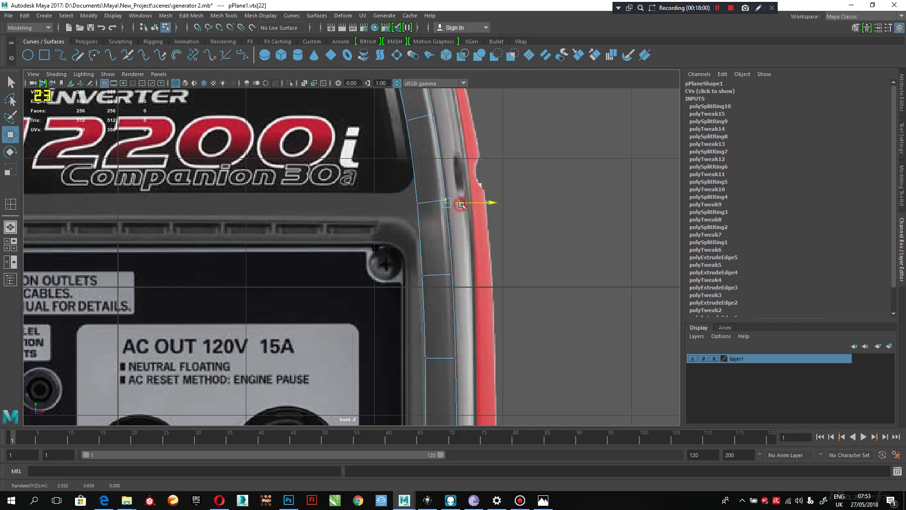
{"action": "middle_click_drag", "start_coordinate": [479, 265], "coordinate": [448, 275], "text": "alt"}
{"action": "left_click", "coordinate": [435, 204]}
{"action": "left_click_drag", "start_coordinate": [445, 219], "coordinate": [444, 218]}
Step: Nudge the inner vertex at the strip's lower-right corner slightly sideways to smooth the bend around the control panel
{"action": "middle_click_drag", "start_coordinate": [470, 291], "coordinate": [480, 150], "text": "alt"}
{"action": "middle_click_drag", "start_coordinate": [462, 285], "coordinate": [470, 237], "text": "alt"}
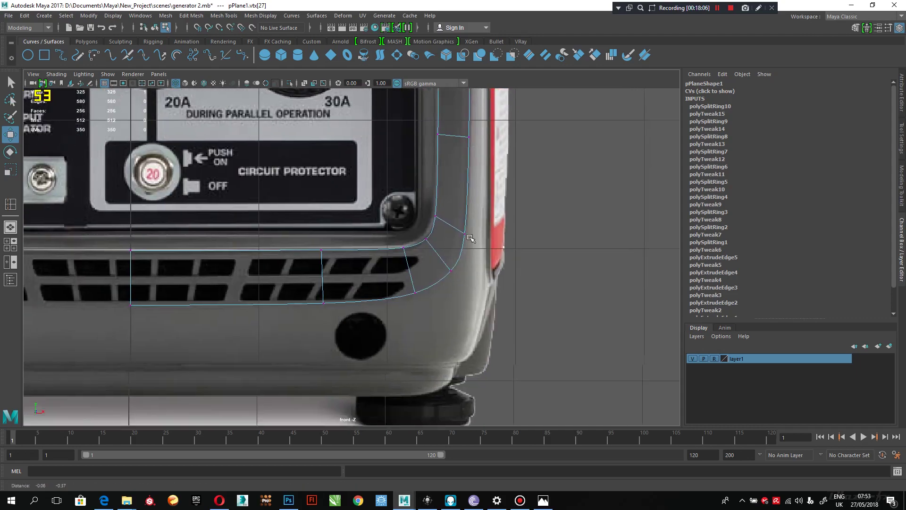
{"action": "left_click", "coordinate": [439, 246]}
{"action": "scroll", "coordinate": [447, 259], "scroll_direction": "up", "scroll_amount": 3}
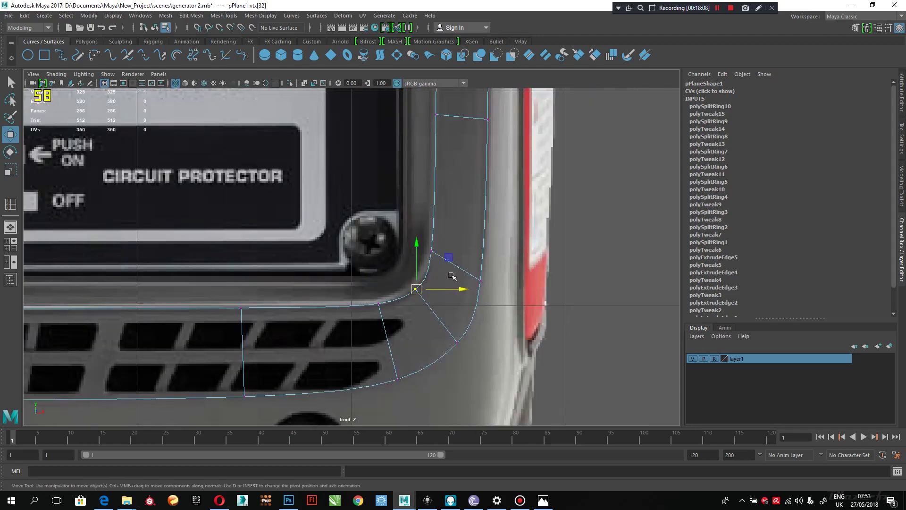
{"action": "left_click_drag", "start_coordinate": [452, 292], "coordinate": [454, 290]}
{"action": "right_click_drag", "start_coordinate": [473, 311], "coordinate": [433, 285], "text": "alt"}
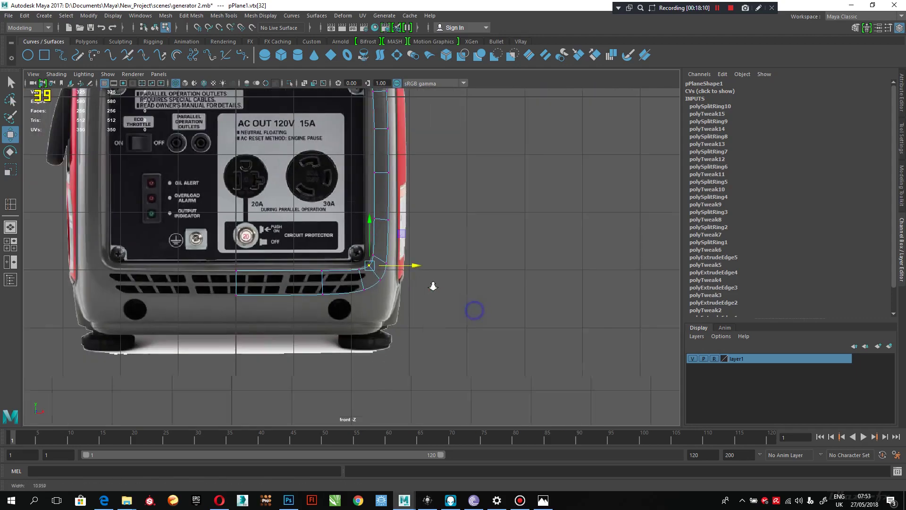
Step: Return the strip to object mode and check its whole outline against the front reference image
{"action": "middle_click_drag", "start_coordinate": [368, 194], "coordinate": [472, 293], "text": "alt"}
{"action": "middle_click_drag", "start_coordinate": [473, 258], "coordinate": [321, 195], "text": "alt"}
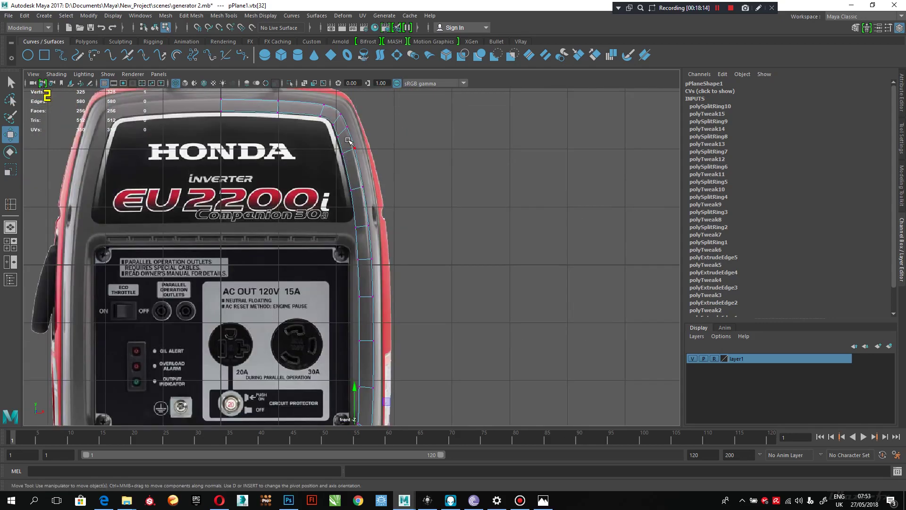
{"action": "right_click_drag", "start_coordinate": [350, 143], "coordinate": [368, 134]}
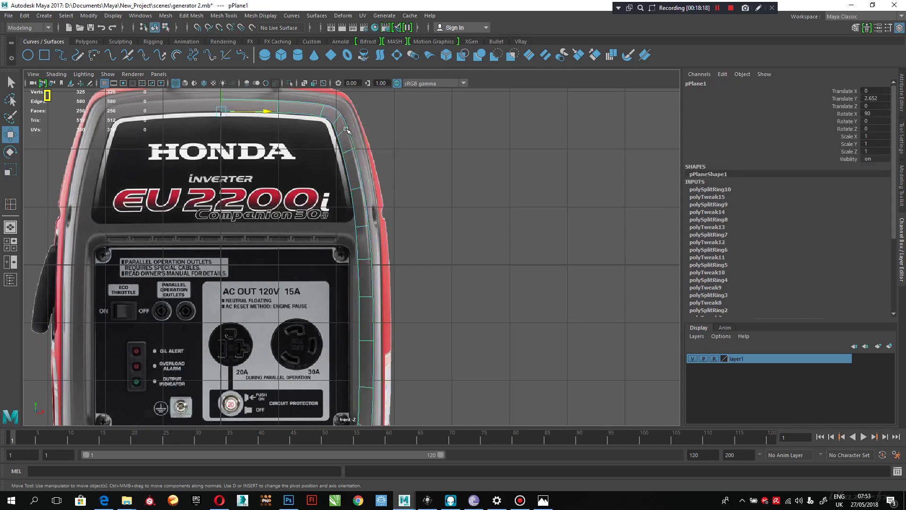
{"action": "middle_click_drag", "start_coordinate": [420, 324], "coordinate": [435, 198], "text": "alt"}
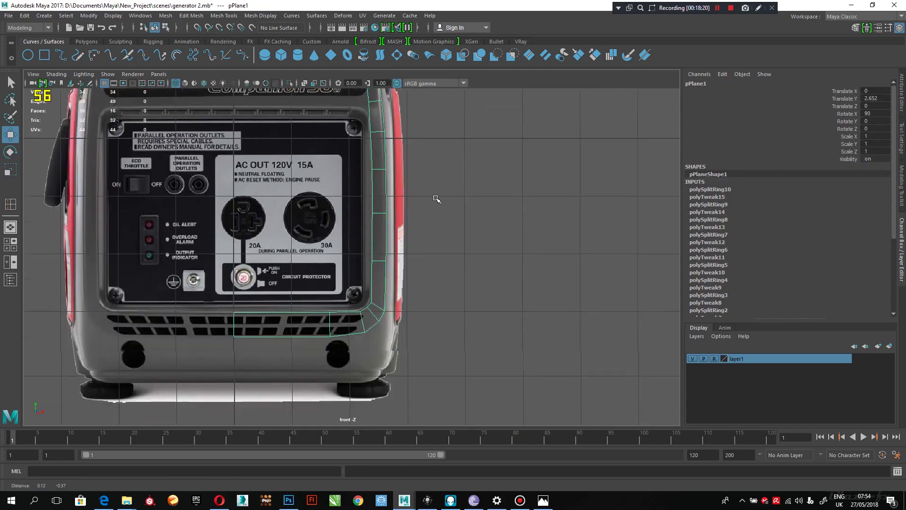
{"action": "right_click_drag", "start_coordinate": [436, 200], "coordinate": [493, 276], "text": "alt"}
{"action": "middle_click_drag", "start_coordinate": [424, 167], "coordinate": [417, 277], "text": "alt"}
{"action": "middle_click_drag", "start_coordinate": [412, 203], "coordinate": [473, 288], "text": "alt"}
{"action": "middle_click_drag", "start_coordinate": [456, 141], "coordinate": [495, 251], "text": "alt"}
{"action": "middle_click_drag", "start_coordinate": [416, 377], "coordinate": [437, 191], "text": "alt"}
{"action": "middle_click_drag", "start_coordinate": [499, 295], "coordinate": [478, 298], "text": "alt"}
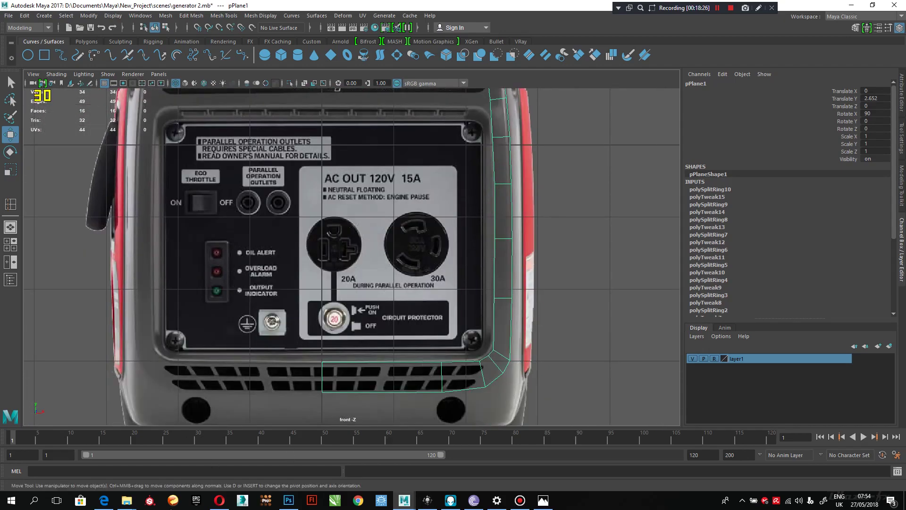
Step: Switch to File Explorer and open the 1024x1024 angled generator photo from New folder in a maximized Photos window
{"action": "left_click", "coordinate": [126, 500]}
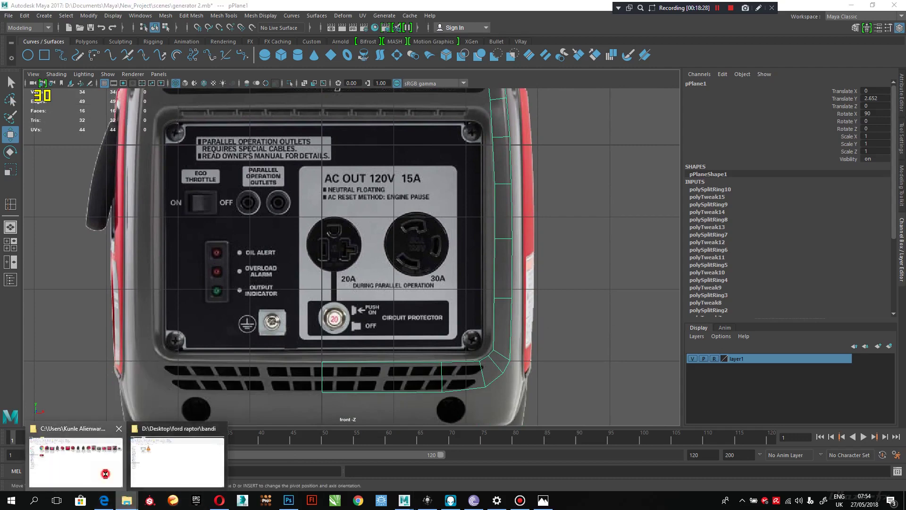
{"action": "left_click", "coordinate": [105, 473]}
{"action": "left_click", "coordinate": [337, 297]}
{"action": "double_click", "coordinate": [172, 118]}
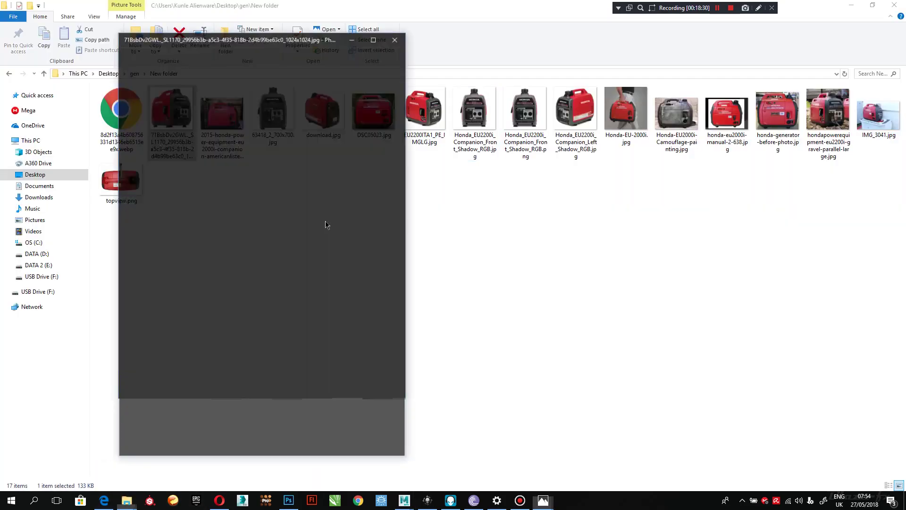
{"action": "left_click", "coordinate": [373, 39]}
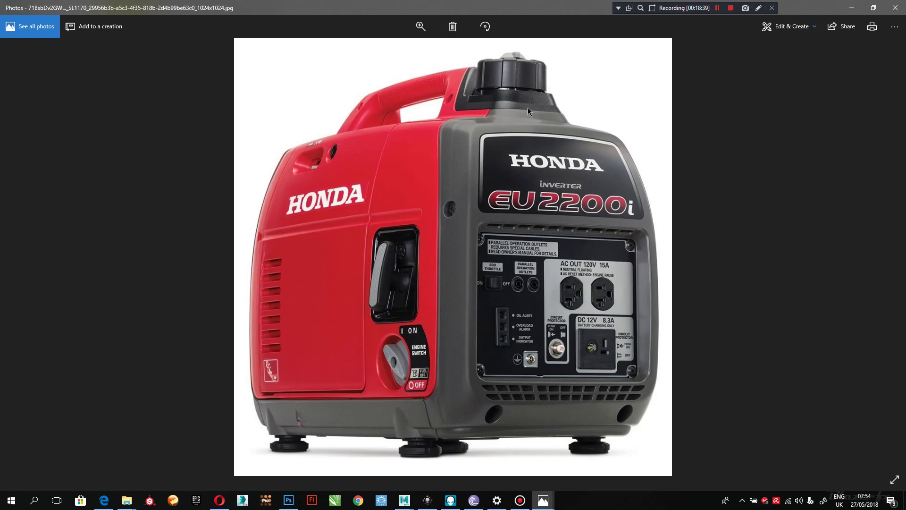
Step: Examine the photo up close, studying the grey front casing around the logo plate, control panel and lower vents
{"action": "double_click", "coordinate": [502, 117]}
{"action": "double_click", "coordinate": [503, 117]}
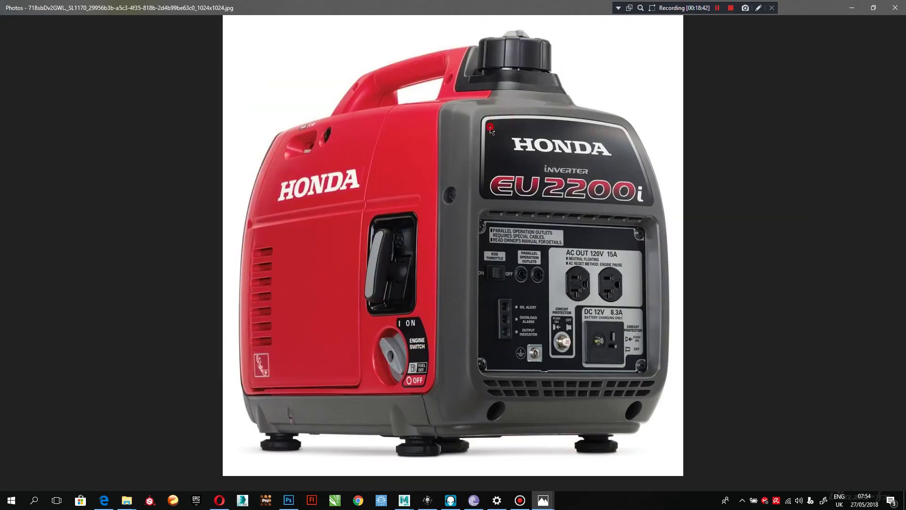
{"action": "double_click", "coordinate": [503, 106]}
{"action": "left_click_drag", "start_coordinate": [504, 106], "coordinate": [433, 211]}
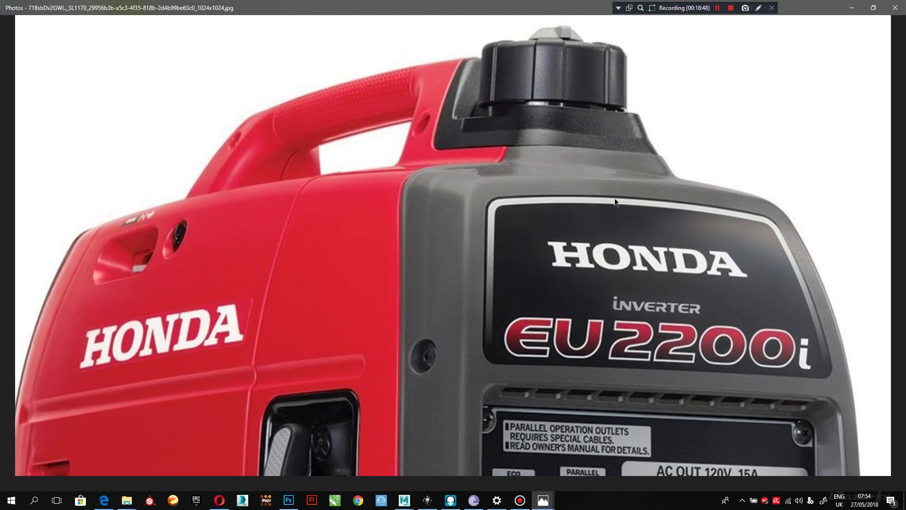
{"action": "left_click_drag", "start_coordinate": [688, 285], "coordinate": [645, 44]}
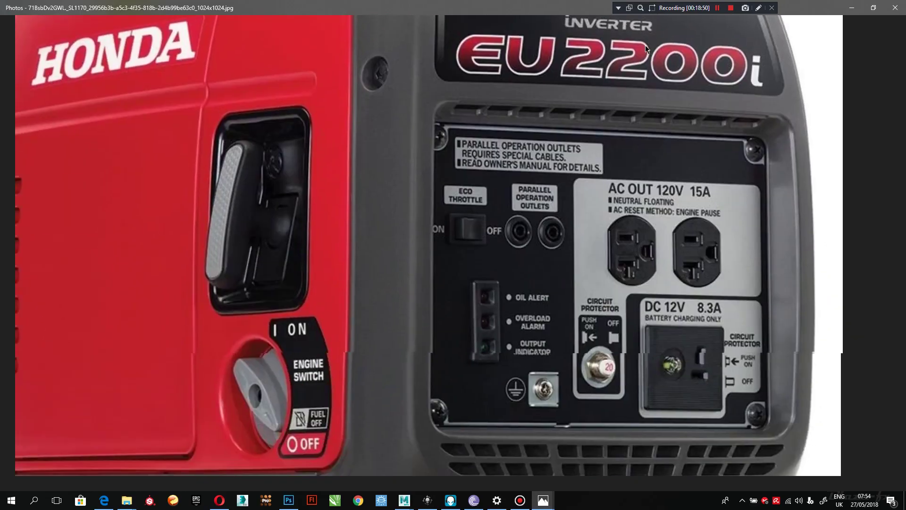
{"action": "left_click_drag", "start_coordinate": [614, 252], "coordinate": [544, 194]}
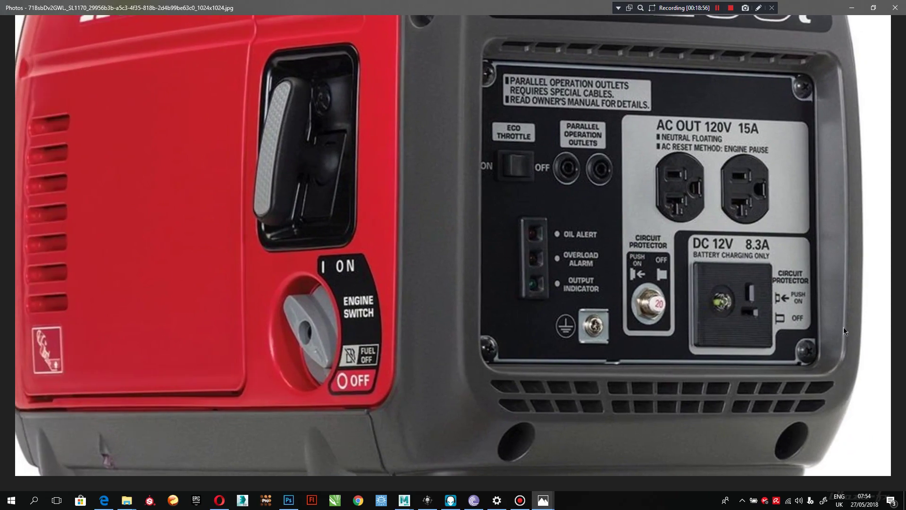
{"action": "scroll", "coordinate": [848, 228], "scroll_direction": "down", "scroll_amount": 2}
{"action": "scroll", "coordinate": [843, 329], "scroll_direction": "up", "scroll_amount": 2}
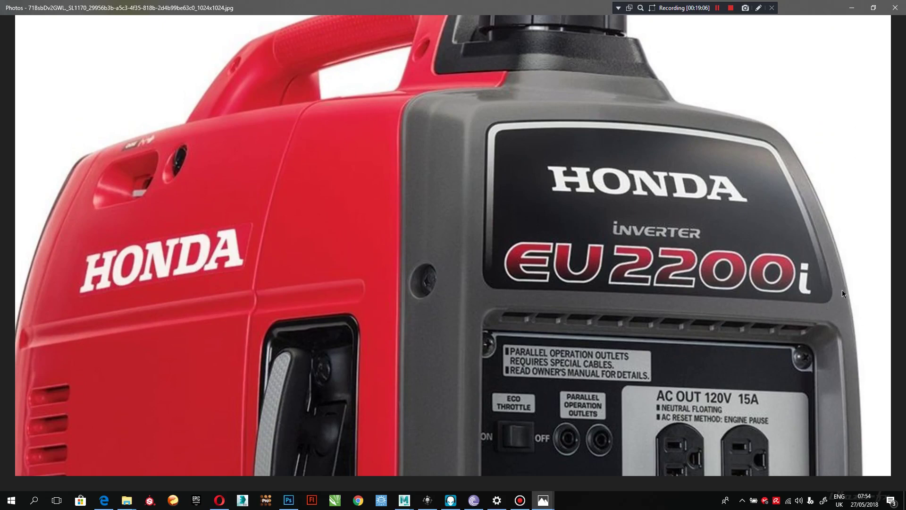
{"action": "left_click_drag", "start_coordinate": [862, 297], "coordinate": [860, 290]}
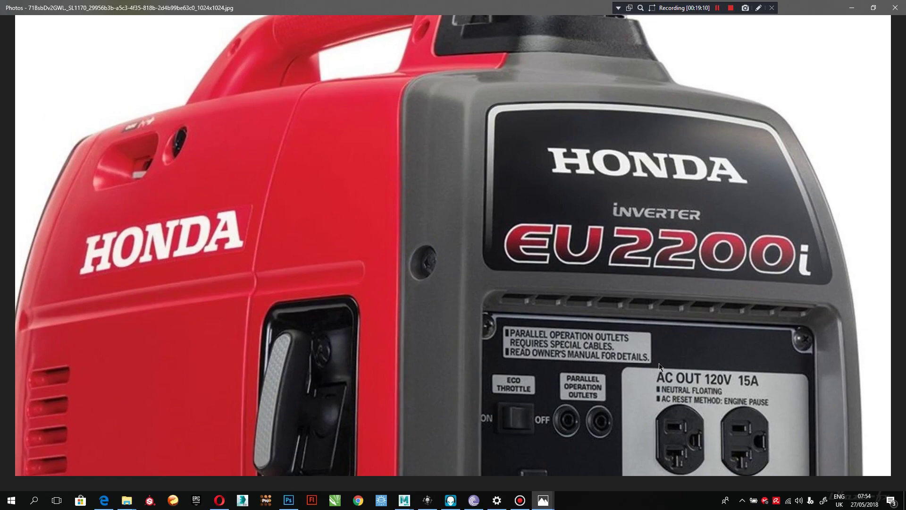
Step: Minimize the photo and switch back to the generator scene in Maya
{"action": "left_click", "coordinate": [850, 11]}
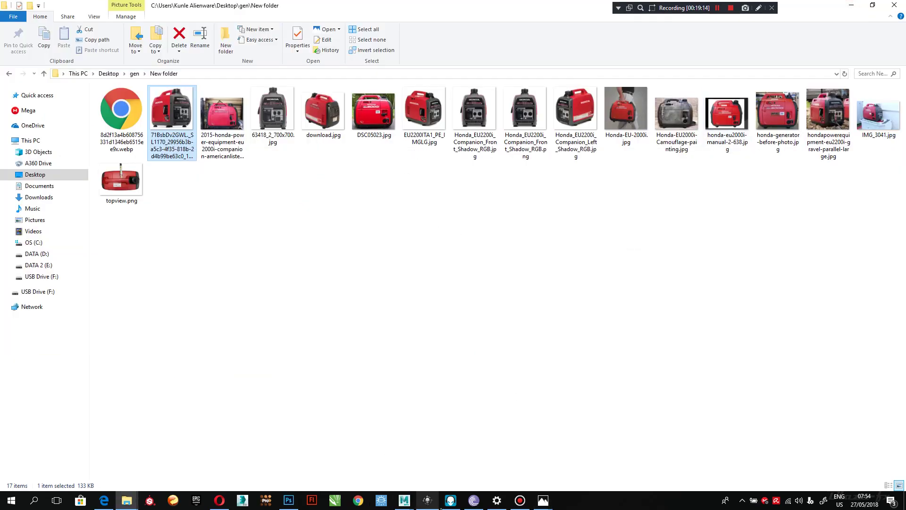
{"action": "left_click", "coordinate": [404, 501]}
{"action": "left_click", "coordinate": [455, 454]}
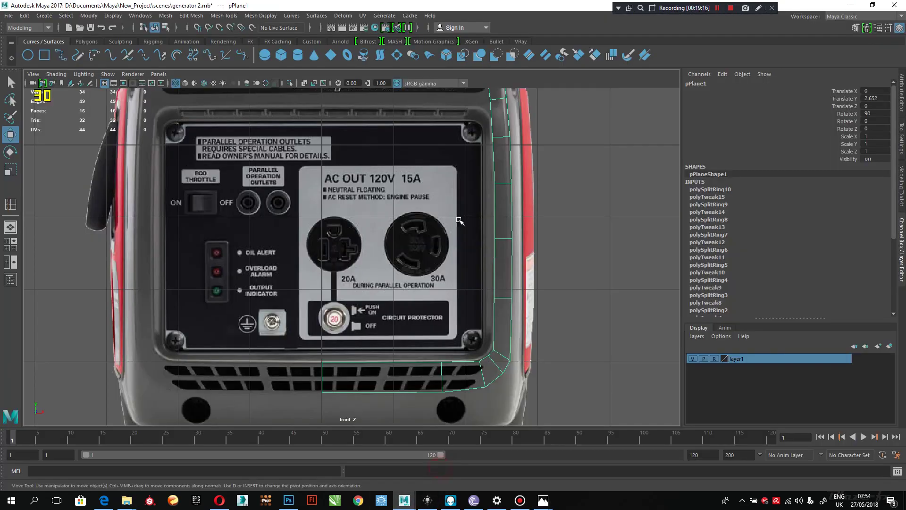
Step: In the side view, move the strip along Z to the front of the generator casing, at Translate Z 3.954
{"action": "middle_click_drag", "start_coordinate": [387, 169], "coordinate": [393, 270], "text": "alt"}
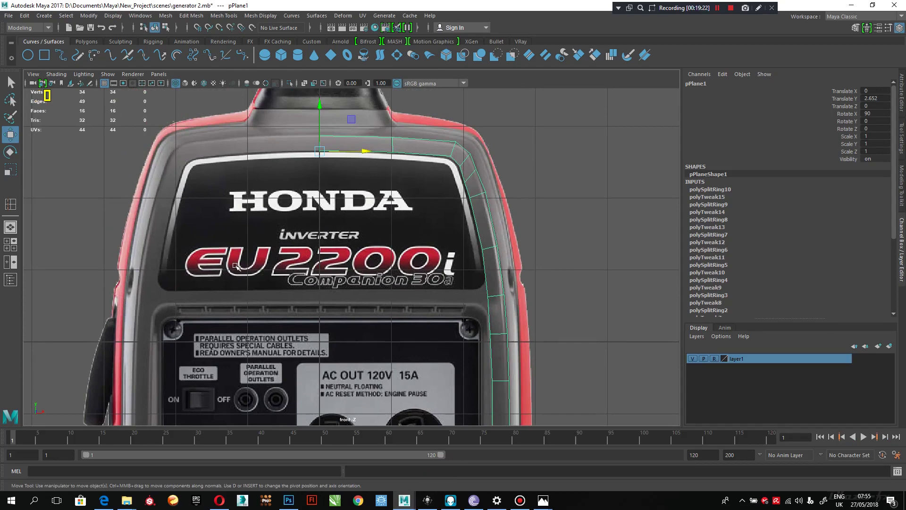
{"action": "scroll", "coordinate": [276, 337], "scroll_direction": "down", "scroll_amount": 3}
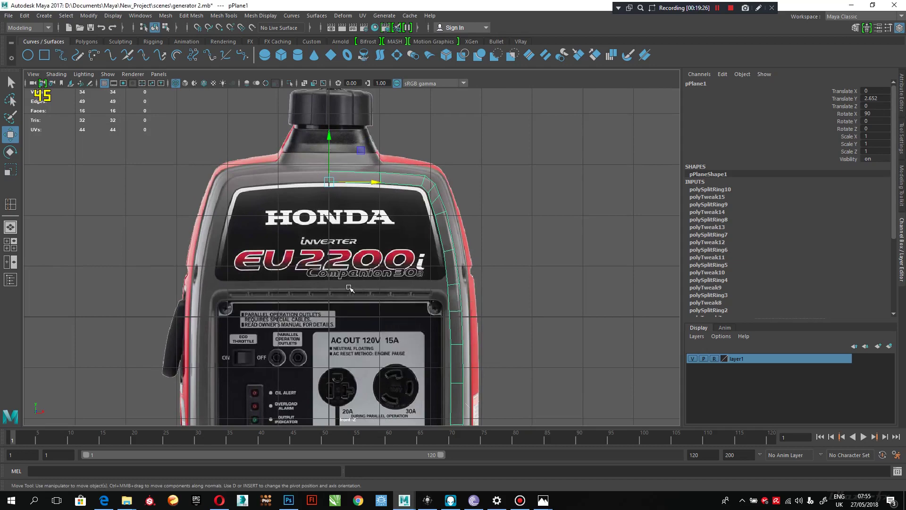
{"action": "key", "text": "space"}
{"action": "key", "text": "space"}
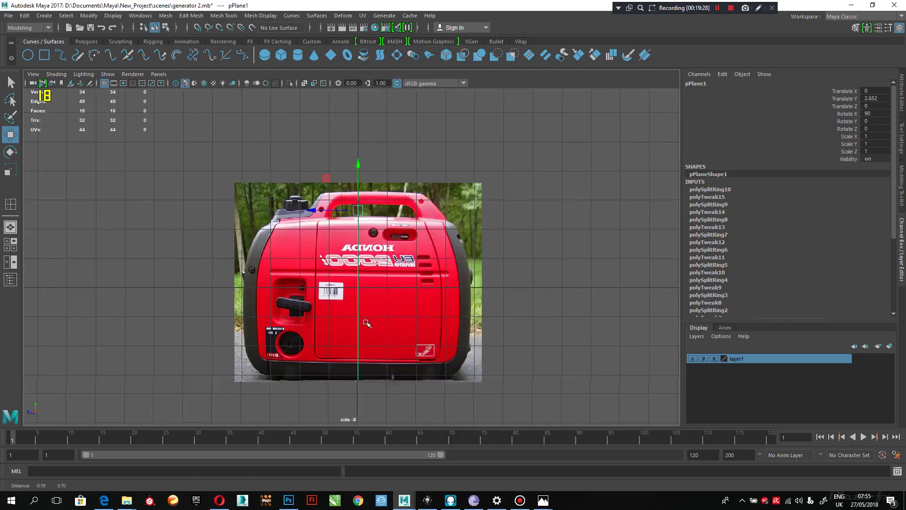
{"action": "left_click", "coordinate": [440, 241]}
{"action": "left_click", "coordinate": [359, 222]}
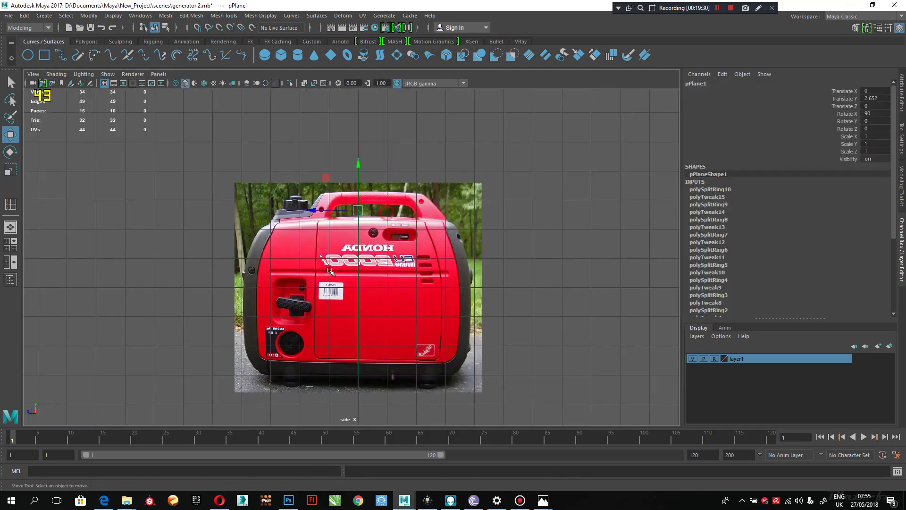
{"action": "middle_click_drag", "start_coordinate": [329, 221], "coordinate": [210, 226]}
{"action": "scroll", "coordinate": [222, 243], "scroll_direction": "up", "scroll_amount": 5}
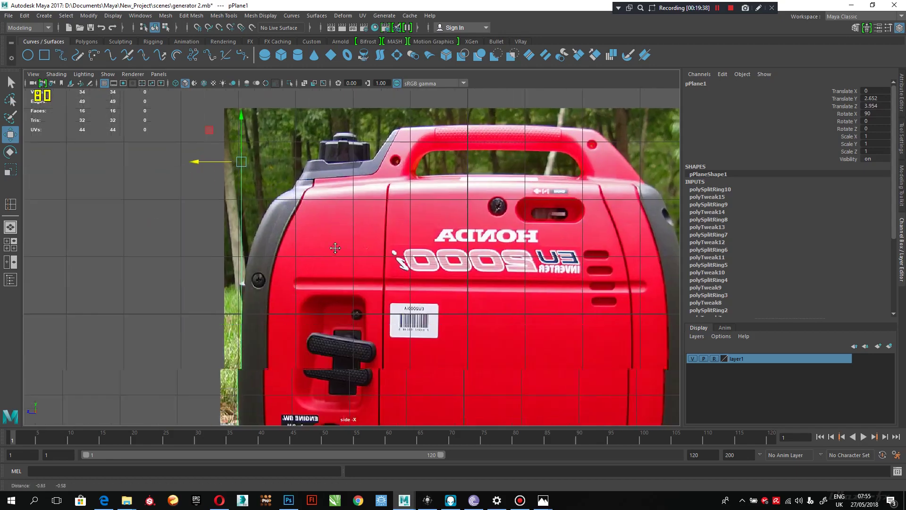
{"action": "scroll", "coordinate": [354, 257], "scroll_direction": "down", "scroll_amount": 3}
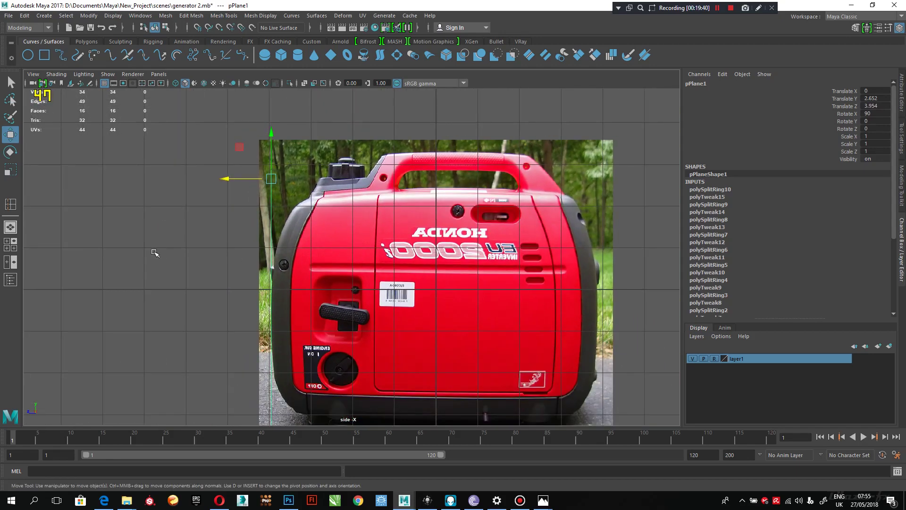
Step: Select the strip's two top-centre vertices in the front view and compare their height with the casing in the side view
{"action": "left_click", "coordinate": [164, 251]}
{"action": "left_click", "coordinate": [291, 211]}
{"action": "mouse_move", "coordinate": [307, 249]}
{"action": "middle_mouse_down", "text": "alt"}
{"action": "mouse_move", "coordinate": [307, 220]}
{"action": "mouse_move", "coordinate": [300, 238]}
{"action": "mouse_move", "coordinate": [317, 239]}
{"action": "middle_mouse_up", "text": "alt"}
{"action": "key", "text": "space"}
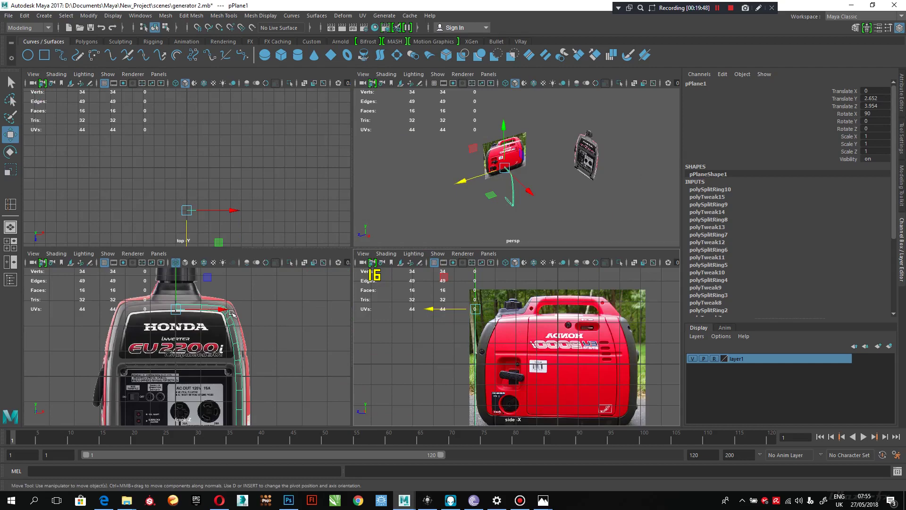
{"action": "scroll", "coordinate": [211, 309], "scroll_direction": "up", "scroll_amount": 6}
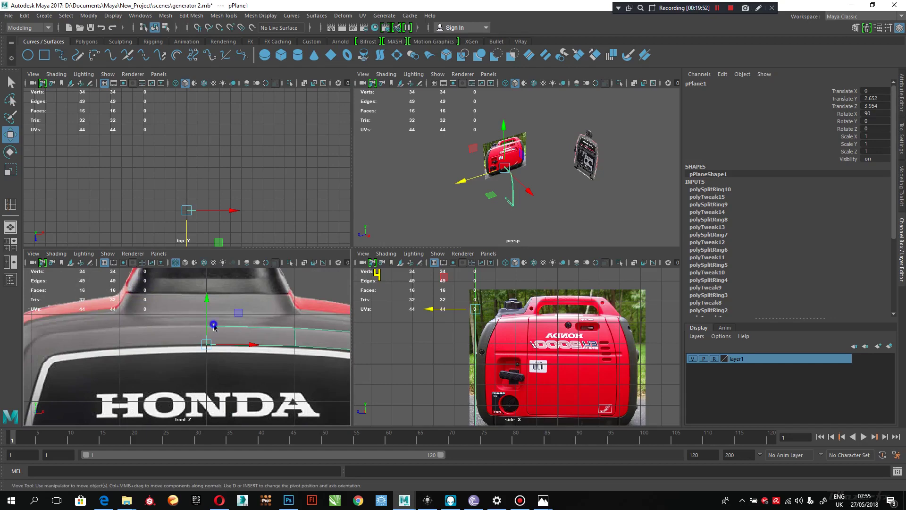
{"action": "right_click_drag", "start_coordinate": [217, 226], "coordinate": [182, 229]}
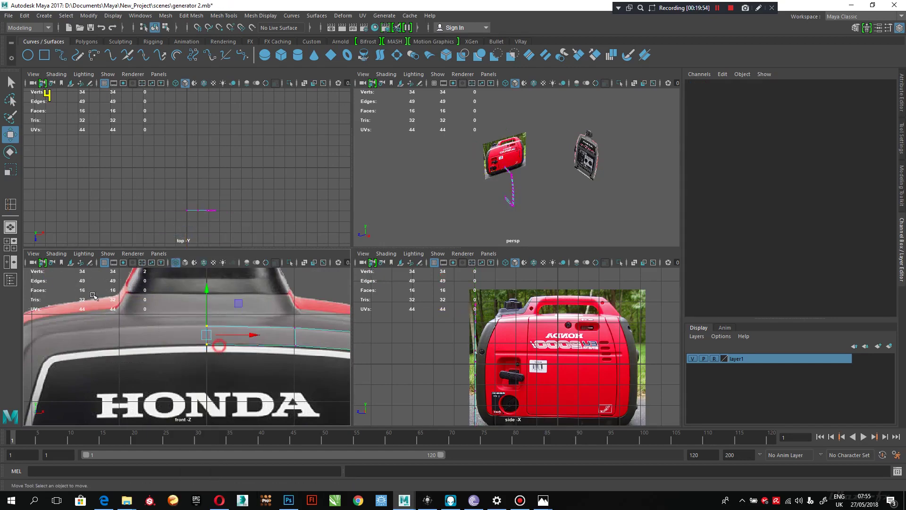
{"action": "key", "text": "space"}
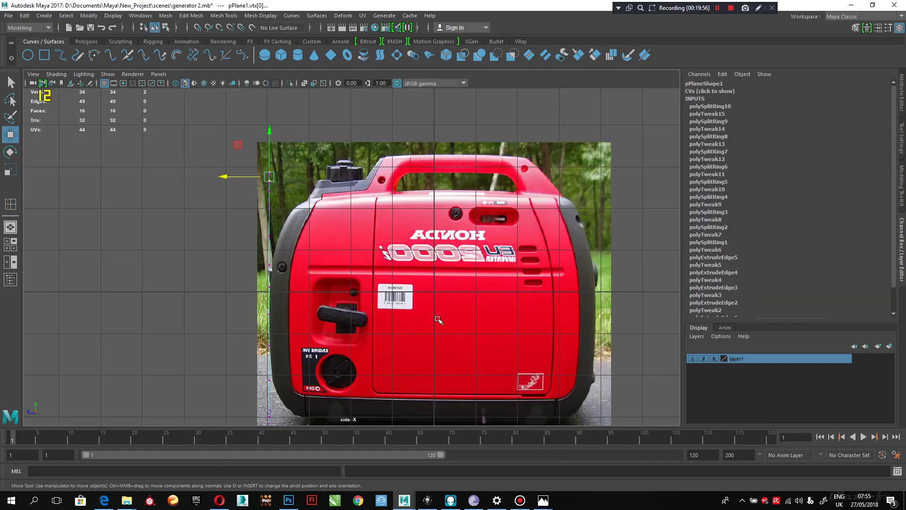
{"action": "scroll", "coordinate": [317, 253], "scroll_direction": "up", "scroll_amount": 2}
{"action": "key", "text": "space"}
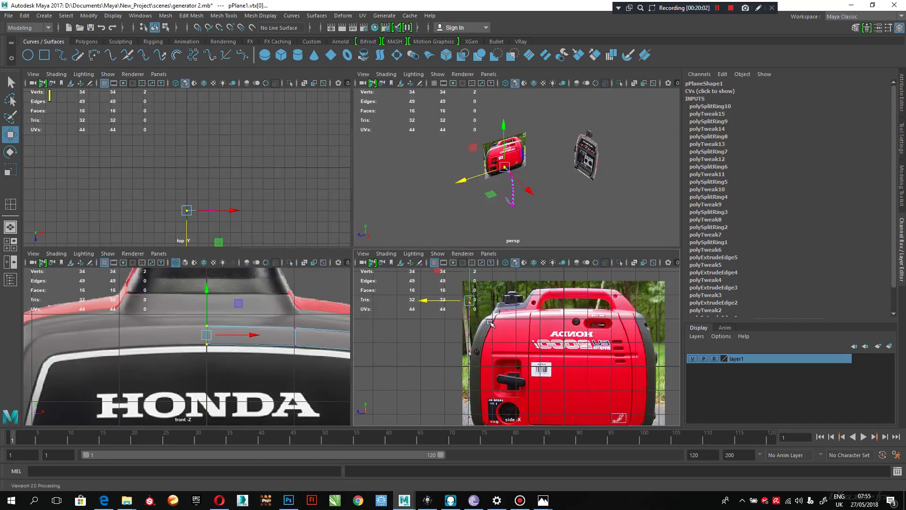
{"action": "key", "text": "space"}
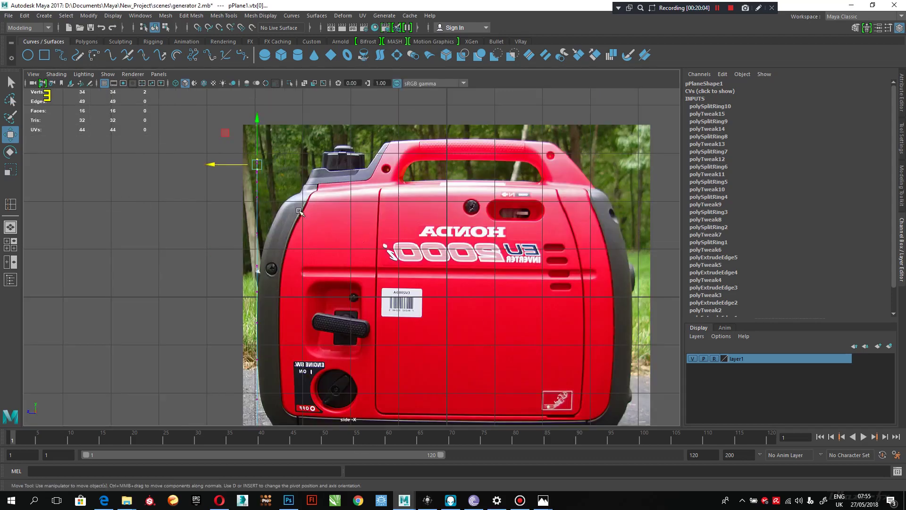
{"action": "scroll", "coordinate": [273, 162], "scroll_direction": "up", "scroll_amount": 3}
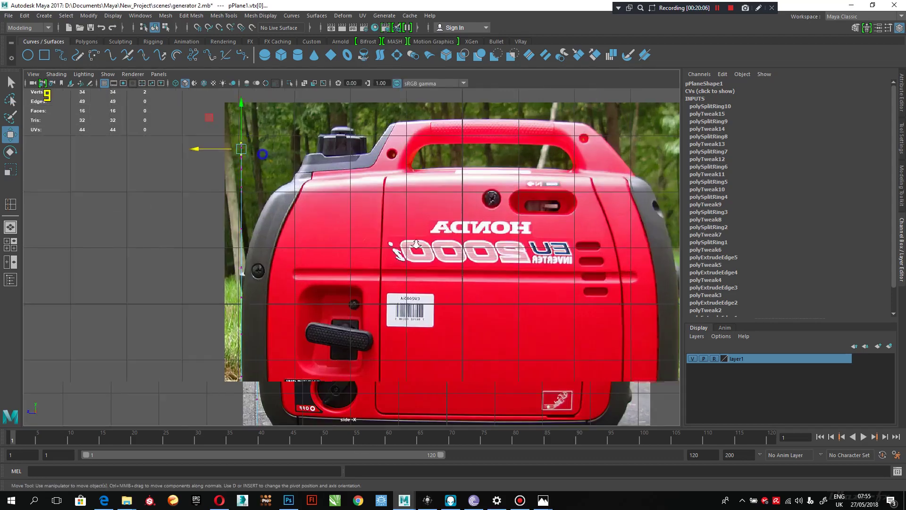
{"action": "scroll", "coordinate": [314, 225], "scroll_direction": "down", "scroll_amount": 5}
{"action": "middle_click_drag", "start_coordinate": [314, 225], "coordinate": [255, 199], "text": "alt"}
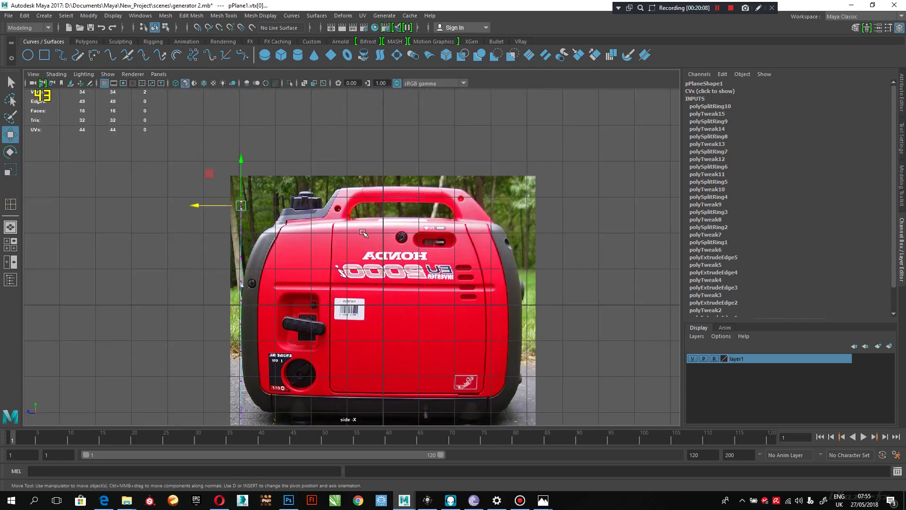
Step: Return to object mode, make layer1 selectable by turning off its reference state, and select the side reference image plane
{"action": "left_click", "coordinate": [443, 250]}
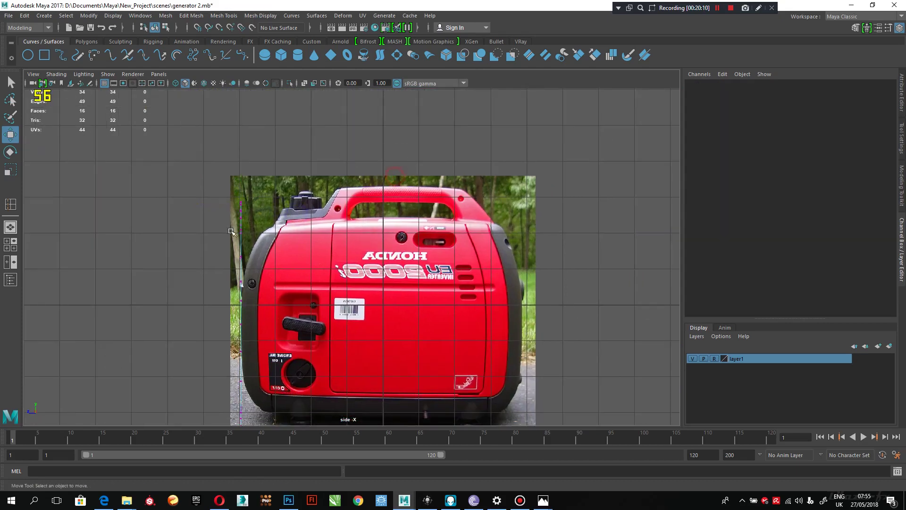
{"action": "right_click_drag", "start_coordinate": [239, 222], "coordinate": [289, 143]}
{"action": "left_click", "coordinate": [289, 143]}
{"action": "left_click", "coordinate": [714, 359]}
{"action": "left_click", "coordinate": [443, 251]}
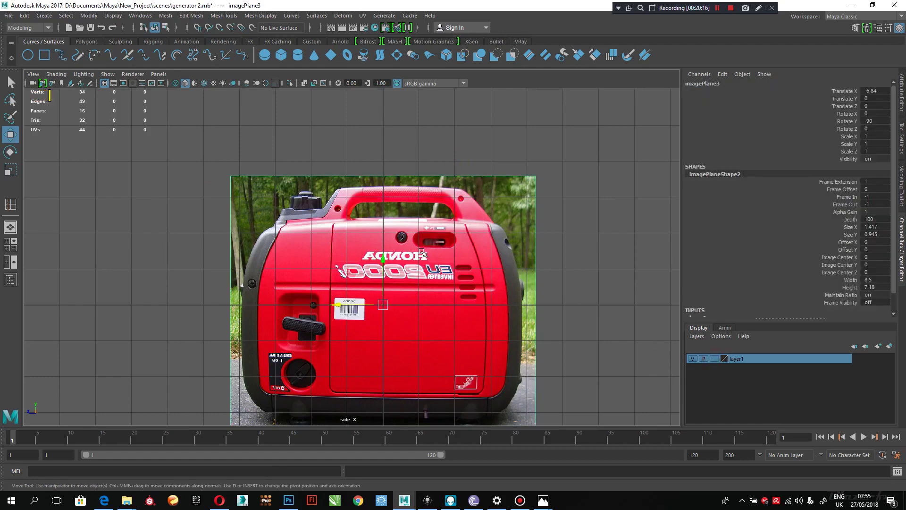
Step: Select the complete outer edge loop of the front frame strip in the front view
{"action": "left_click", "coordinate": [242, 208]}
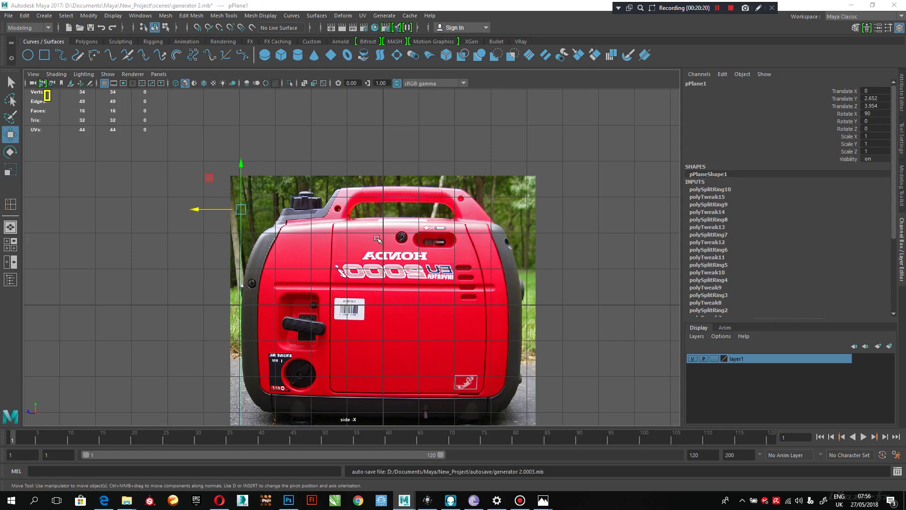
{"action": "key", "text": "space"}
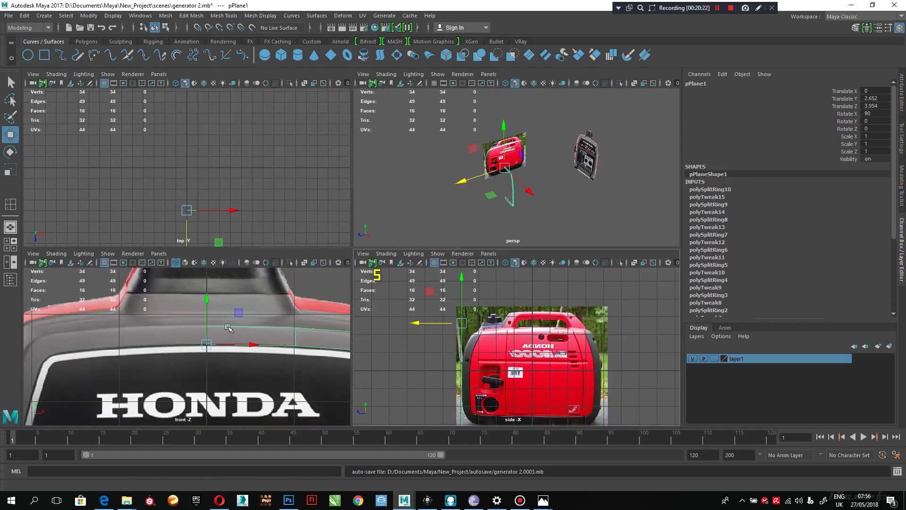
{"action": "right_click_drag", "start_coordinate": [228, 326], "coordinate": [204, 238]}
{"action": "right_click_drag", "start_coordinate": [241, 203], "coordinate": [231, 193]}
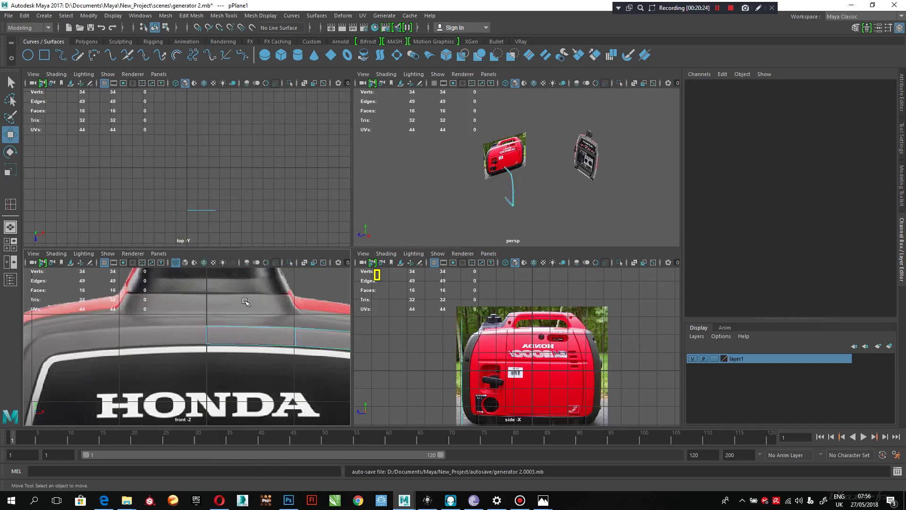
{"action": "left_click", "coordinate": [236, 329]}
{"action": "left_click", "coordinate": [235, 326]}
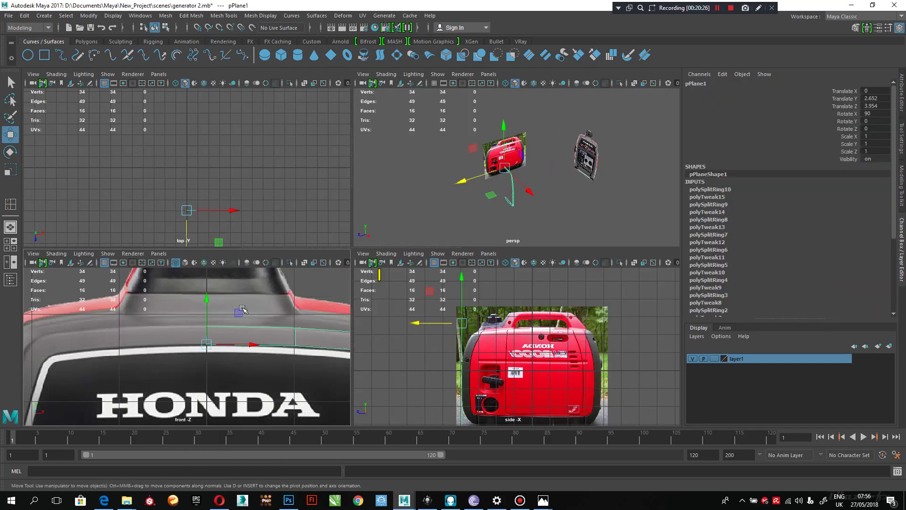
{"action": "key", "text": "space"}
{"action": "right_click_drag", "start_coordinate": [462, 217], "coordinate": [461, 189]}
{"action": "left_click", "coordinate": [470, 215]}
{"action": "scroll", "coordinate": [444, 298], "scroll_direction": "down", "scroll_amount": 5}
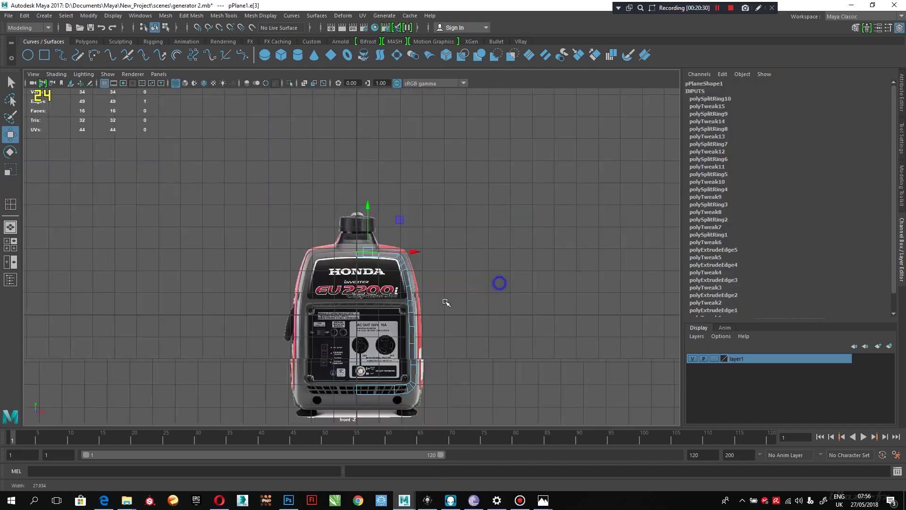
{"action": "scroll", "coordinate": [425, 302], "scroll_direction": "up", "scroll_amount": 3}
{"action": "double_click", "coordinate": [417, 290], "text": "shift"}
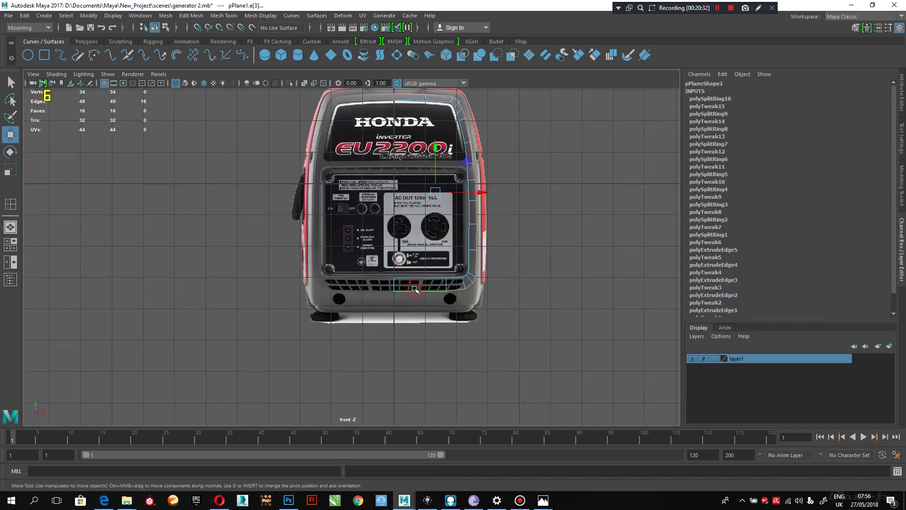
Step: Move the outer edge loop back along Z toward the casing to give the strip depth, and return to object mode
{"action": "middle_click_drag", "start_coordinate": [391, 204], "coordinate": [319, 206], "text": "alt"}
{"action": "scroll", "coordinate": [319, 206], "scroll_direction": "up", "scroll_amount": 2}
{"action": "scroll", "coordinate": [319, 207], "scroll_direction": "down", "scroll_amount": 2}
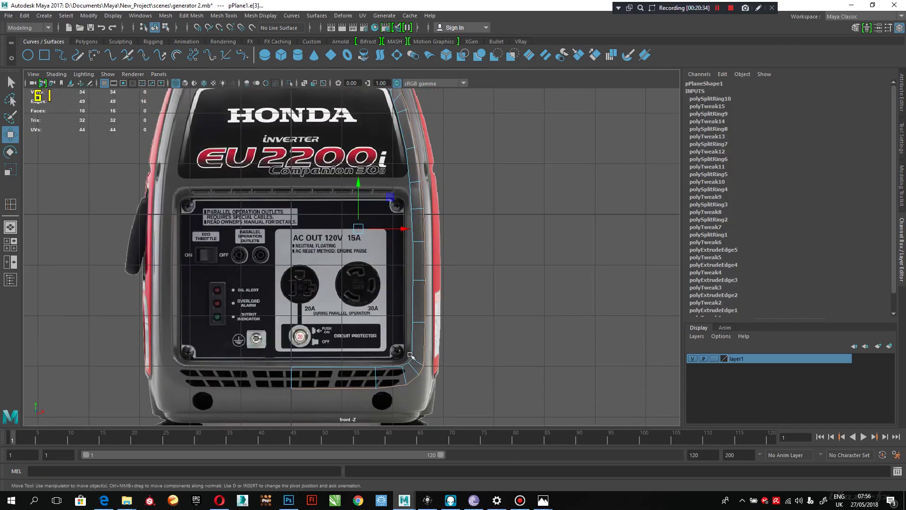
{"action": "key", "text": "space"}
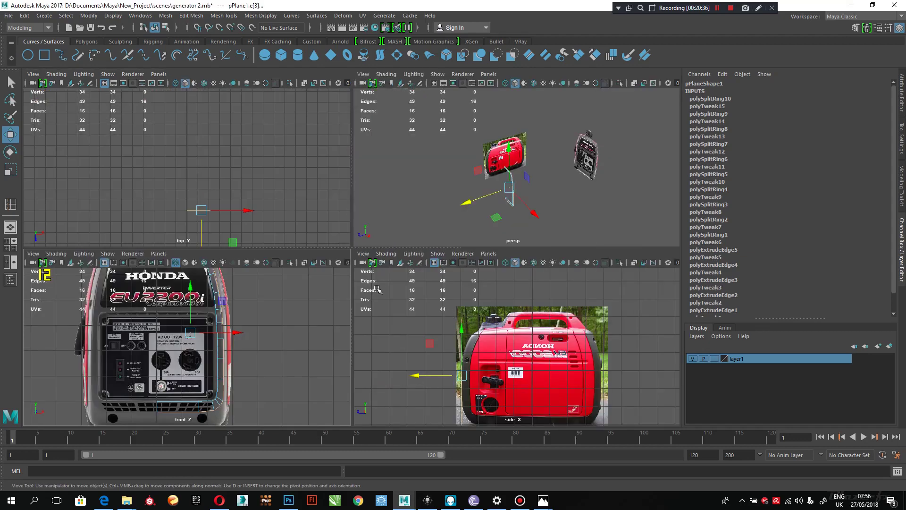
{"action": "scroll", "coordinate": [497, 211], "scroll_direction": "up", "scroll_amount": 5}
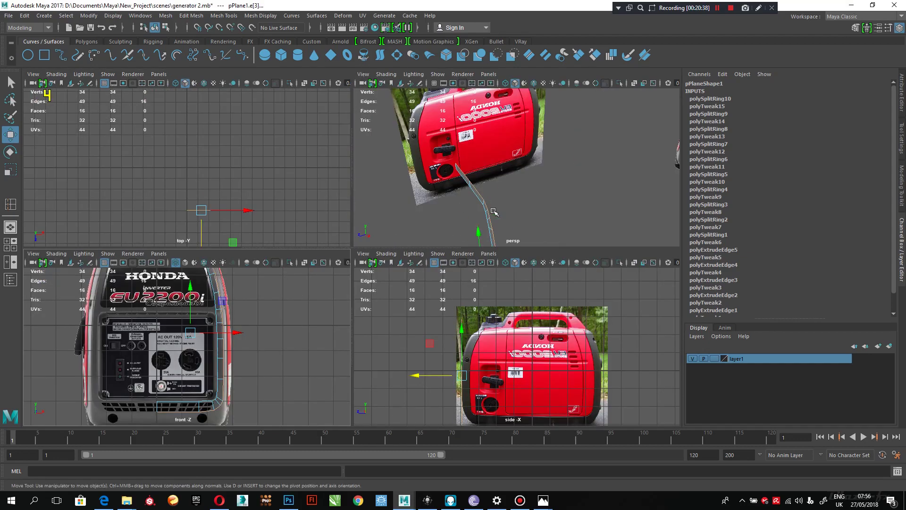
{"action": "left_click_drag", "start_coordinate": [478, 202], "coordinate": [488, 199]}
{"action": "key", "text": "space"}
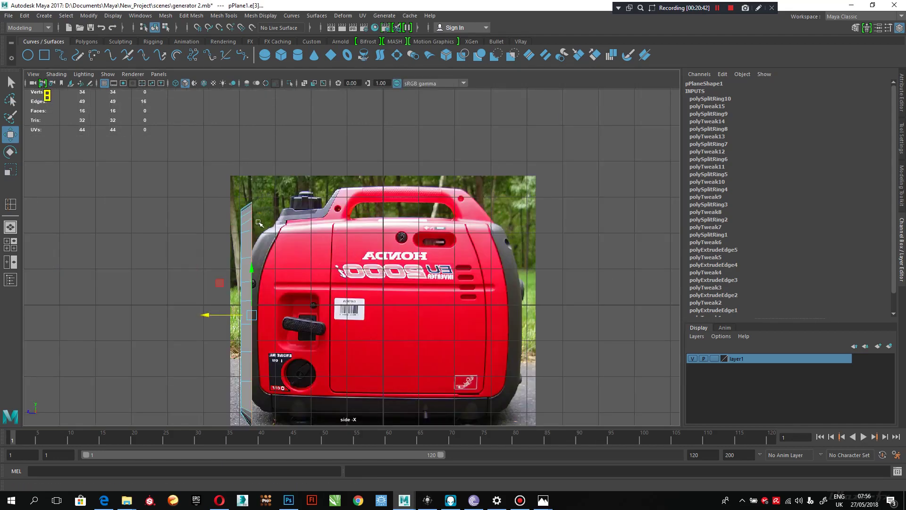
{"action": "scroll", "coordinate": [323, 256], "scroll_direction": "up", "scroll_amount": 5}
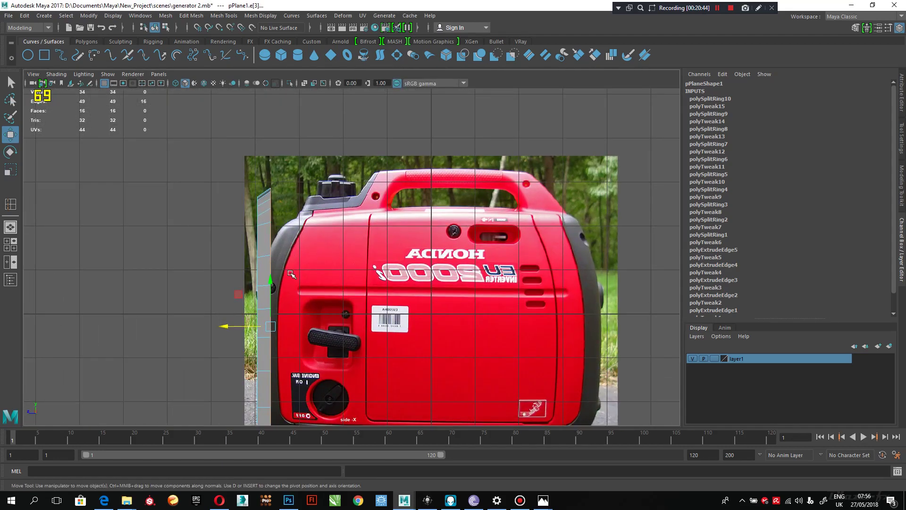
{"action": "right_click_drag", "start_coordinate": [263, 206], "coordinate": [313, 192]}
{"action": "left_click", "coordinate": [326, 126]}
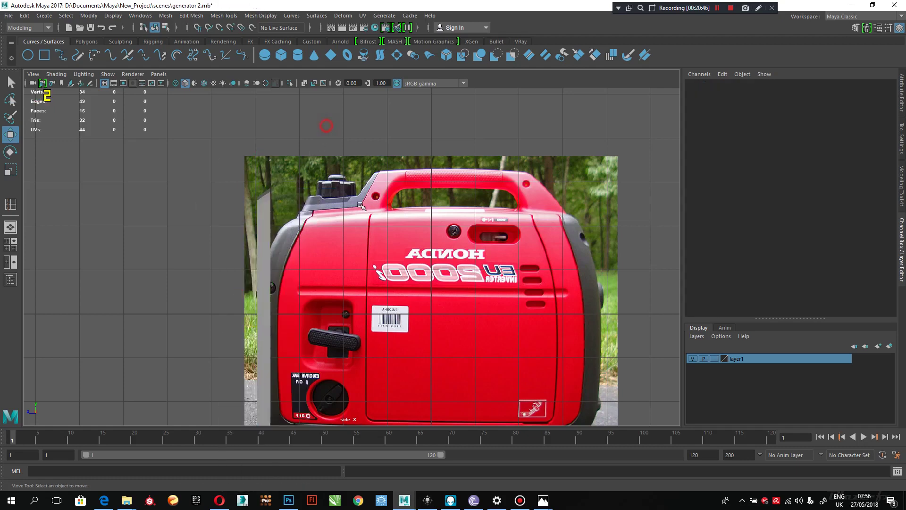
Step: Enlarge the side reference image plane uniformly to a scale of 1.226 and shift it to Translate Z -0.032
{"action": "left_click", "coordinate": [376, 228]}
{"action": "middle_click_drag", "start_coordinate": [420, 296], "coordinate": [381, 231], "text": "alt"}
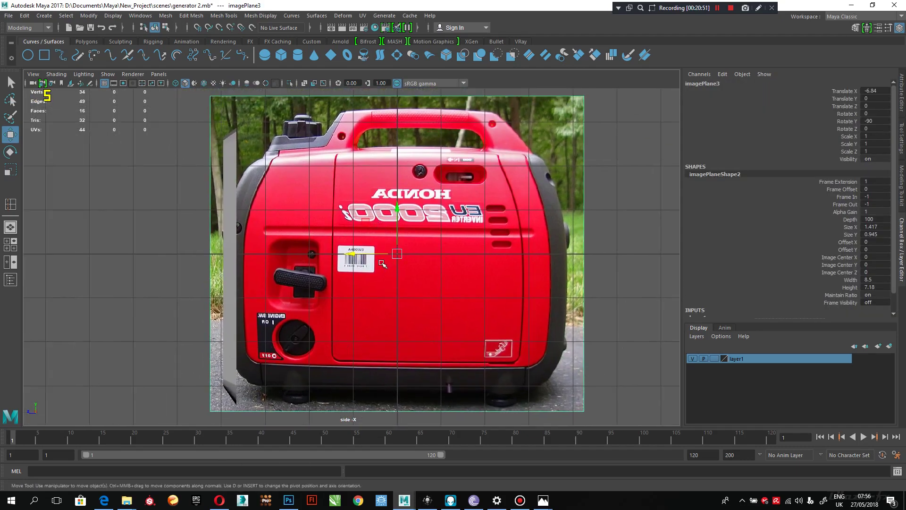
{"action": "key", "text": "r"}
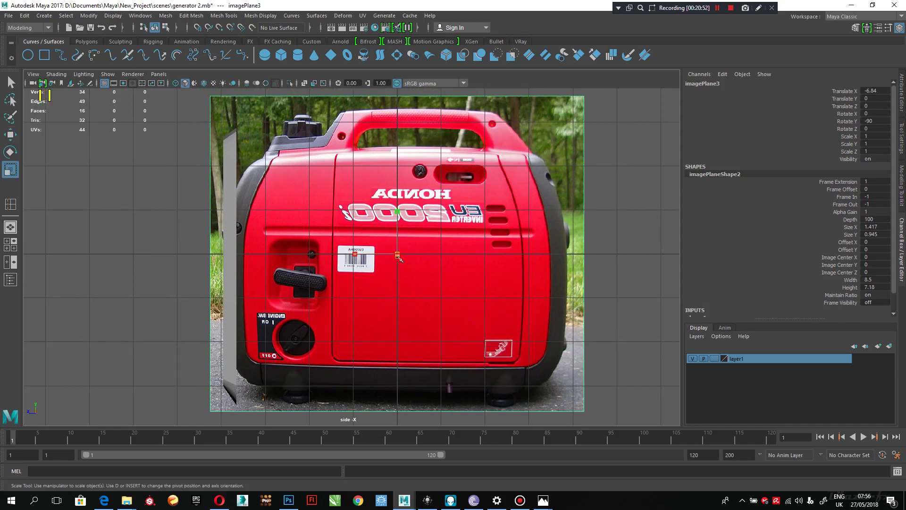
{"action": "left_click_drag", "start_coordinate": [397, 254], "coordinate": [451, 237]}
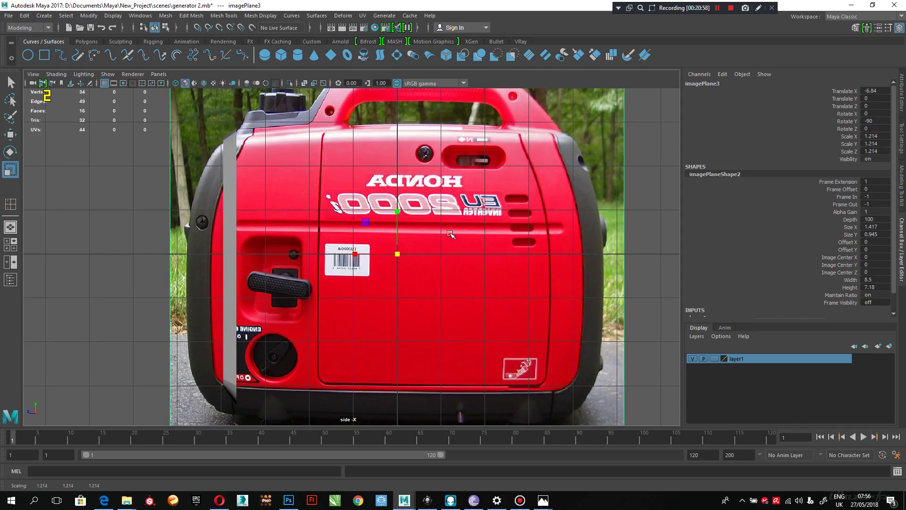
{"action": "key", "text": "w"}
{"action": "mouse_move", "coordinate": [367, 253]}
{"action": "left_mouse_down"}
{"action": "mouse_move", "coordinate": [390, 252]}
{"action": "mouse_move", "coordinate": [368, 254]}
{"action": "left_mouse_up"}
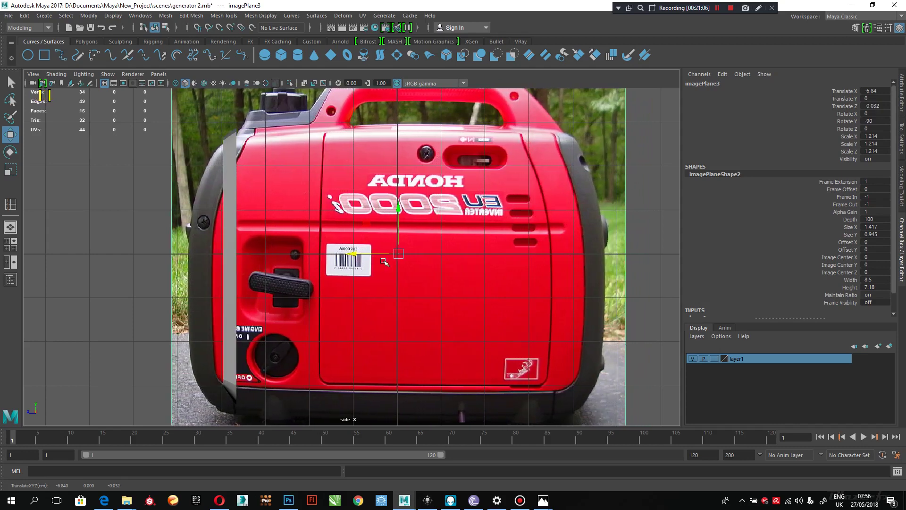
{"action": "key", "text": "r"}
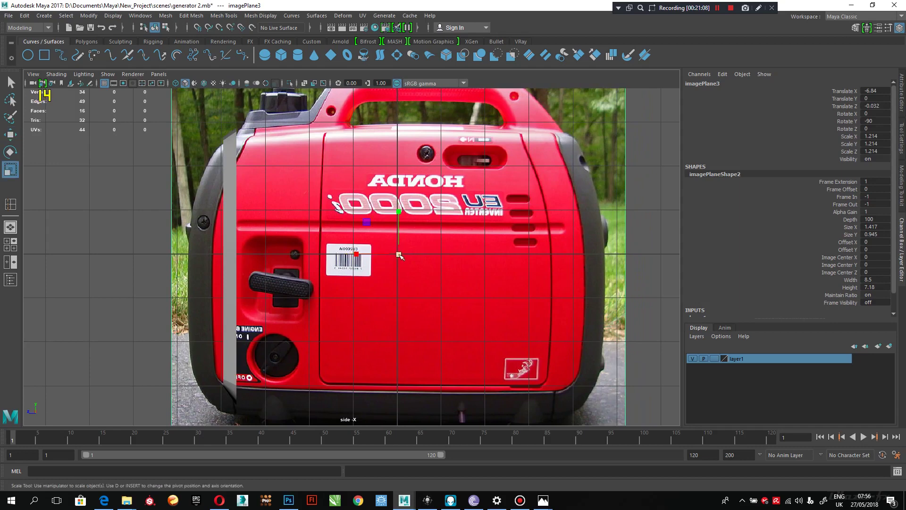
{"action": "left_click_drag", "start_coordinate": [399, 253], "coordinate": [402, 254]}
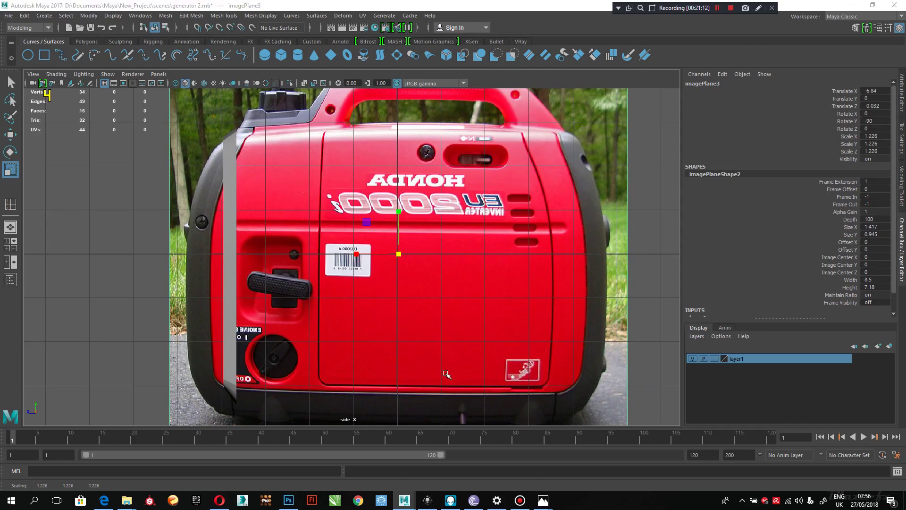
Step: Check the strip against the side reference, and move the side image plane along Z to Translate Z -0.859
{"action": "key", "text": "space"}
{"action": "left_click", "coordinate": [219, 405]}
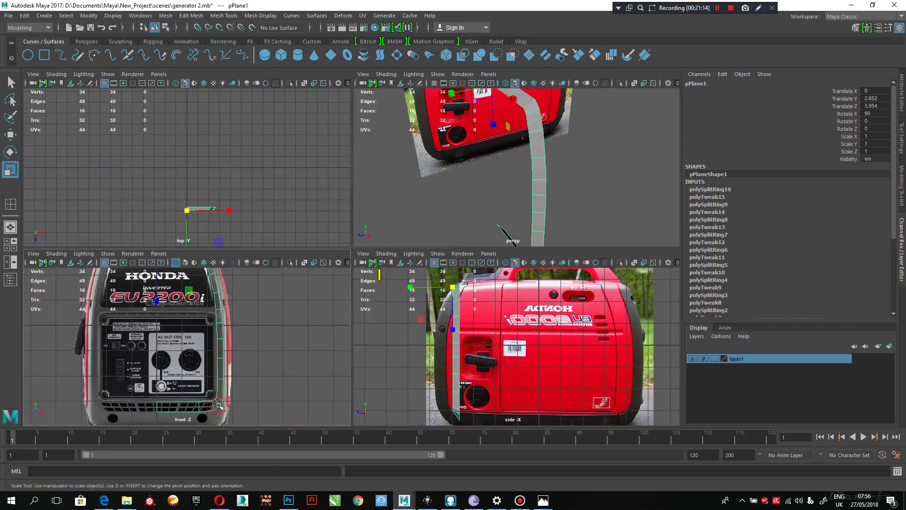
{"action": "key", "text": "space"}
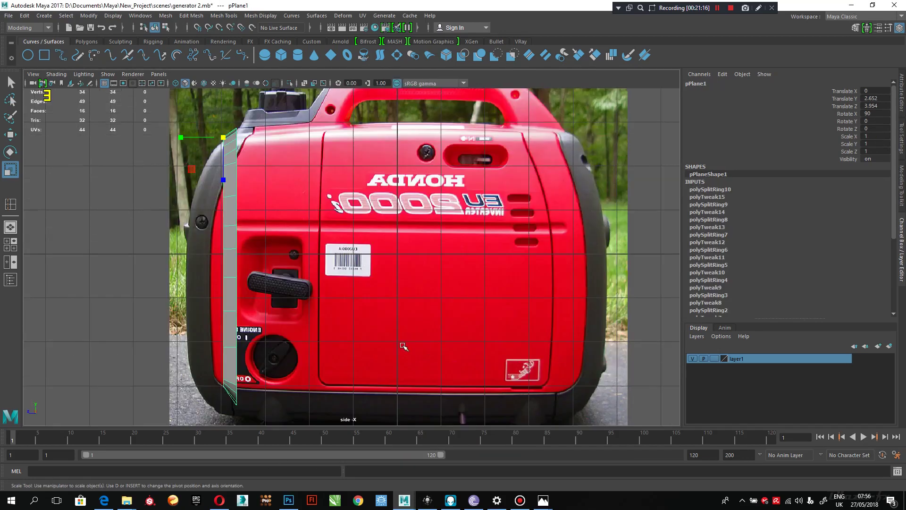
{"action": "left_click", "coordinate": [325, 187]}
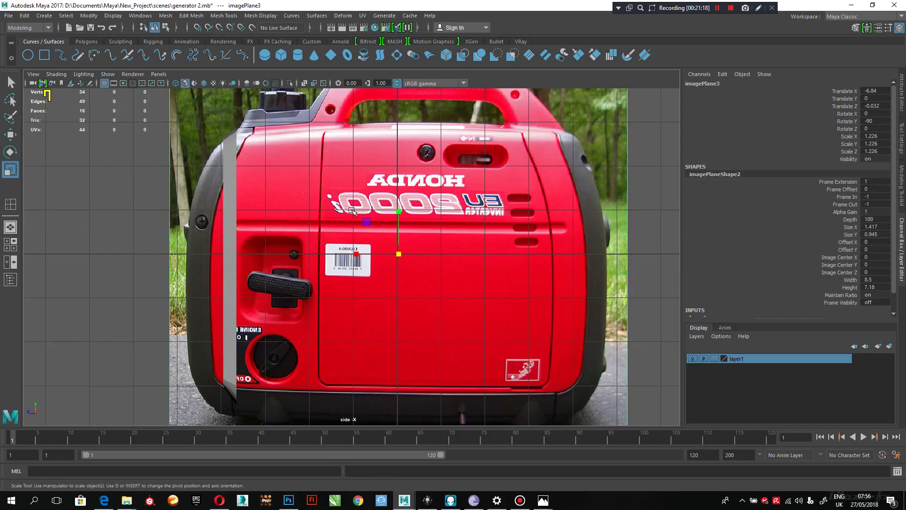
{"action": "key", "text": "w"}
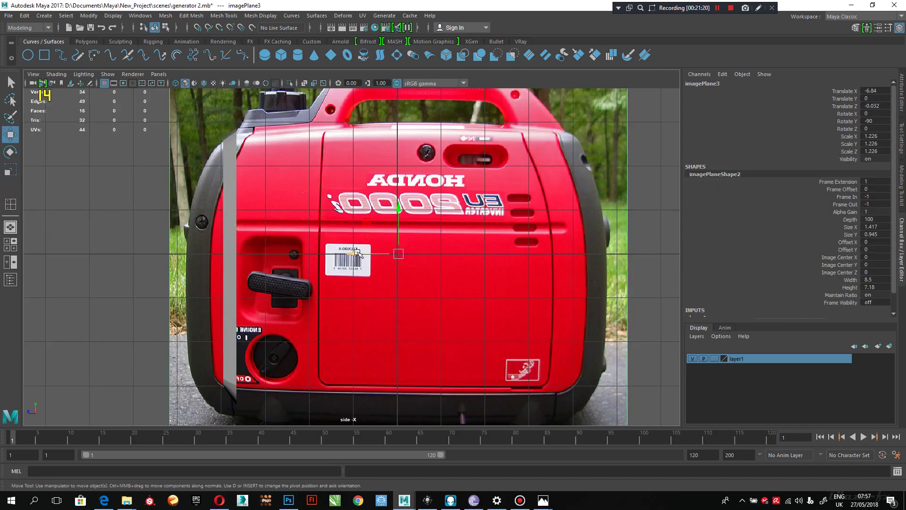
{"action": "left_click_drag", "start_coordinate": [356, 254], "coordinate": [392, 263]}
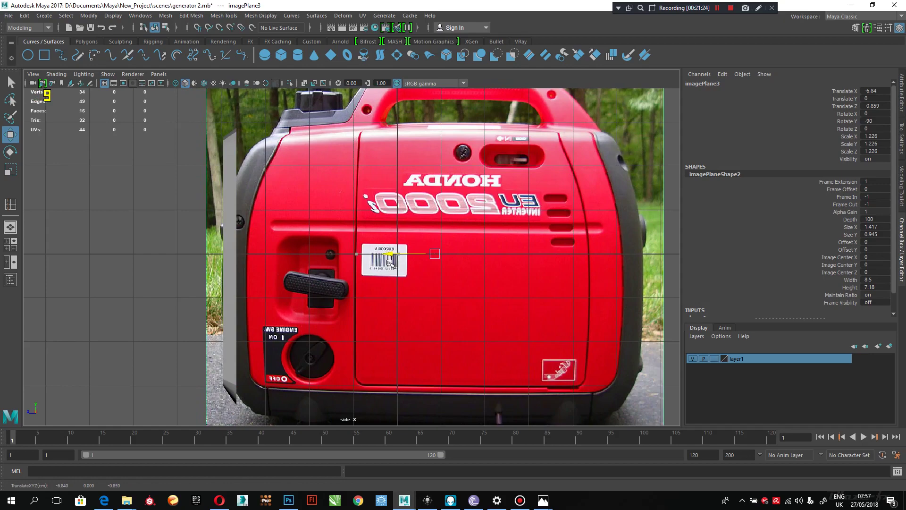
Step: Compare the strip's lower corner with the casing's bottom and feet in the front and side reference views
{"action": "key", "text": "space"}
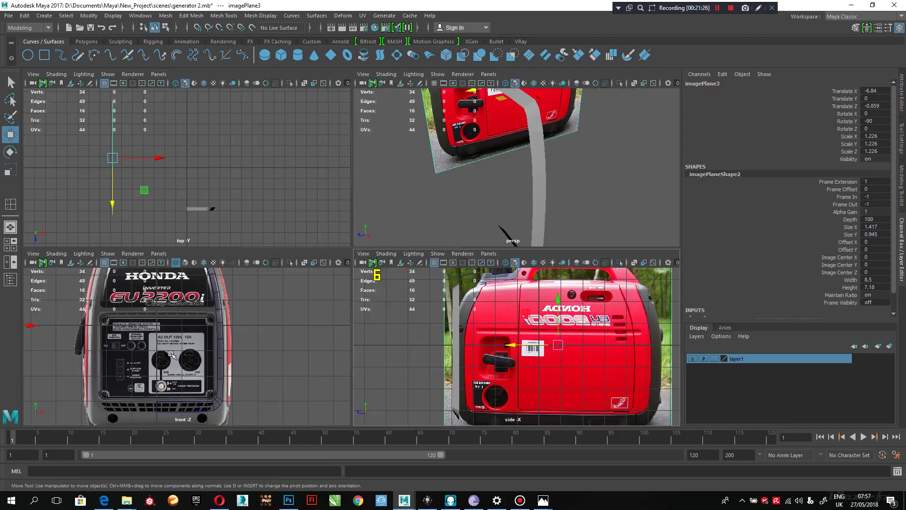
{"action": "key", "text": "space"}
{"action": "scroll", "coordinate": [330, 309], "scroll_direction": "up", "scroll_amount": 5}
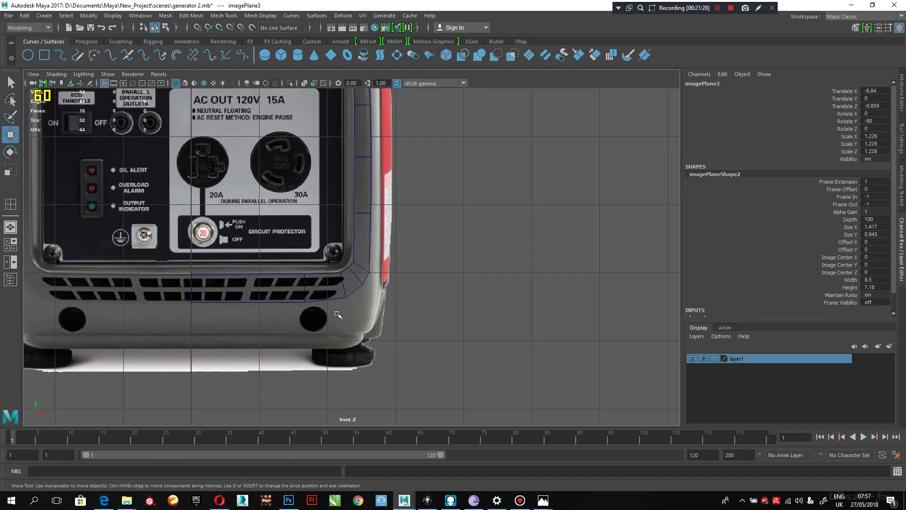
{"action": "middle_click_drag", "start_coordinate": [290, 323], "coordinate": [373, 326], "text": "alt"}
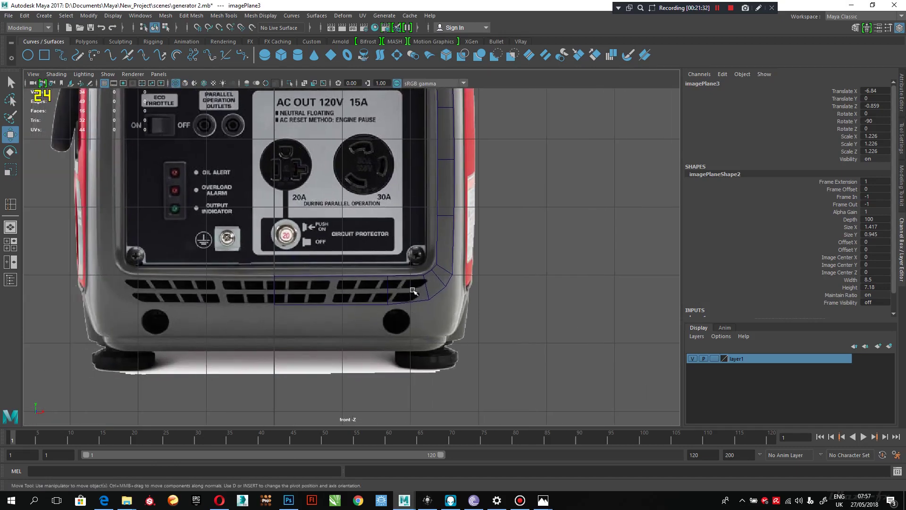
{"action": "left_click", "coordinate": [349, 305]}
{"action": "key", "text": "space"}
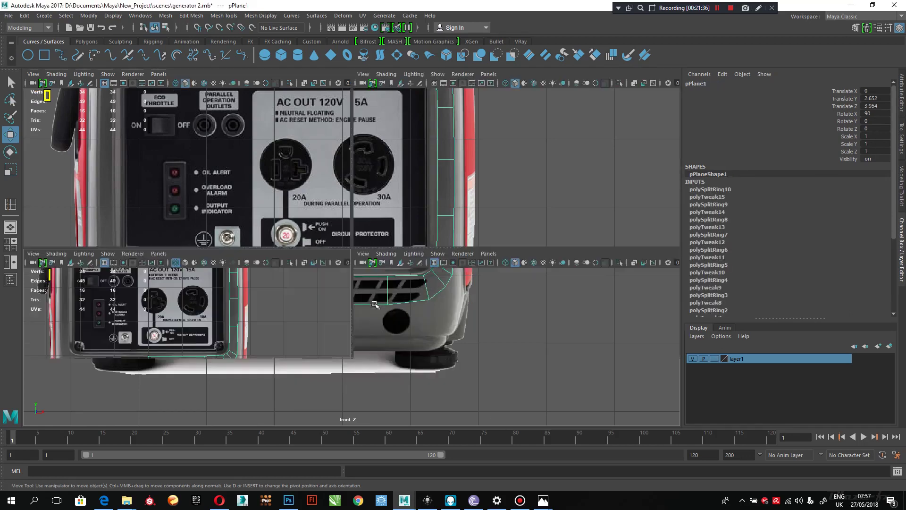
{"action": "key", "text": "space"}
{"action": "scroll", "coordinate": [476, 273], "scroll_direction": "up", "scroll_amount": 4}
{"action": "scroll", "coordinate": [476, 273], "scroll_direction": "down", "scroll_amount": 2}
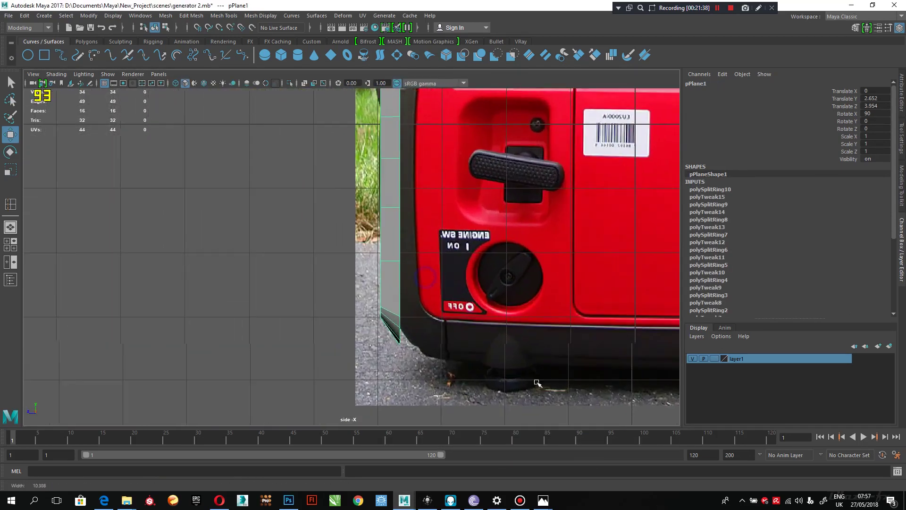
{"action": "key", "text": "space"}
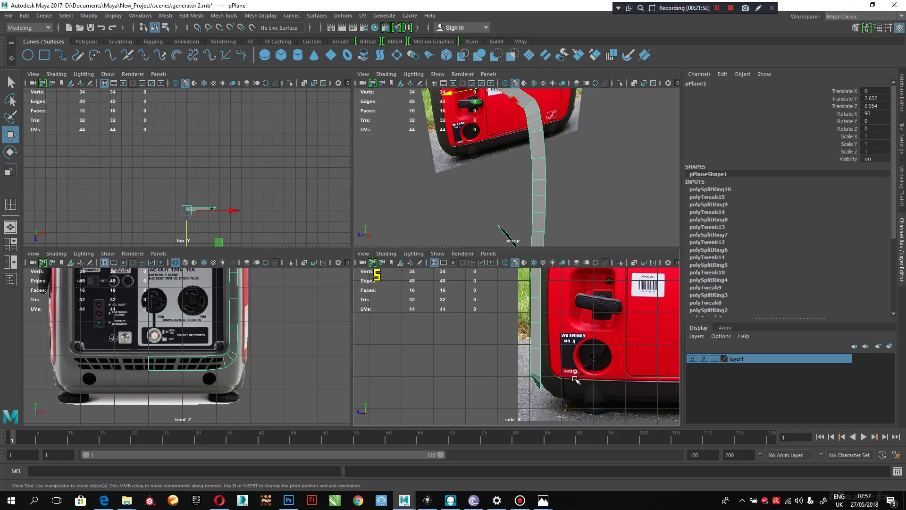
{"action": "key", "text": "space"}
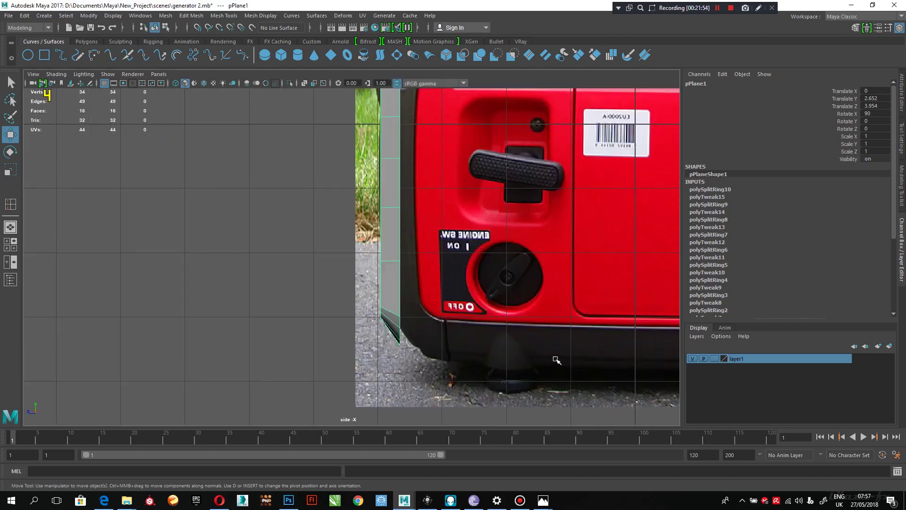
{"action": "key", "text": "a"}
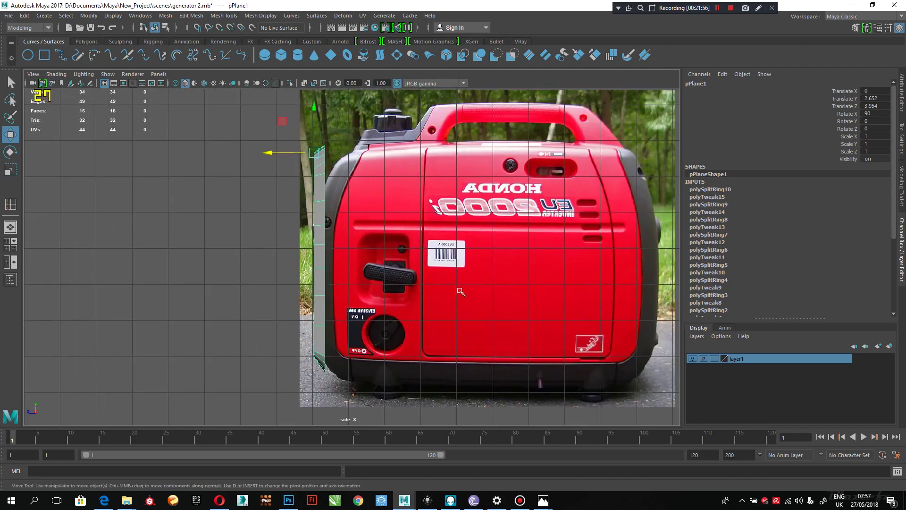
Step: Select the side reference image plane and scale it uniformly to 1.292 to match the strip's height
{"action": "left_click", "coordinate": [478, 268]}
{"action": "key", "text": "r"}
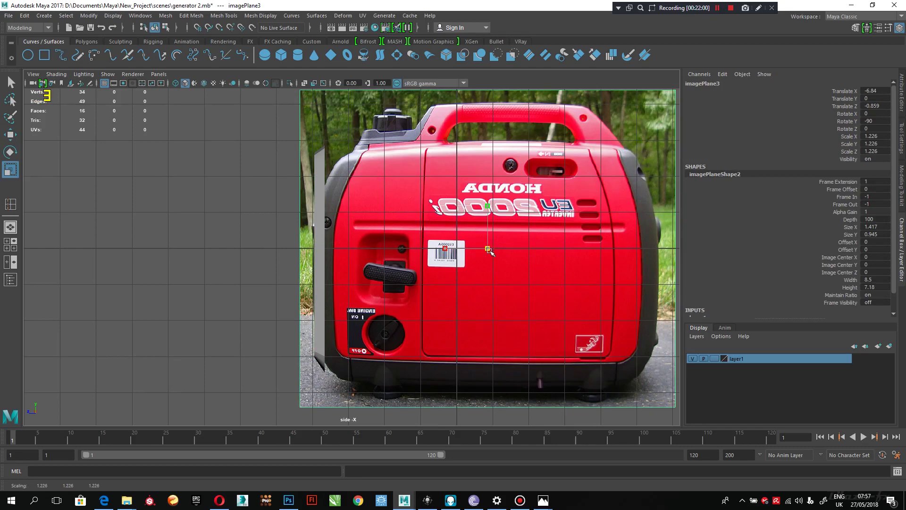
{"action": "left_click_drag", "start_coordinate": [488, 249], "coordinate": [489, 257]}
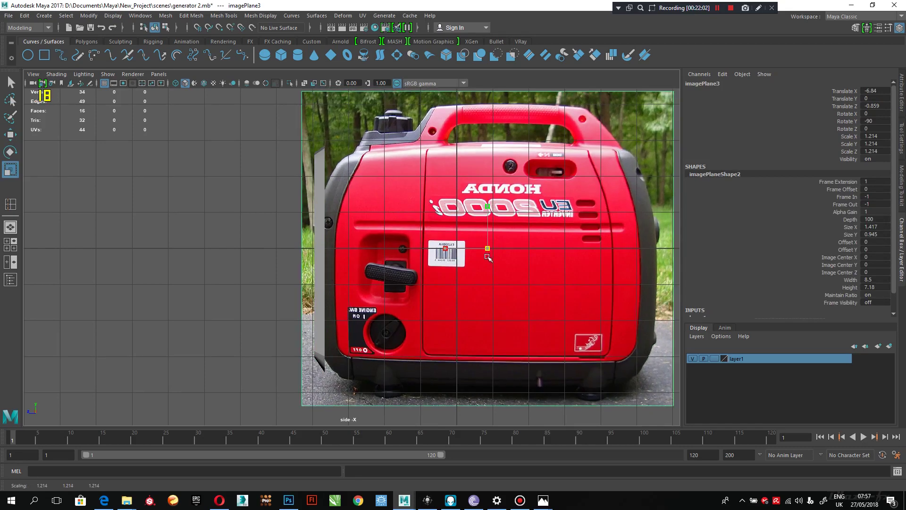
{"action": "left_click_drag", "start_coordinate": [486, 258], "coordinate": [505, 248]}
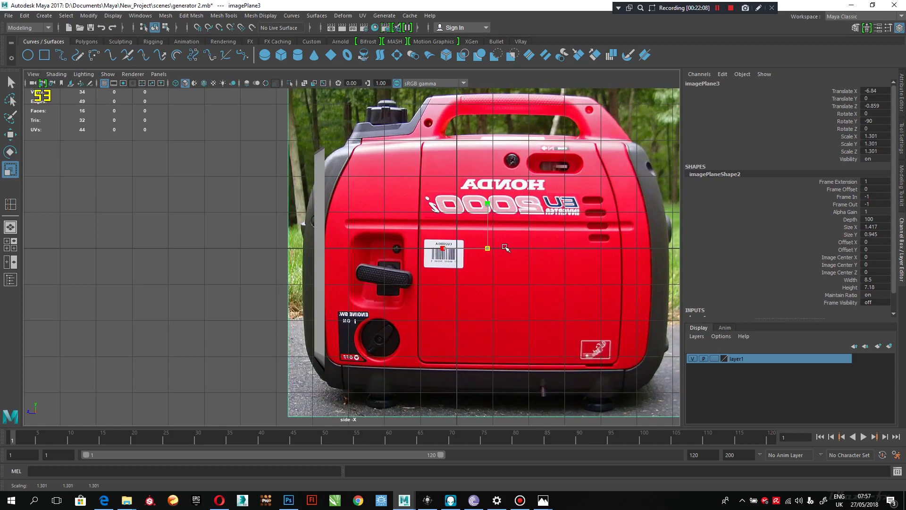
{"action": "left_click_drag", "start_coordinate": [506, 248], "coordinate": [503, 250]}
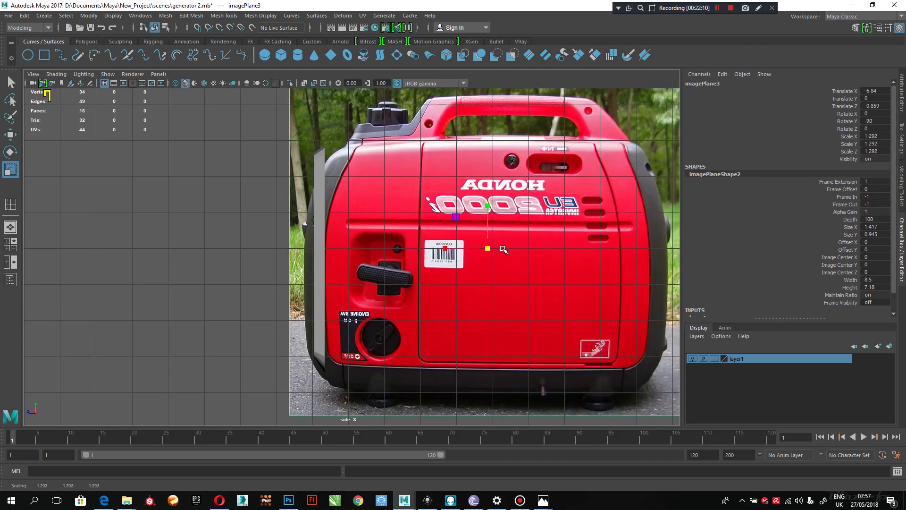
Step: Move the side reference image plane along Z to Translate Z -1.147
{"action": "key", "text": "w"}
{"action": "left_click_drag", "start_coordinate": [458, 251], "coordinate": [468, 253]}
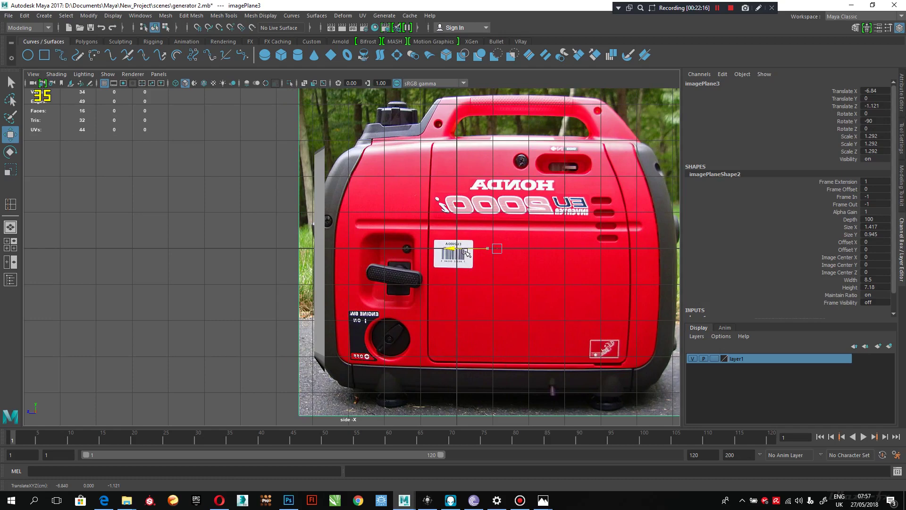
{"action": "mouse_move", "coordinate": [466, 252]}
{"action": "left_mouse_down"}
{"action": "mouse_move", "coordinate": [480, 254]}
{"action": "mouse_move", "coordinate": [468, 261]}
{"action": "left_mouse_up"}
{"action": "scroll", "coordinate": [530, 312], "scroll_direction": "down", "scroll_amount": 3}
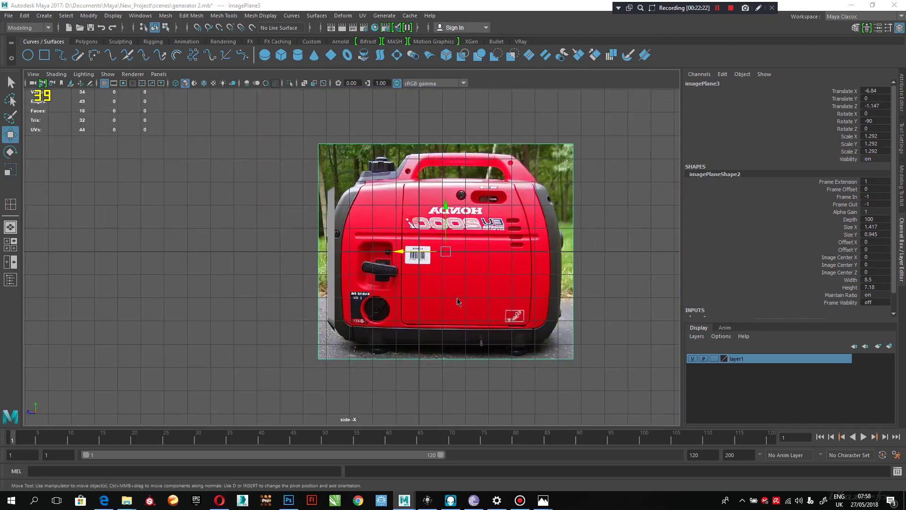
Step: Set layer1 to reference display so its image planes cannot be selected, and clear the selection
{"action": "key", "text": "space"}
{"action": "key", "text": "space"}
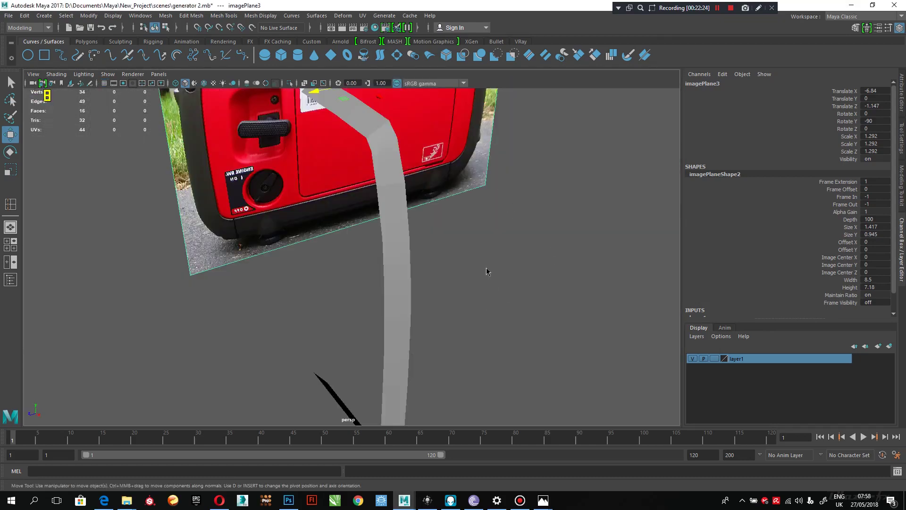
{"action": "key", "text": "space"}
{"action": "key", "text": "space"}
{"action": "left_click", "coordinate": [715, 359]}
{"action": "left_click", "coordinate": [716, 358]}
{"action": "scroll", "coordinate": [504, 279], "scroll_direction": "down", "scroll_amount": 3}
{"action": "middle_click_drag", "start_coordinate": [545, 240], "coordinate": [538, 271], "text": "alt"}
{"action": "left_click", "coordinate": [539, 271]}
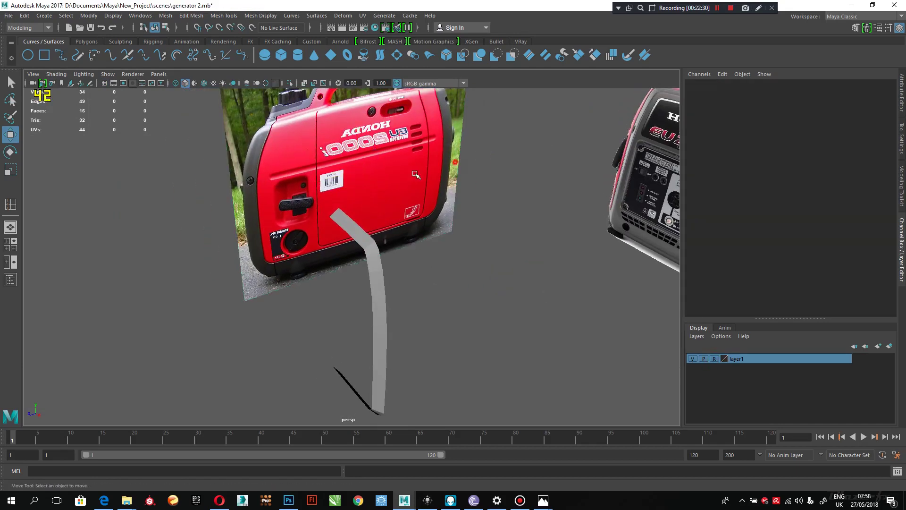
Step: Select the frame strip and display the side view in wireframe over the reference image
{"action": "left_click_drag", "start_coordinate": [435, 203], "coordinate": [406, 234], "text": "alt"}
{"action": "left_click", "coordinate": [384, 229]}
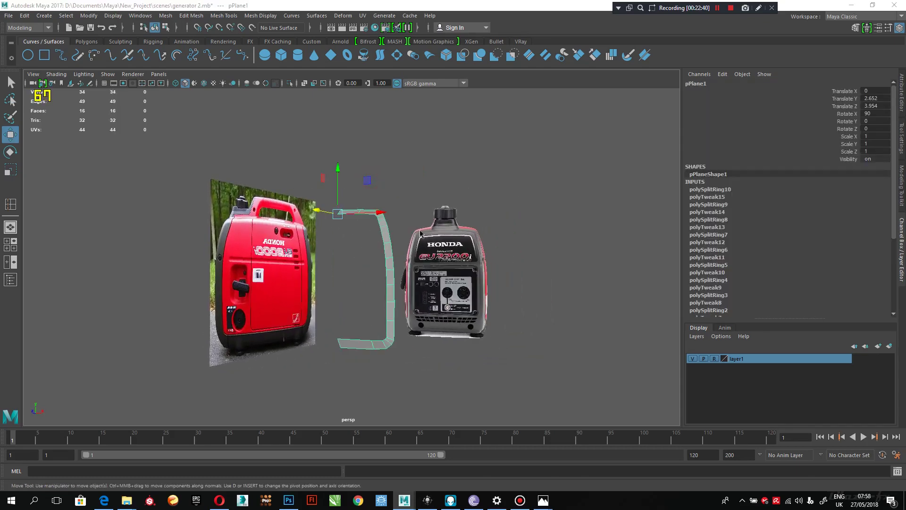
{"action": "key", "text": "space"}
{"action": "key", "text": "space"}
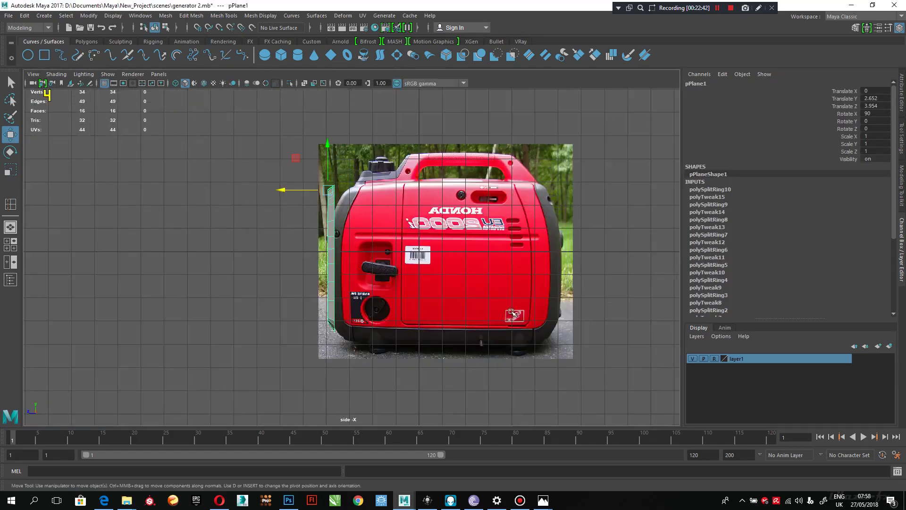
{"action": "scroll", "coordinate": [373, 239], "scroll_direction": "up", "scroll_amount": 10}
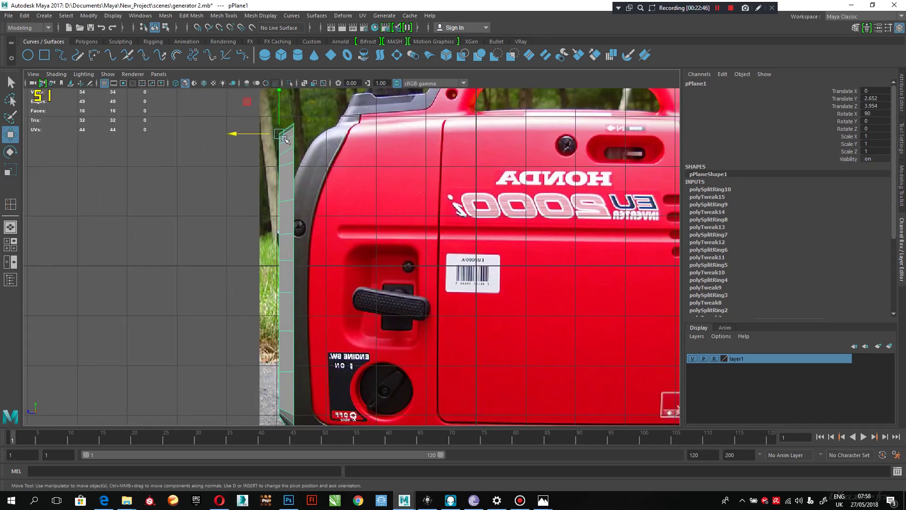
{"action": "left_click", "coordinate": [158, 161]}
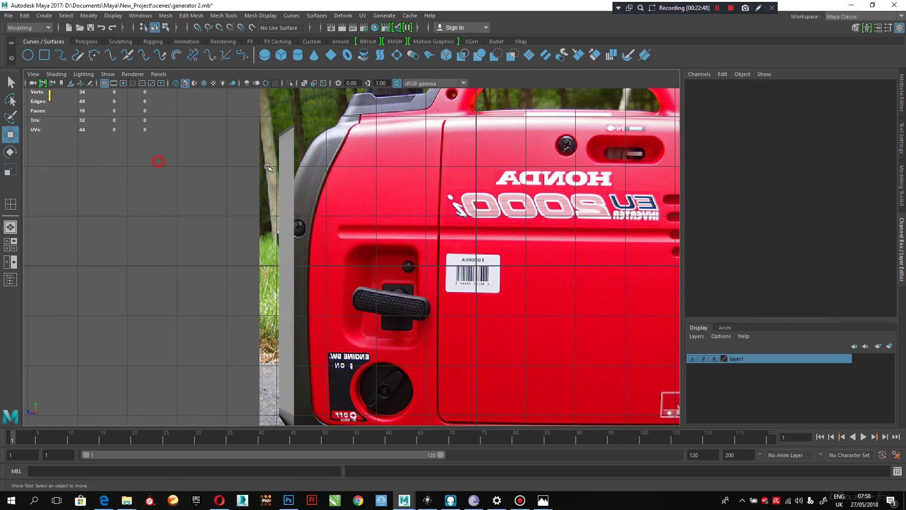
{"action": "left_click", "coordinate": [279, 157]}
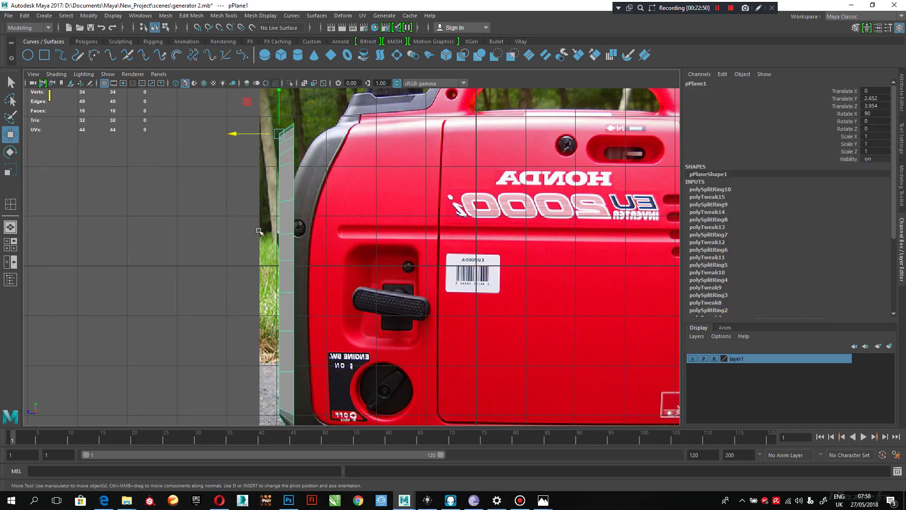
{"action": "left_click", "coordinate": [67, 75]}
{"action": "left_click", "coordinate": [71, 91]}
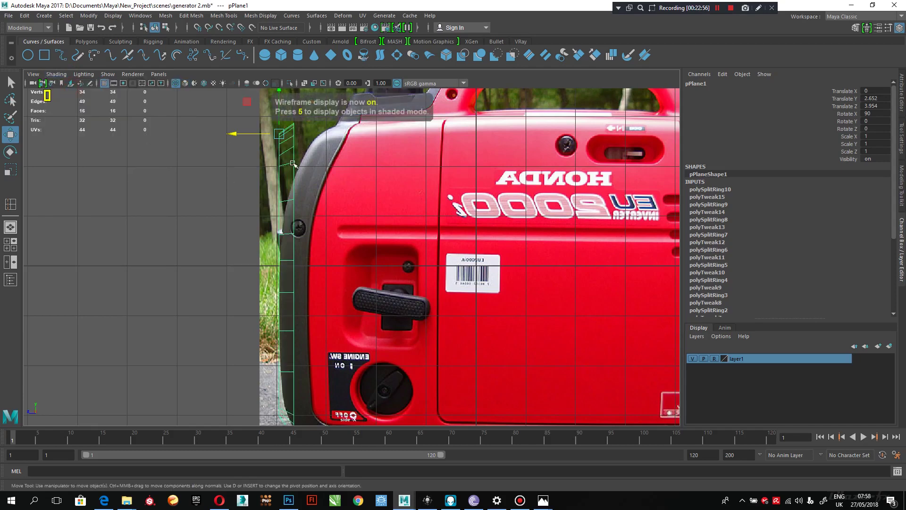
{"action": "scroll", "coordinate": [373, 210], "scroll_direction": "down", "scroll_amount": 2}
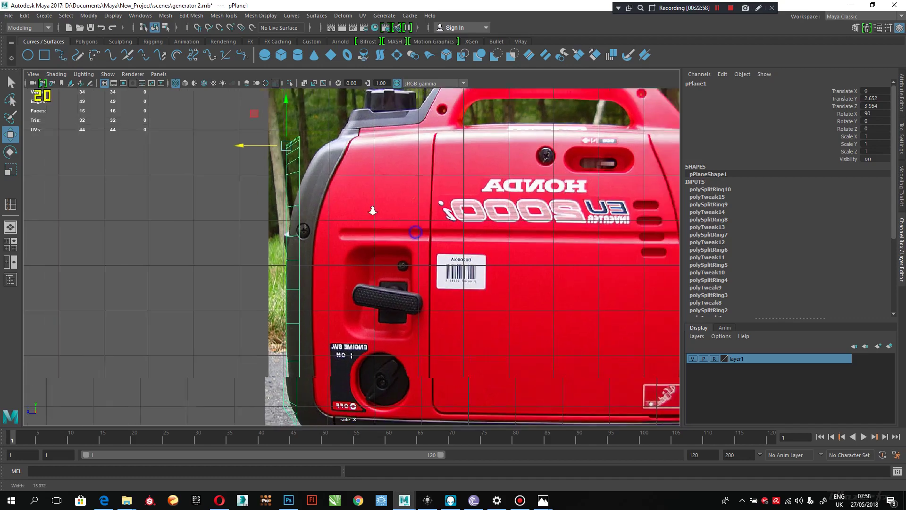
{"action": "right_click_drag", "start_coordinate": [373, 211], "coordinate": [370, 248], "text": "alt"}
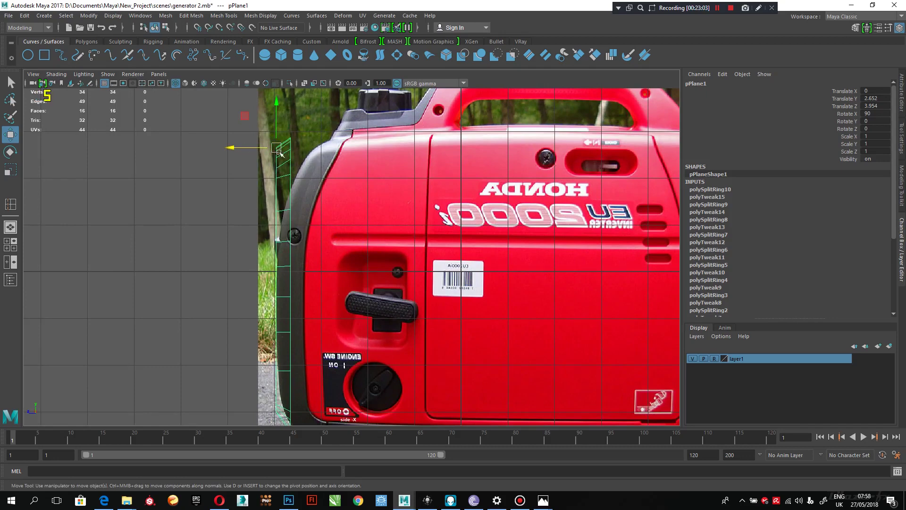
Step: Select all the strip's vertices, flatten them along the depth axis, and move them forward to the casing's front edge
{"action": "right_click_drag", "start_coordinate": [290, 154], "coordinate": [241, 147]}
{"action": "left_click_drag", "start_coordinate": [323, 111], "coordinate": [154, 428]}
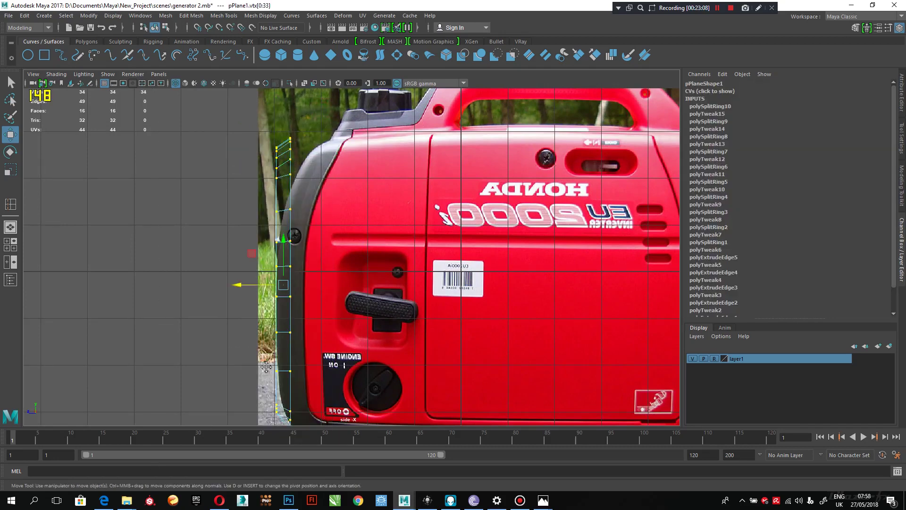
{"action": "middle_click_drag", "start_coordinate": [266, 363], "coordinate": [267, 317], "text": "alt"}
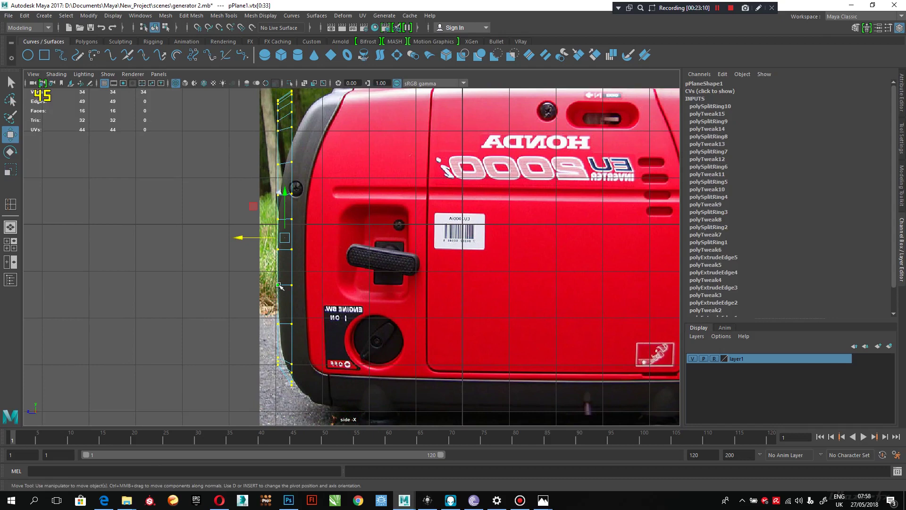
{"action": "key", "text": "r"}
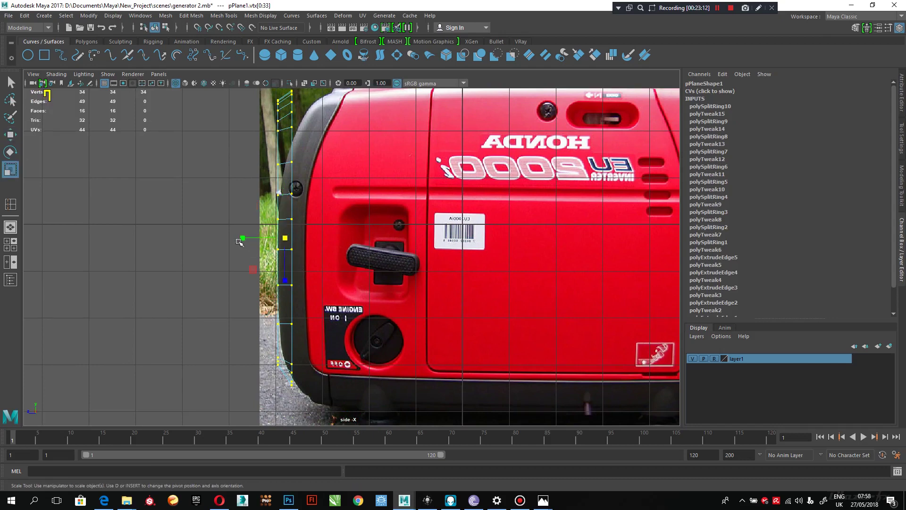
{"action": "left_click_drag", "start_coordinate": [243, 238], "coordinate": [499, 256]}
{"action": "key", "text": "w"}
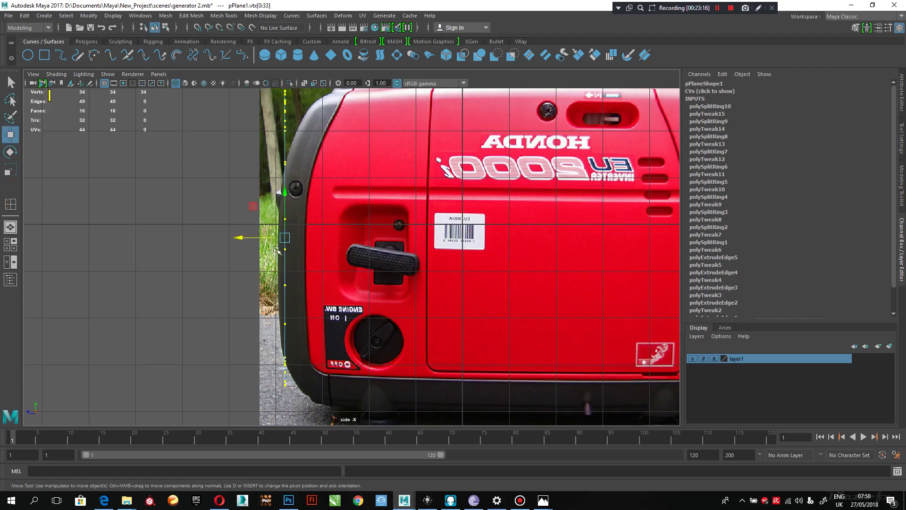
{"action": "left_click_drag", "start_coordinate": [264, 242], "coordinate": [255, 247]}
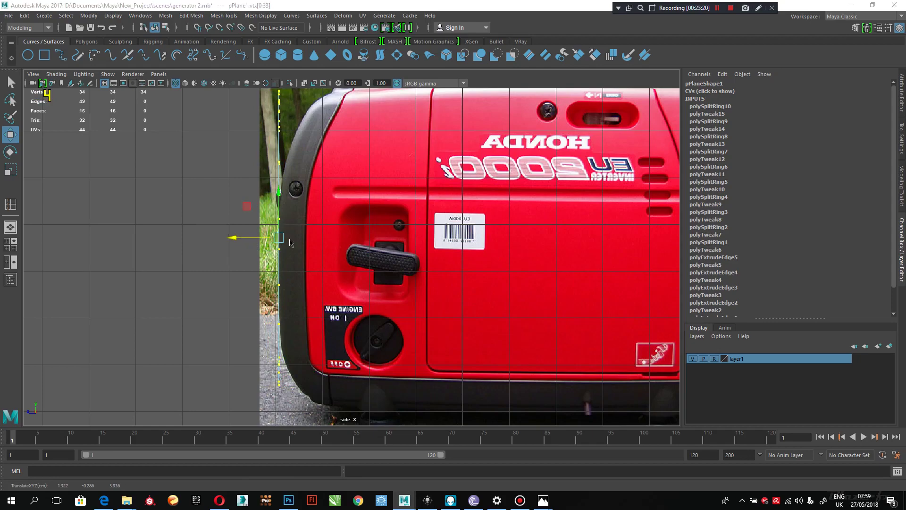
Step: Inspect the flattened strip in the front and perspective views against both reference images
{"action": "key", "text": "space"}
{"action": "key", "text": "space"}
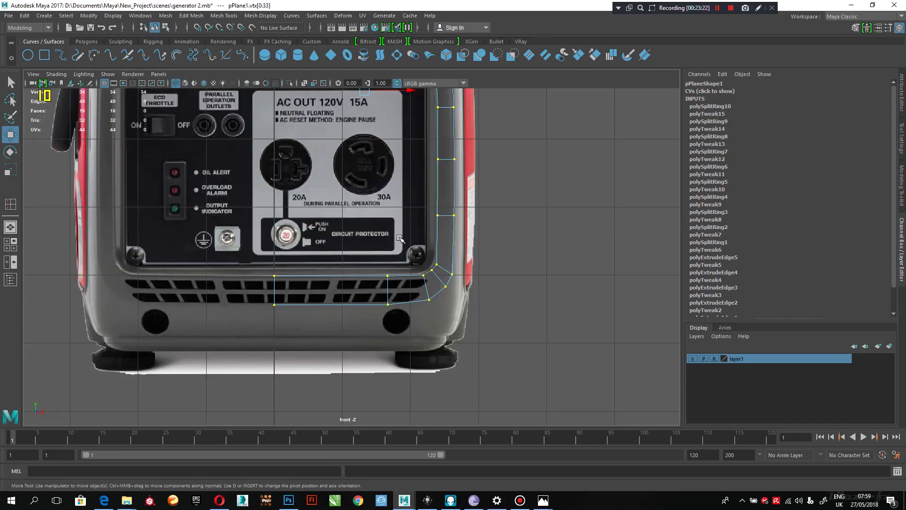
{"action": "middle_click_drag", "start_coordinate": [408, 196], "coordinate": [367, 307], "text": "alt"}
{"action": "key", "text": "space"}
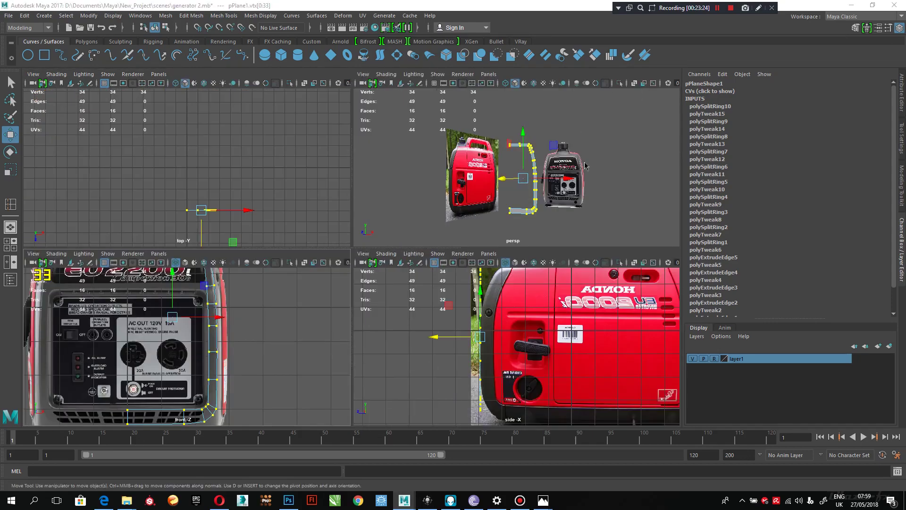
{"action": "key", "text": "space"}
{"action": "left_click_drag", "start_coordinate": [502, 210], "coordinate": [376, 215], "text": "alt"}
{"action": "right_click_drag", "start_coordinate": [376, 215], "coordinate": [389, 331], "text": "alt"}
{"action": "left_click_drag", "start_coordinate": [371, 283], "coordinate": [399, 277], "text": "alt"}
{"action": "right_click_drag", "start_coordinate": [399, 277], "coordinate": [423, 263], "text": "alt"}
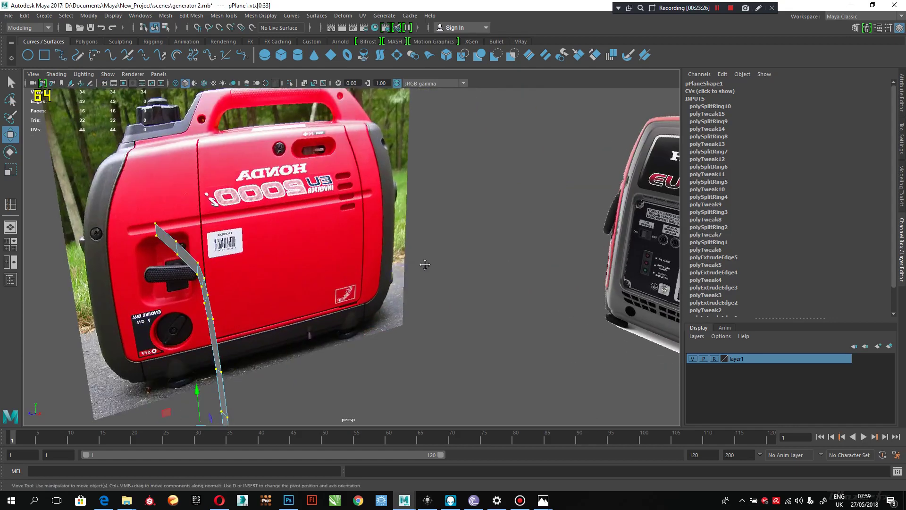
{"action": "left_click_drag", "start_coordinate": [428, 264], "coordinate": [463, 296], "text": "alt"}
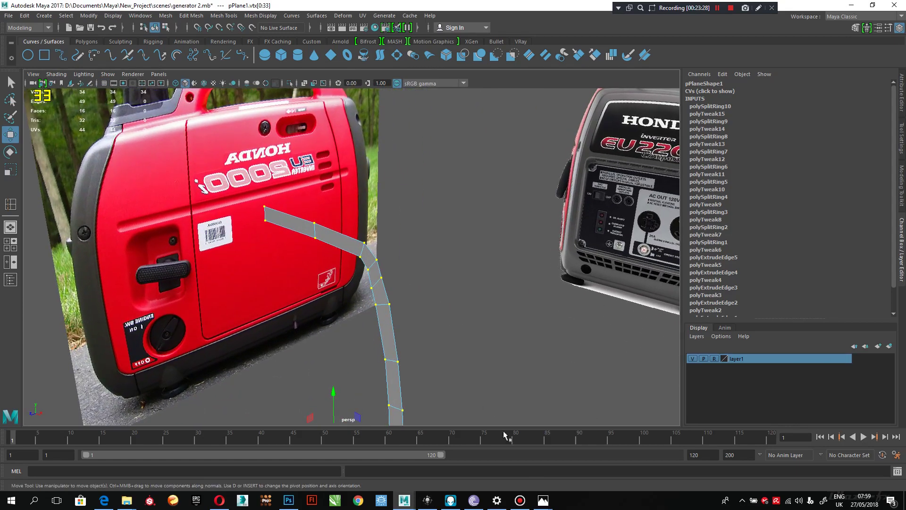
Step: Switch to Photos and examine the grey front frame in the EU2200i reference photo, from its upper part to the feet
{"action": "mouse_move", "coordinate": [544, 504]}
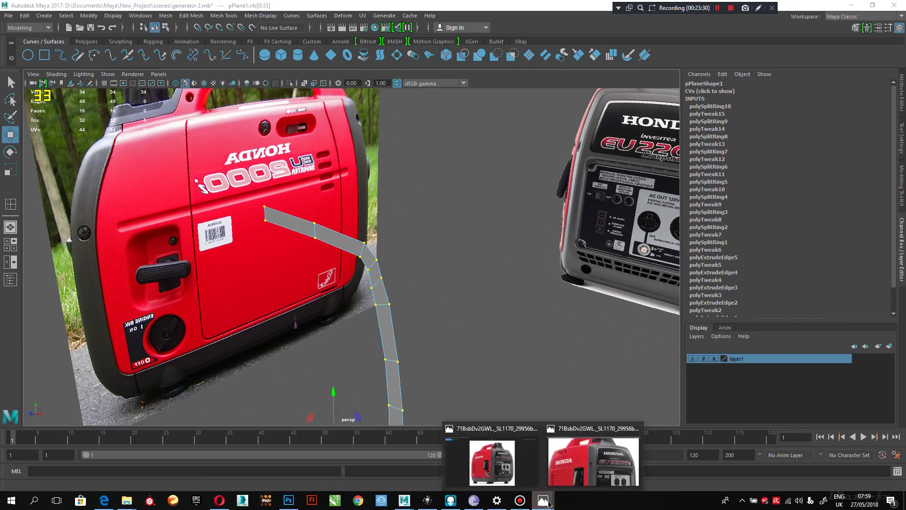
{"action": "mouse_move", "coordinate": [564, 476]}
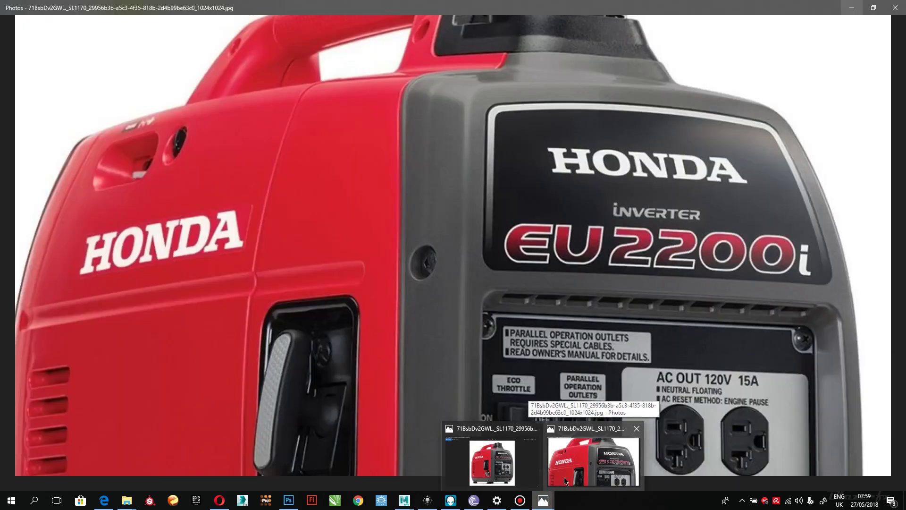
{"action": "left_click", "coordinate": [565, 477]}
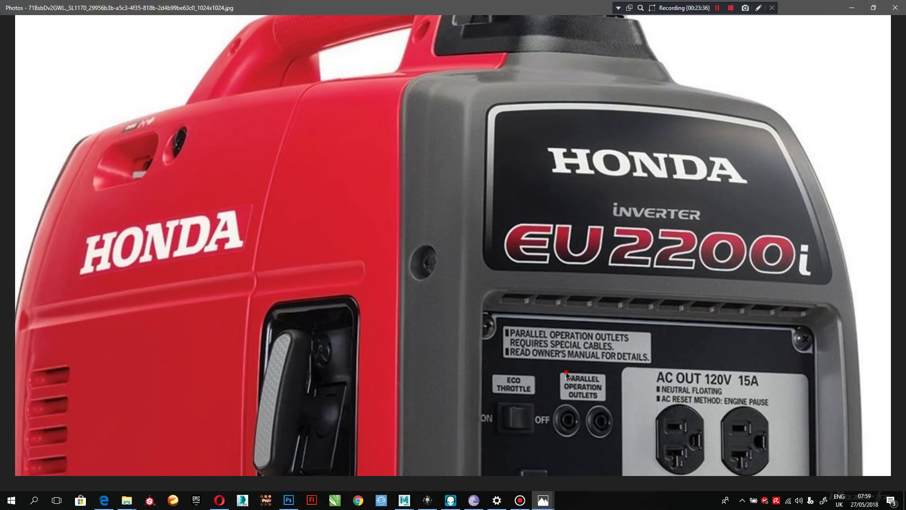
{"action": "left_click_drag", "start_coordinate": [546, 316], "coordinate": [515, 141]}
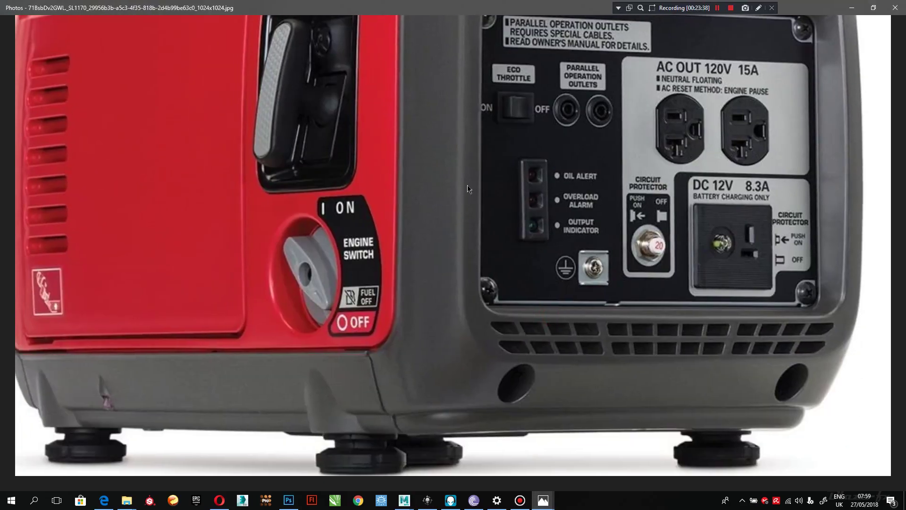
{"action": "scroll", "coordinate": [467, 211], "scroll_direction": "up", "scroll_amount": 6}
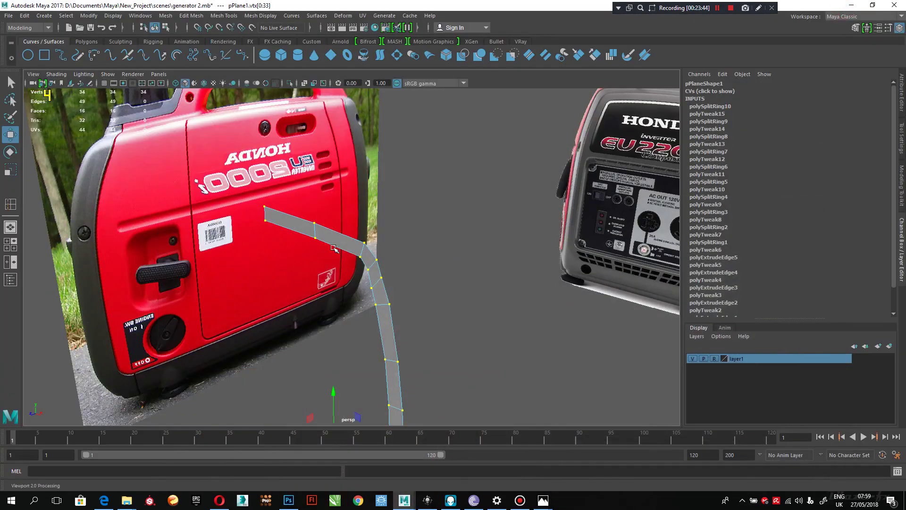
Step: Back in Maya, select the strip's whole outer edge run and offset it slightly backwards along Z
{"action": "right_click_drag", "start_coordinate": [332, 243], "coordinate": [332, 210]}
{"action": "left_click", "coordinate": [291, 212]}
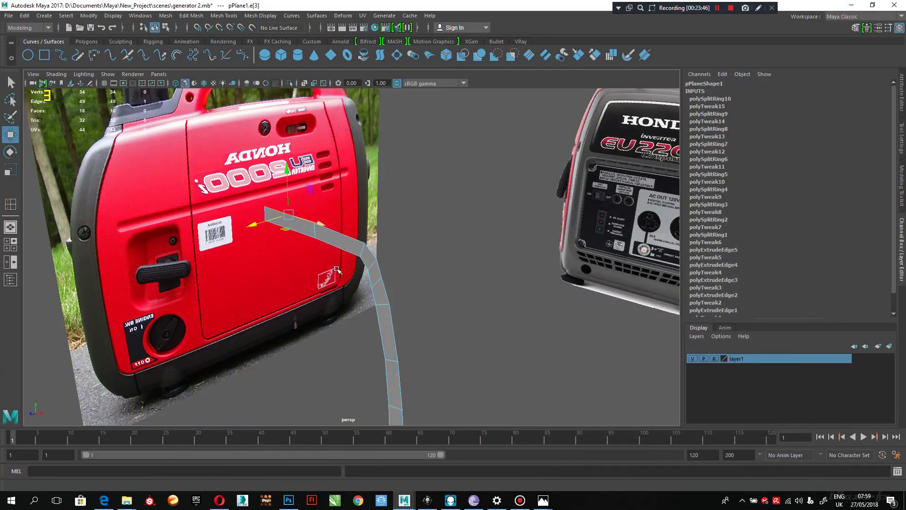
{"action": "middle_click_drag", "start_coordinate": [415, 359], "coordinate": [427, 234], "text": "alt"}
{"action": "double_click", "coordinate": [316, 310], "text": "shift"}
{"action": "middle_click_drag", "start_coordinate": [317, 311], "coordinate": [306, 444], "text": "alt"}
{"action": "right_click_drag", "start_coordinate": [358, 378], "coordinate": [334, 366], "text": "alt"}
{"action": "middle_click_drag", "start_coordinate": [299, 233], "coordinate": [306, 245], "text": "alt"}
{"action": "middle_click_drag", "start_coordinate": [351, 312], "coordinate": [353, 293], "text": "alt"}
{"action": "scroll", "coordinate": [302, 339], "scroll_direction": "up", "scroll_amount": 3}
{"action": "left_click_drag", "start_coordinate": [273, 345], "coordinate": [307, 292]}
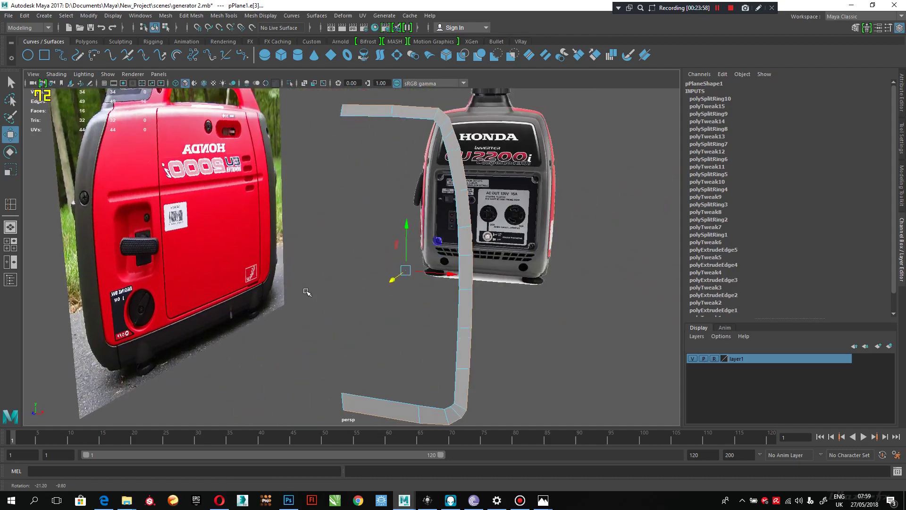
Step: Return the strip to object selection and compare its offset outer edge with the casing's front curve in the side view
{"action": "key", "text": "space"}
{"action": "key", "text": "space"}
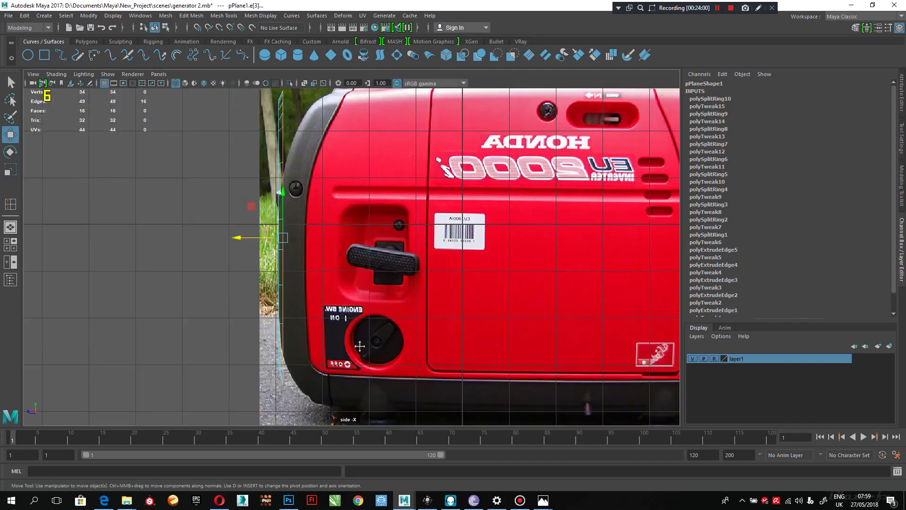
{"action": "scroll", "coordinate": [359, 346], "scroll_direction": "down", "scroll_amount": 5}
{"action": "scroll", "coordinate": [377, 284], "scroll_direction": "up", "scroll_amount": 4}
{"action": "key", "text": "space"}
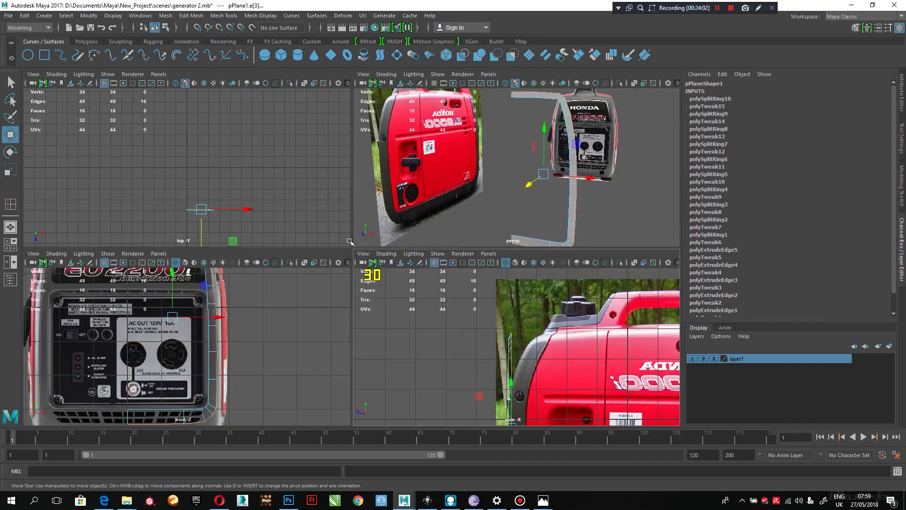
{"action": "key", "text": "space"}
{"action": "key", "text": "space"}
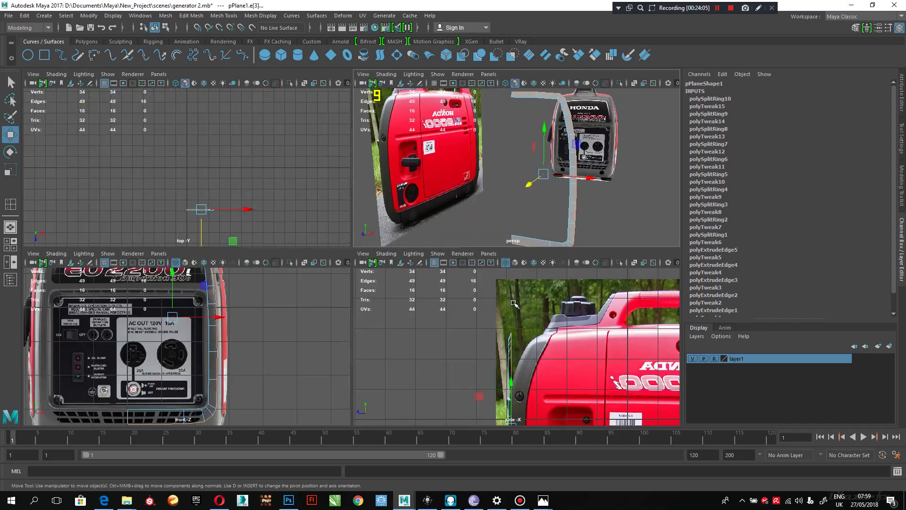
{"action": "key", "text": "space"}
{"action": "middle_click_drag", "start_coordinate": [447, 274], "coordinate": [373, 213], "text": "alt"}
{"action": "scroll", "coordinate": [369, 212], "scroll_direction": "up", "scroll_amount": 2}
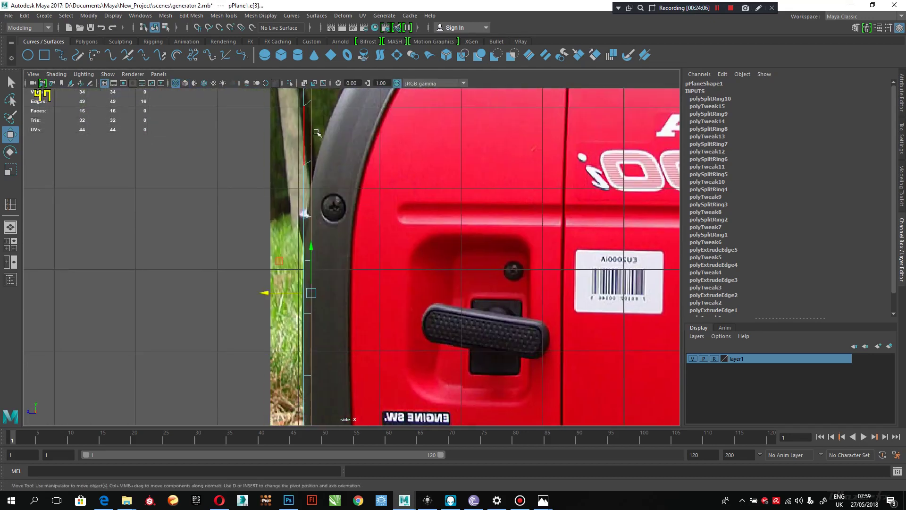
{"action": "right_click_drag", "start_coordinate": [310, 119], "coordinate": [324, 243]}
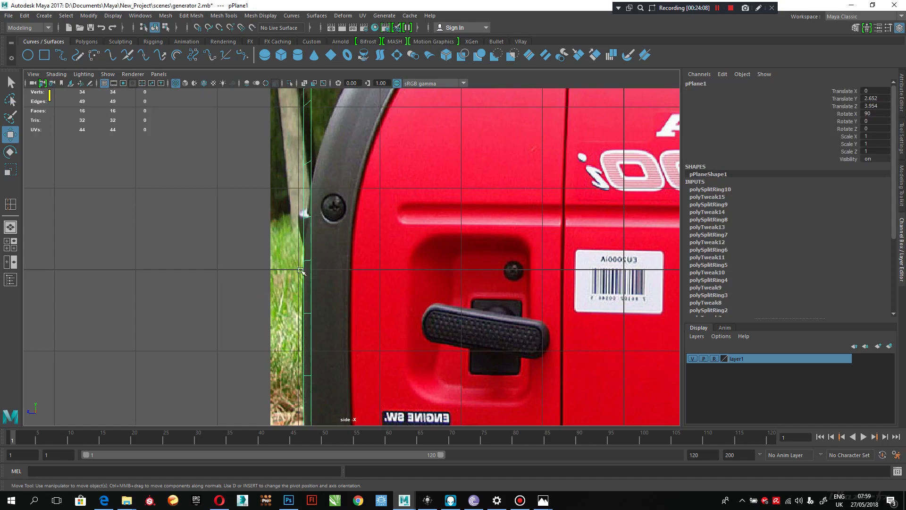
{"action": "scroll", "coordinate": [359, 351], "scroll_direction": "down", "scroll_amount": 3}
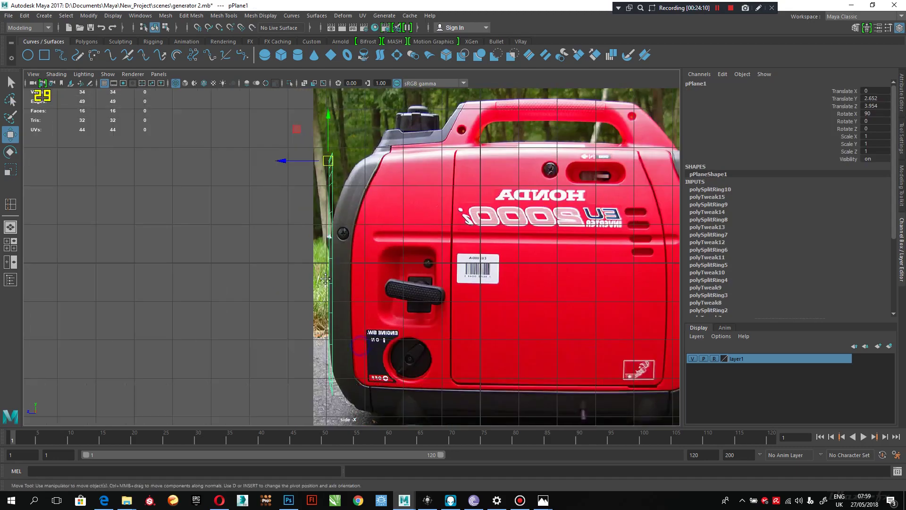
{"action": "scroll", "coordinate": [370, 326], "scroll_direction": "up", "scroll_amount": 4}
{"action": "right_click_drag", "start_coordinate": [370, 327], "coordinate": [384, 337], "text": "alt"}
{"action": "middle_click_drag", "start_coordinate": [294, 184], "coordinate": [324, 249], "text": "alt"}
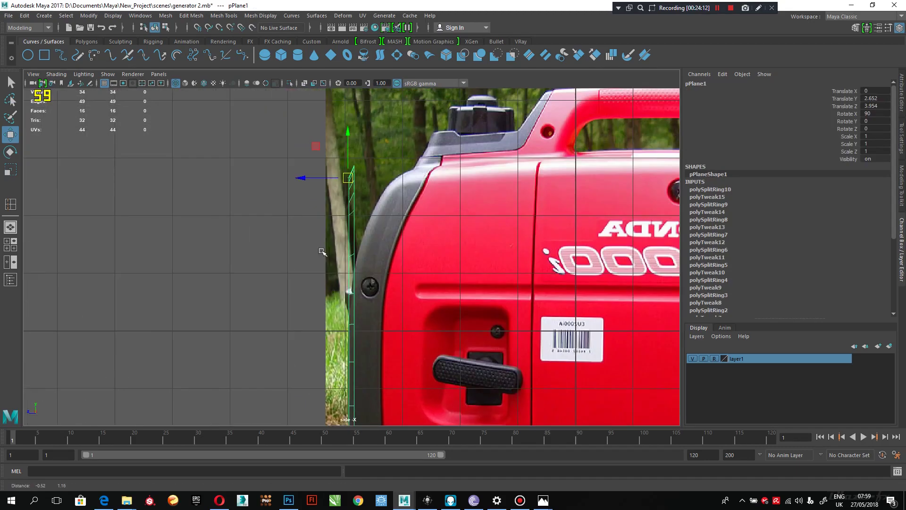
Step: Move the whole strip slightly forward along Z to 3.973 in the side view, just ahead of the casing's front
{"action": "middle_click_drag", "start_coordinate": [350, 291], "coordinate": [345, 259], "text": "alt"}
{"action": "scroll", "coordinate": [344, 260], "scroll_direction": "up", "scroll_amount": 2}
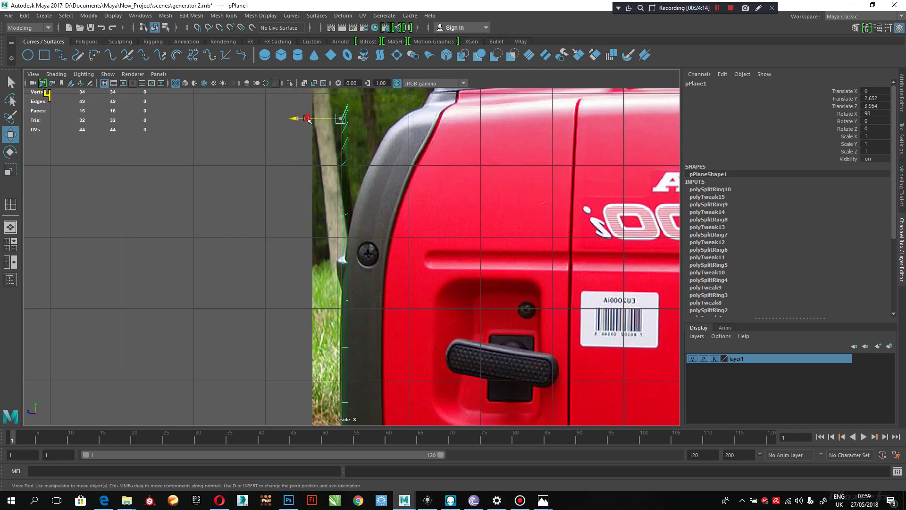
{"action": "left_click_drag", "start_coordinate": [307, 119], "coordinate": [307, 129]}
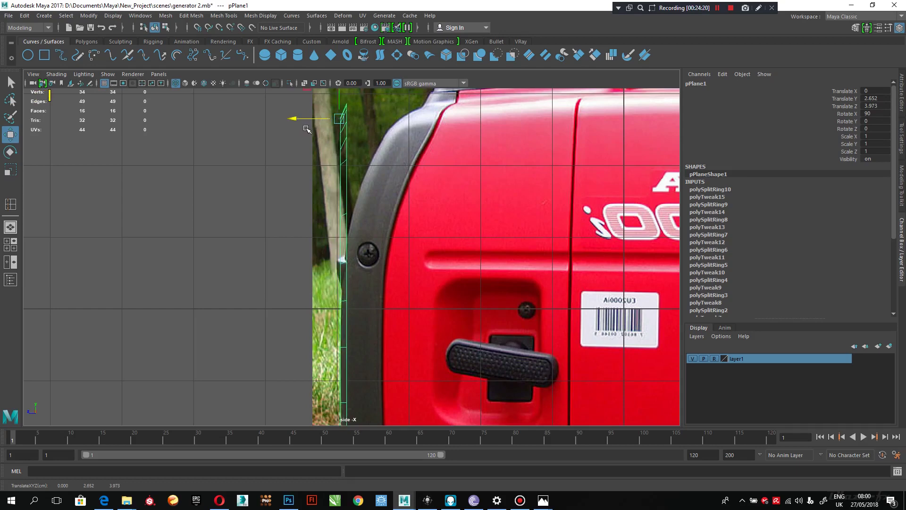
{"action": "mouse_move", "coordinate": [391, 360]}
{"action": "middle_mouse_down", "text": "alt"}
{"action": "mouse_move", "coordinate": [400, 262]}
{"action": "mouse_move", "coordinate": [391, 174]}
{"action": "mouse_move", "coordinate": [376, 351]}
{"action": "middle_mouse_up", "text": "alt"}
{"action": "scroll", "coordinate": [376, 352], "scroll_direction": "down", "scroll_amount": 3}
Step: Show all four views, focus the front view on the strip's upper corner, and put the strip in vertex mode
{"action": "key", "text": "space"}
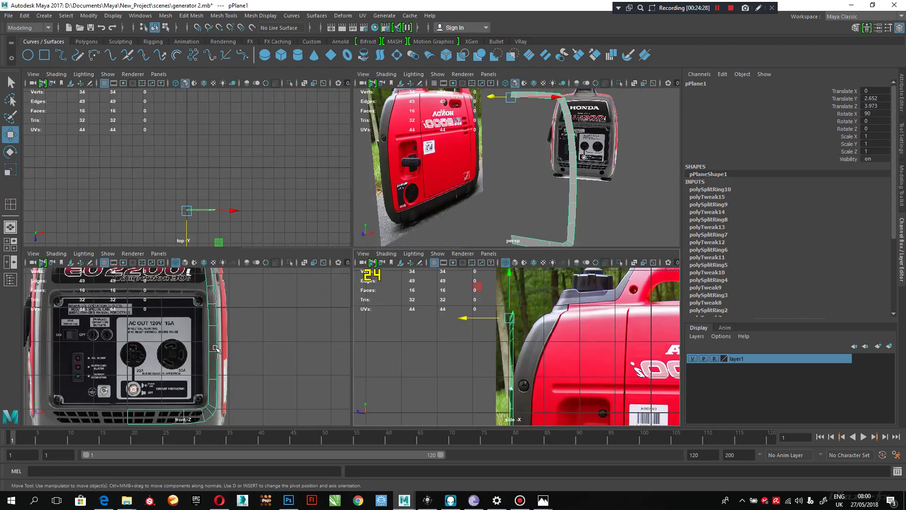
{"action": "middle_click_drag", "start_coordinate": [210, 335], "coordinate": [227, 415], "text": "alt"}
{"action": "right_click_drag", "start_coordinate": [228, 299], "coordinate": [241, 326], "text": "alt"}
{"action": "middle_click_drag", "start_coordinate": [223, 332], "coordinate": [271, 369], "text": "alt"}
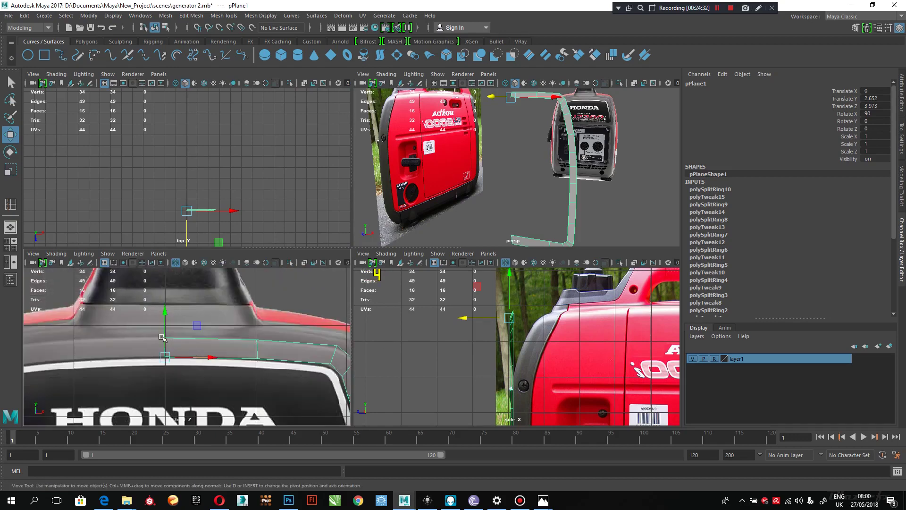
{"action": "right_click_drag", "start_coordinate": [180, 338], "coordinate": [182, 311]}
{"action": "middle_click_drag", "start_coordinate": [276, 341], "coordinate": [223, 343], "text": "alt"}
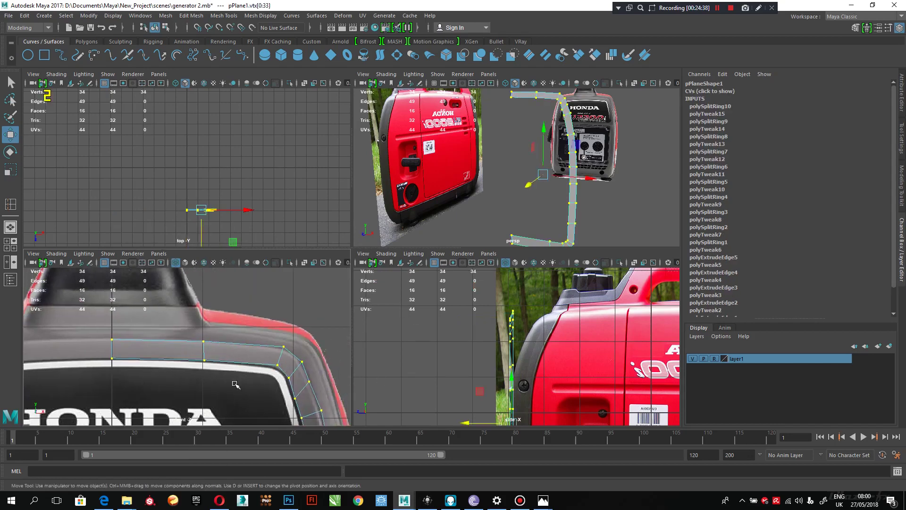
{"action": "mouse_move", "coordinate": [543, 500]}
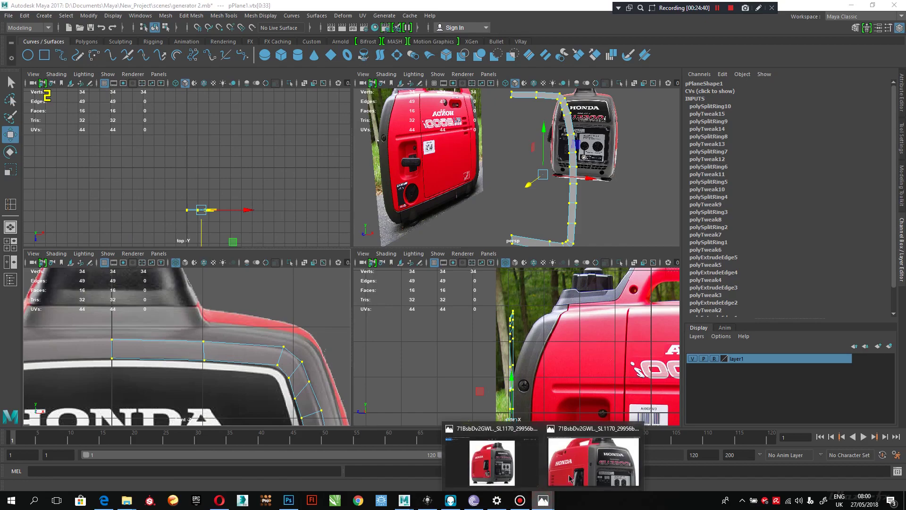
{"action": "mouse_move", "coordinate": [581, 472]}
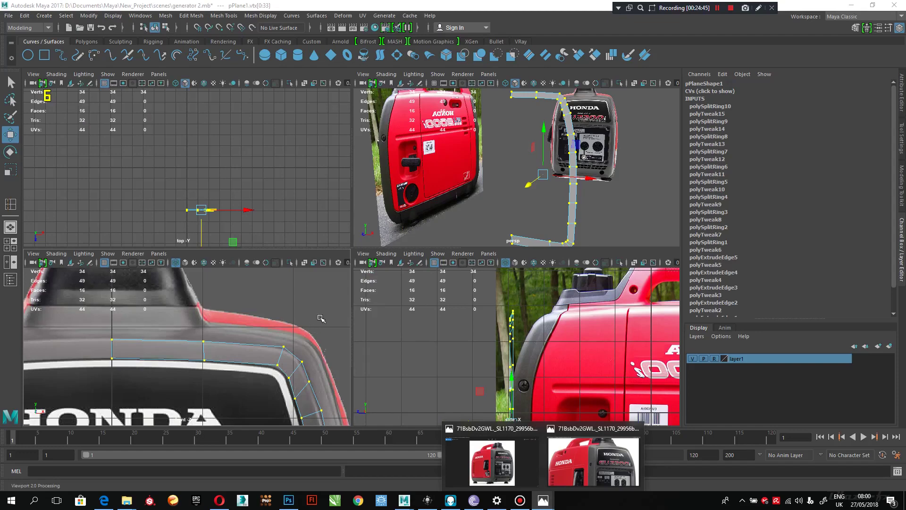
Step: Try moving the eight vertices of the strip's top bar and corner back along Z to the casing's upper front curve
{"action": "left_click_drag", "start_coordinate": [321, 318], "coordinate": [67, 386]}
{"action": "left_click_drag", "start_coordinate": [328, 375], "coordinate": [297, 399], "text": "ctrl"}
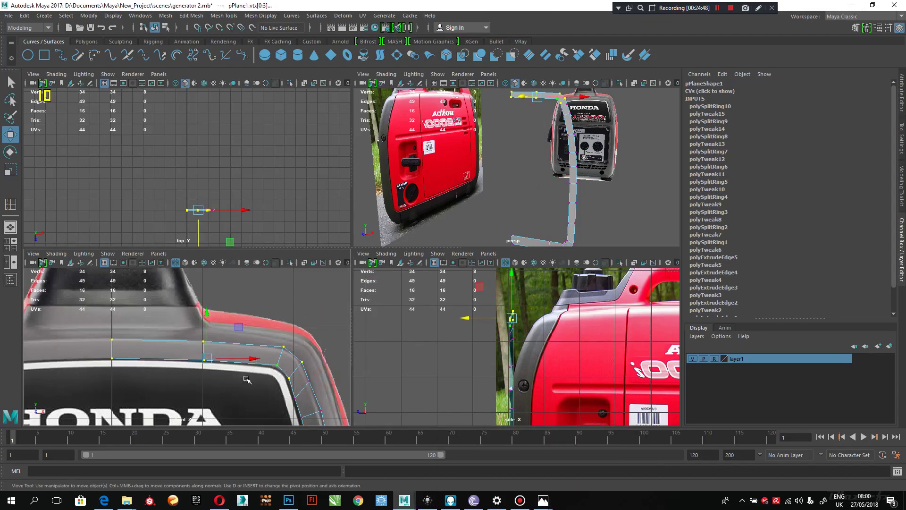
{"action": "right_click_drag", "start_coordinate": [457, 336], "coordinate": [534, 336], "text": "alt"}
{"action": "middle_click_drag", "start_coordinate": [518, 316], "coordinate": [504, 363], "text": "alt"}
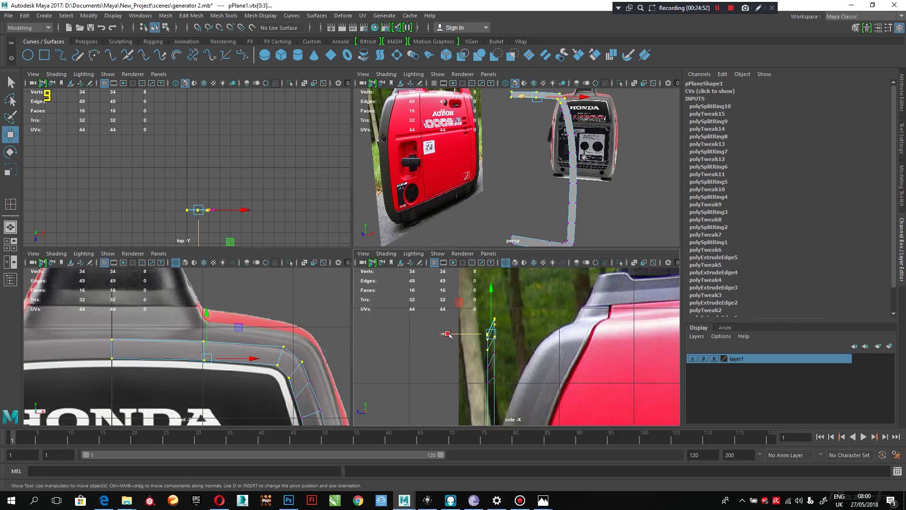
{"action": "left_click_drag", "start_coordinate": [447, 333], "coordinate": [522, 328]}
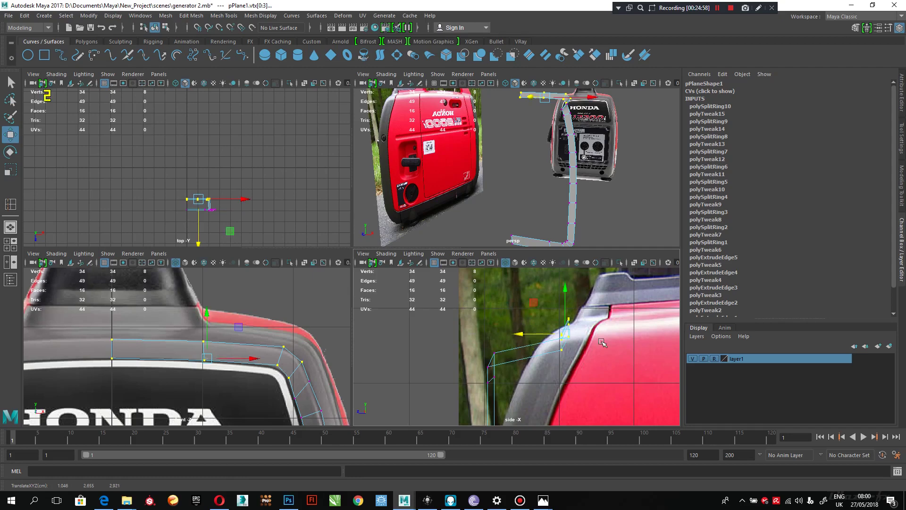
Step: Try rotating the eight top vertices about X to match the casing's slope, with a slight forward shift along Z
{"action": "scroll", "coordinate": [589, 349], "scroll_direction": "up", "scroll_amount": 5}
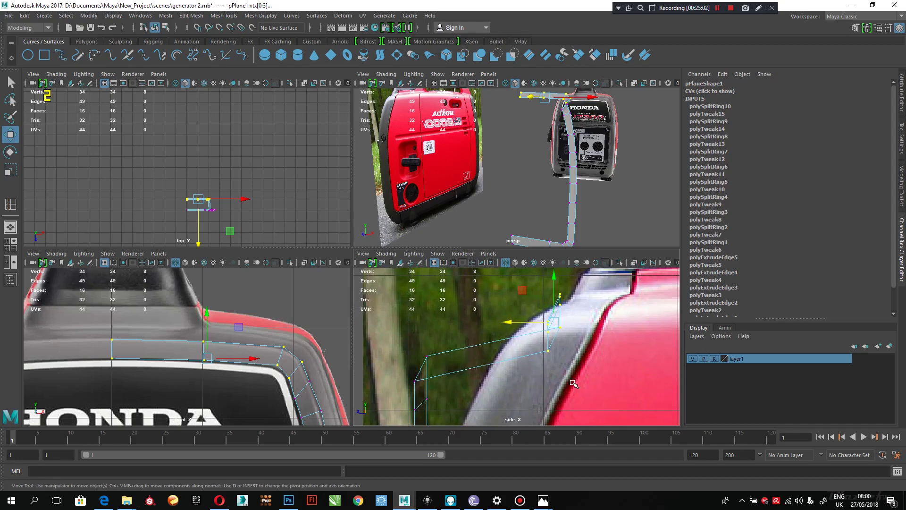
{"action": "key", "text": "e"}
{"action": "scroll", "coordinate": [496, 206], "scroll_direction": "up", "scroll_amount": 3}
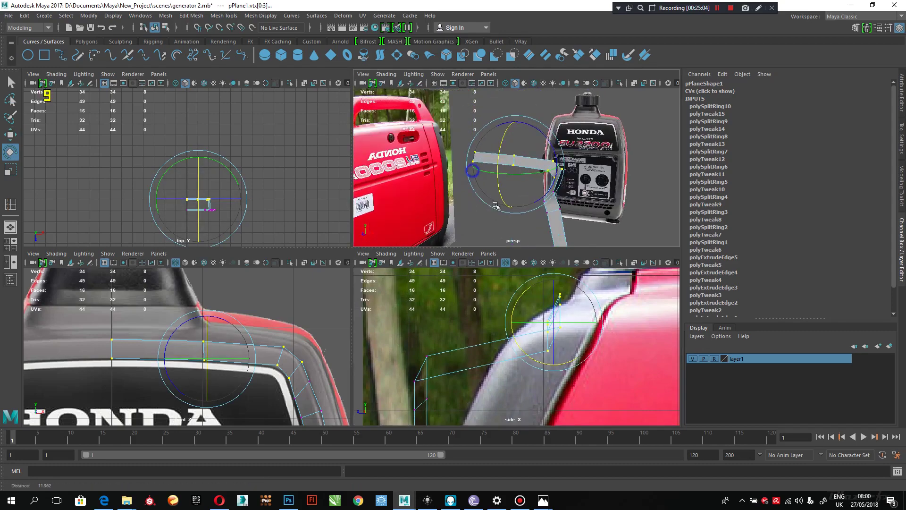
{"action": "mouse_move", "coordinate": [496, 206]}
{"action": "left_mouse_down", "text": "alt"}
{"action": "mouse_move", "coordinate": [505, 199]}
{"action": "mouse_move", "coordinate": [467, 147]}
{"action": "left_mouse_up", "text": "alt"}
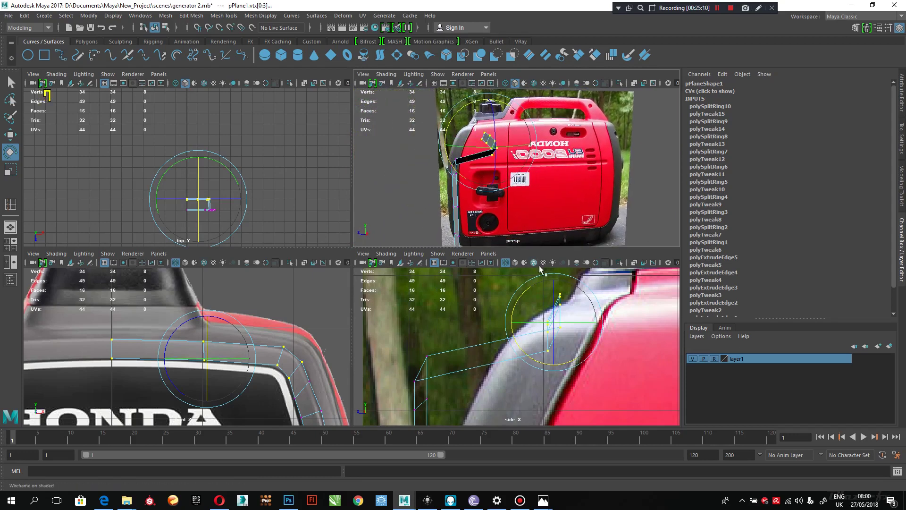
{"action": "left_click_drag", "start_coordinate": [531, 289], "coordinate": [547, 281]}
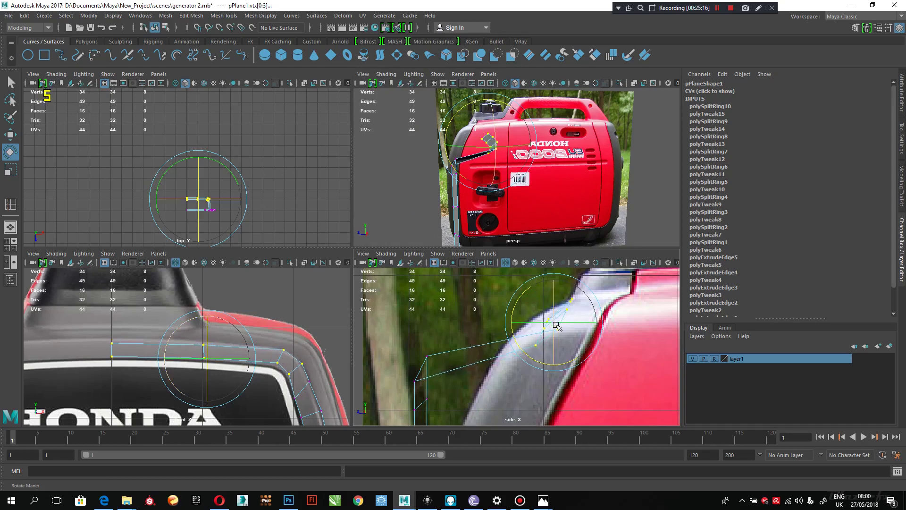
{"action": "key", "text": "w"}
{"action": "left_click_drag", "start_coordinate": [524, 324], "coordinate": [521, 326]}
{"action": "key", "text": "e"}
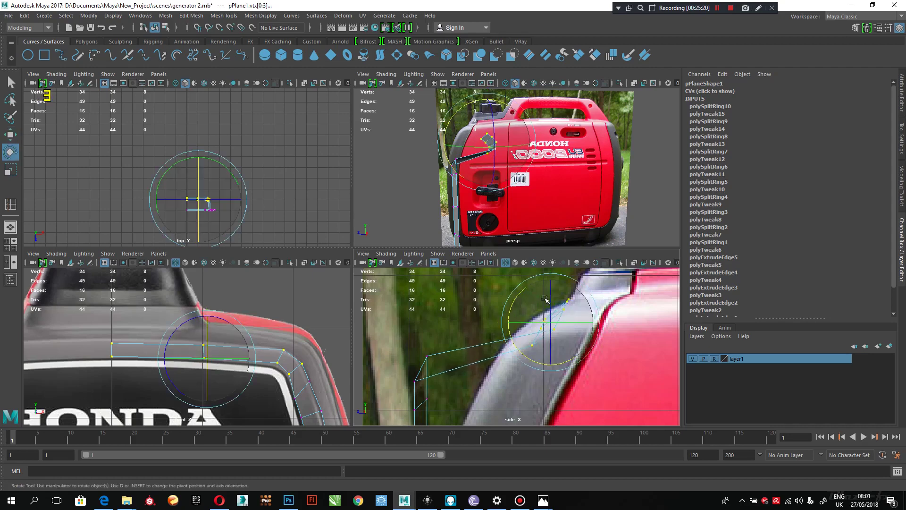
{"action": "left_click_drag", "start_coordinate": [524, 290], "coordinate": [526, 288]}
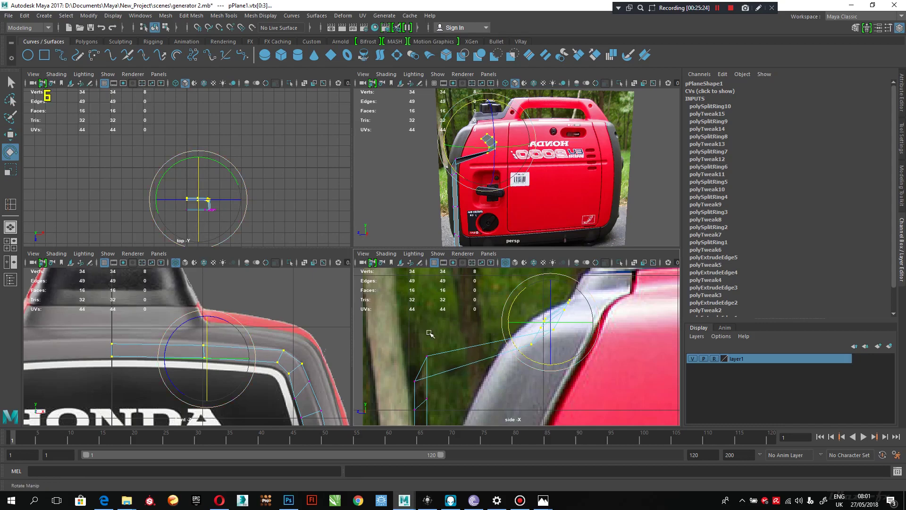
Step: Try moving the pair of vertices just below the upper corner back along Z towards the casing's curve
{"action": "middle_click_drag", "start_coordinate": [286, 366], "coordinate": [272, 317], "text": "alt"}
{"action": "left_click_drag", "start_coordinate": [310, 324], "coordinate": [288, 352]}
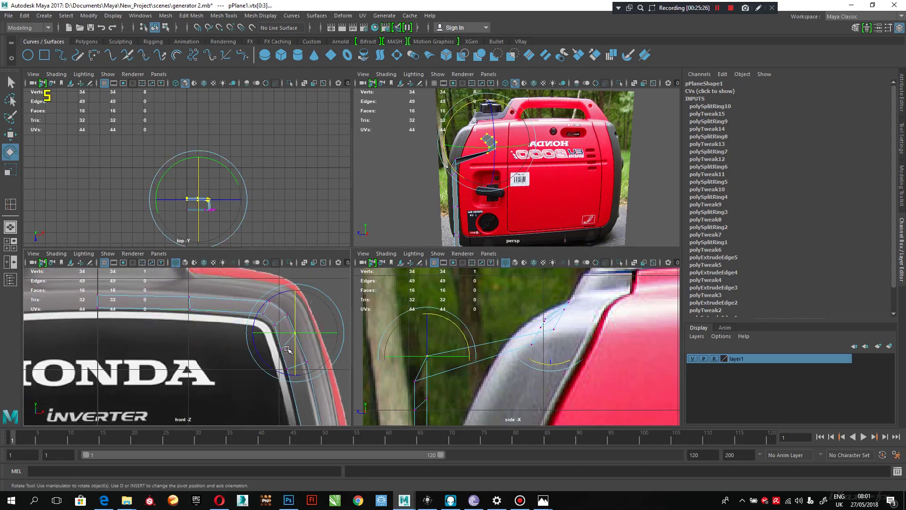
{"action": "middle_click_drag", "start_coordinate": [248, 351], "coordinate": [232, 332], "text": "alt"}
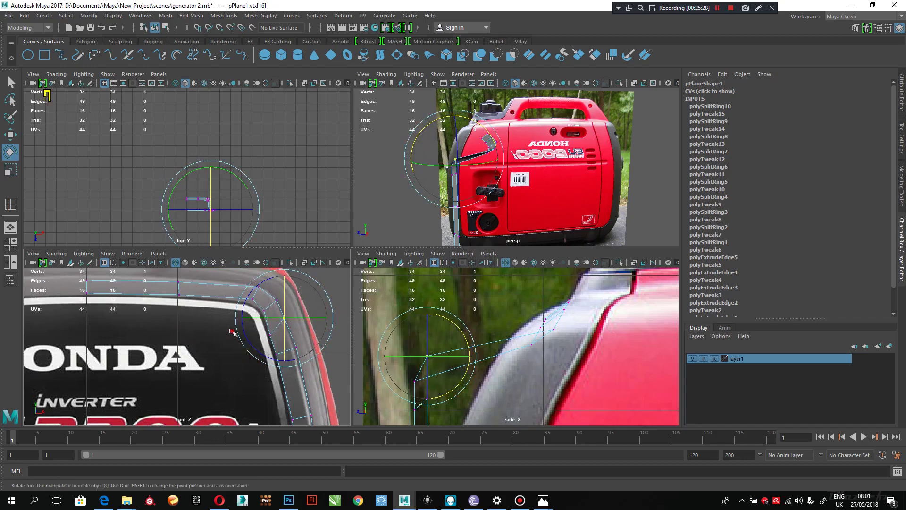
{"action": "left_click_drag", "start_coordinate": [278, 348], "coordinate": [278, 348], "text": "shift"}
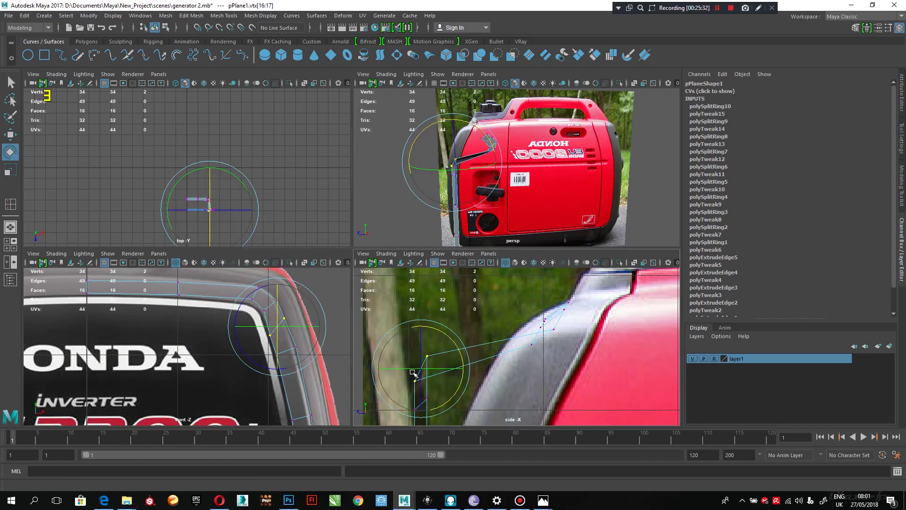
{"action": "key", "text": "w"}
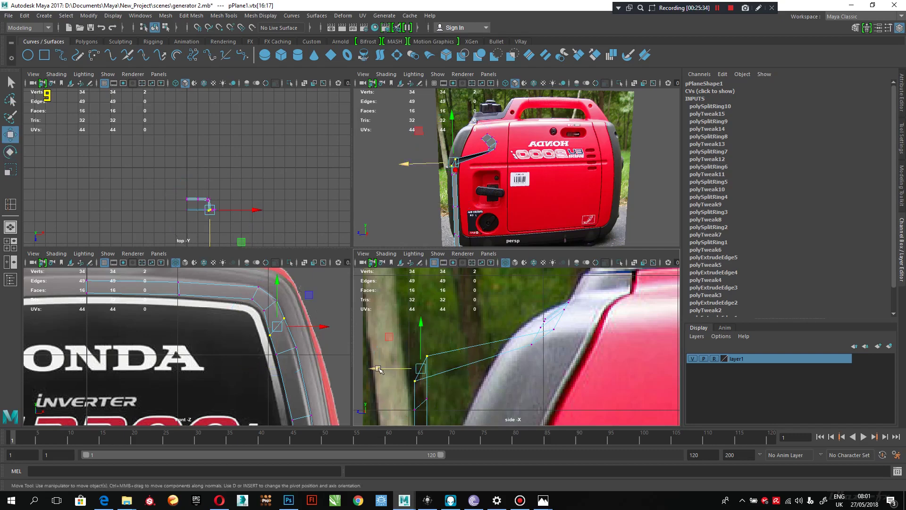
{"action": "left_click_drag", "start_coordinate": [378, 369], "coordinate": [479, 394]}
Step: Undo the recent vertex moves and rotations, back to the flat strip with the eight top vertices selected
{"action": "key", "text": "ctrl+z"}
{"action": "key", "text": "ctrl+z"}
{"action": "key", "text": "ctrl+z"}
{"action": "key", "text": "ctrl+z"}
{"action": "key", "text": "ctrl+z"}
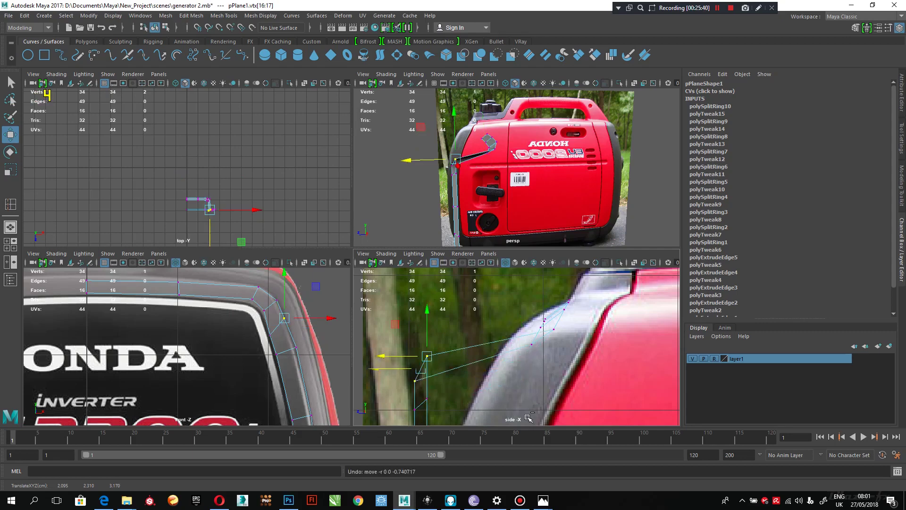
{"action": "key", "text": "ctrl+z"}
{"action": "key", "text": "ctrl+z"}
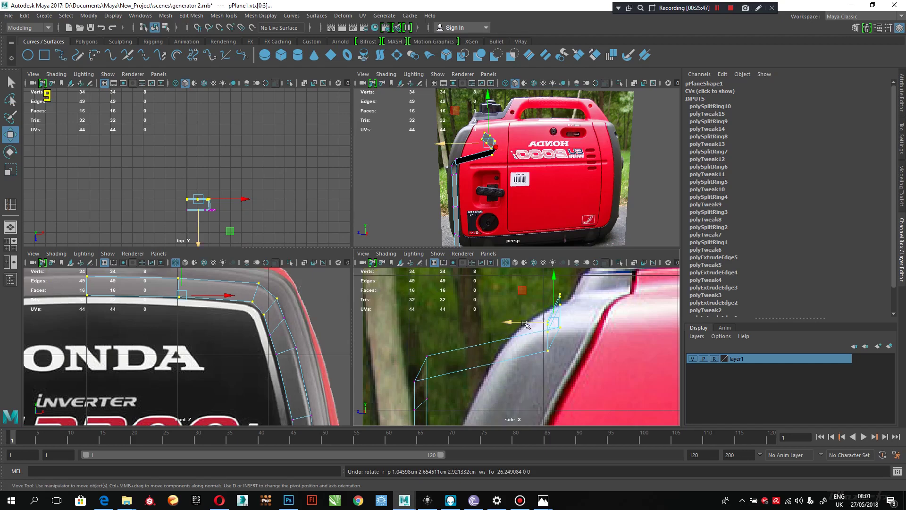
{"action": "key", "text": "ctrl+z"}
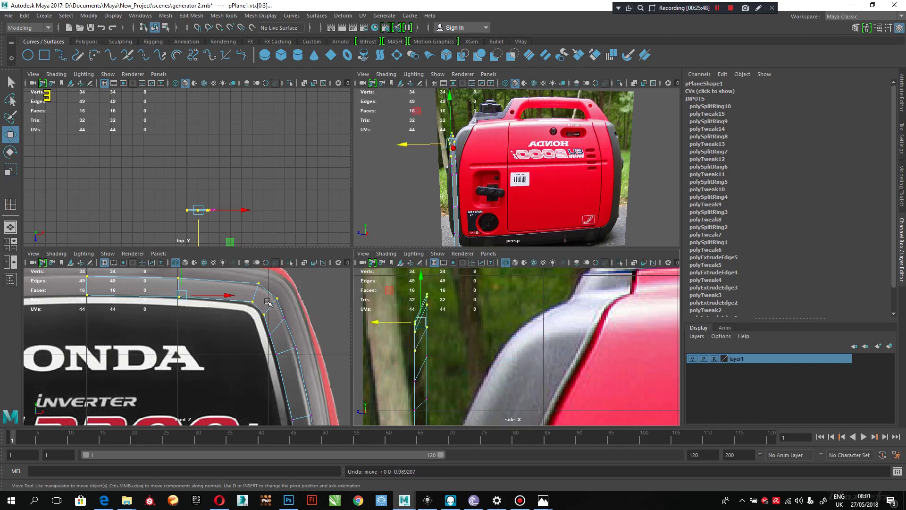
Step: Move the top bar's four outer vertices back to about Z 2.78, and its four inner vertices back to the casing's front curve
{"action": "middle_click_drag", "start_coordinate": [236, 368], "coordinate": [248, 407], "text": "alt"}
{"action": "left_click_drag", "start_coordinate": [289, 304], "coordinate": [69, 329]}
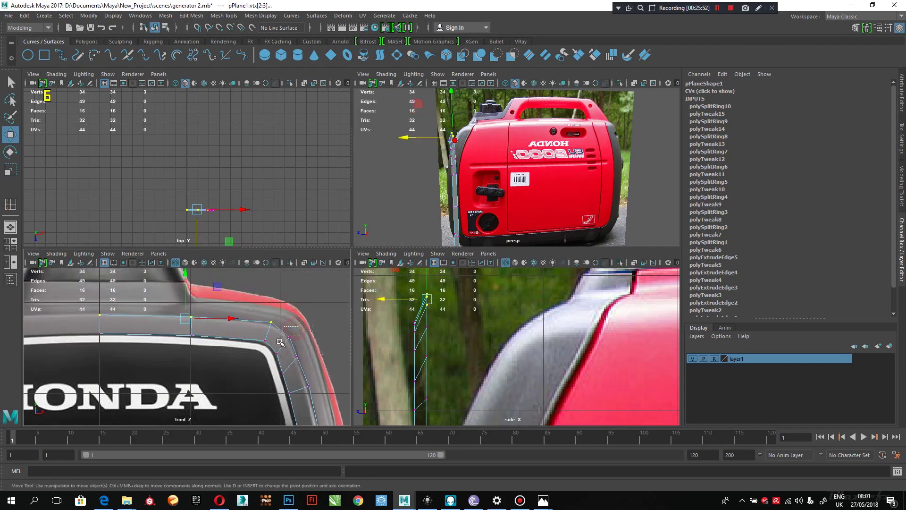
{"action": "left_click_drag", "start_coordinate": [280, 342], "coordinate": [279, 342], "text": "shift"}
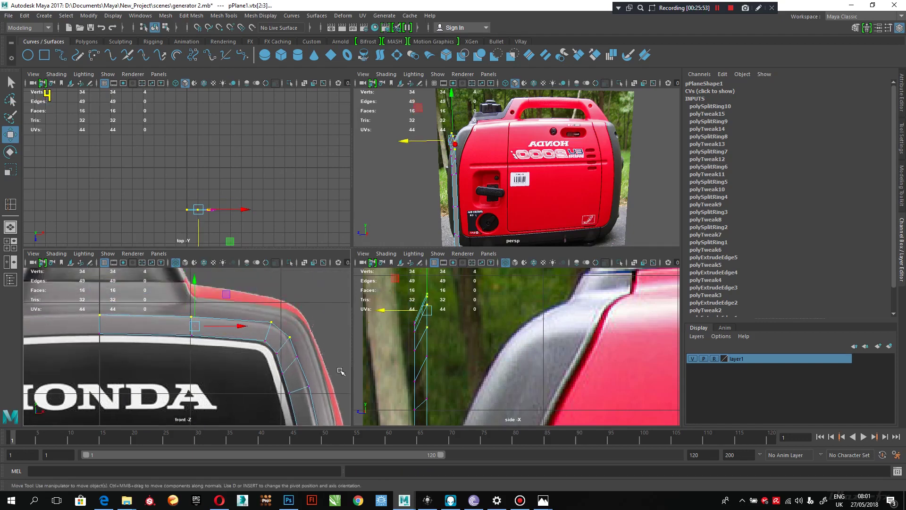
{"action": "left_click", "coordinate": [296, 359], "text": "shift"}
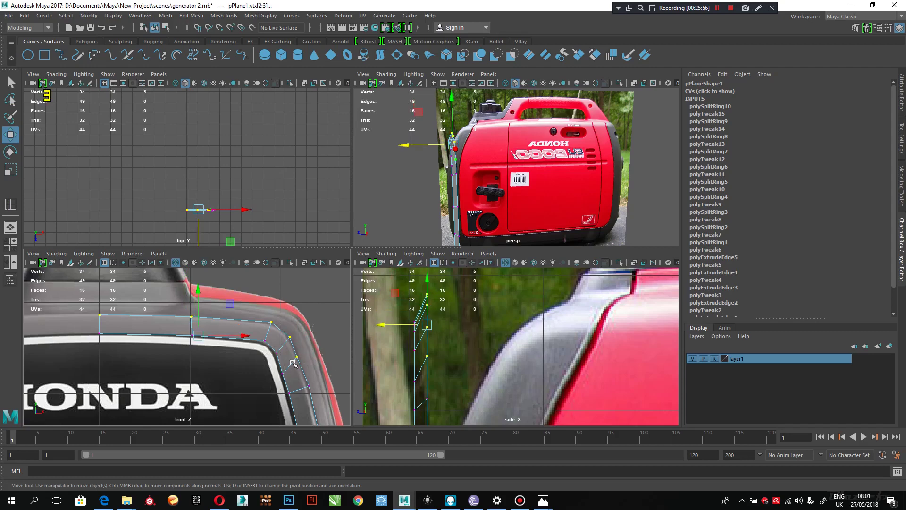
{"action": "left_click_drag", "start_coordinate": [297, 359], "coordinate": [296, 359], "text": "ctrl"}
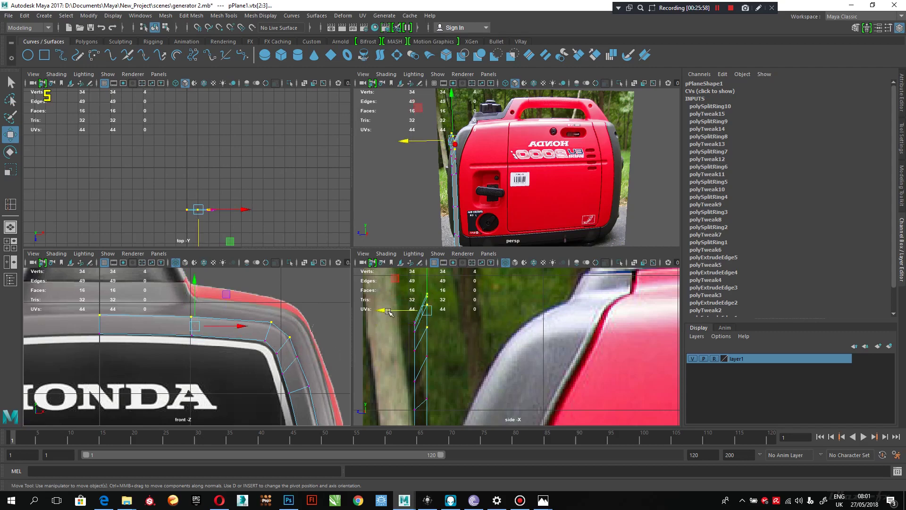
{"action": "left_click_drag", "start_coordinate": [389, 313], "coordinate": [534, 322]}
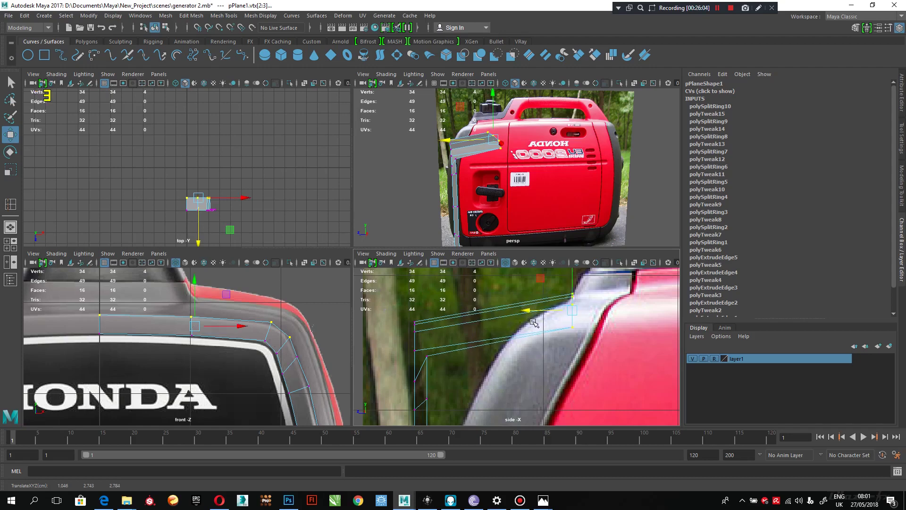
{"action": "left_click_drag", "start_coordinate": [278, 360], "coordinate": [76, 329]}
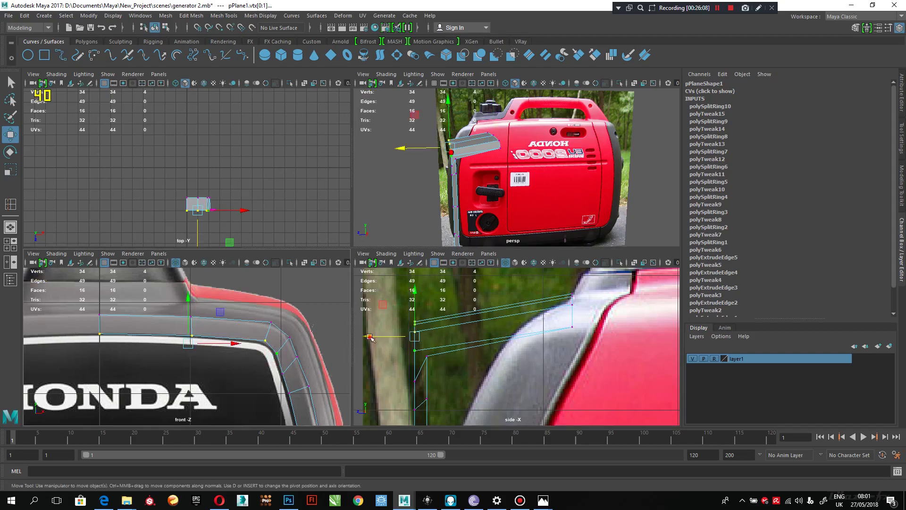
{"action": "left_click_drag", "start_coordinate": [361, 335], "coordinate": [486, 331]}
Step: Move the inner vertex on the lower side of the upper corner forward along Z to about 3.25, onto the casing's front curve
{"action": "left_click_drag", "start_coordinate": [474, 191], "coordinate": [616, 191], "text": "alt"}
{"action": "middle_click_drag", "start_coordinate": [590, 163], "coordinate": [506, 186], "text": "alt"}
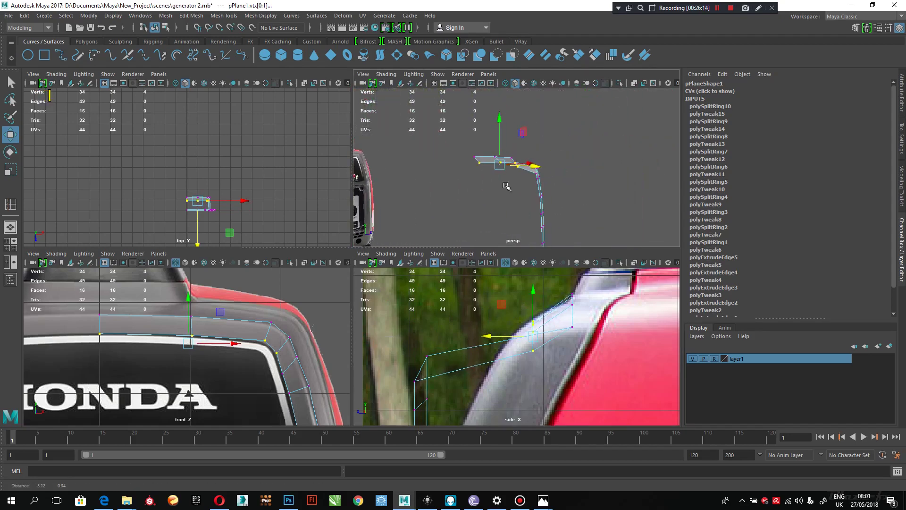
{"action": "right_click_drag", "start_coordinate": [506, 186], "coordinate": [537, 194], "text": "alt"}
{"action": "left_click_drag", "start_coordinate": [536, 194], "coordinate": [363, 192], "text": "alt"}
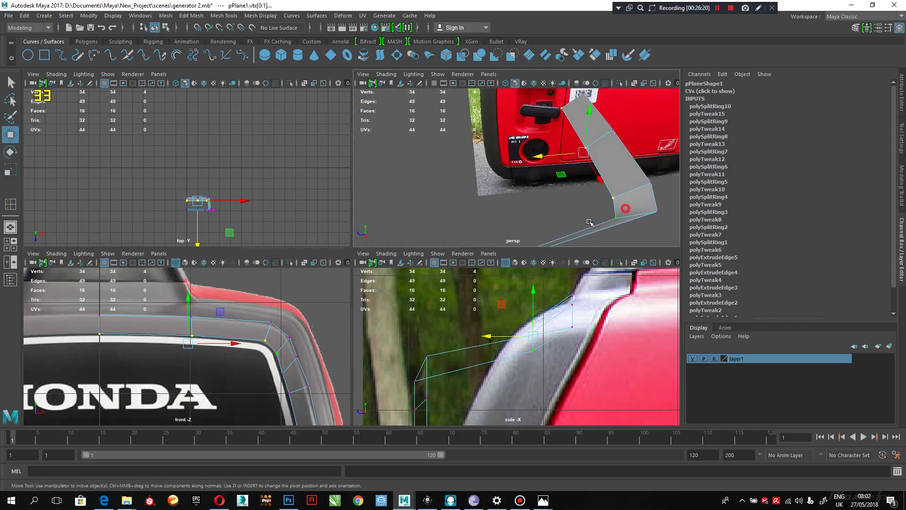
{"action": "left_click_drag", "start_coordinate": [626, 209], "coordinate": [585, 225]}
{"action": "middle_click_drag", "start_coordinate": [523, 223], "coordinate": [508, 210], "text": "alt"}
{"action": "mouse_move", "coordinate": [512, 351]}
{"action": "left_mouse_down"}
{"action": "mouse_move", "coordinate": [489, 342]}
{"action": "mouse_move", "coordinate": [513, 343]}
{"action": "left_mouse_up"}
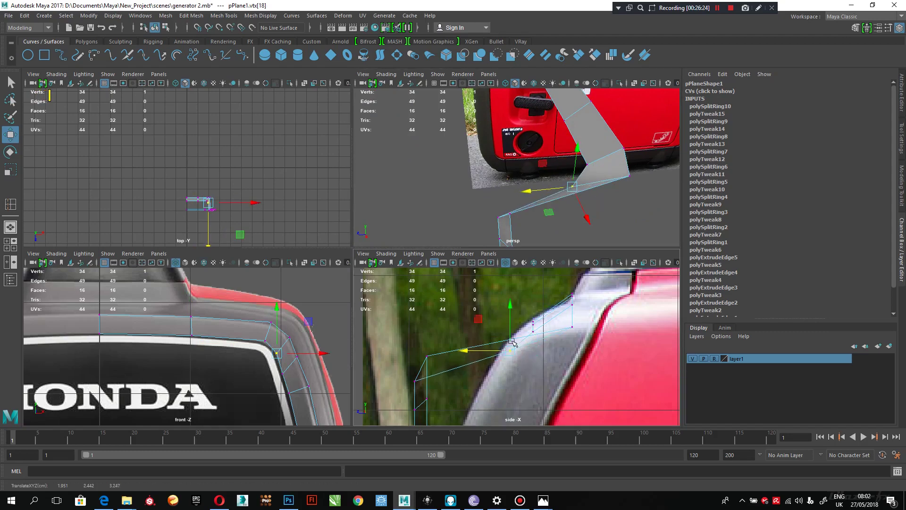
Step: Move the inner vertex at the top bar's corner end forward along Z to about 3.17, onto the casing's front curve
{"action": "key", "text": "6"}
{"action": "left_click", "coordinate": [595, 162]}
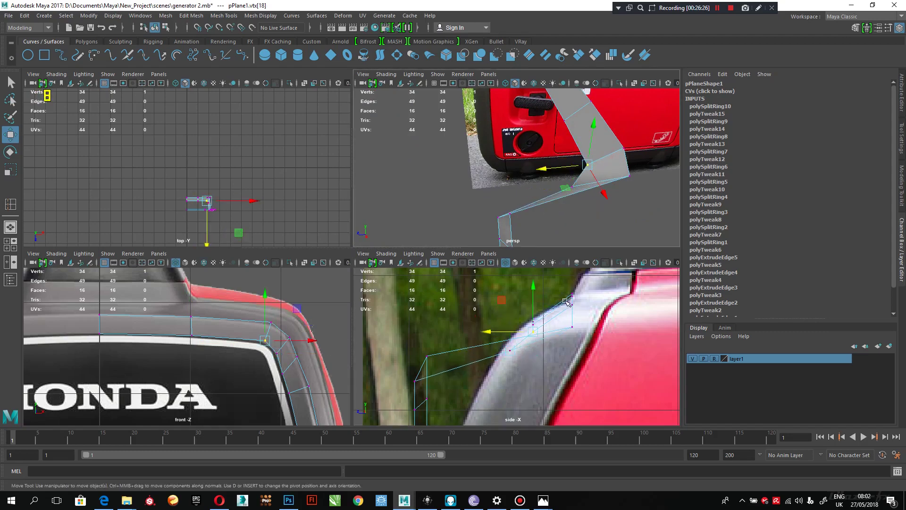
{"action": "left_click_drag", "start_coordinate": [510, 332], "coordinate": [498, 330]}
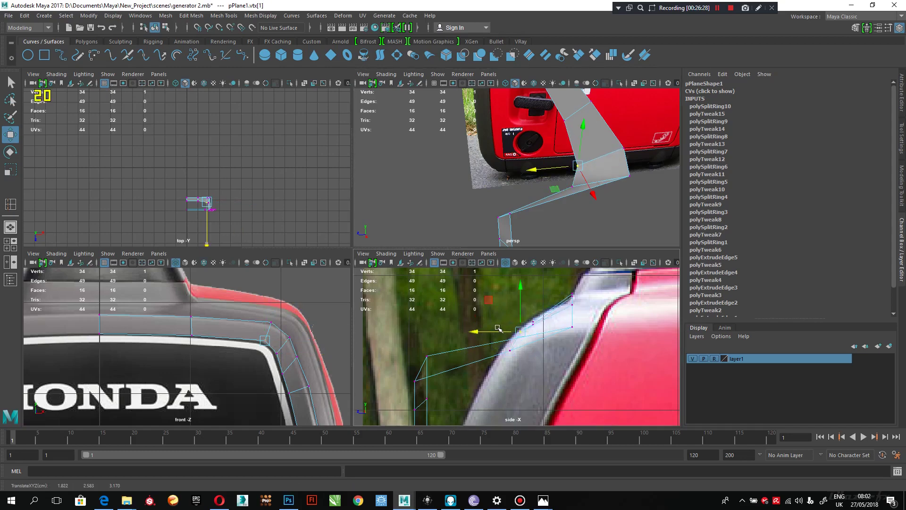
Step: Move the lower vertex at the top bar's middle edge slightly forward along Z to follow the casing's curve
{"action": "left_click", "coordinate": [566, 120]}
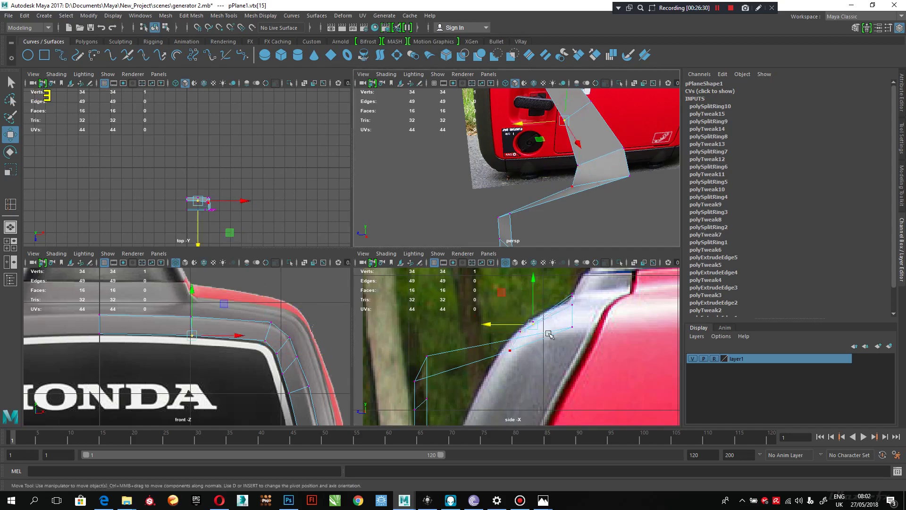
{"action": "left_click_drag", "start_coordinate": [515, 322], "coordinate": [521, 316]}
{"action": "right_click_drag", "start_coordinate": [512, 170], "coordinate": [485, 158], "text": "alt"}
{"action": "left_click_drag", "start_coordinate": [485, 157], "coordinate": [524, 157], "text": "alt"}
{"action": "right_click_drag", "start_coordinate": [524, 157], "coordinate": [534, 174], "text": "alt"}
{"action": "left_click_drag", "start_coordinate": [534, 175], "coordinate": [562, 198], "text": "alt"}
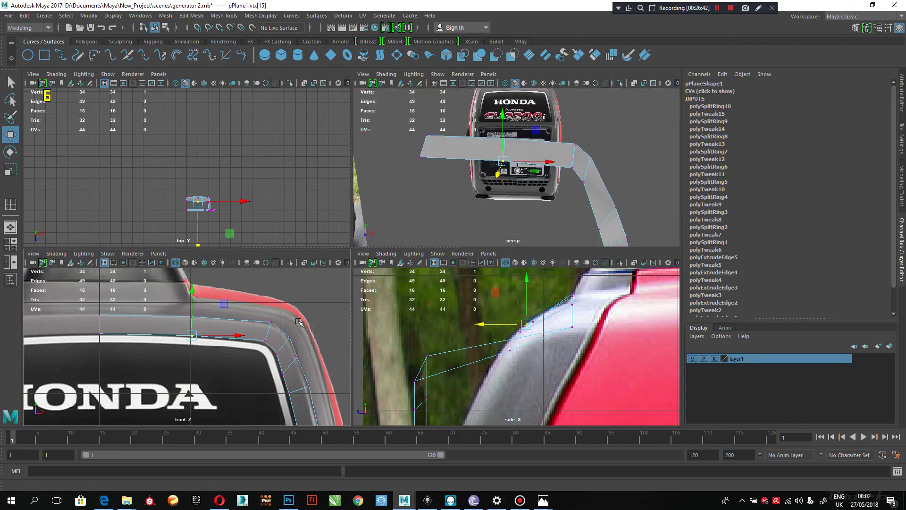
Step: Try raising the inner vertex on the corner's lower side along Y, and undo it
{"action": "left_click", "coordinate": [509, 351]}
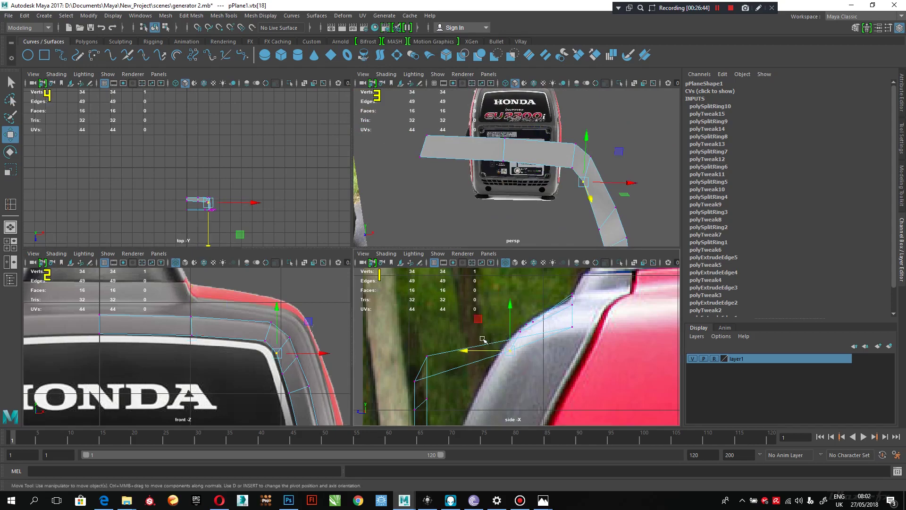
{"action": "left_click_drag", "start_coordinate": [477, 212], "coordinate": [501, 201], "text": "alt"}
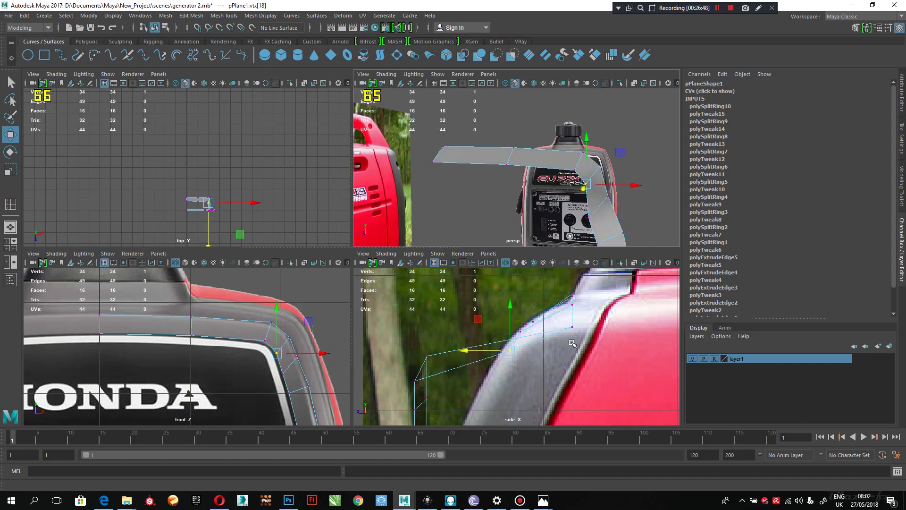
{"action": "left_click_drag", "start_coordinate": [513, 313], "coordinate": [513, 307]}
{"action": "left_click_drag", "start_coordinate": [465, 204], "coordinate": [487, 209], "text": "alt"}
{"action": "key", "text": "ctrl+z"}
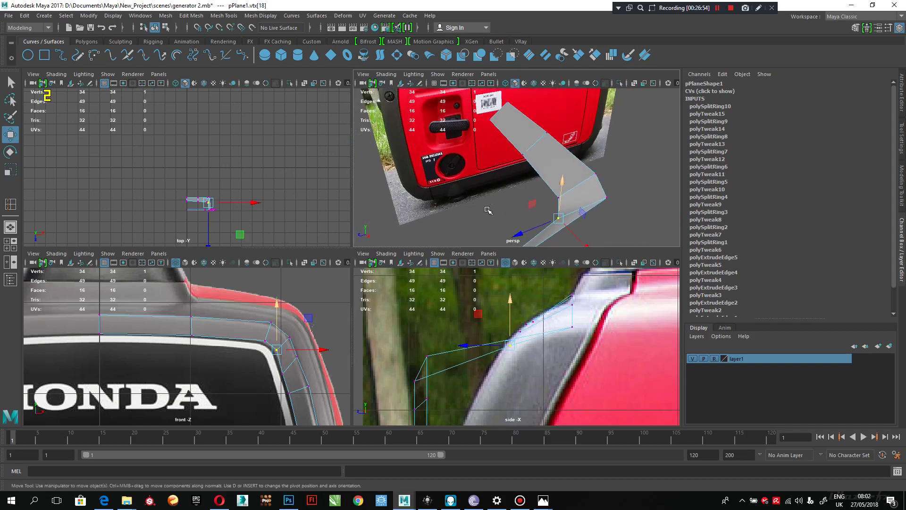
Step: Move the four vertices of the two rows below the corner back along Z onto the casing's front curve
{"action": "middle_click_drag", "start_coordinate": [331, 339], "coordinate": [338, 310], "text": "alt"}
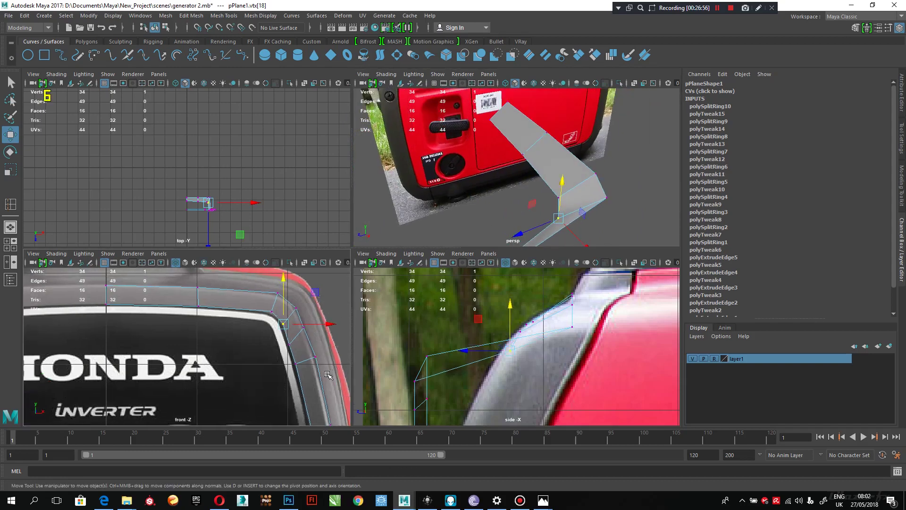
{"action": "left_click_drag", "start_coordinate": [328, 375], "coordinate": [285, 328]}
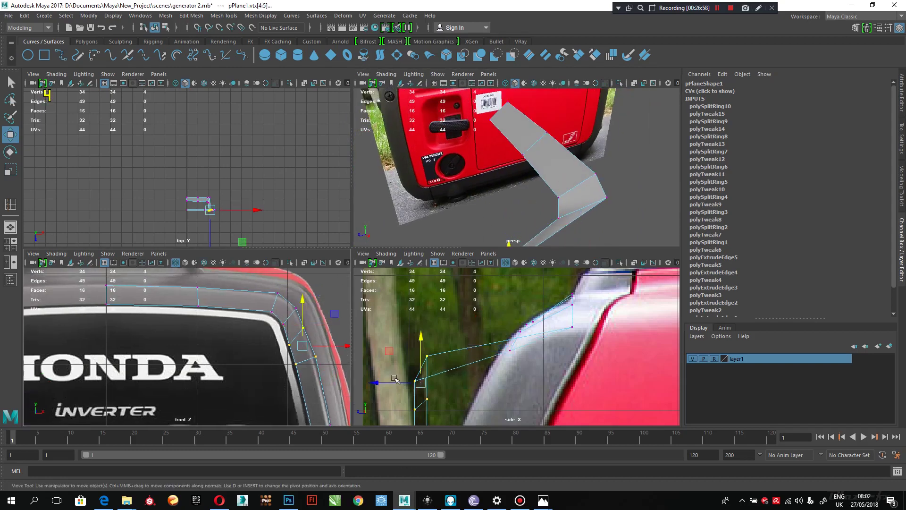
{"action": "left_click_drag", "start_coordinate": [388, 383], "coordinate": [457, 395]}
{"action": "left_click_drag", "start_coordinate": [511, 179], "coordinate": [543, 170], "text": "alt"}
{"action": "scroll", "coordinate": [543, 170], "scroll_direction": "down", "scroll_amount": 3}
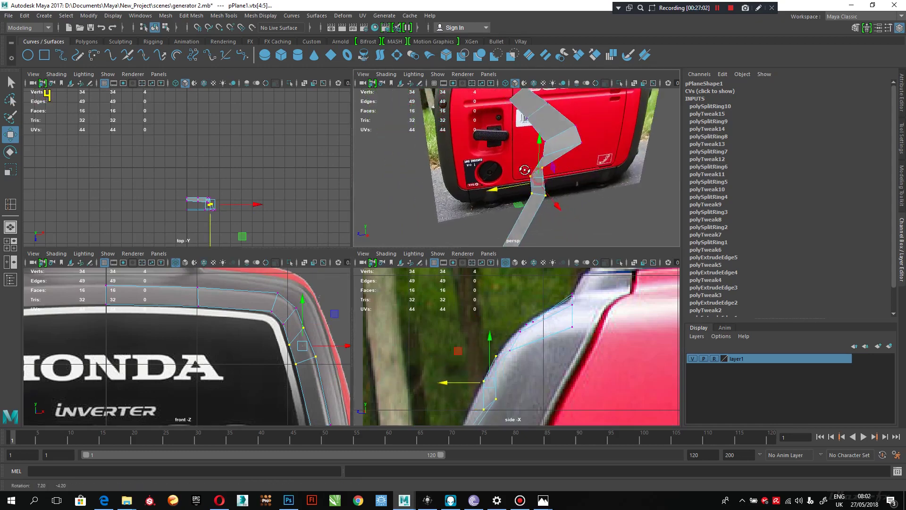
Step: Move the lower of these two vertex rows forward along Z to about 3.49
{"action": "middle_click_drag", "start_coordinate": [527, 174], "coordinate": [536, 181], "text": "alt"}
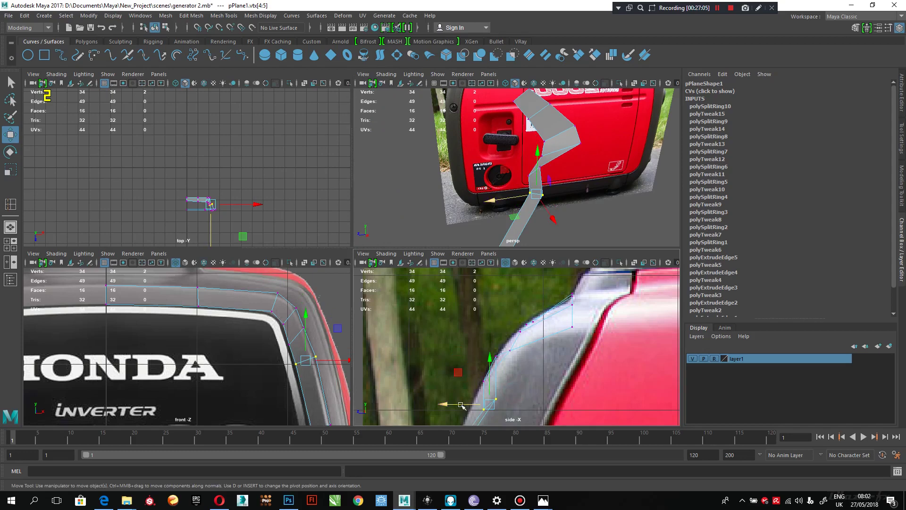
{"action": "left_click_drag", "start_coordinate": [461, 406], "coordinate": [447, 406]}
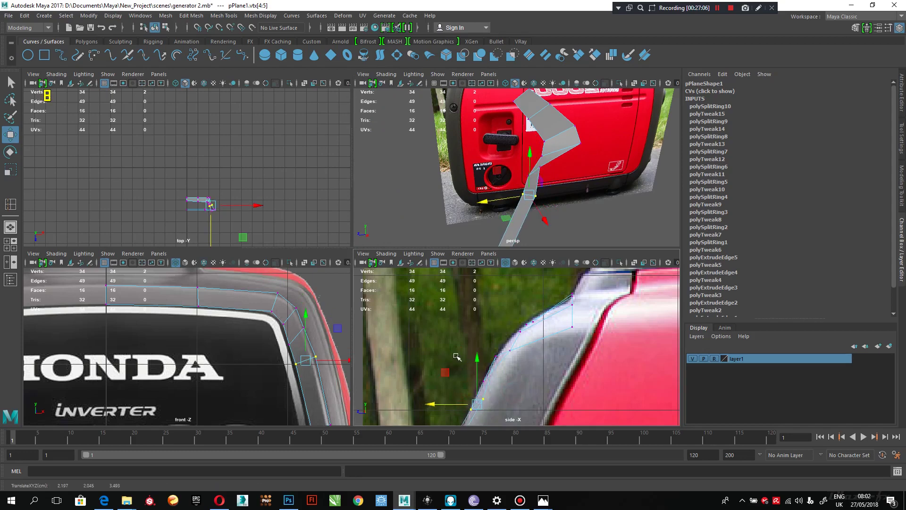
{"action": "left_click_drag", "start_coordinate": [528, 155], "coordinate": [562, 202], "text": "alt"}
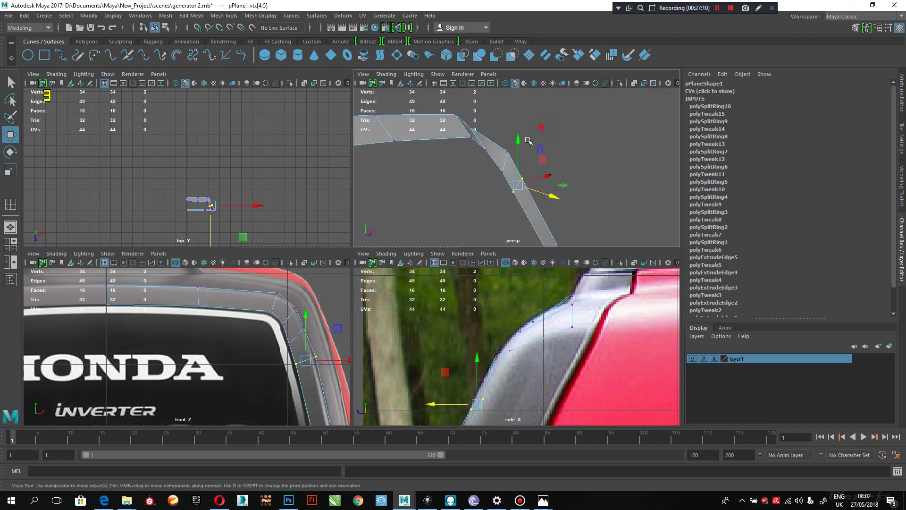
Step: Move the outer vertex of the first row below the corner back along Z to about 3.25
{"action": "left_click", "coordinate": [508, 152]}
{"action": "left_click_drag", "start_coordinate": [502, 189], "coordinate": [500, 162], "text": "alt"}
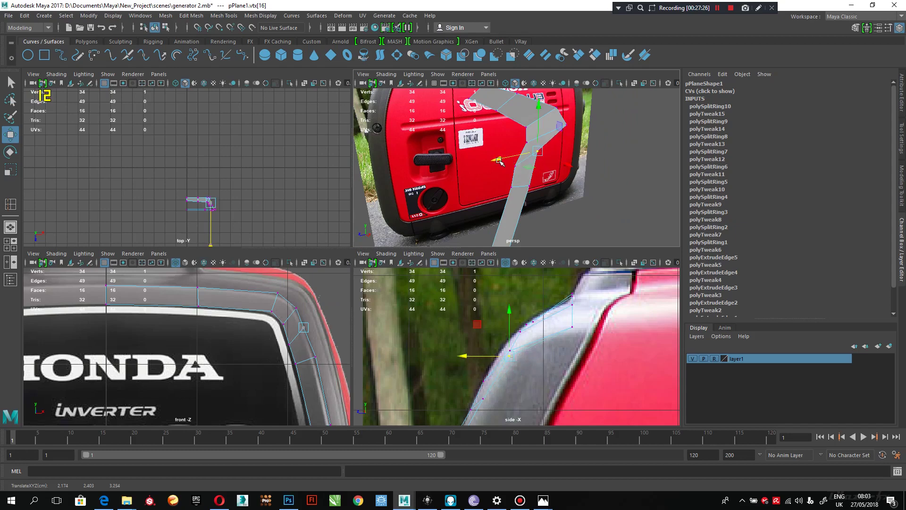
{"action": "middle_click_drag", "start_coordinate": [550, 324], "coordinate": [549, 240], "text": "alt"}
{"action": "middle_click_drag", "start_coordinate": [524, 396], "coordinate": [494, 381], "text": "alt"}
{"action": "middle_click_drag", "start_coordinate": [521, 315], "coordinate": [528, 376], "text": "alt"}
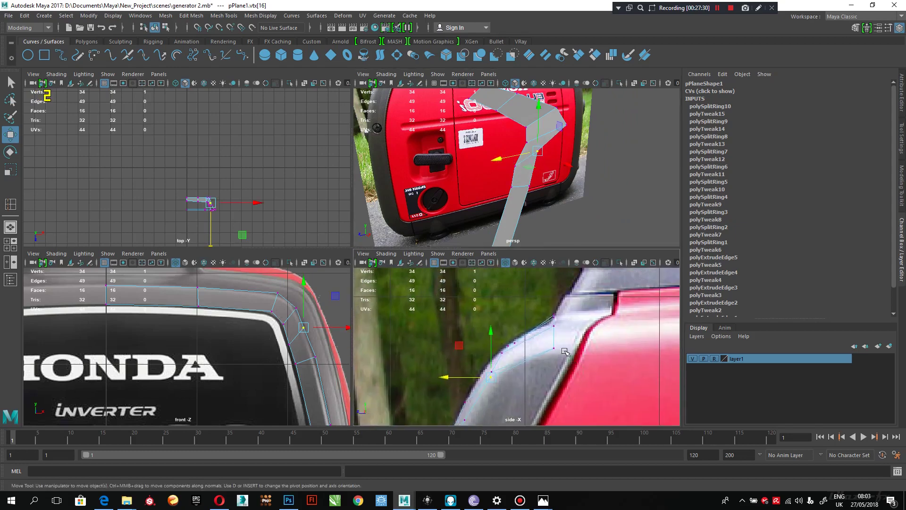
Step: Move the outer vertex on the corner's lower side forward along Z to about 3.01, and the top bar's outer end vertex slightly forward
{"action": "left_click", "coordinate": [567, 125]}
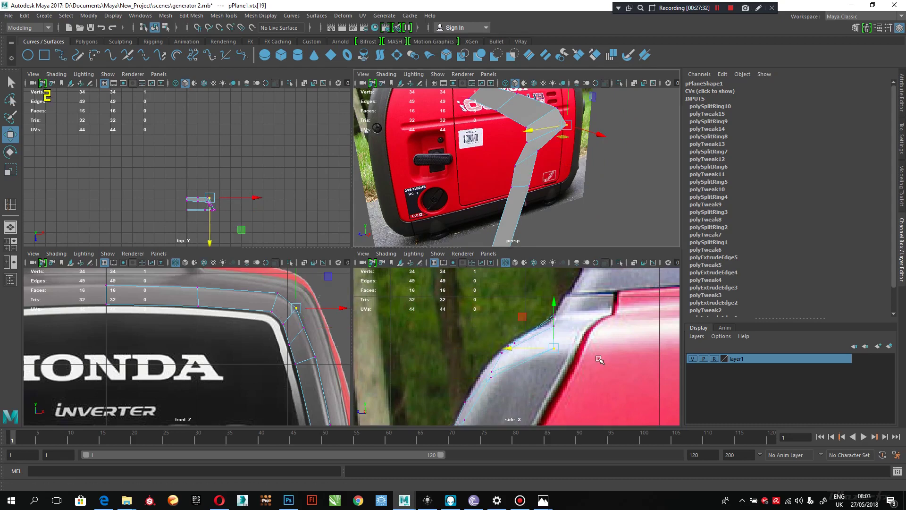
{"action": "left_click_drag", "start_coordinate": [537, 353], "coordinate": [518, 348]}
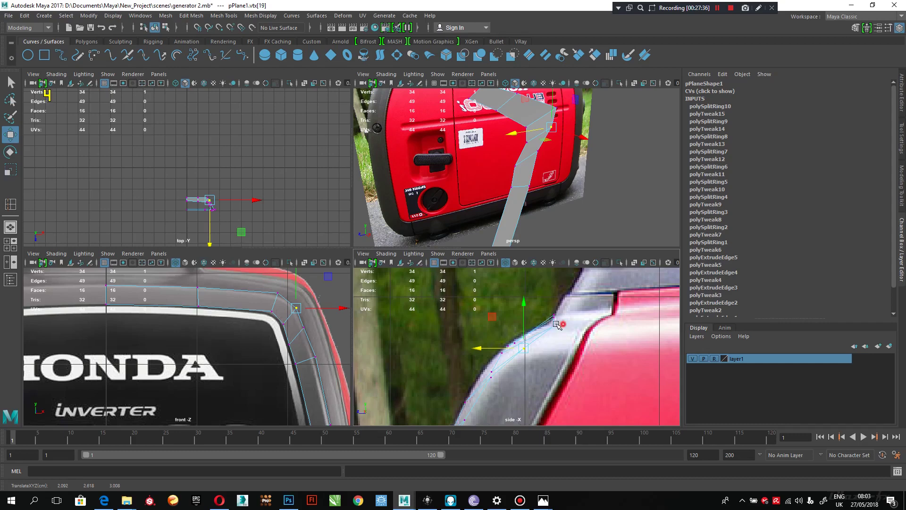
{"action": "left_click", "coordinate": [556, 324]}
{"action": "left_click_drag", "start_coordinate": [579, 180], "coordinate": [517, 178], "text": "alt"}
Step: In the top view, move the first row below the corner back along Z, its inner vertex to about 3.39 and outer to 3.17
{"action": "middle_click_drag", "start_coordinate": [278, 302], "coordinate": [273, 334], "text": "alt"}
{"action": "right_click_drag", "start_coordinate": [156, 118], "coordinate": [243, 205], "text": "alt"}
{"action": "middle_click_drag", "start_coordinate": [243, 205], "coordinate": [230, 126], "text": "alt"}
{"action": "right_click_drag", "start_coordinate": [231, 125], "coordinate": [279, 184], "text": "alt"}
{"action": "middle_click_drag", "start_coordinate": [247, 149], "coordinate": [236, 130], "text": "alt"}
{"action": "right_click_drag", "start_coordinate": [236, 131], "coordinate": [236, 182], "text": "alt"}
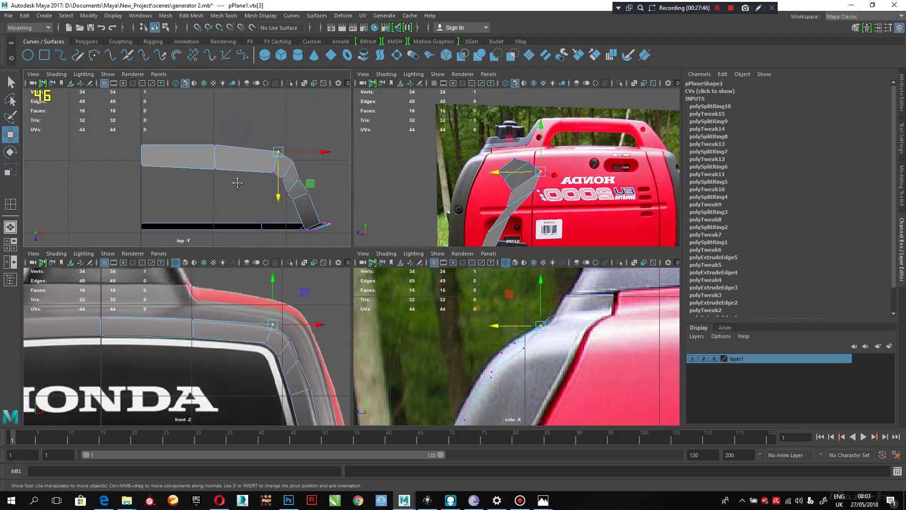
{"action": "middle_click_drag", "start_coordinate": [275, 174], "coordinate": [257, 194], "text": "alt"}
{"action": "right_click_drag", "start_coordinate": [254, 156], "coordinate": [266, 186], "text": "alt"}
{"action": "middle_click_drag", "start_coordinate": [266, 186], "coordinate": [238, 169], "text": "alt"}
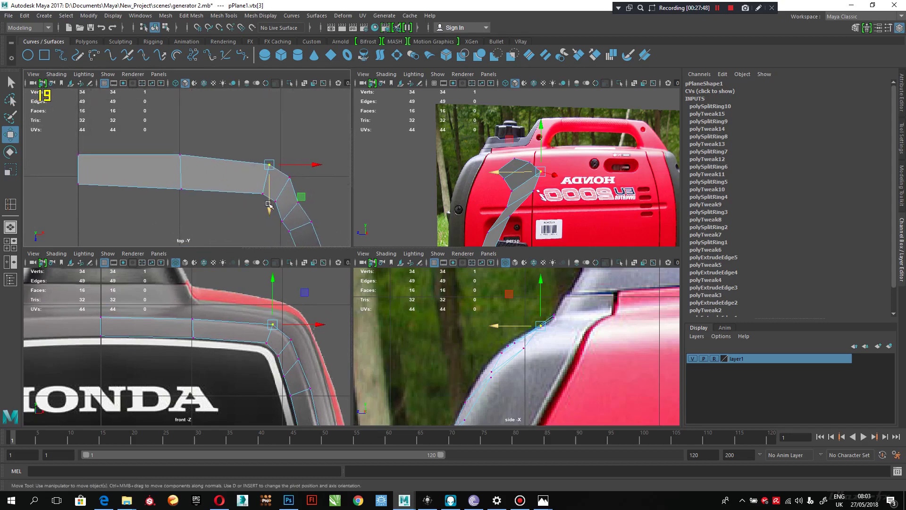
{"action": "left_click", "coordinate": [288, 177]}
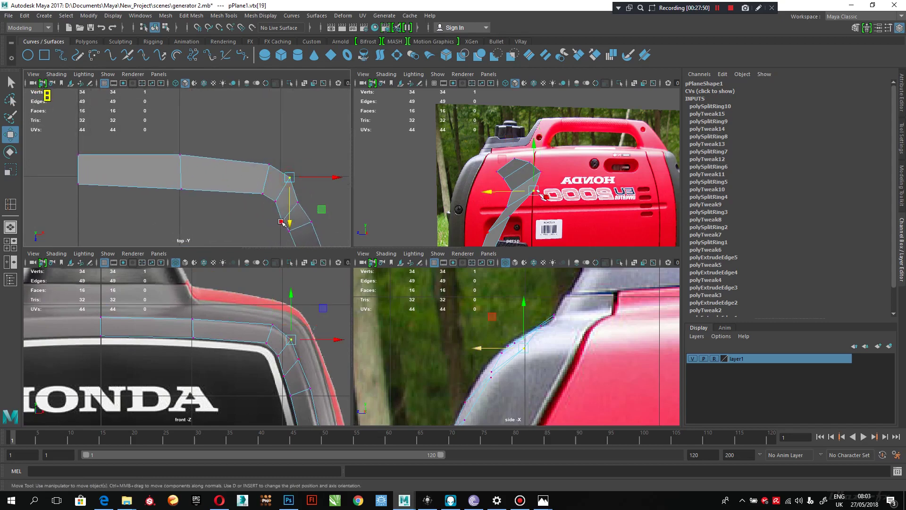
{"action": "left_click", "coordinate": [282, 222]}
{"action": "left_click_drag", "start_coordinate": [283, 244], "coordinate": [299, 222]}
{"action": "left_click", "coordinate": [298, 203]}
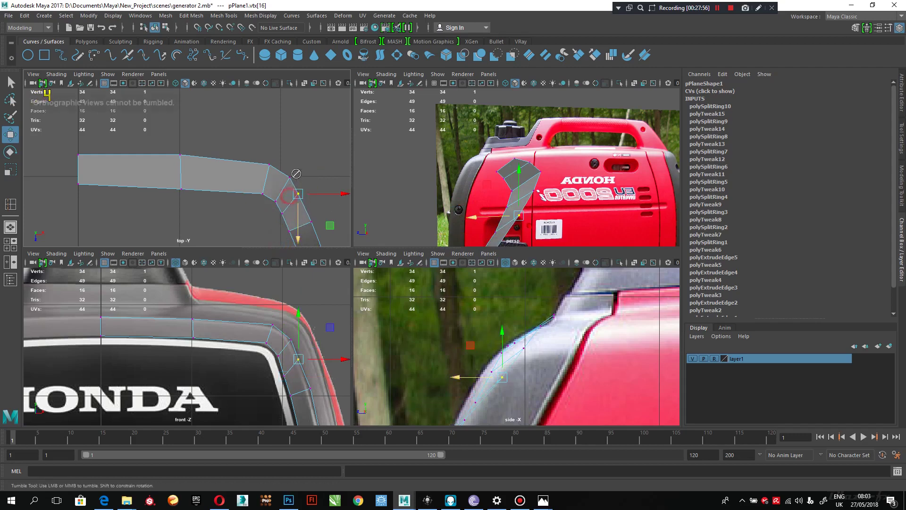
Step: Align the rows below the corner along X: the inner vertices to about 2.02 and 2.09, the first row's outer vertex to 2.19
{"action": "left_click", "coordinate": [293, 206], "text": "alt"}
{"action": "middle_click_drag", "start_coordinate": [293, 205], "coordinate": [263, 154], "text": "alt"}
{"action": "mouse_move", "coordinate": [287, 188]}
{"action": "right_mouse_down", "text": "alt"}
{"action": "mouse_move", "coordinate": [274, 188]}
{"action": "mouse_move", "coordinate": [290, 188]}
{"action": "right_mouse_up", "text": "alt"}
{"action": "middle_click_drag", "start_coordinate": [291, 188], "coordinate": [291, 200], "text": "alt"}
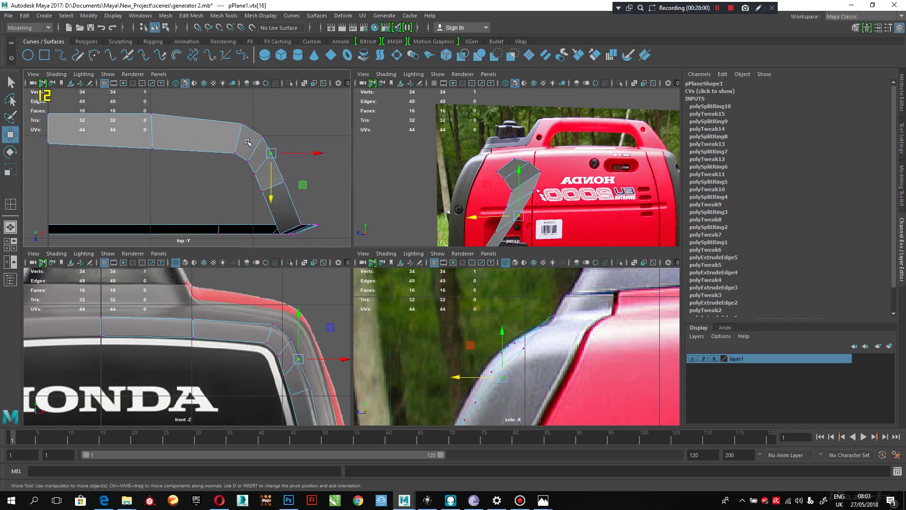
{"action": "middle_click_drag", "start_coordinate": [213, 165], "coordinate": [242, 175], "text": "alt"}
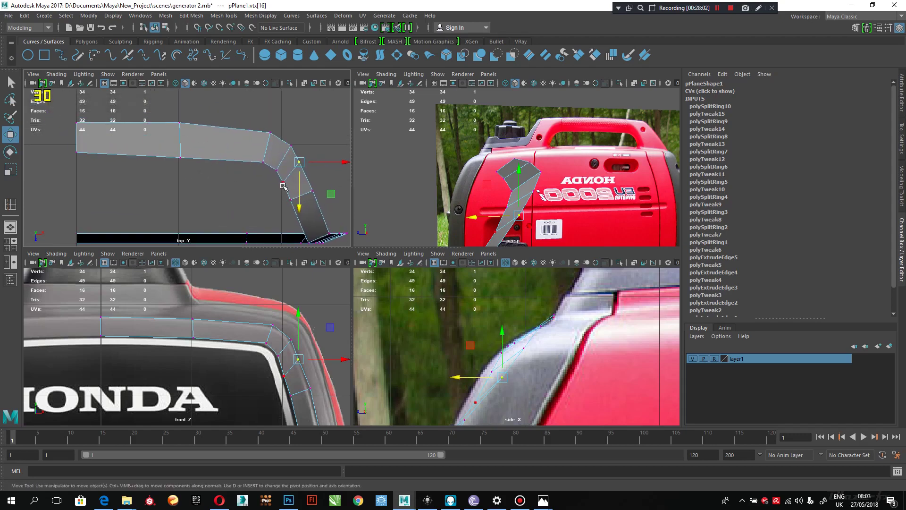
{"action": "left_click_drag", "start_coordinate": [270, 192], "coordinate": [270, 192]}
{"action": "left_click", "coordinate": [300, 184]}
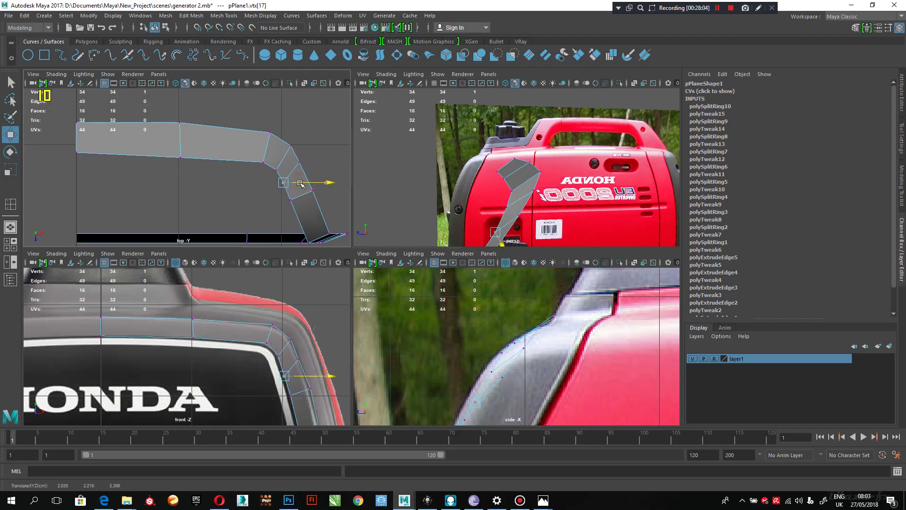
{"action": "left_click", "coordinate": [299, 202]}
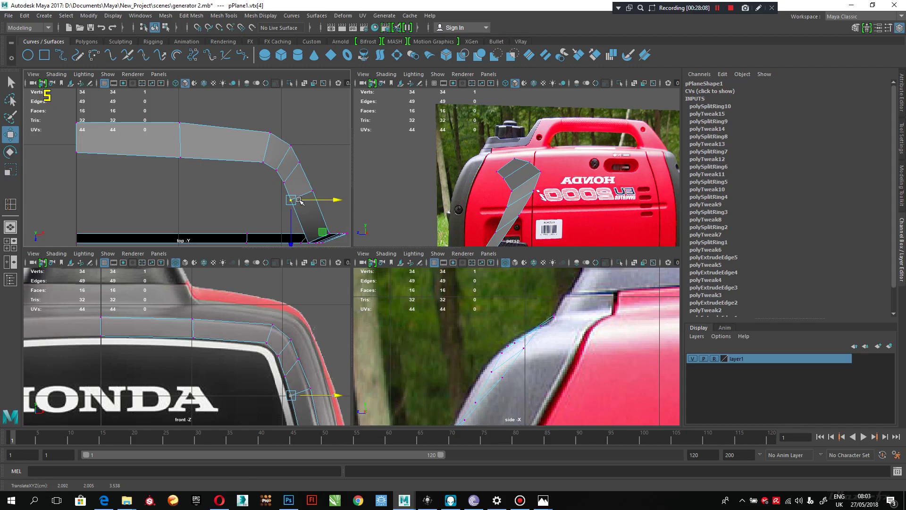
{"action": "left_click", "coordinate": [299, 163]}
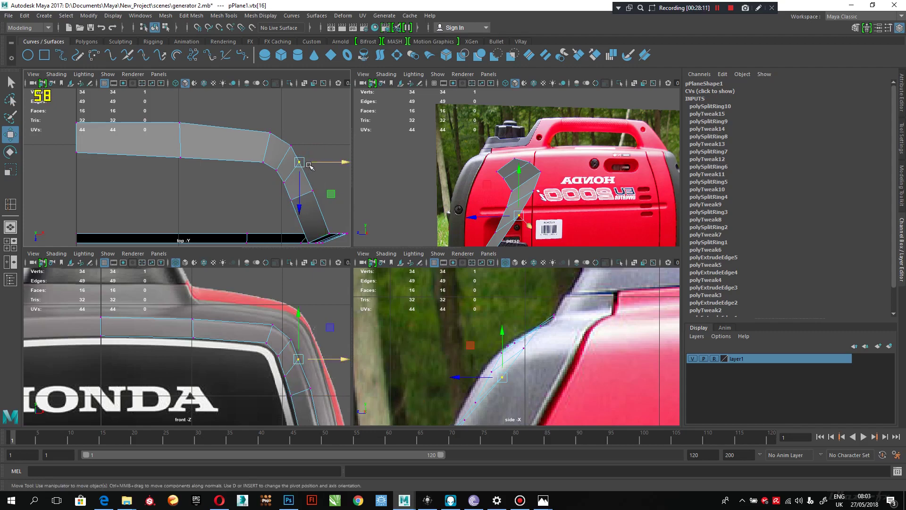
{"action": "left_click_drag", "start_coordinate": [313, 165], "coordinate": [312, 163]}
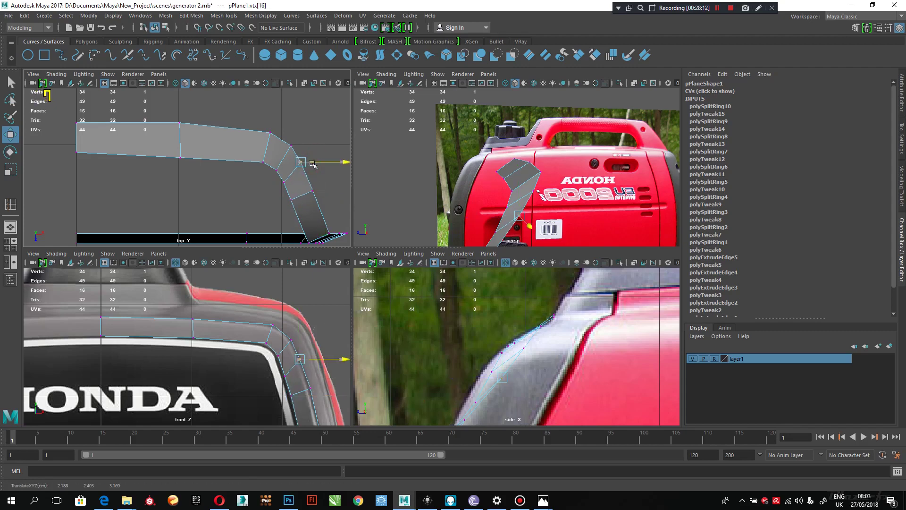
Step: Raise the inner vertex of the first row below the corner slightly along Y to smooth the bend
{"action": "right_click_drag", "start_coordinate": [277, 194], "coordinate": [240, 194], "text": "alt"}
{"action": "middle_click_drag", "start_coordinate": [235, 194], "coordinate": [226, 181], "text": "alt"}
{"action": "scroll", "coordinate": [226, 182], "scroll_direction": "up", "scroll_amount": 2}
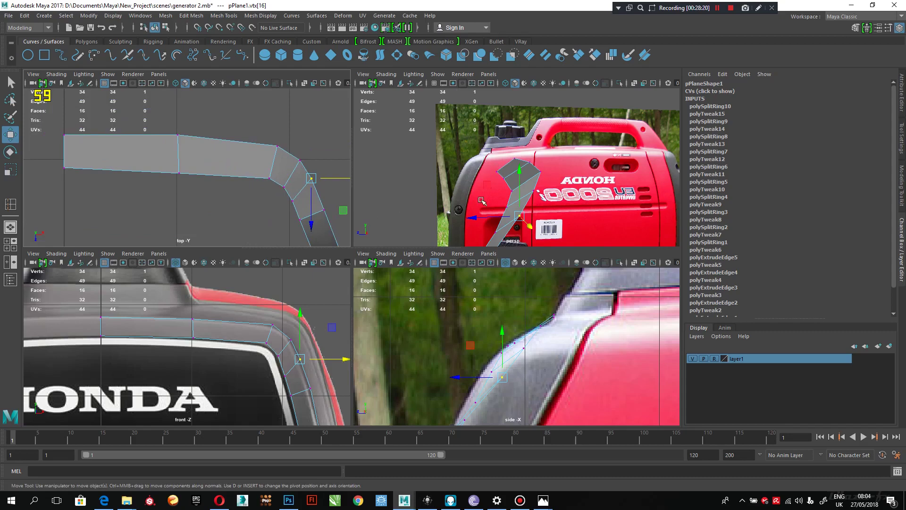
{"action": "left_click_drag", "start_coordinate": [482, 201], "coordinate": [643, 204], "text": "alt"}
{"action": "mouse_move", "coordinate": [523, 188]}
{"action": "left_mouse_down"}
{"action": "mouse_move", "coordinate": [501, 202]}
{"action": "mouse_move", "coordinate": [560, 212]}
{"action": "mouse_move", "coordinate": [523, 175]}
{"action": "left_mouse_up"}
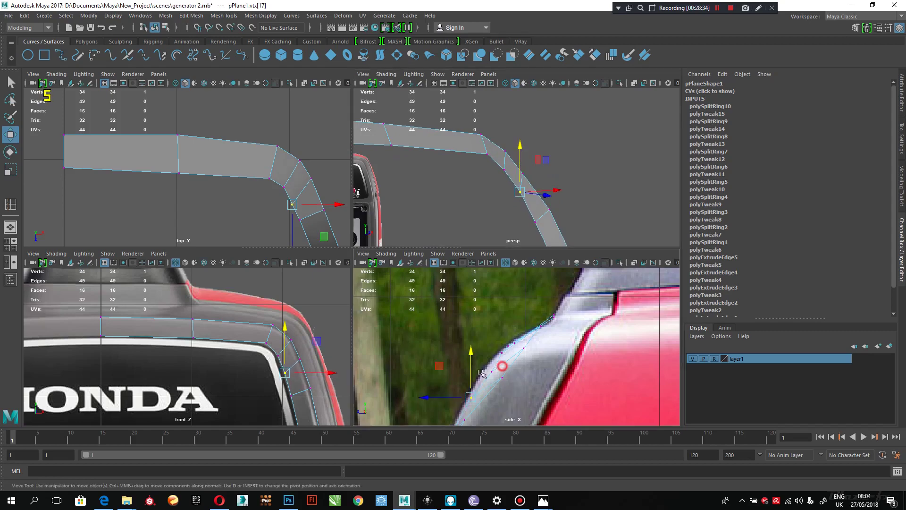
Step: Move the inner vertex on the corner's lower side slightly forward along Z
{"action": "left_click", "coordinate": [502, 369]}
{"action": "left_click_drag", "start_coordinate": [481, 372], "coordinate": [468, 373]}
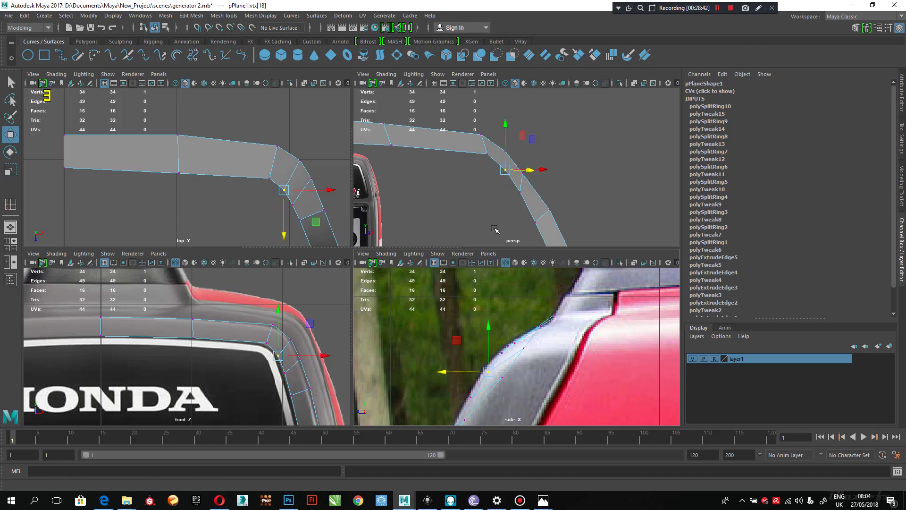
{"action": "left_click_drag", "start_coordinate": [515, 199], "coordinate": [568, 236], "text": "alt"}
Step: Move the outer vertex of the second row below the corner slightly back along Z to match the casing's curve
{"action": "mouse_move", "coordinate": [515, 393]}
{"action": "middle_mouse_down", "text": "alt"}
{"action": "mouse_move", "coordinate": [515, 349]}
{"action": "mouse_move", "coordinate": [526, 332]}
{"action": "middle_mouse_up", "text": "alt"}
{"action": "left_click_drag", "start_coordinate": [494, 368], "coordinate": [471, 349]}
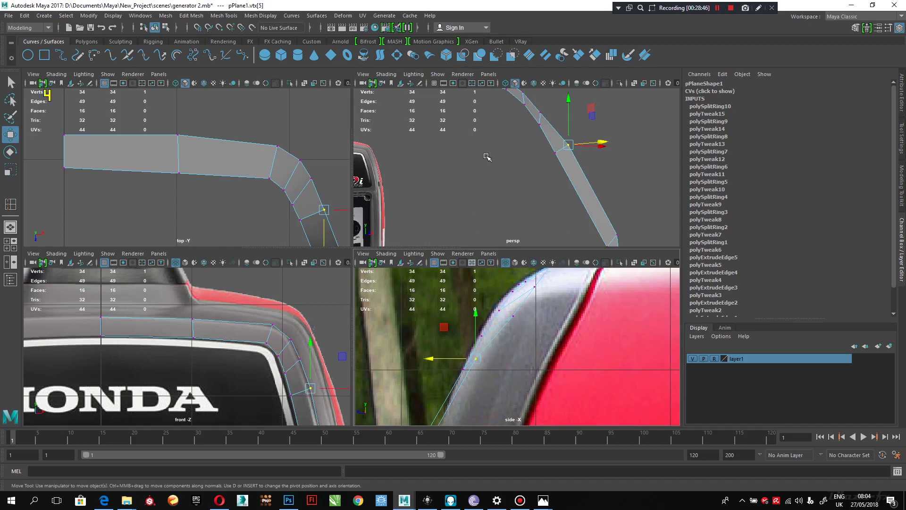
{"action": "left_click_drag", "start_coordinate": [486, 152], "coordinate": [456, 207], "text": "alt"}
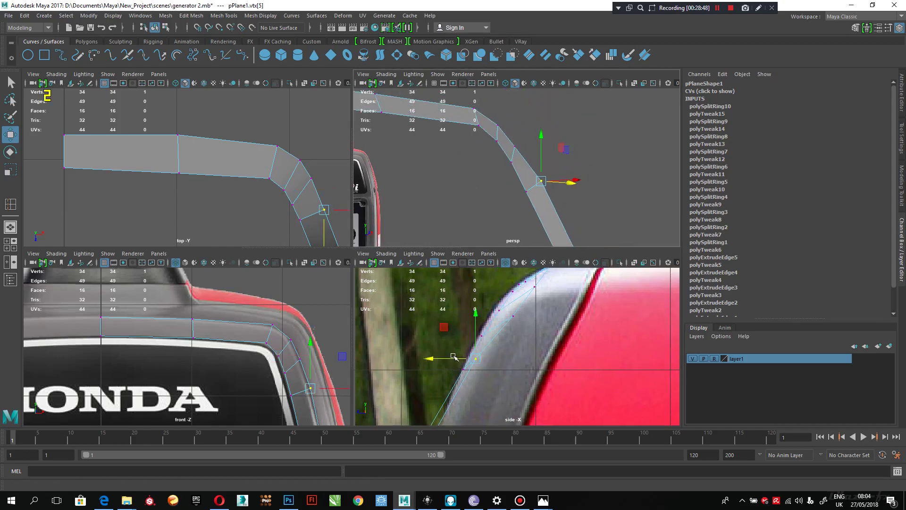
{"action": "left_click_drag", "start_coordinate": [453, 356], "coordinate": [456, 354]}
{"action": "right_click_drag", "start_coordinate": [327, 191], "coordinate": [286, 170], "text": "alt"}
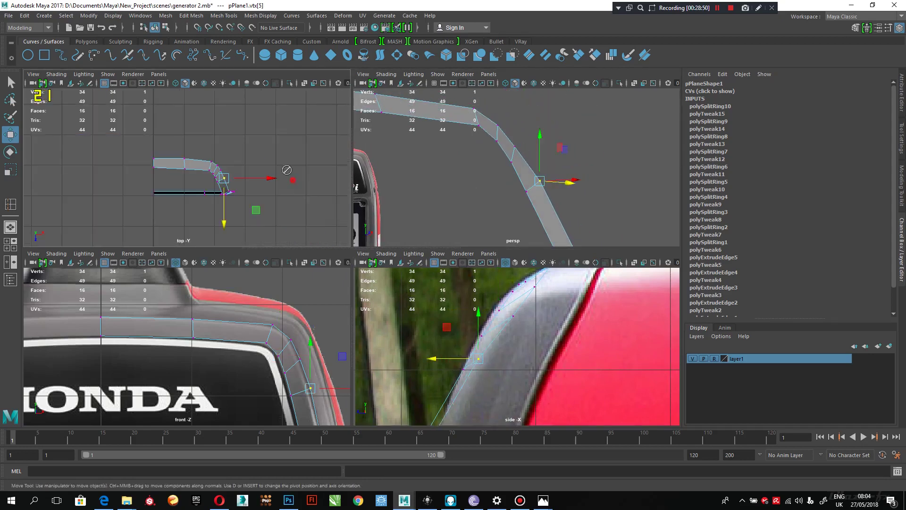
{"action": "left_click_drag", "start_coordinate": [286, 171], "coordinate": [320, 202], "text": "alt"}
{"action": "left_click_drag", "start_coordinate": [500, 168], "coordinate": [451, 185], "text": "alt"}
Step: Move the next vertex pair down the side leg back along Z to about 3.71, onto the casing's front curve
{"action": "middle_click_drag", "start_coordinate": [293, 363], "coordinate": [286, 335], "text": "alt"}
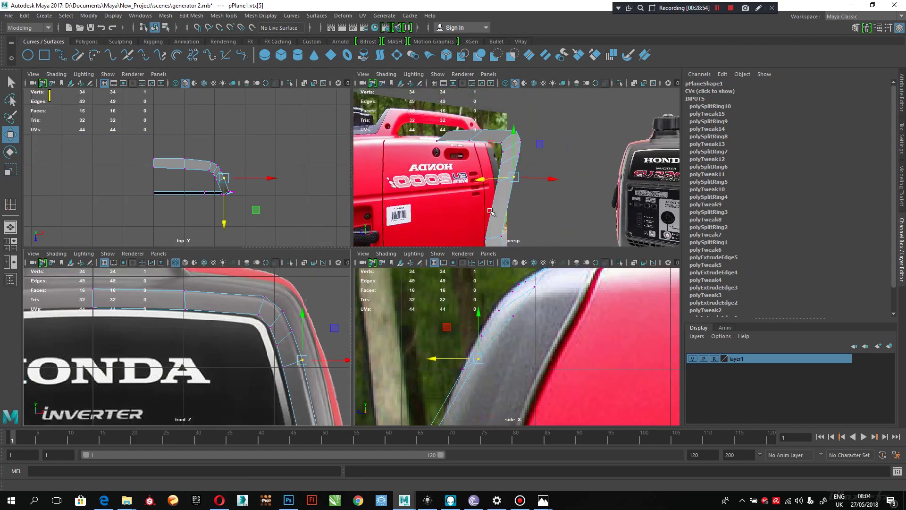
{"action": "left_click_drag", "start_coordinate": [443, 198], "coordinate": [449, 174], "text": "alt"}
{"action": "middle_click_drag", "start_coordinate": [462, 376], "coordinate": [486, 285], "text": "alt"}
{"action": "left_click_drag", "start_coordinate": [450, 361], "coordinate": [434, 381]}
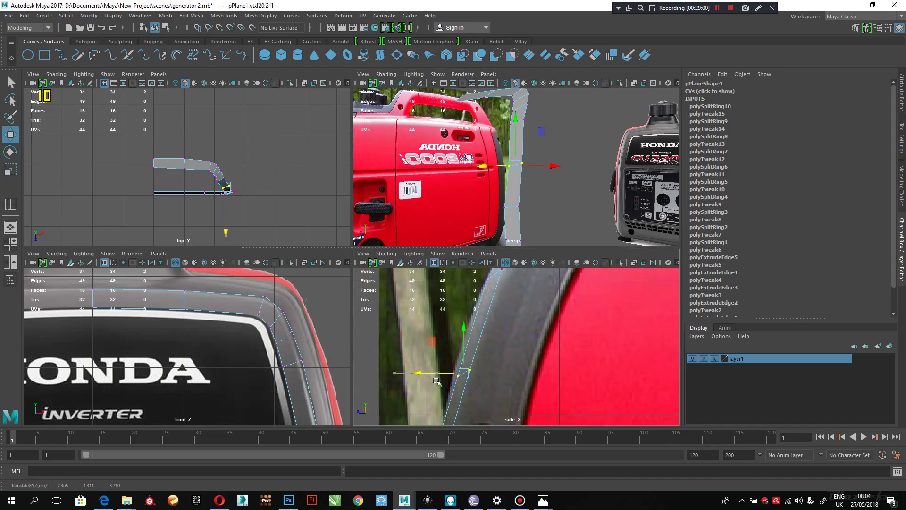
Step: Shift the side leg's selected vertex pair slightly forward along Z, checking the strip's curve against the casing in perspective
{"action": "left_click_drag", "start_coordinate": [524, 148], "coordinate": [475, 171], "text": "alt"}
{"action": "middle_click_drag", "start_coordinate": [475, 176], "coordinate": [522, 185], "text": "alt"}
{"action": "right_click_drag", "start_coordinate": [522, 185], "coordinate": [514, 183], "text": "alt"}
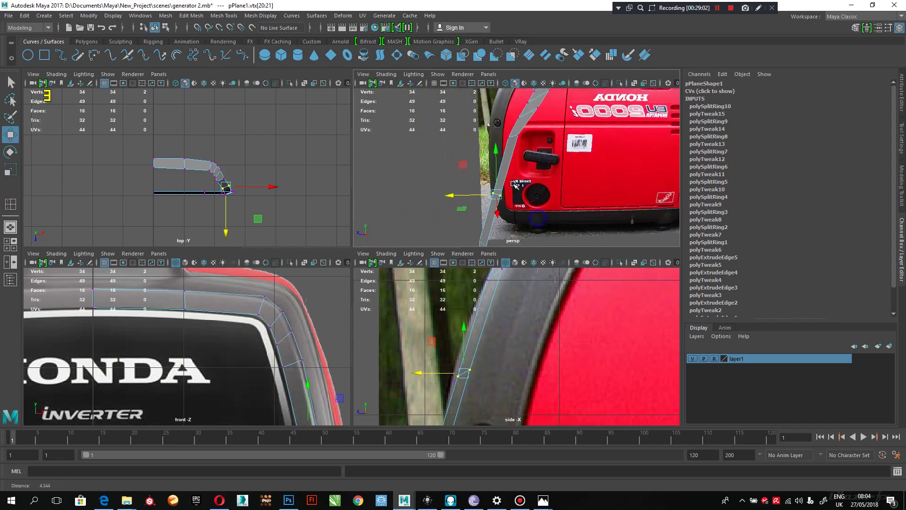
{"action": "left_click_drag", "start_coordinate": [516, 184], "coordinate": [496, 210], "text": "alt"}
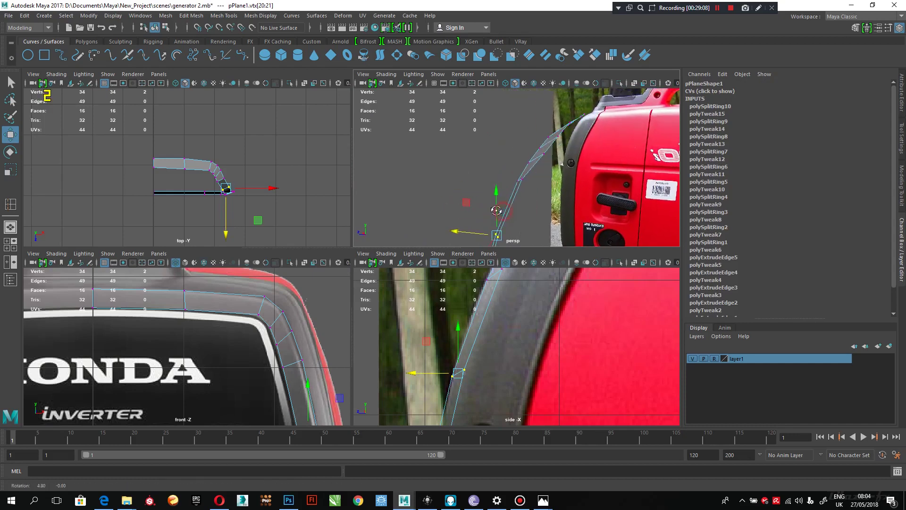
{"action": "left_click_drag", "start_coordinate": [529, 174], "coordinate": [501, 176]}
{"action": "middle_click_drag", "start_coordinate": [499, 390], "coordinate": [484, 446], "text": "alt"}
{"action": "left_click_drag", "start_coordinate": [510, 198], "coordinate": [515, 130], "text": "alt"}
{"action": "middle_click_drag", "start_coordinate": [515, 130], "coordinate": [512, 90], "text": "alt"}
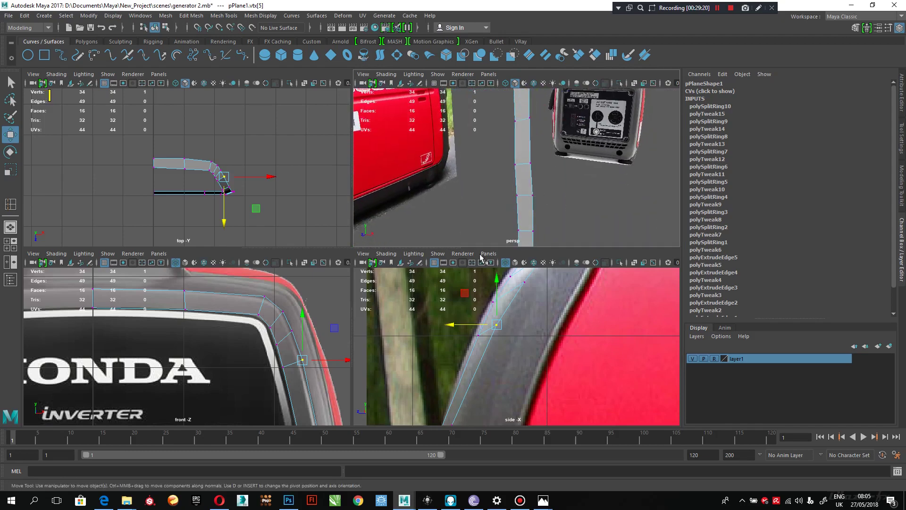
Step: Move the side leg's vertex pair beside the casing screw back along Z to about 3.83, onto the front edge
{"action": "middle_click_drag", "start_coordinate": [457, 354], "coordinate": [475, 366], "text": "alt"}
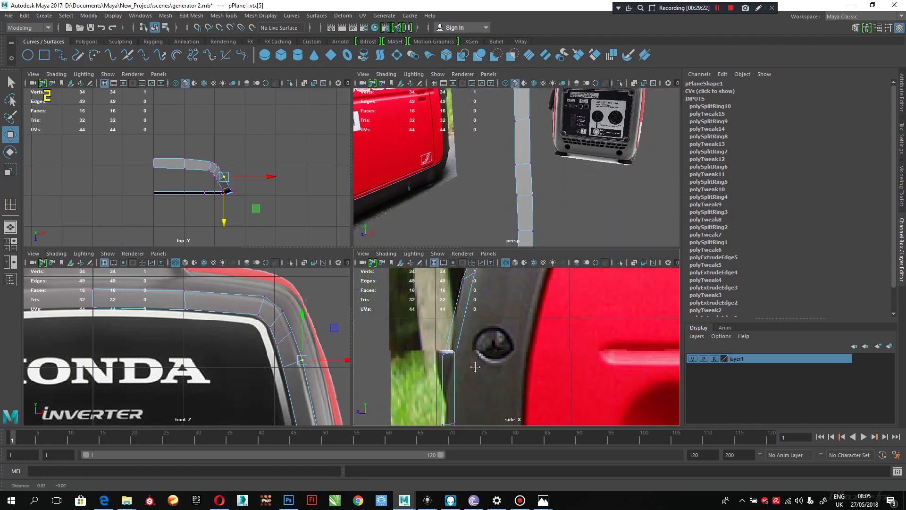
{"action": "left_click_drag", "start_coordinate": [491, 355], "coordinate": [412, 395]}
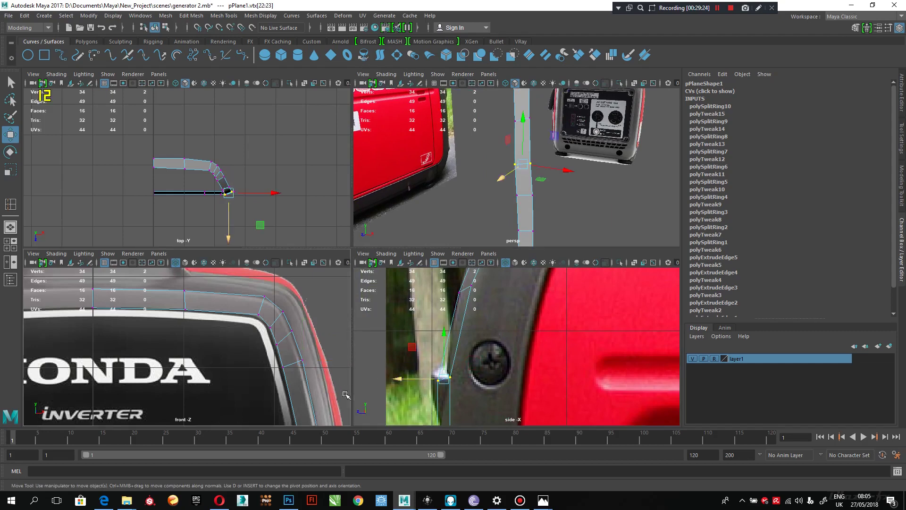
{"action": "key", "text": "f"}
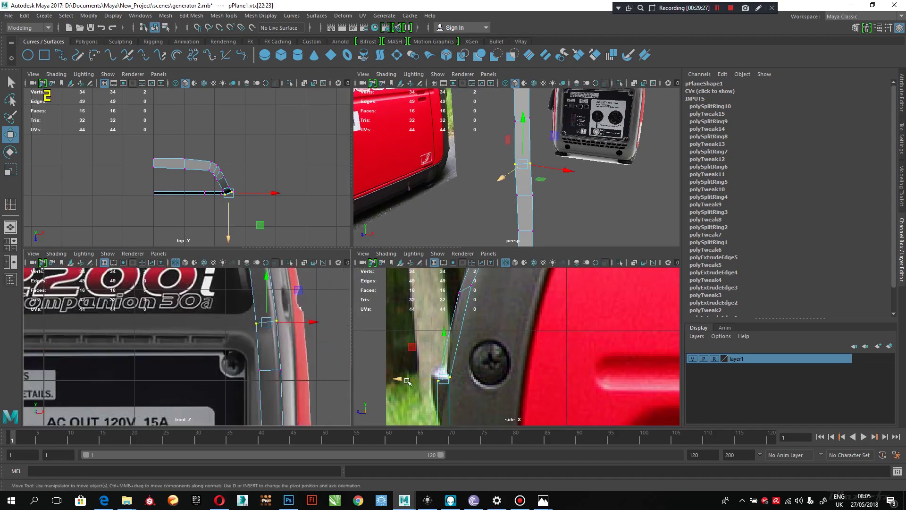
{"action": "left_click_drag", "start_coordinate": [402, 382], "coordinate": [414, 381]}
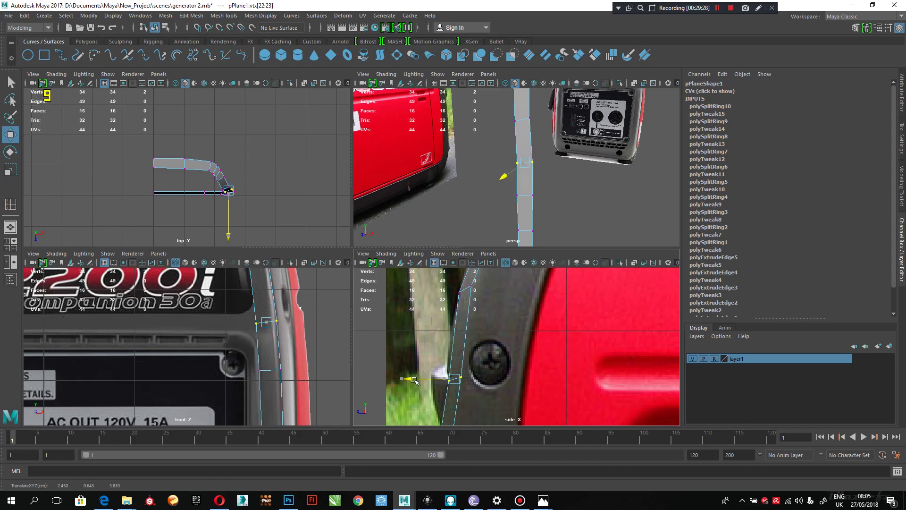
{"action": "middle_click_drag", "start_coordinate": [500, 189], "coordinate": [474, 147], "text": "alt"}
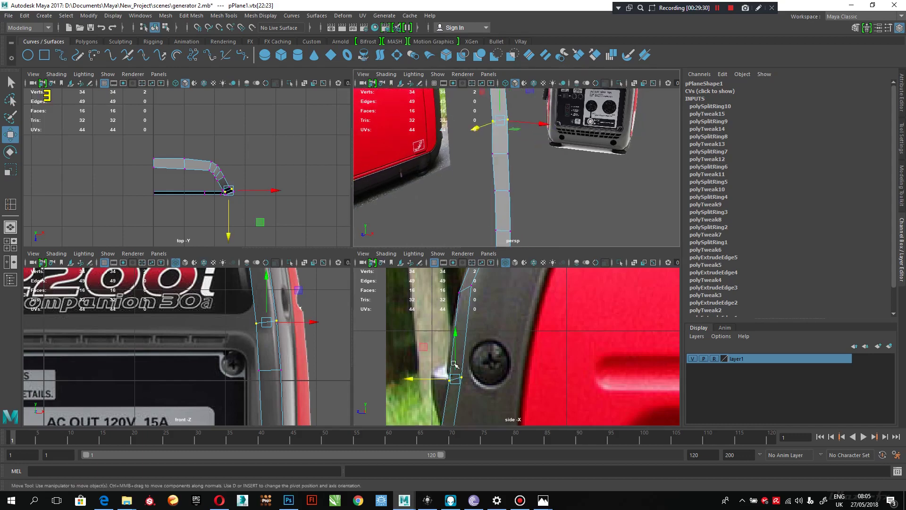
Step: Move the vertex pair below the screw row slightly back along Z to align with the casing's front edge
{"action": "middle_click_drag", "start_coordinate": [454, 396], "coordinate": [453, 292], "text": "alt"}
{"action": "middle_click_drag", "start_coordinate": [453, 323], "coordinate": [451, 305], "text": "alt"}
{"action": "left_click_drag", "start_coordinate": [398, 308], "coordinate": [475, 337]}
{"action": "left_click_drag", "start_coordinate": [406, 329], "coordinate": [409, 329]}
Step: Move the ten vertices of the strip's bottom corner and bar back along Z to about 3.78, toward the casing's lower curve
{"action": "middle_click_drag", "start_coordinate": [466, 397], "coordinate": [460, 310], "text": "alt"}
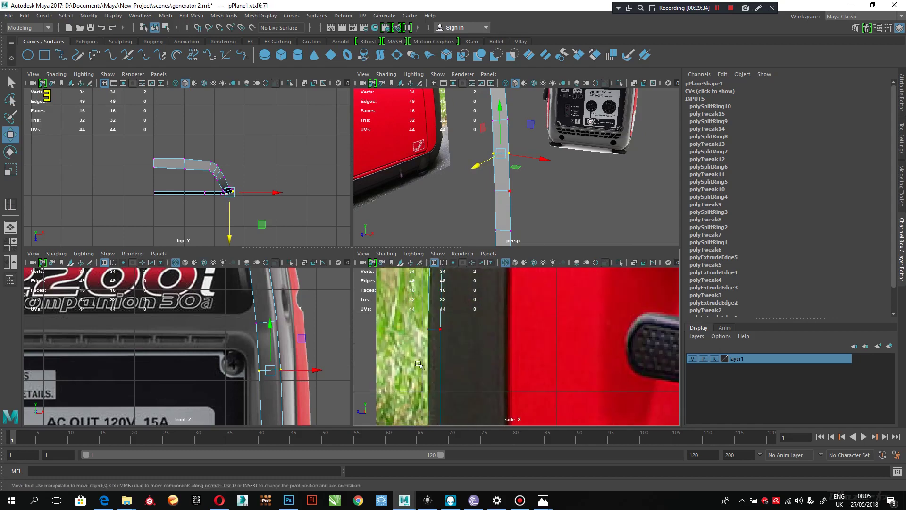
{"action": "middle_click_drag", "start_coordinate": [418, 364], "coordinate": [445, 323], "text": "alt"}
{"action": "middle_click_drag", "start_coordinate": [462, 409], "coordinate": [478, 335], "text": "alt"}
{"action": "middle_click_drag", "start_coordinate": [474, 369], "coordinate": [463, 348], "text": "alt"}
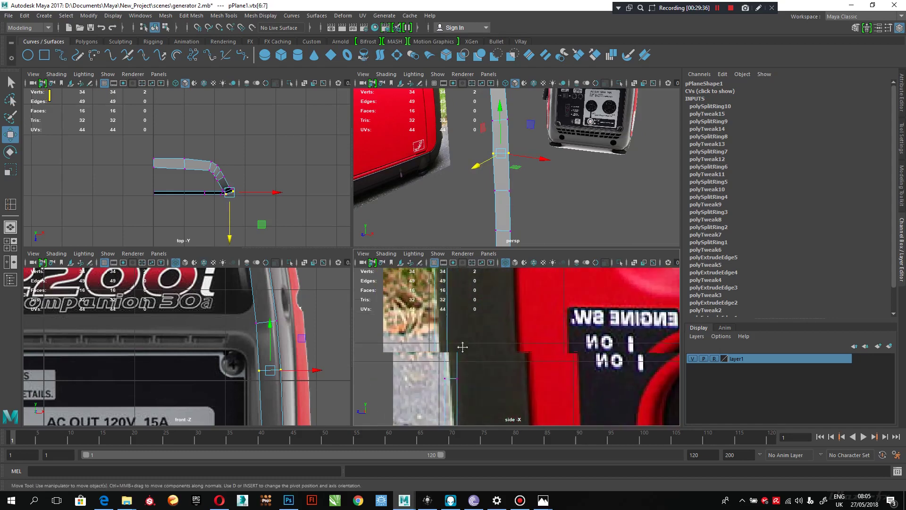
{"action": "left_click_drag", "start_coordinate": [486, 327], "coordinate": [407, 359]}
{"action": "middle_click_drag", "start_coordinate": [449, 403], "coordinate": [451, 306], "text": "alt"}
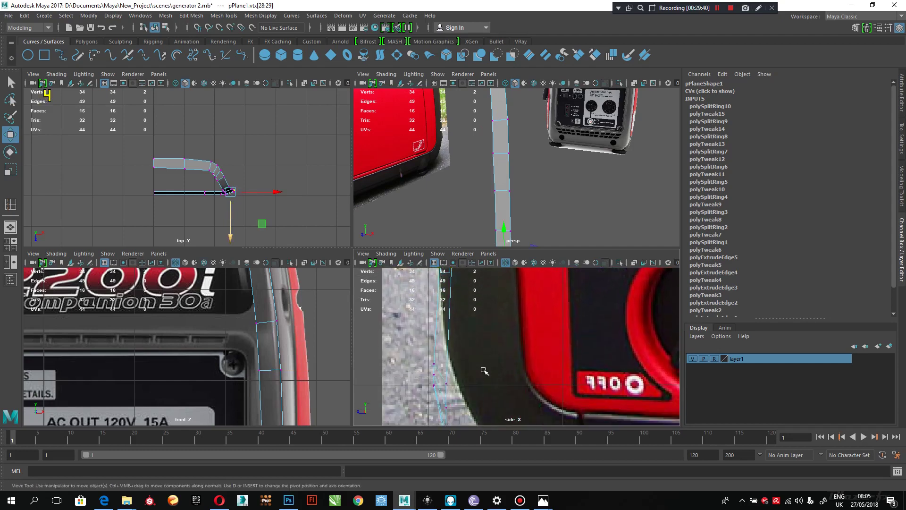
{"action": "middle_click_drag", "start_coordinate": [467, 355], "coordinate": [468, 317], "text": "alt"}
{"action": "left_click_drag", "start_coordinate": [502, 301], "coordinate": [408, 417]}
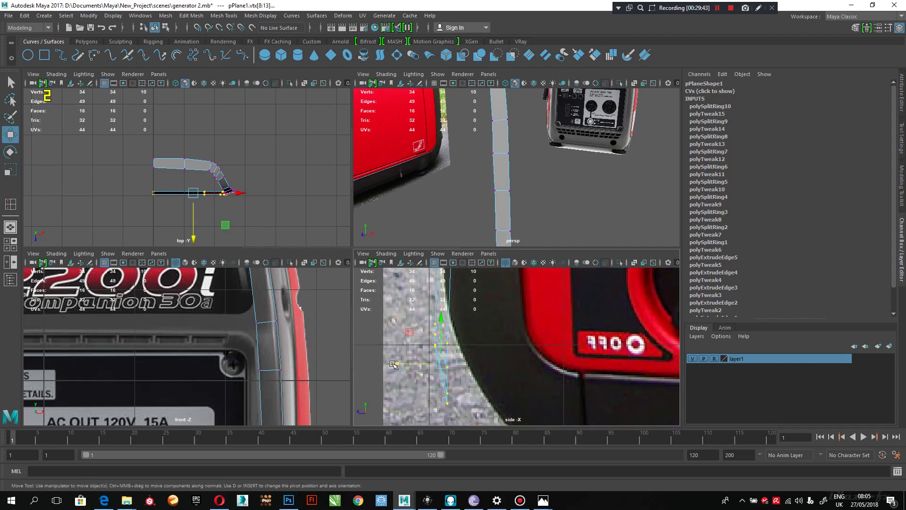
{"action": "left_click_drag", "start_coordinate": [407, 366], "coordinate": [424, 370]}
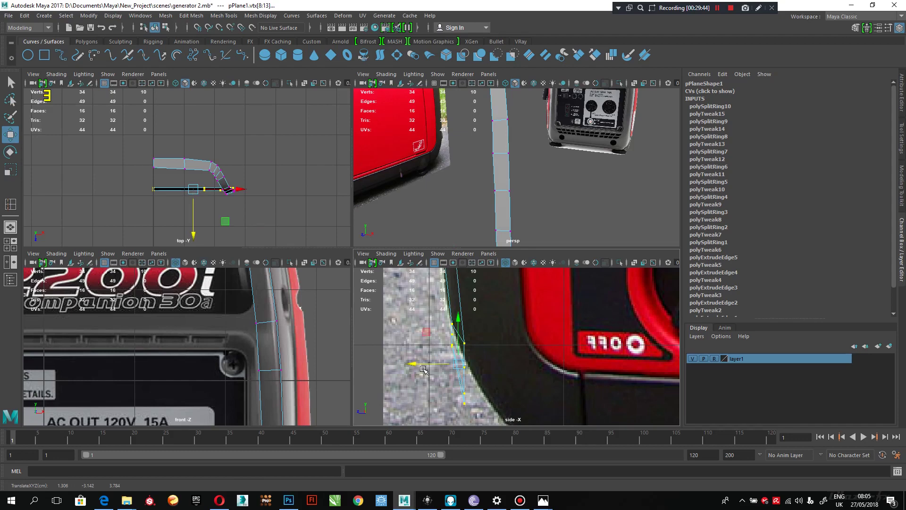
Step: Rotate the bottom corner and bar vertices about X to follow the casing's lower curve, and move them back along Z to about 3.69
{"action": "key", "text": "e"}
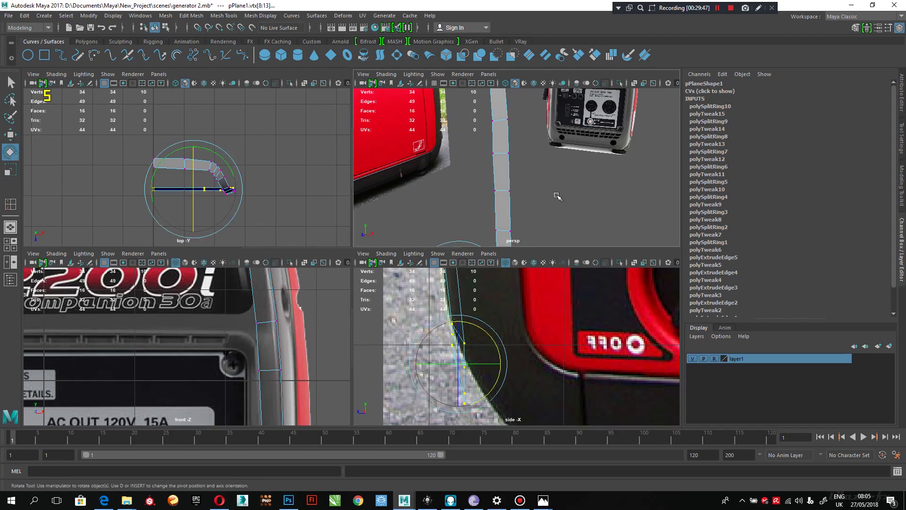
{"action": "left_click_drag", "start_coordinate": [554, 196], "coordinate": [439, 194], "text": "alt"}
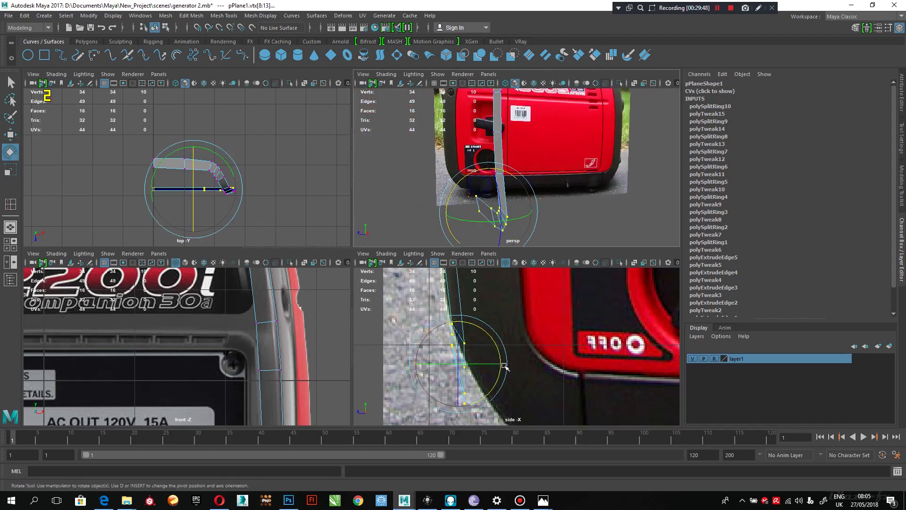
{"action": "left_click_drag", "start_coordinate": [465, 322], "coordinate": [453, 328]}
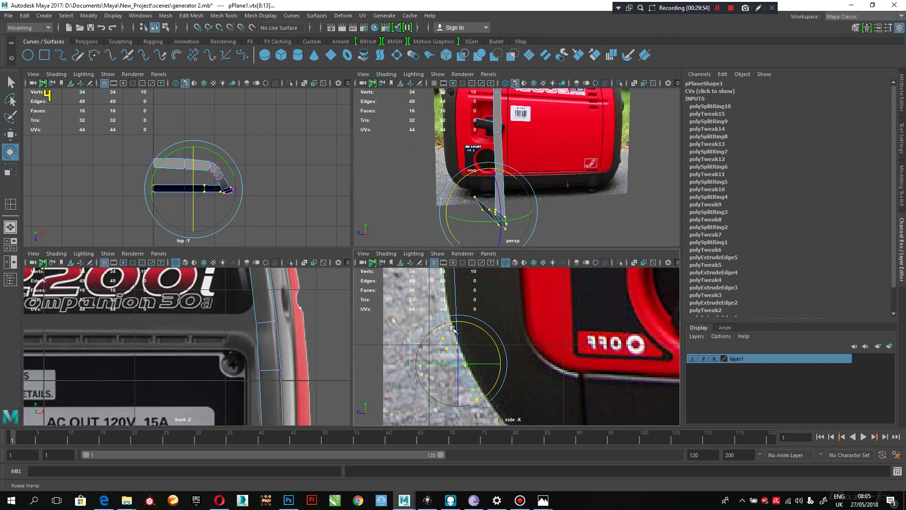
{"action": "key", "text": "w"}
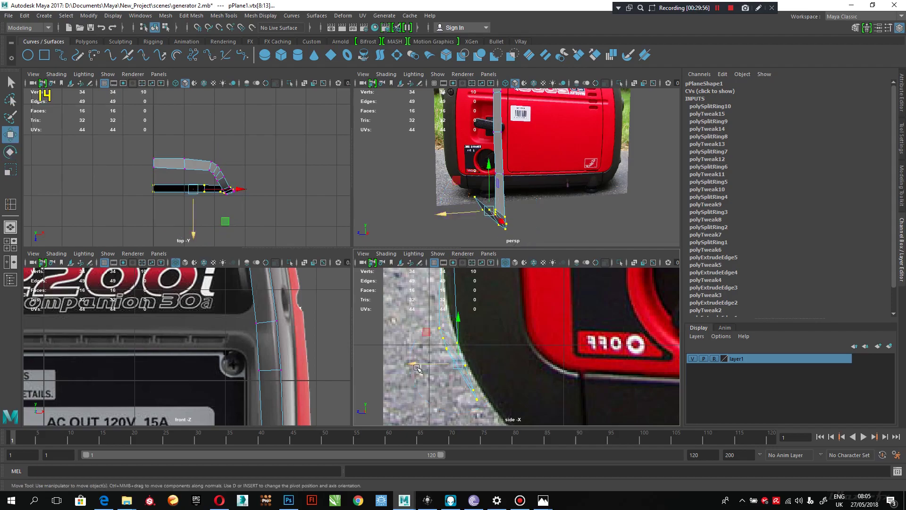
{"action": "left_click_drag", "start_coordinate": [417, 369], "coordinate": [427, 369]}
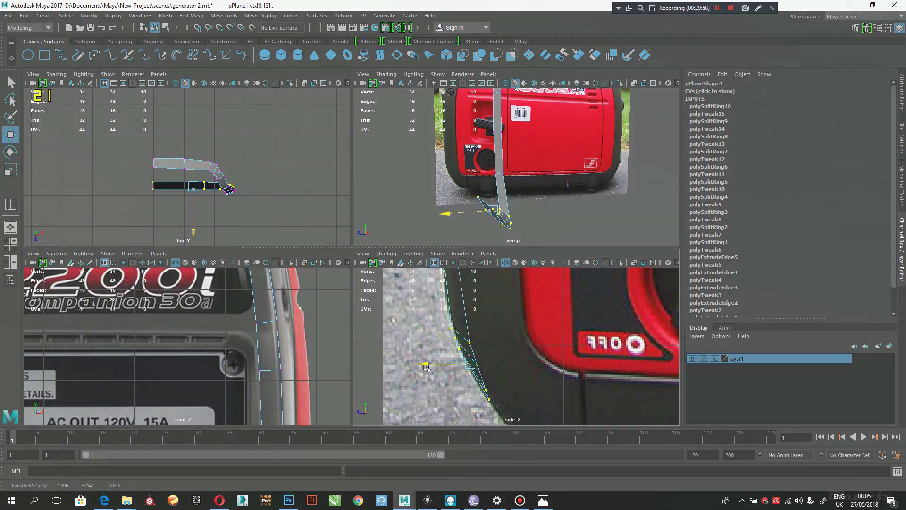